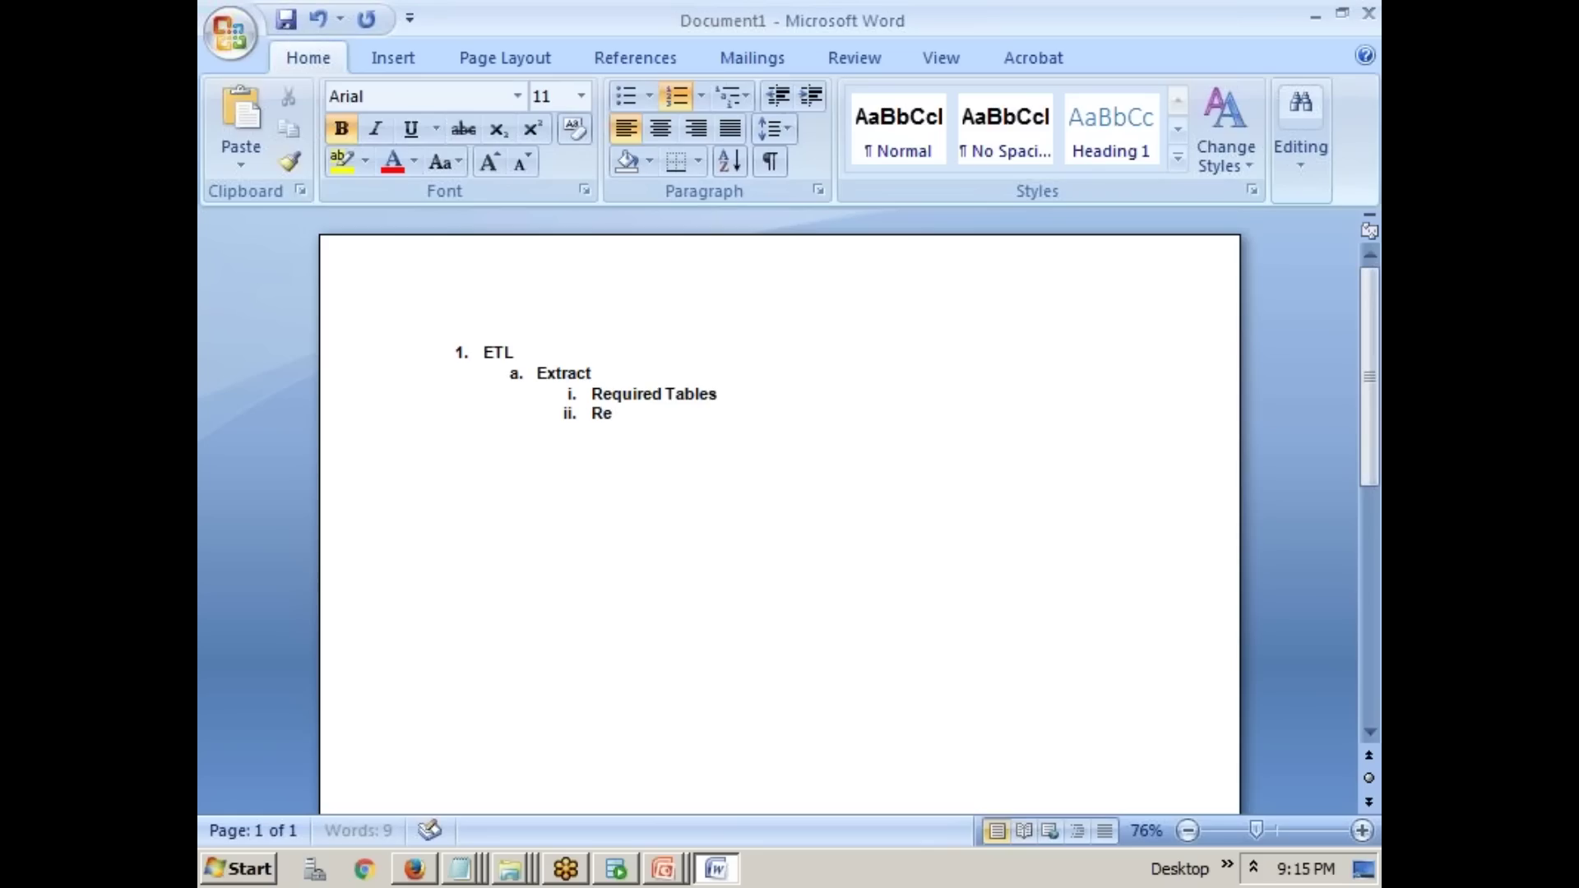
# - Add 'Required Columns' and 'Required rows/data' as sub-items ii and iii under Extract, fixing the typo
pyautogui.write('d Columns')
pyautogui.press('Return')
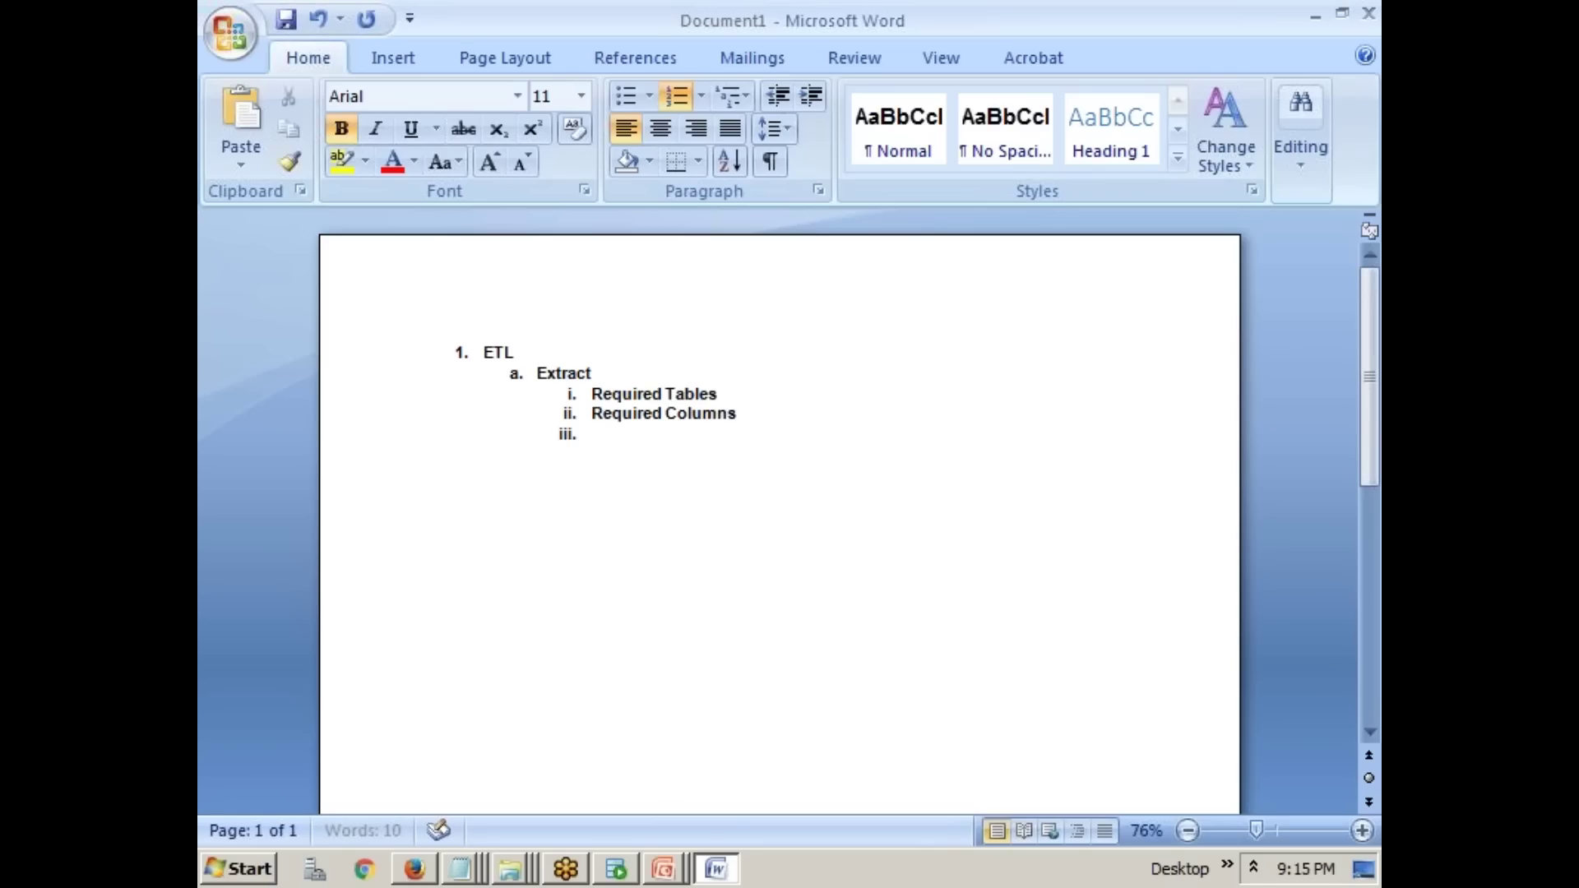
pyautogui.write('Requied rows')
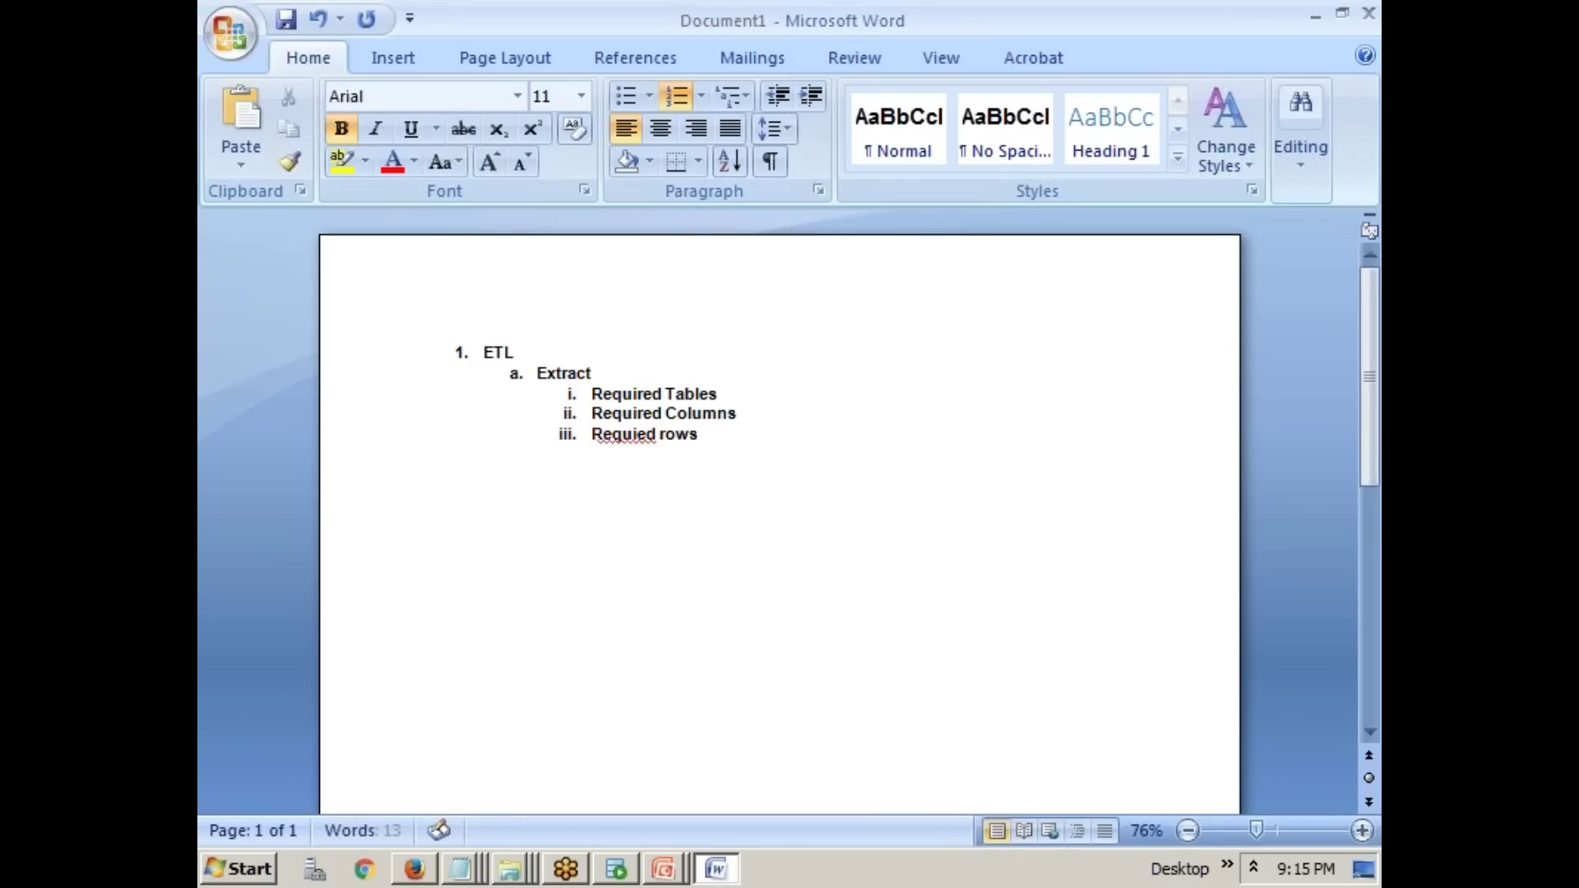
pyautogui.write('/data')
pyautogui.rightClick(639, 452)
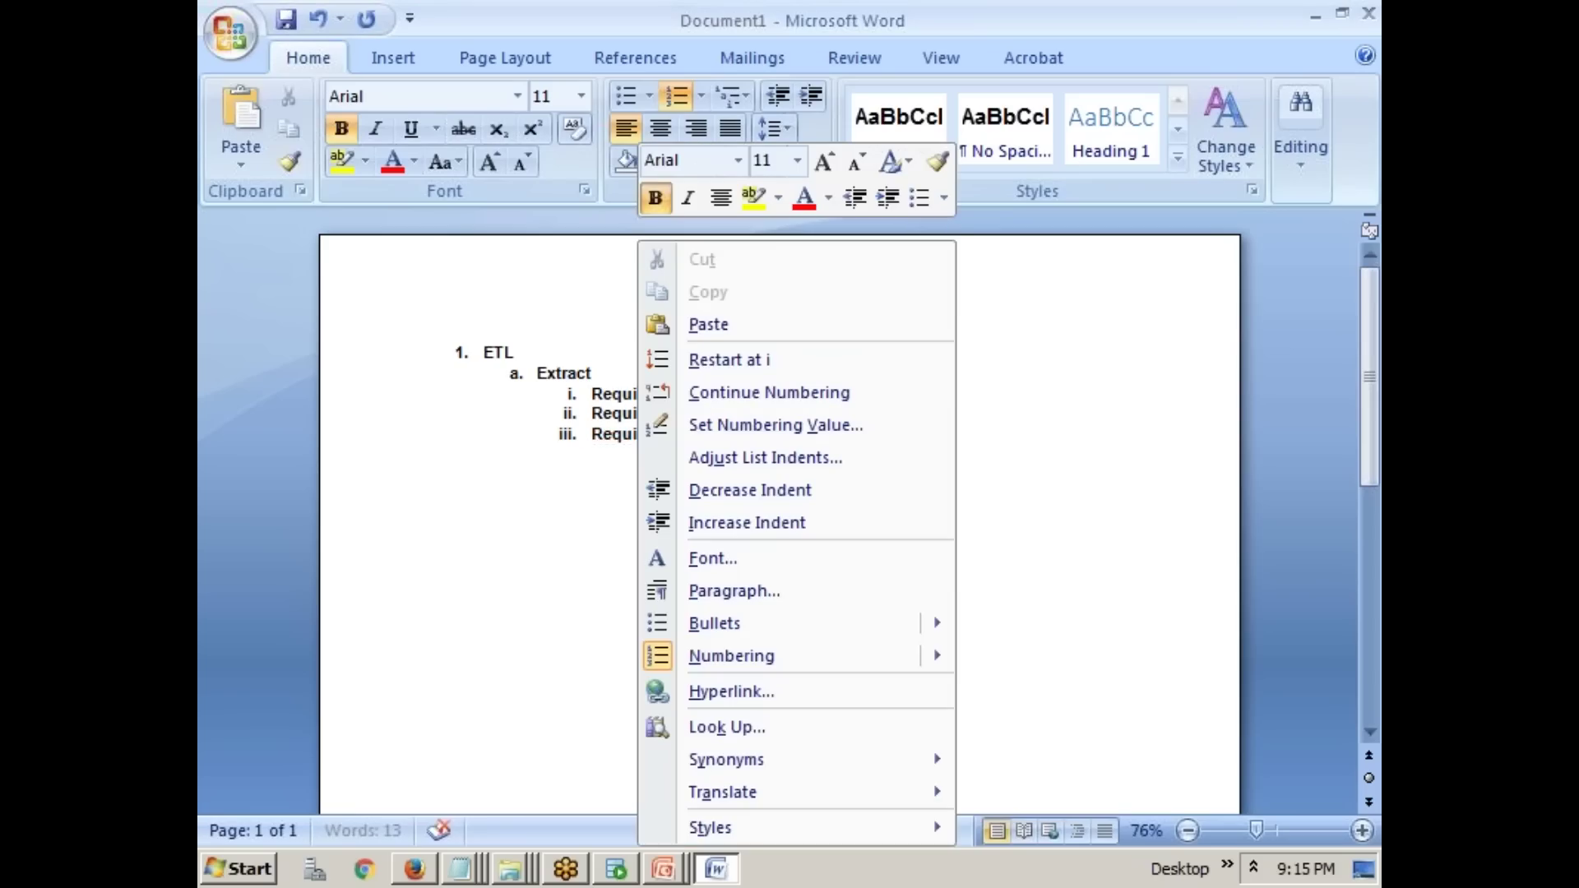
pyautogui.click(638, 492)
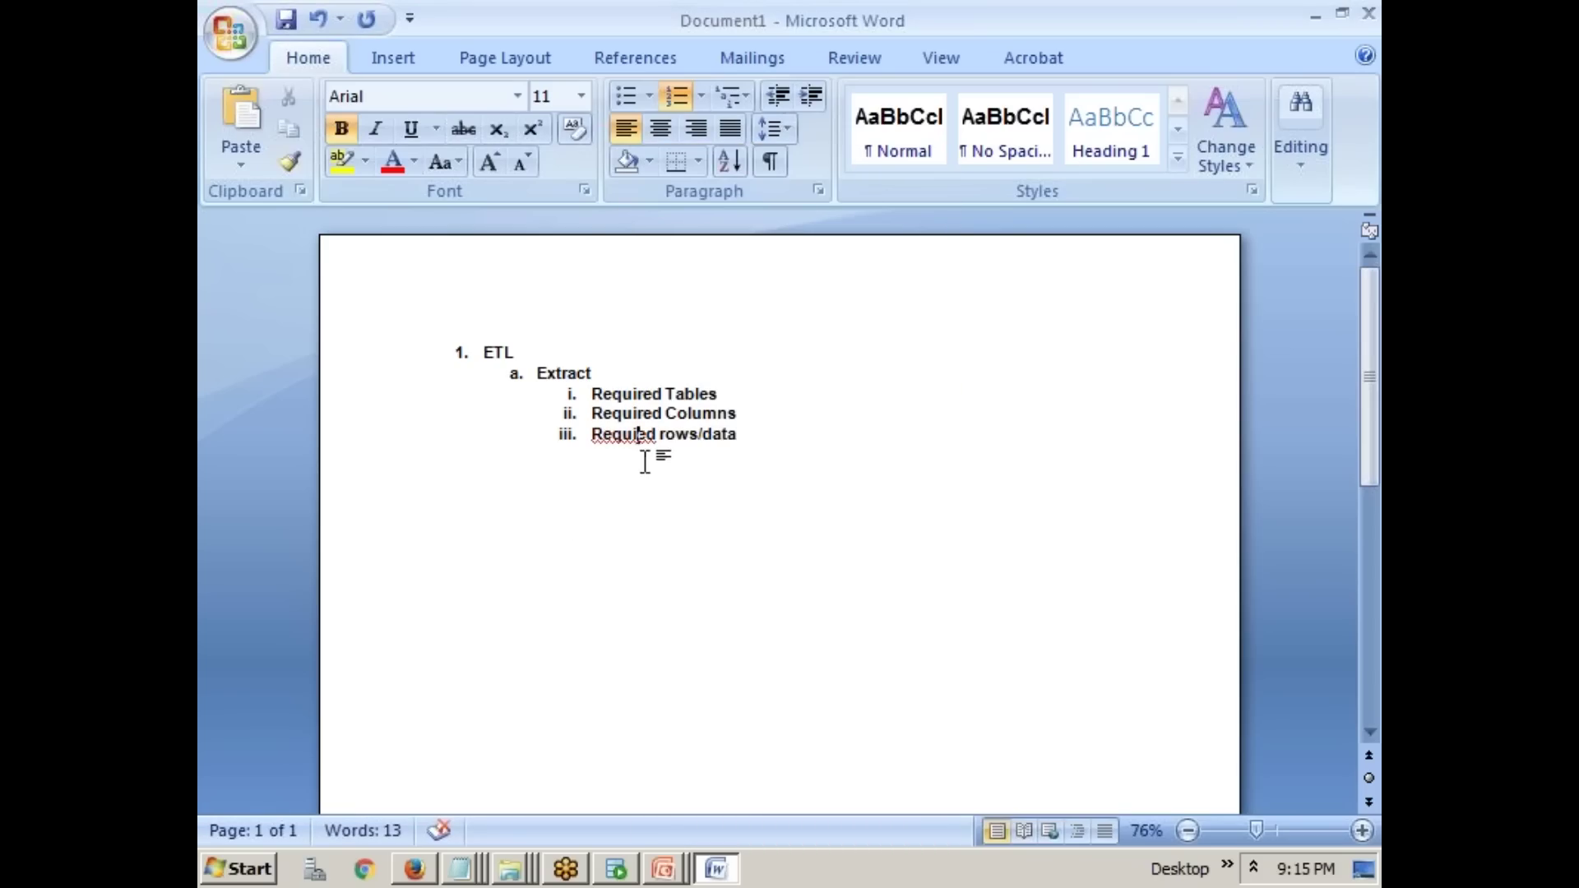
pyautogui.write('r')
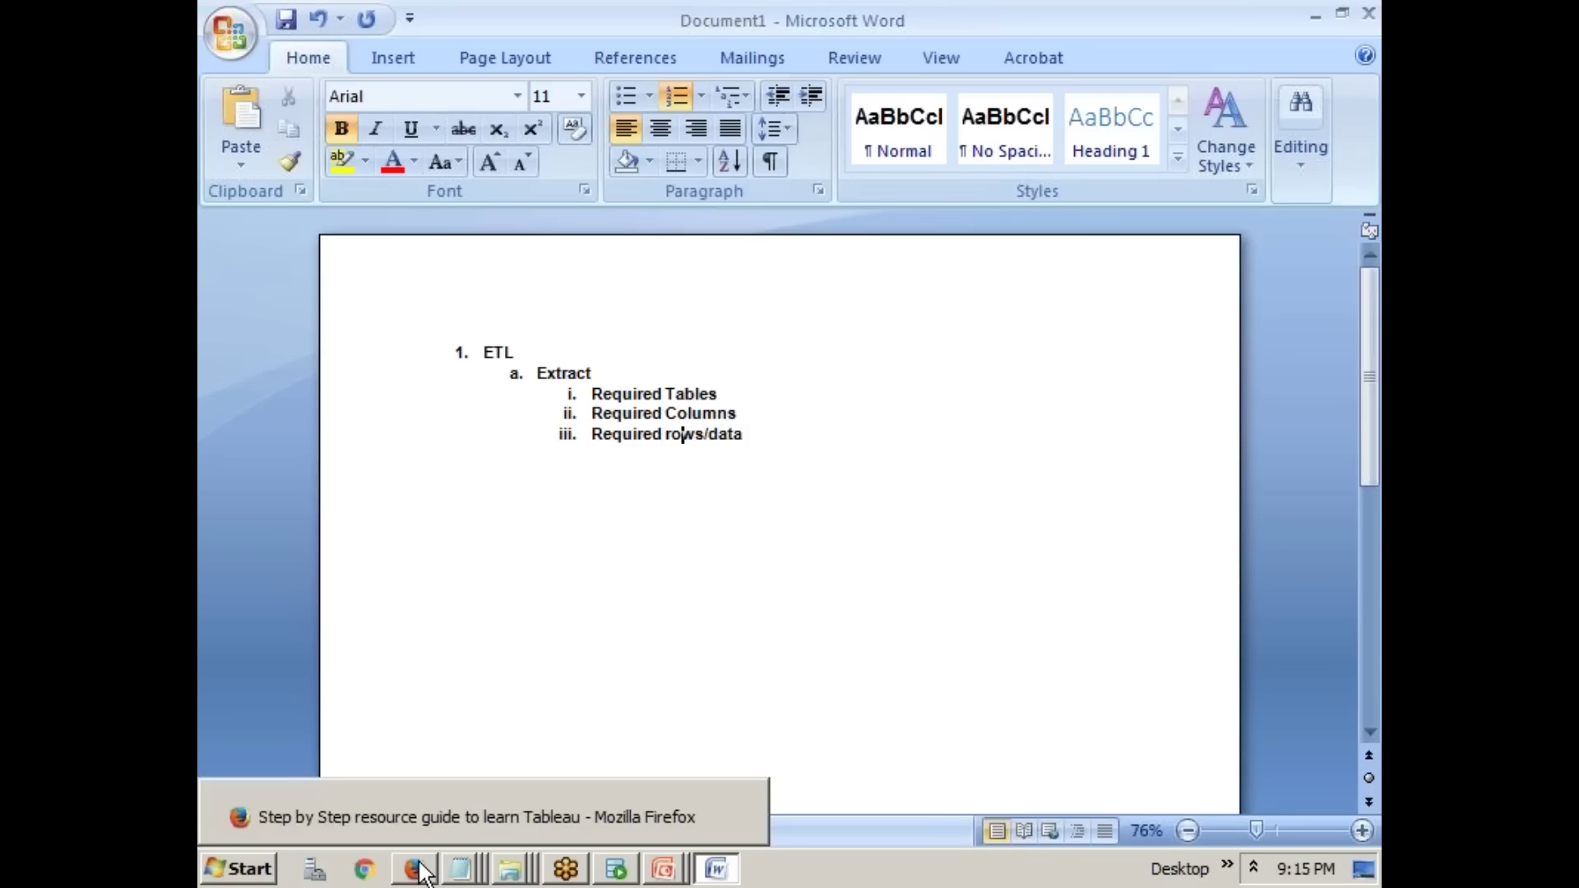
pyautogui.click(239, 869)
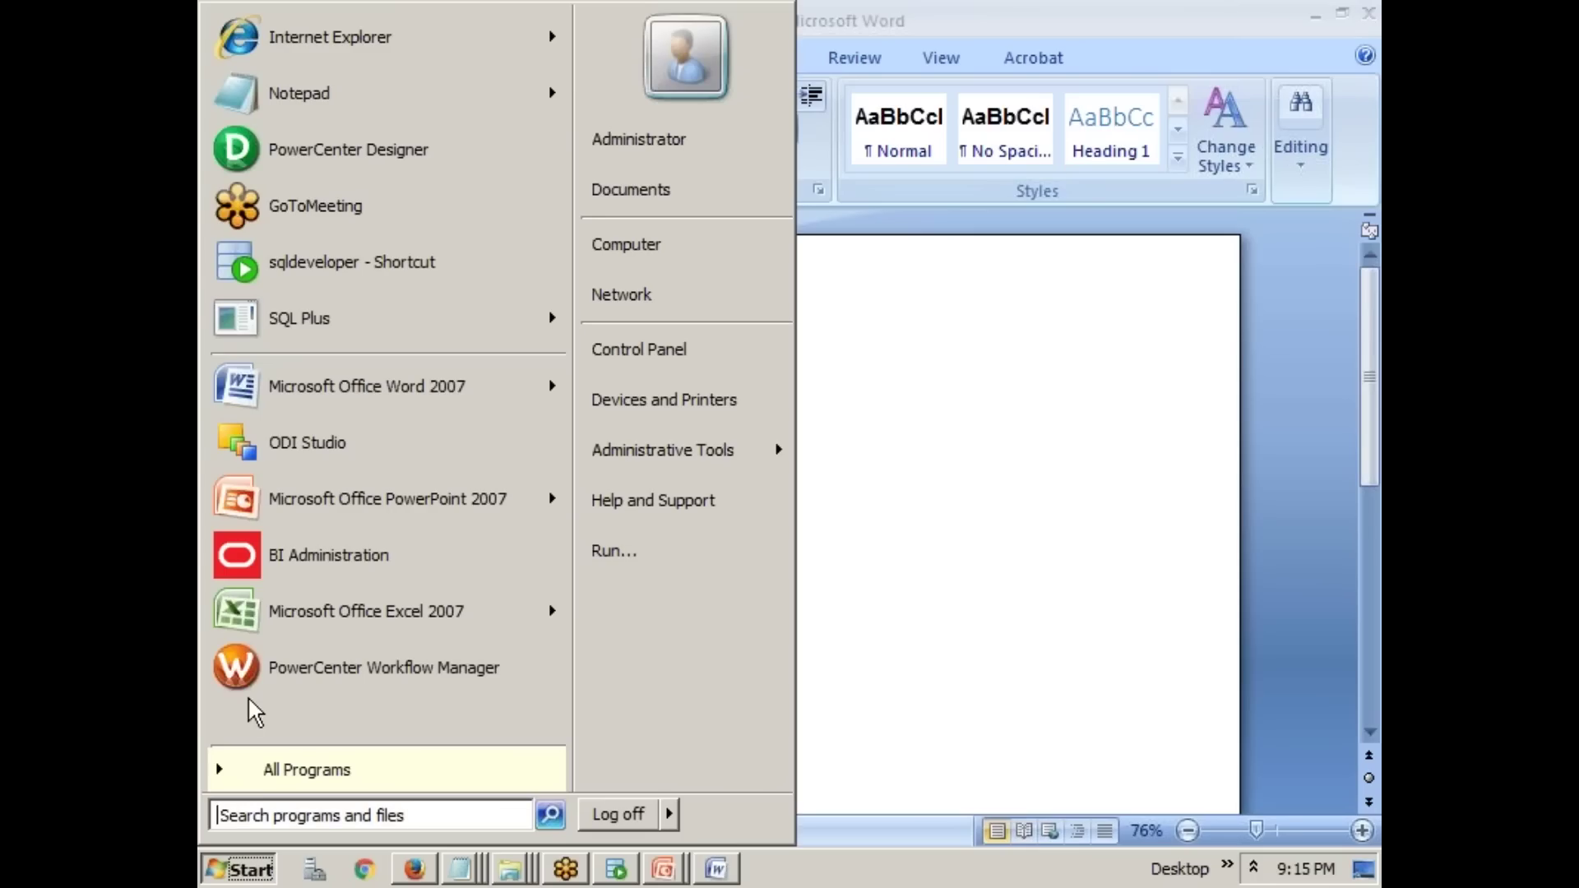
# - Launch PowerCenter Designer maximized and log in to the OBIA7964 repository with the repository password
pyautogui.click(352, 155)
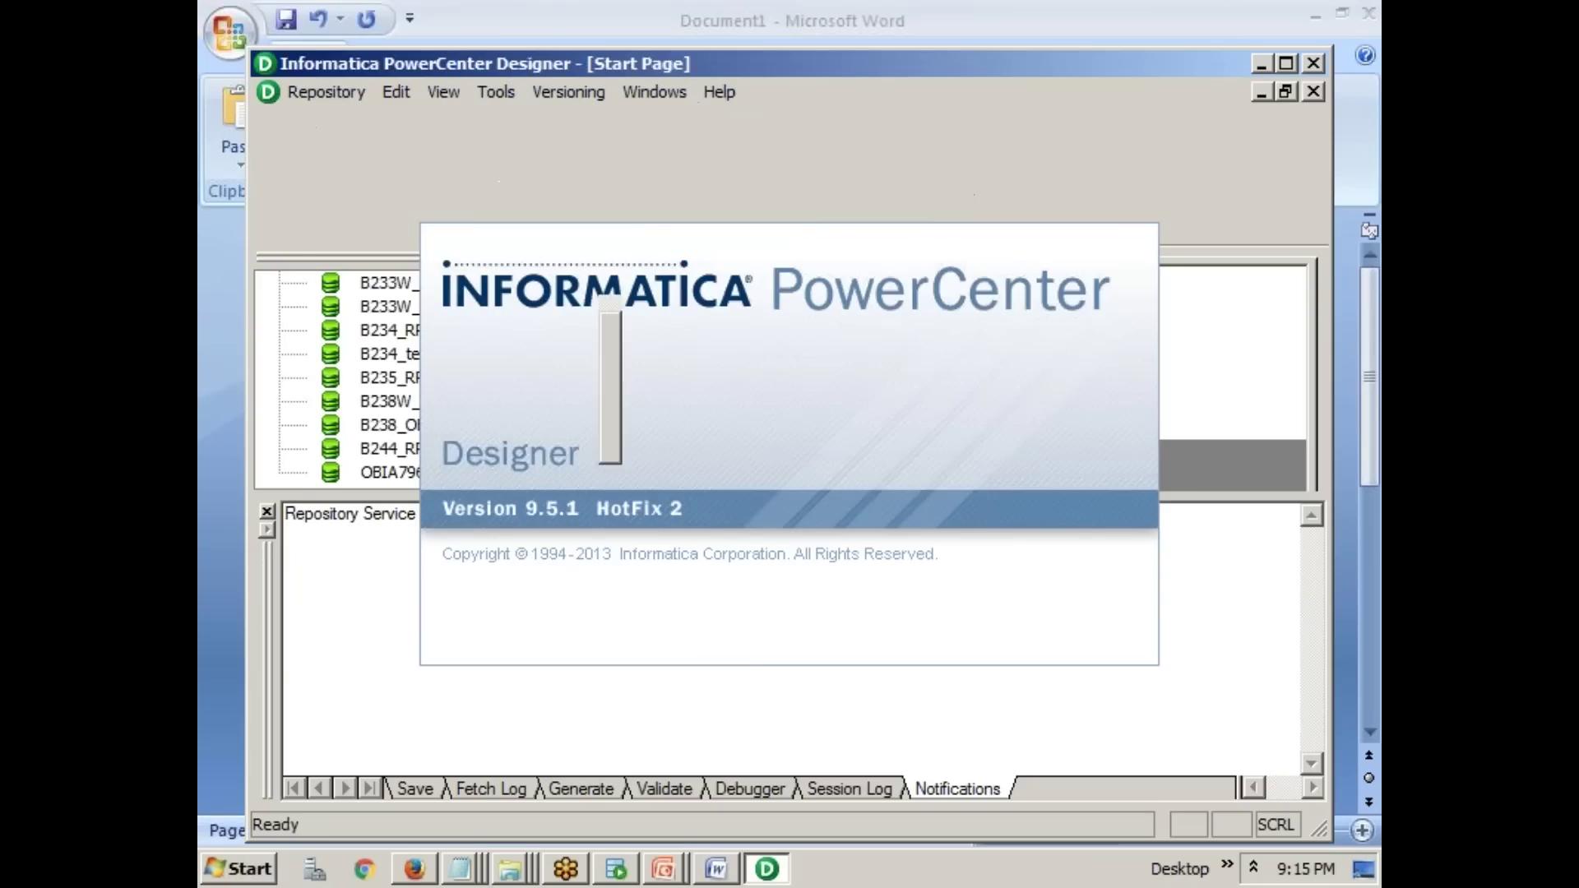
pyautogui.doubleClick(648, 61)
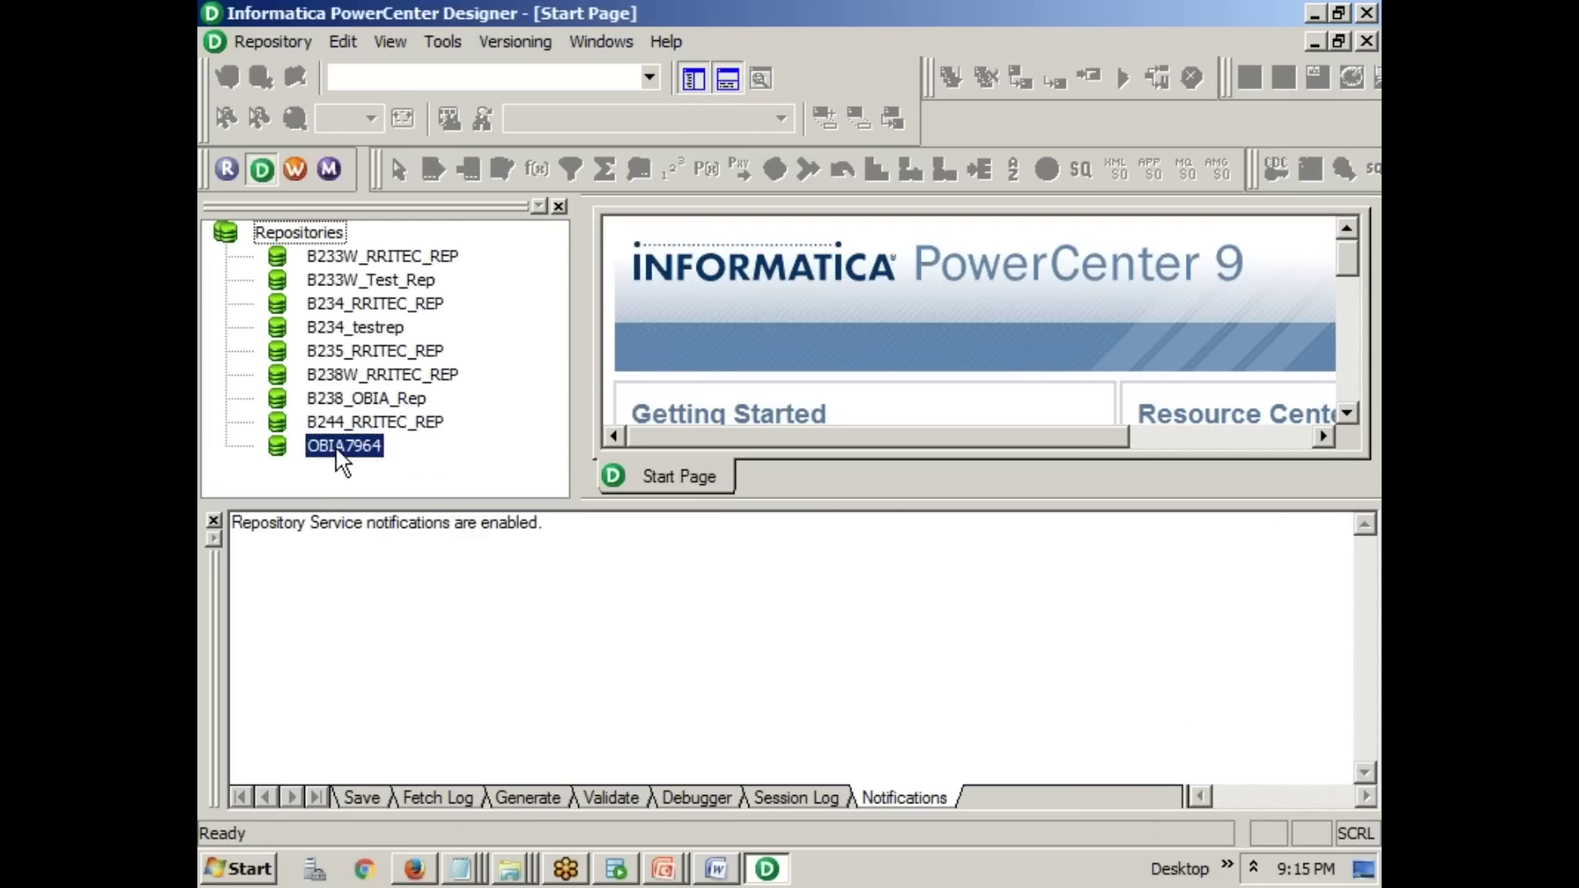
pyautogui.doubleClick(344, 445)
pyautogui.click(641, 454)
pyautogui.write('Administrator')
pyautogui.press('Return')
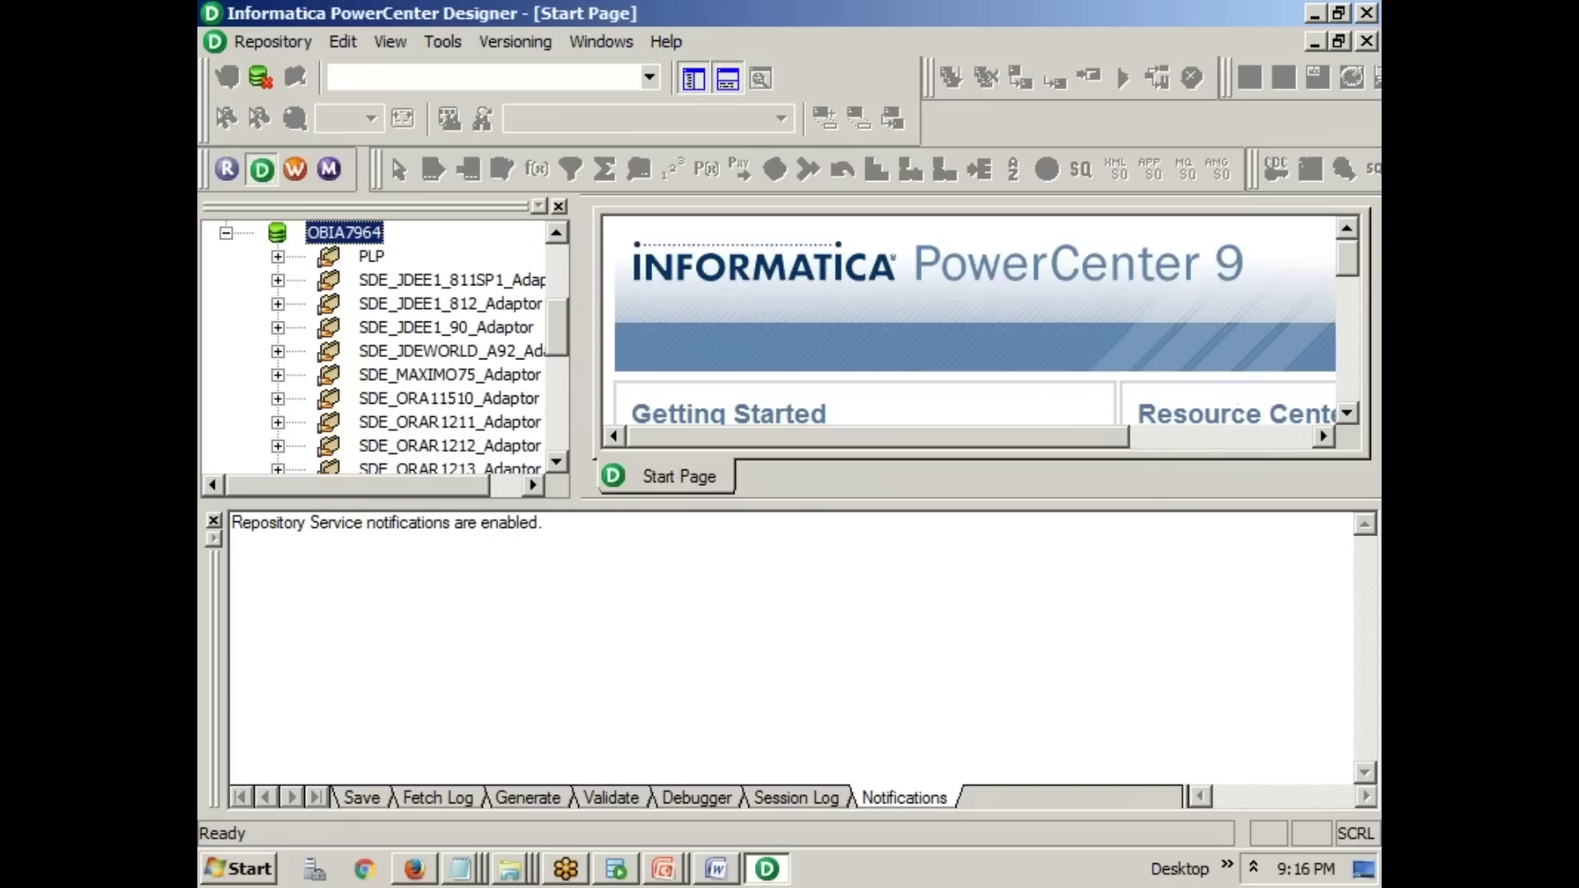
# - Close the Output pane, widen the Navigator, and open the SDE_ORAR1211_Adaptor folder
pyautogui.click(213, 521)
pyautogui.moveTo(578, 372); pyautogui.dragTo(918, 372)
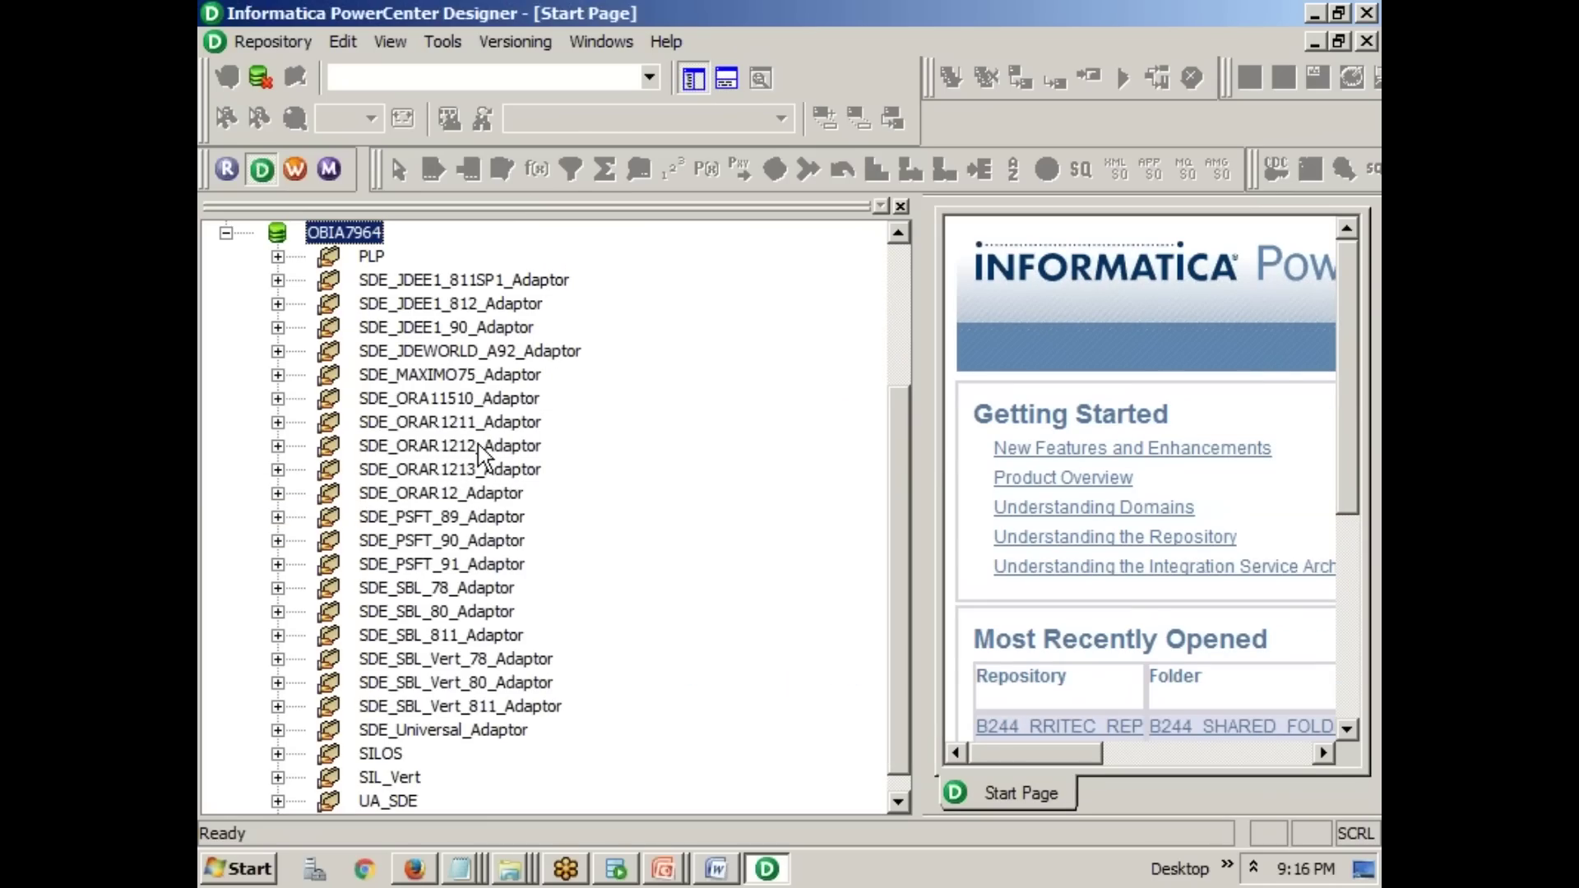
pyautogui.doubleClick(481, 424)
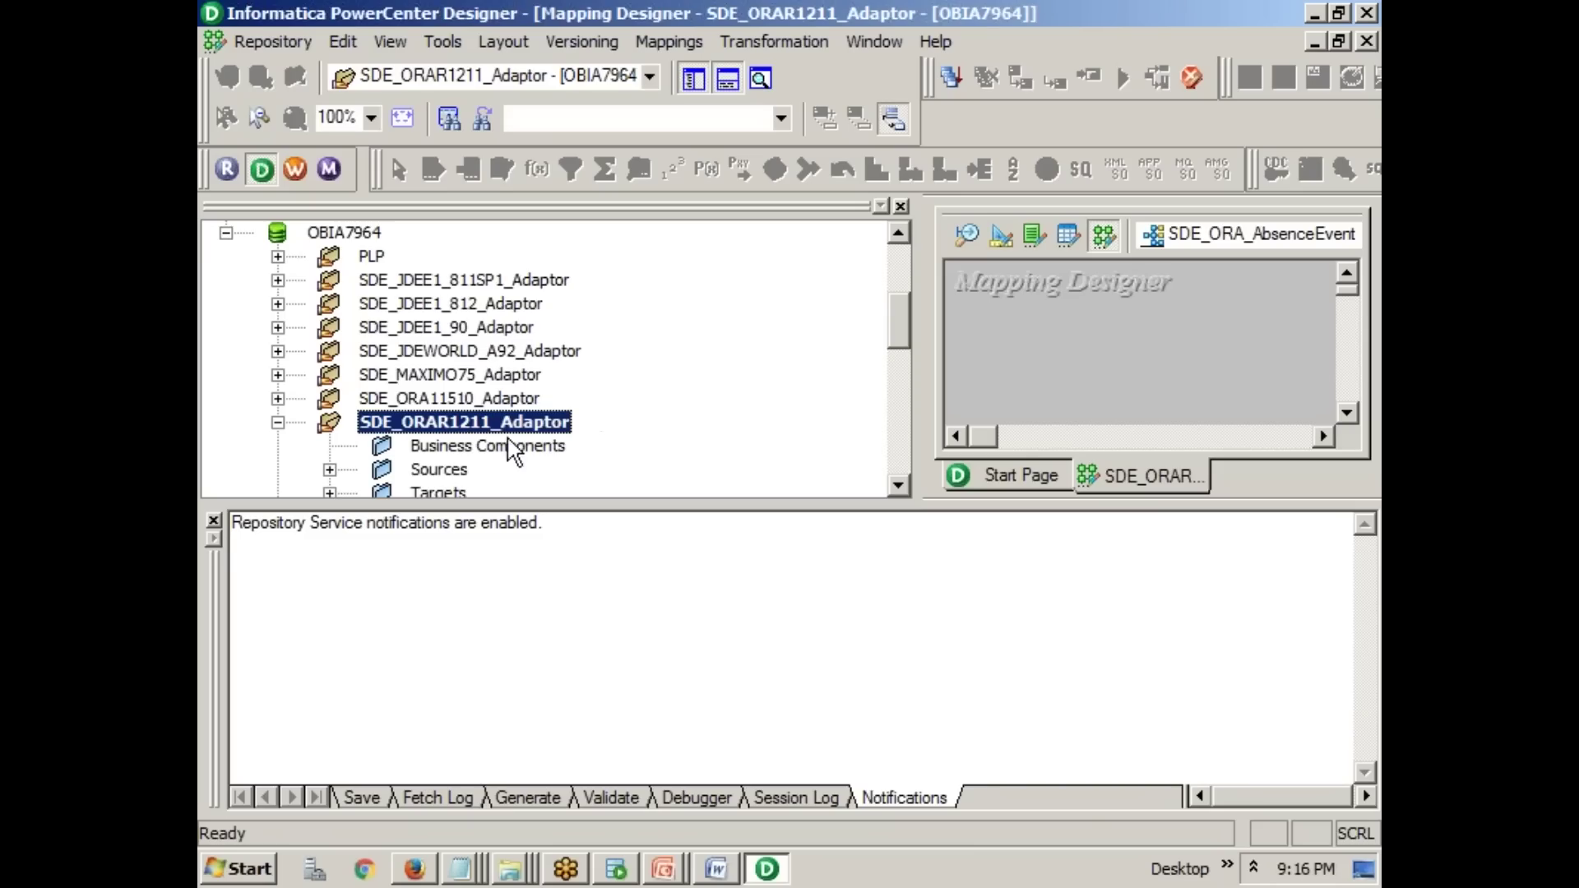
# - Expand Mappings and drag SDE_ORA_EmployeeDimension onto the Mapping Designer workspace
pyautogui.click(213, 521)
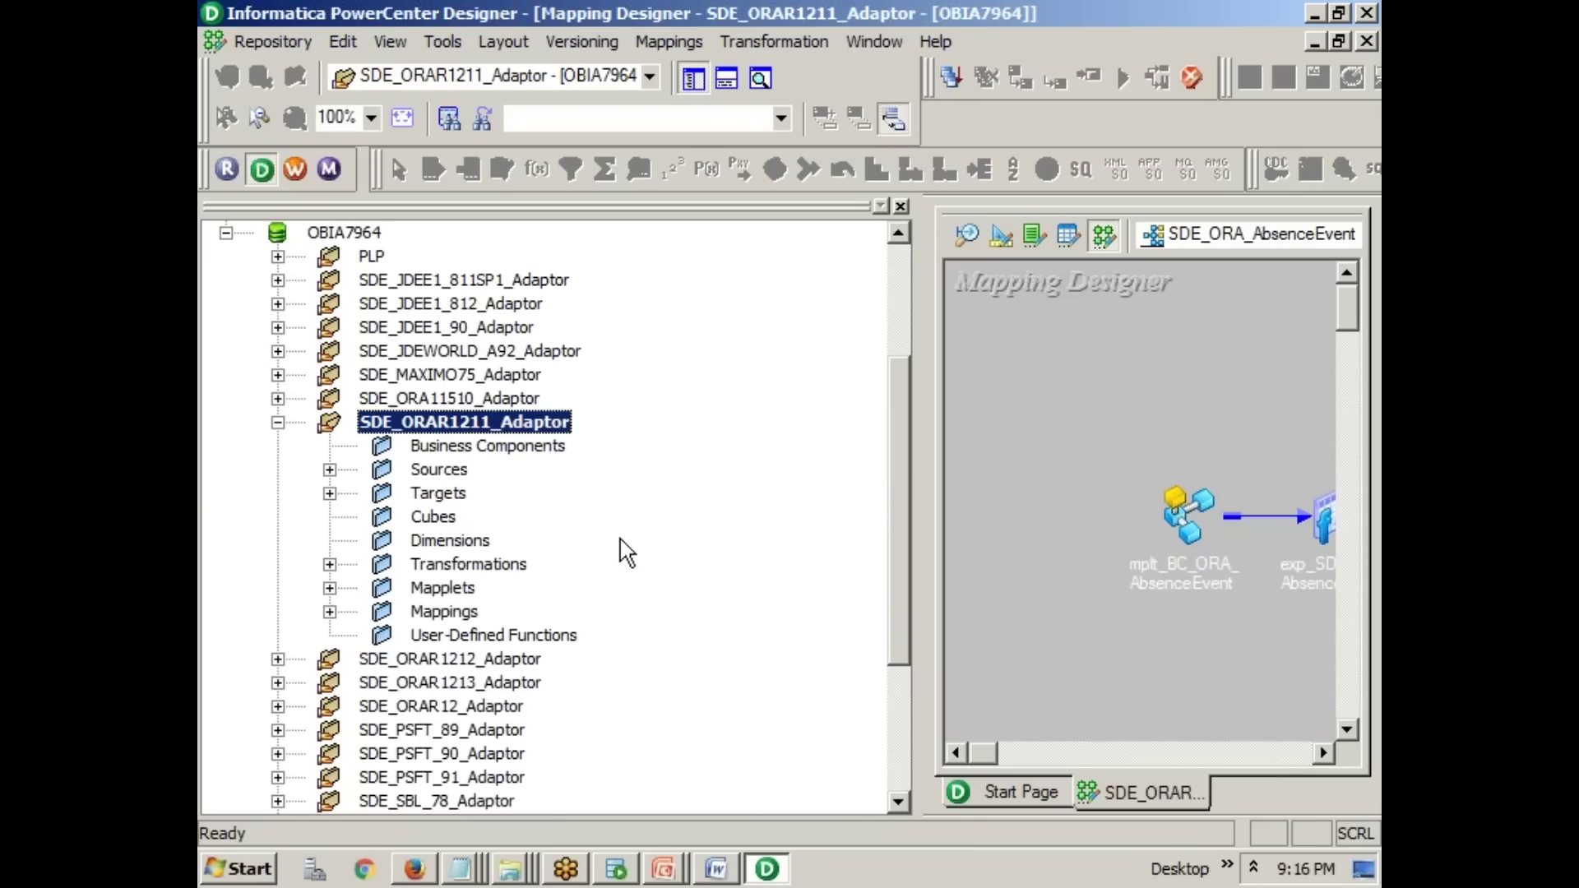
pyautogui.click(329, 613)
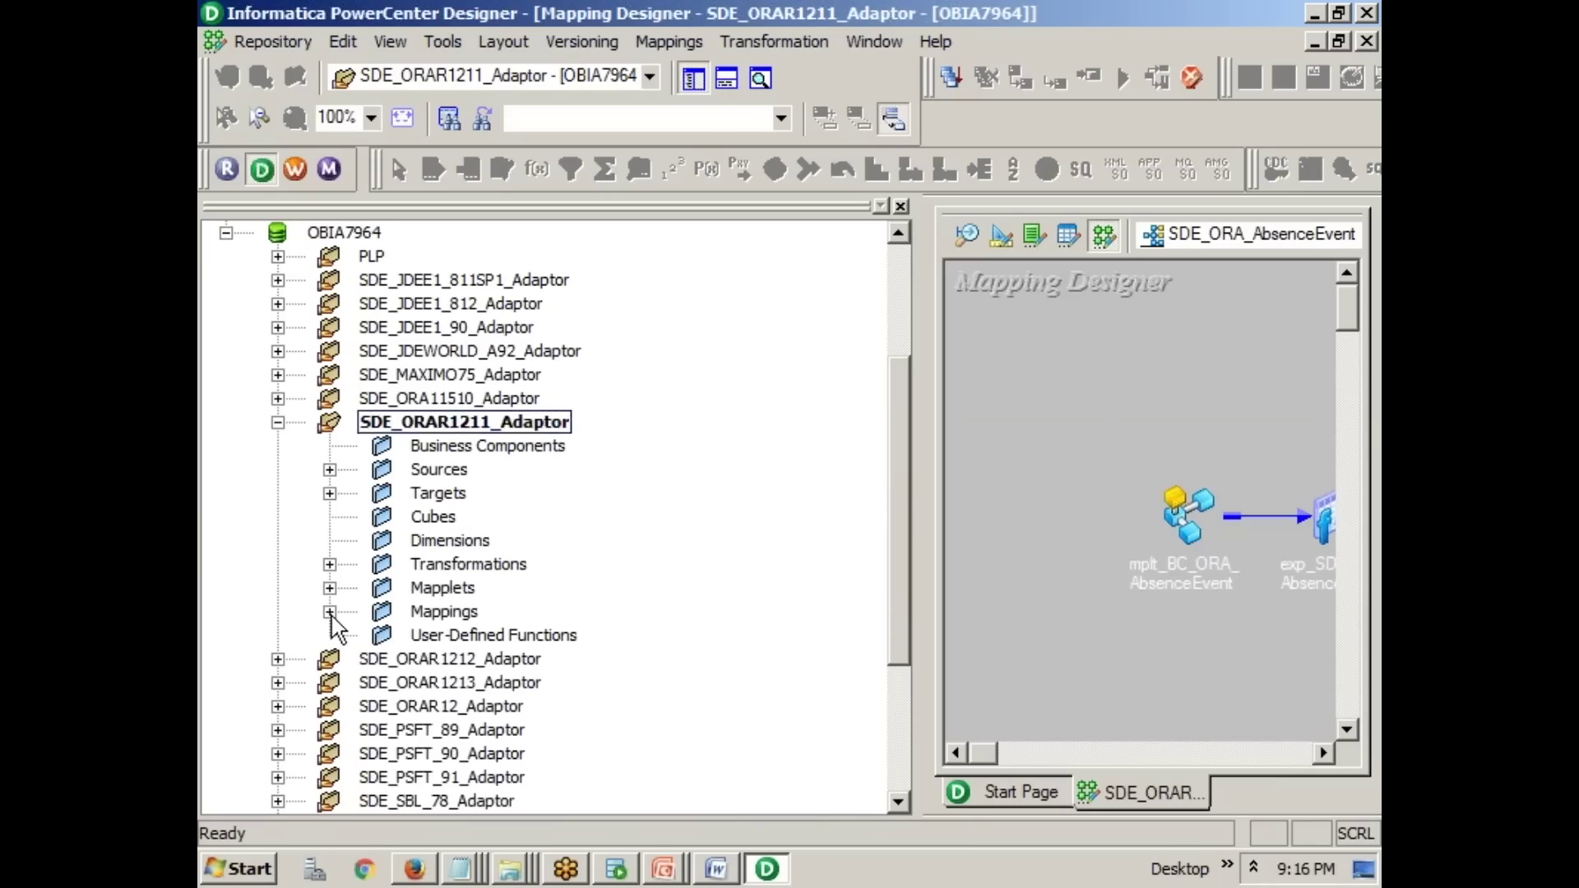
pyautogui.scroll(-8, 631, 589)
pyautogui.scroll(-6, 631, 589)
pyautogui.scroll(4, 632, 589)
pyautogui.scroll(-14, 632, 588)
pyautogui.scroll(-20, 633, 592)
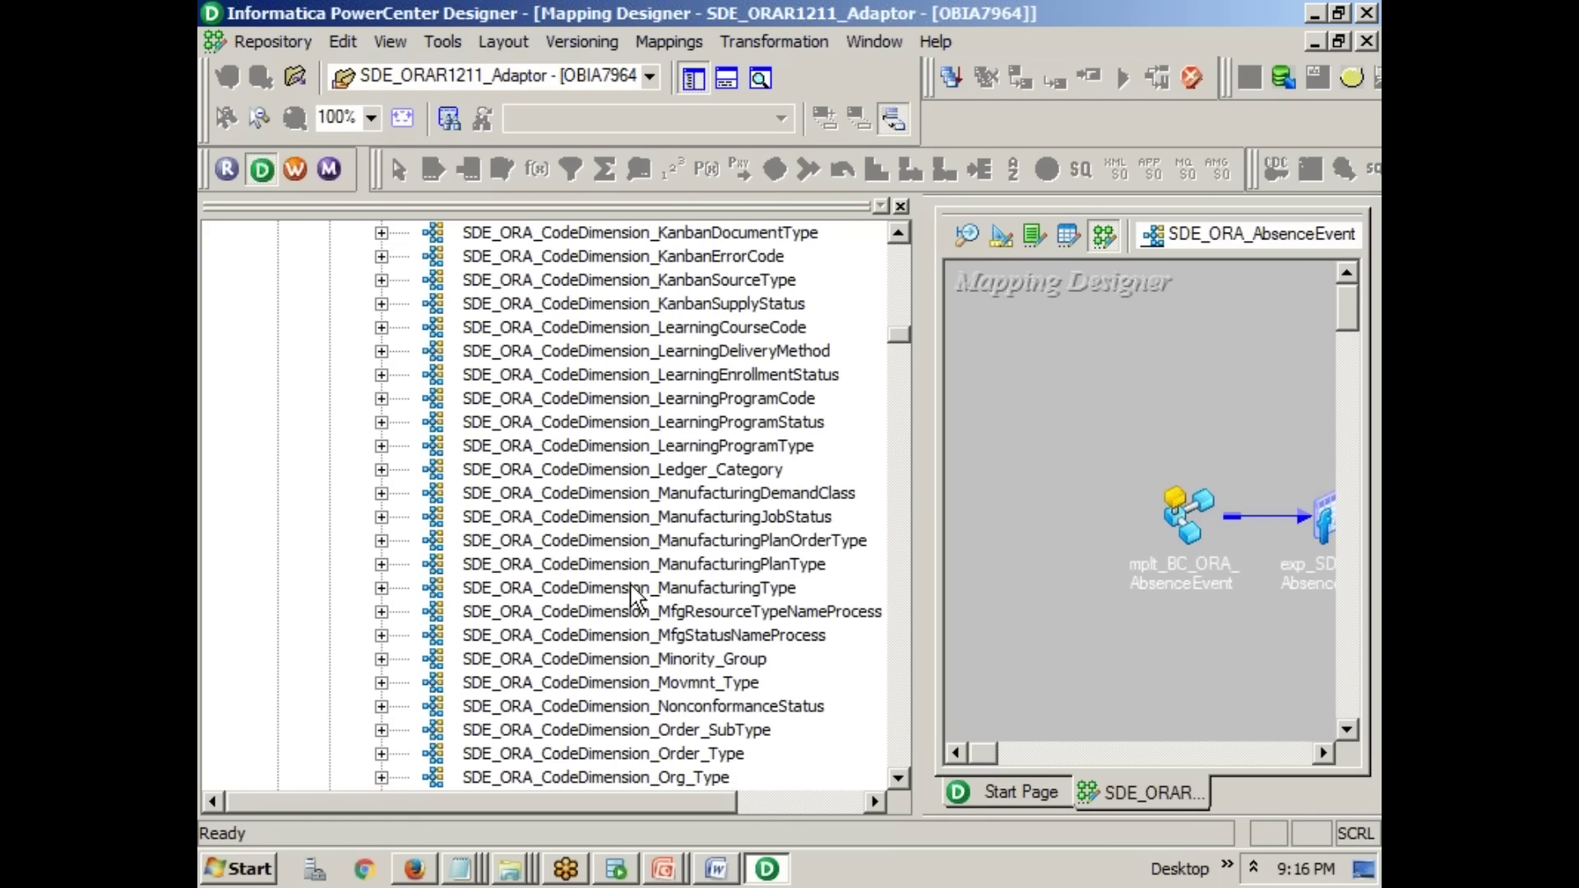
pyautogui.scroll(-11, 633, 592)
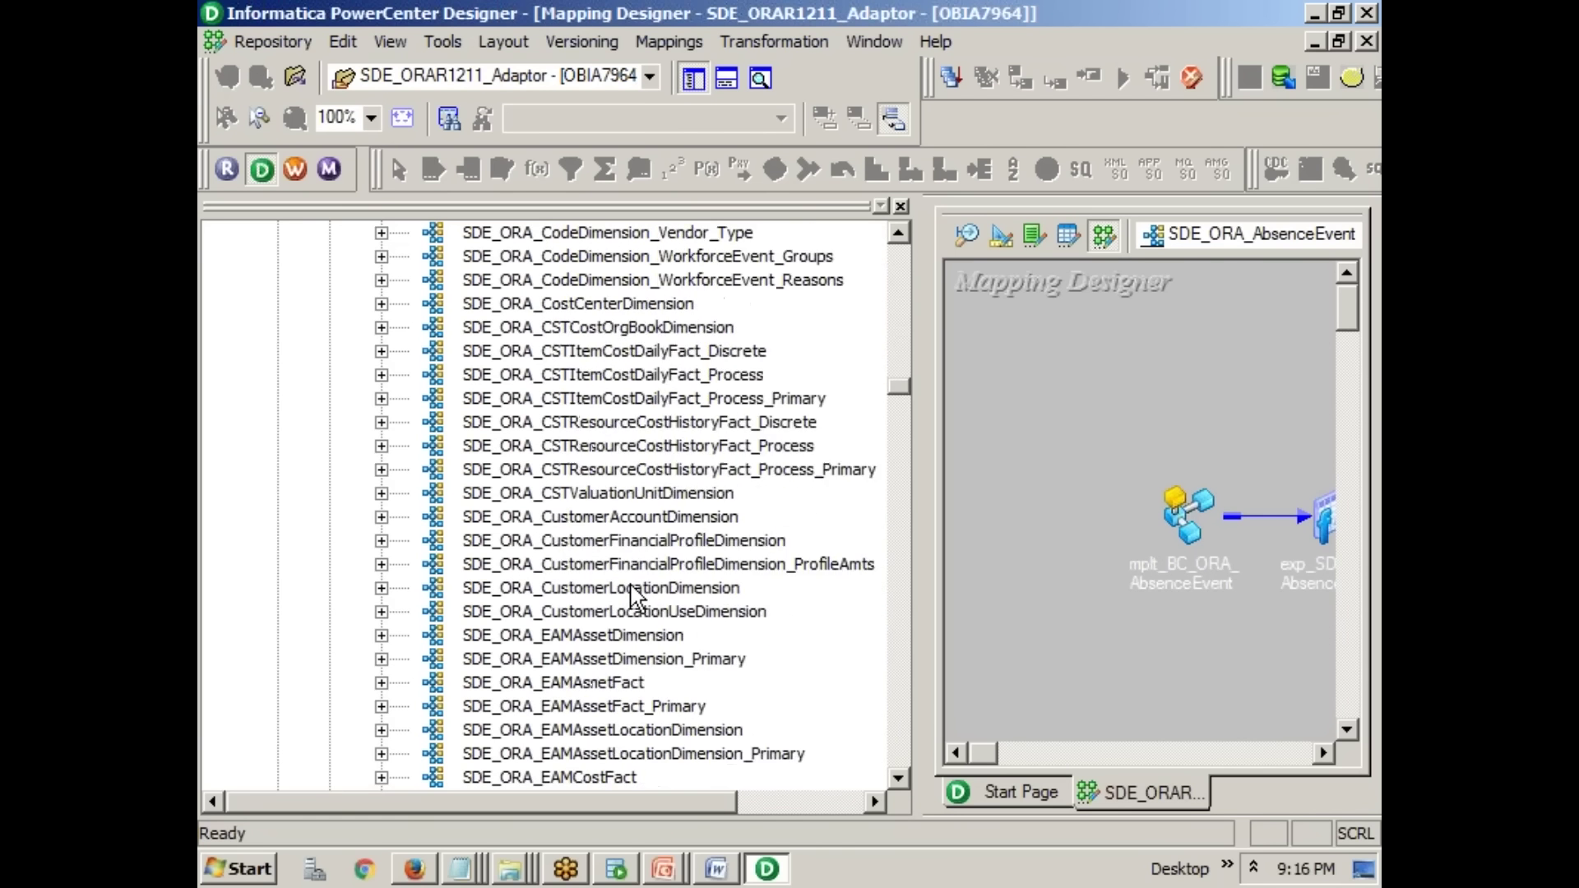
pyautogui.scroll(-2, 631, 594)
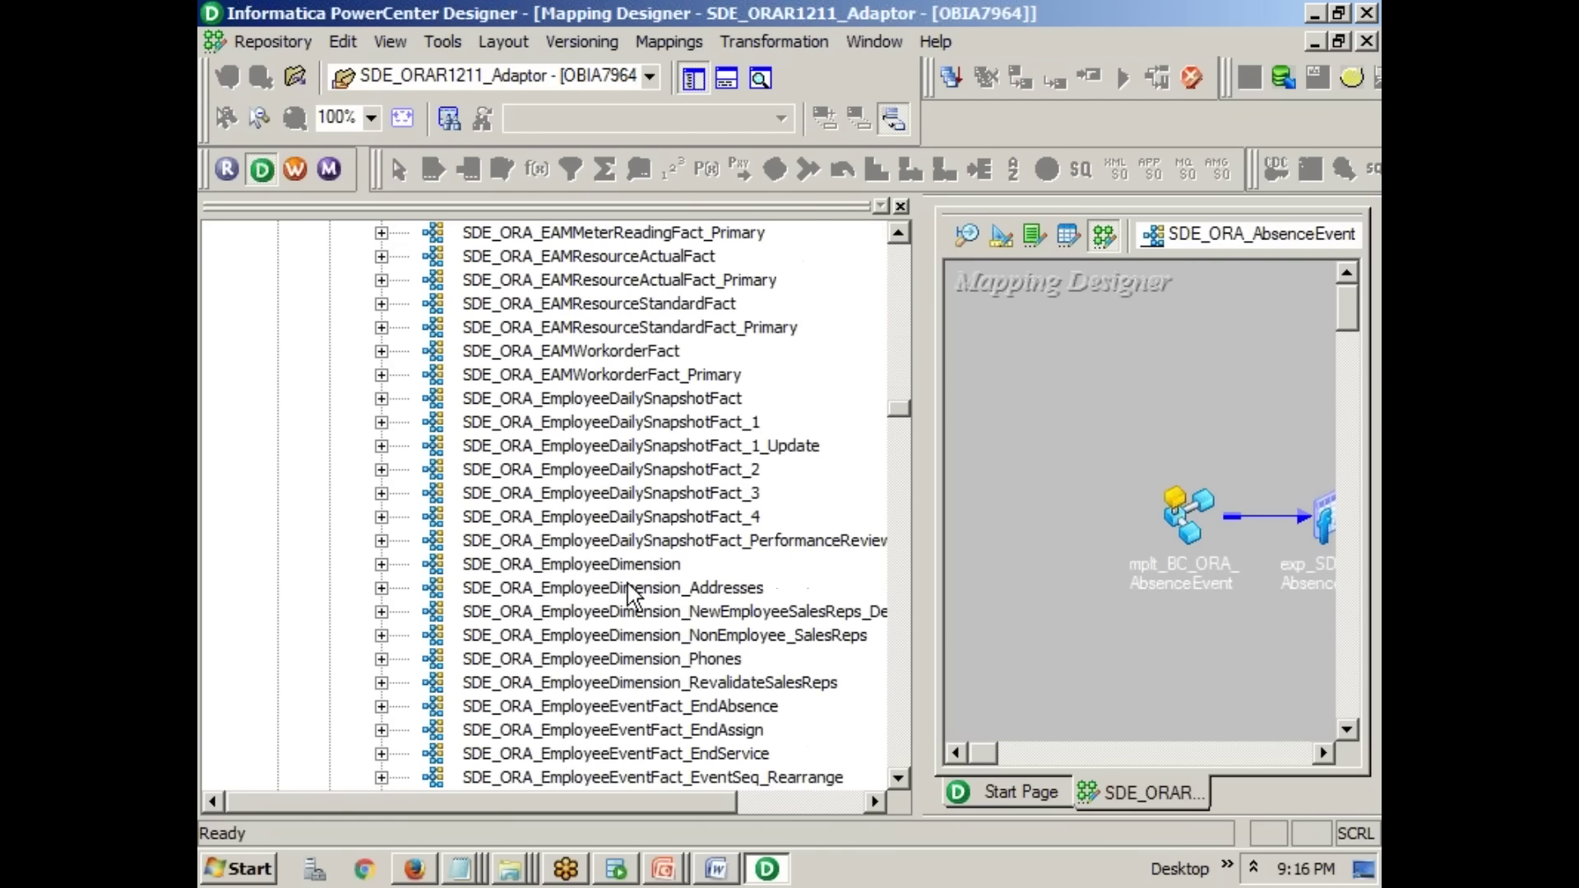
pyautogui.moveTo(625, 566); pyautogui.dragTo(1119, 417)
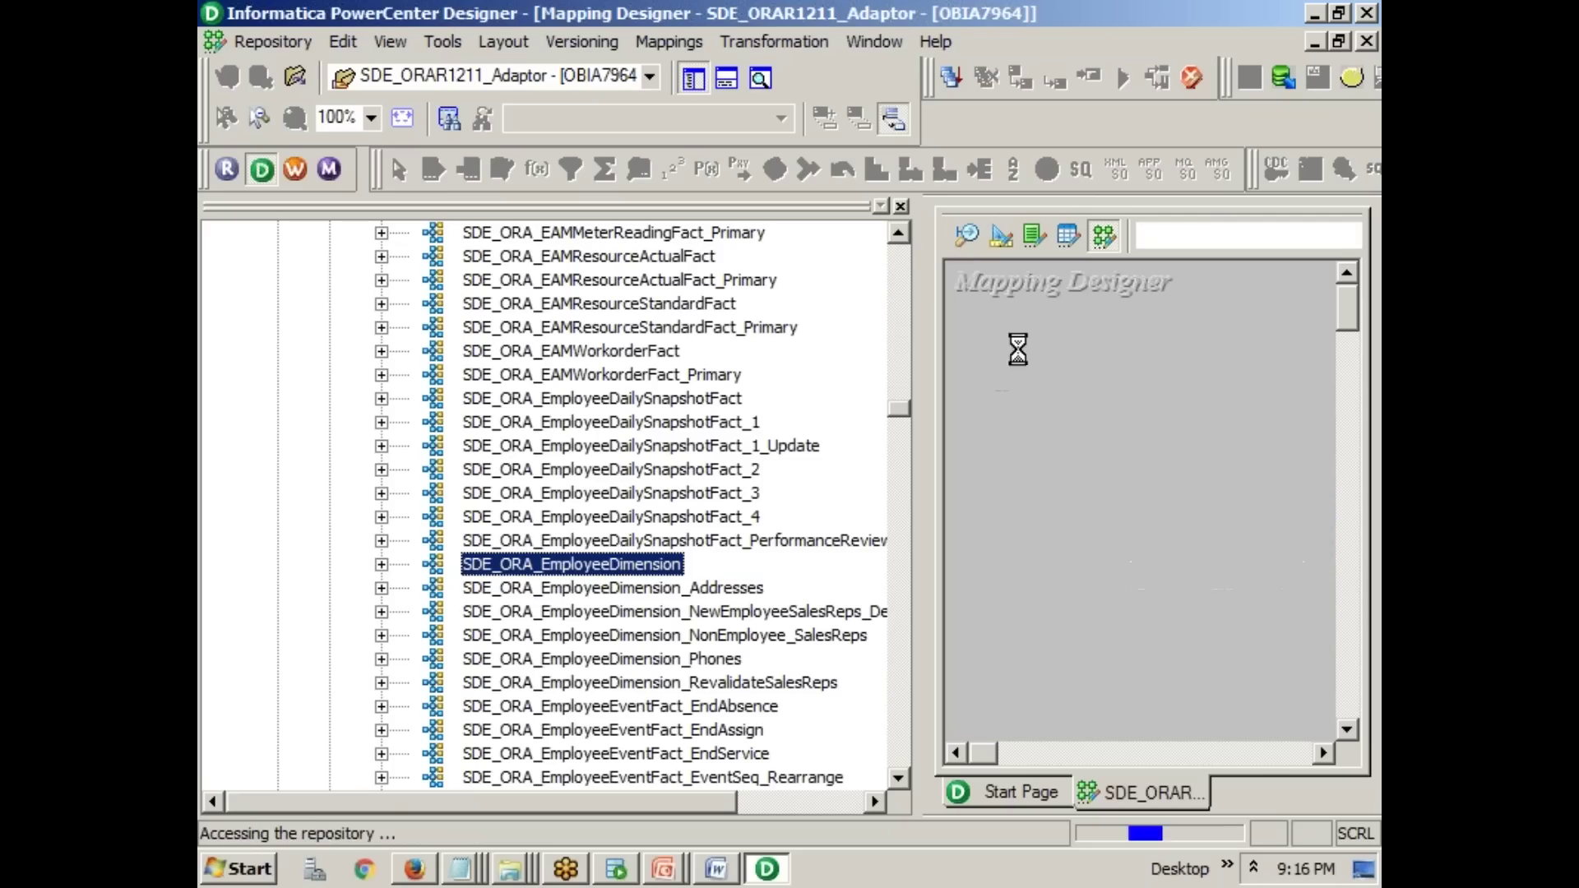
# - Hide the Navigator and Output panes and open mplt_BC_ORA_EmployeeDimension with Open Mapplet
pyautogui.click(901, 205)
pyautogui.click(213, 520)
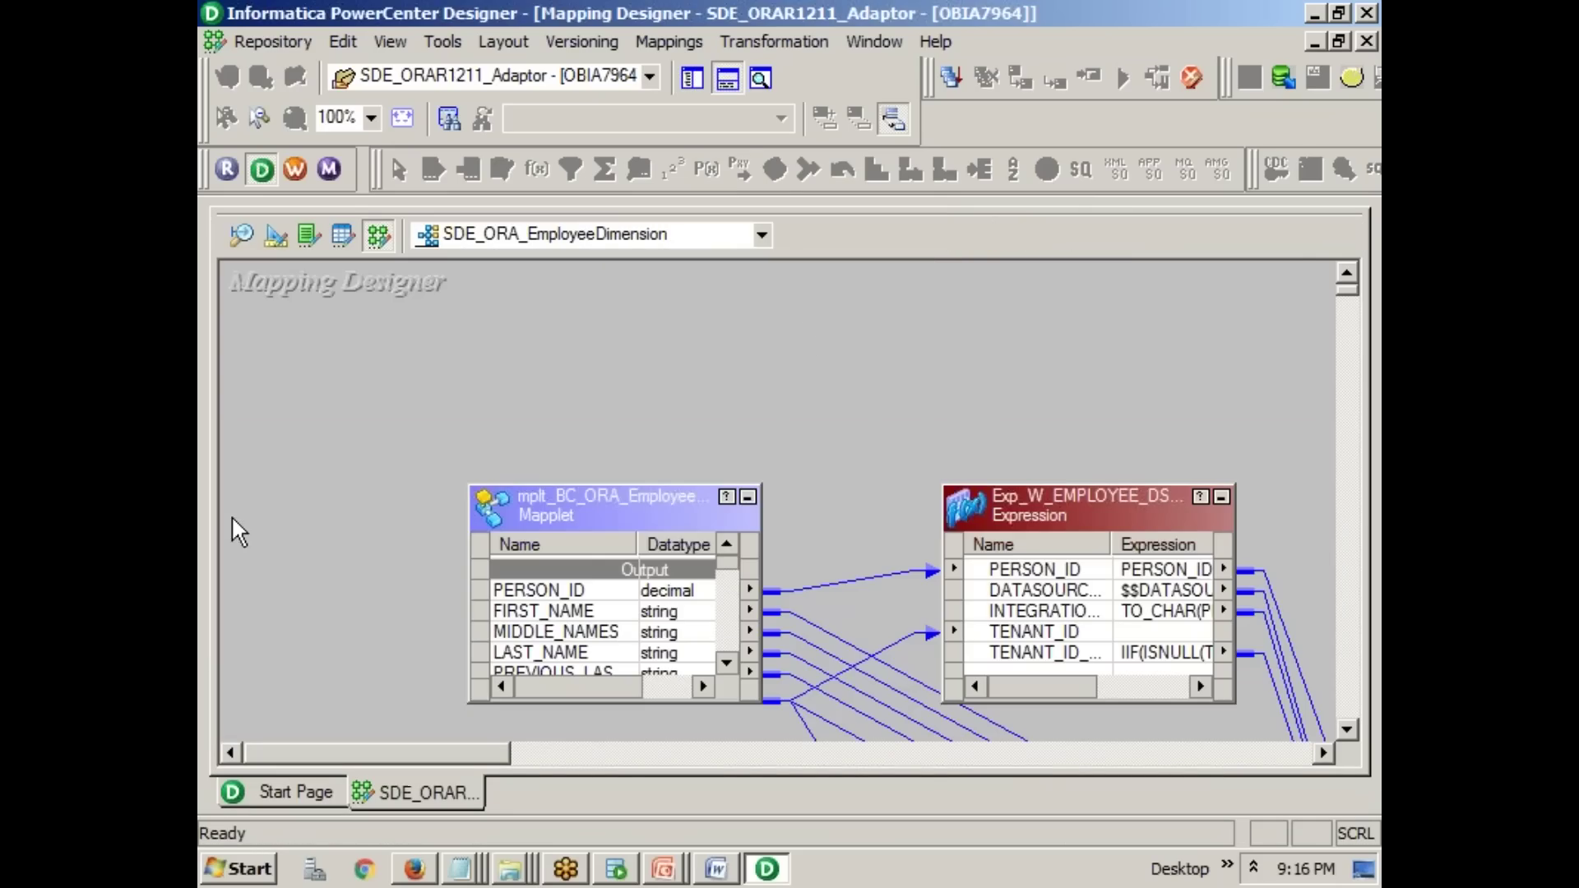
pyautogui.click(633, 504)
pyautogui.rightClick(633, 504)
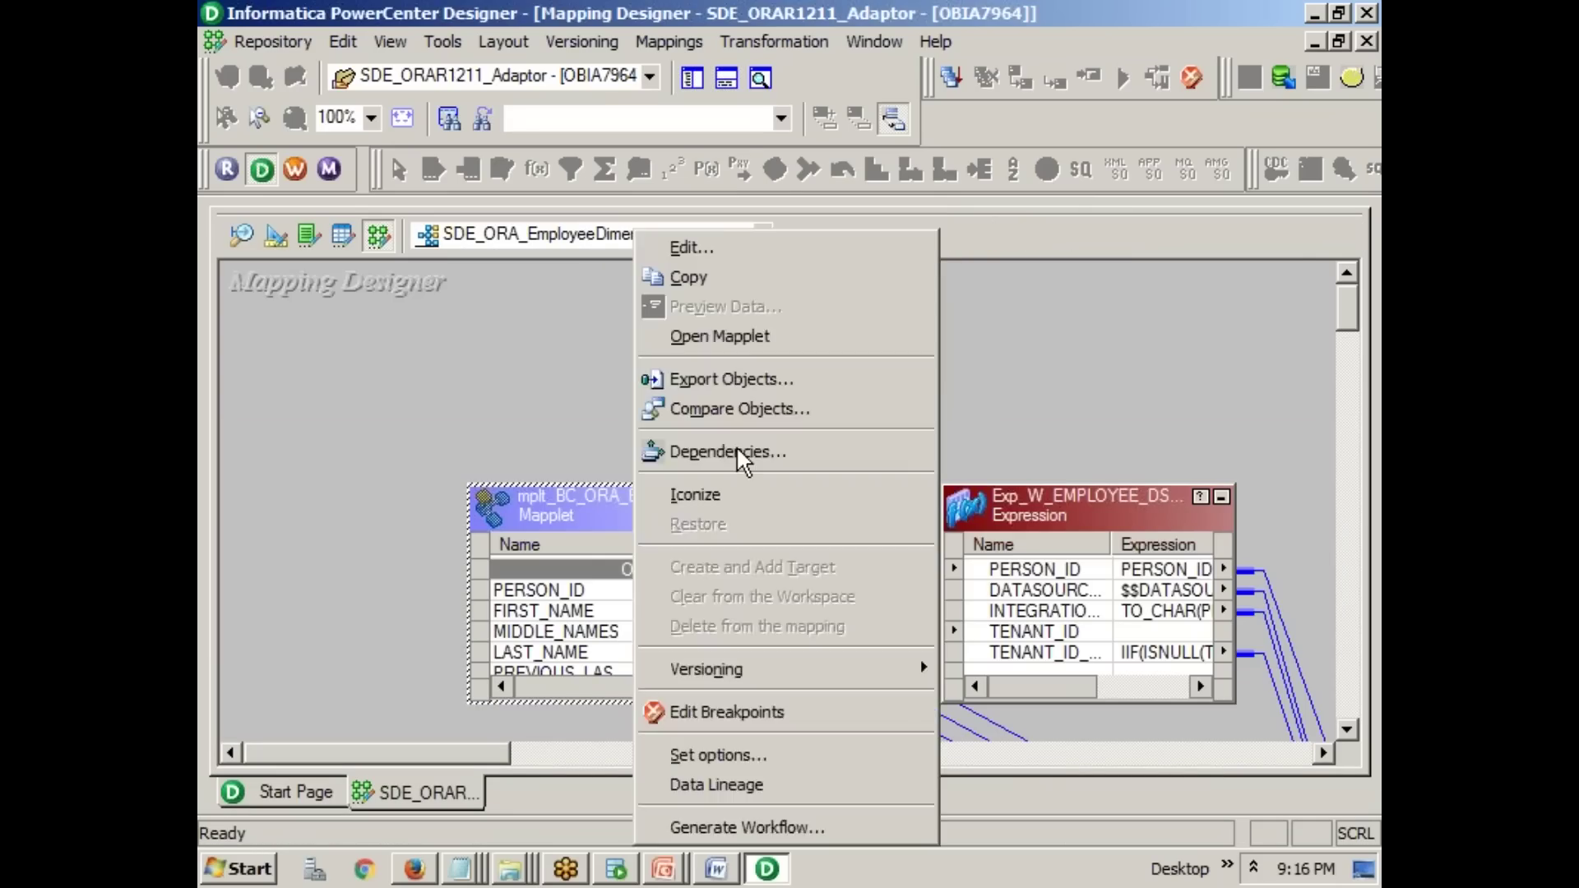
pyautogui.click(783, 333)
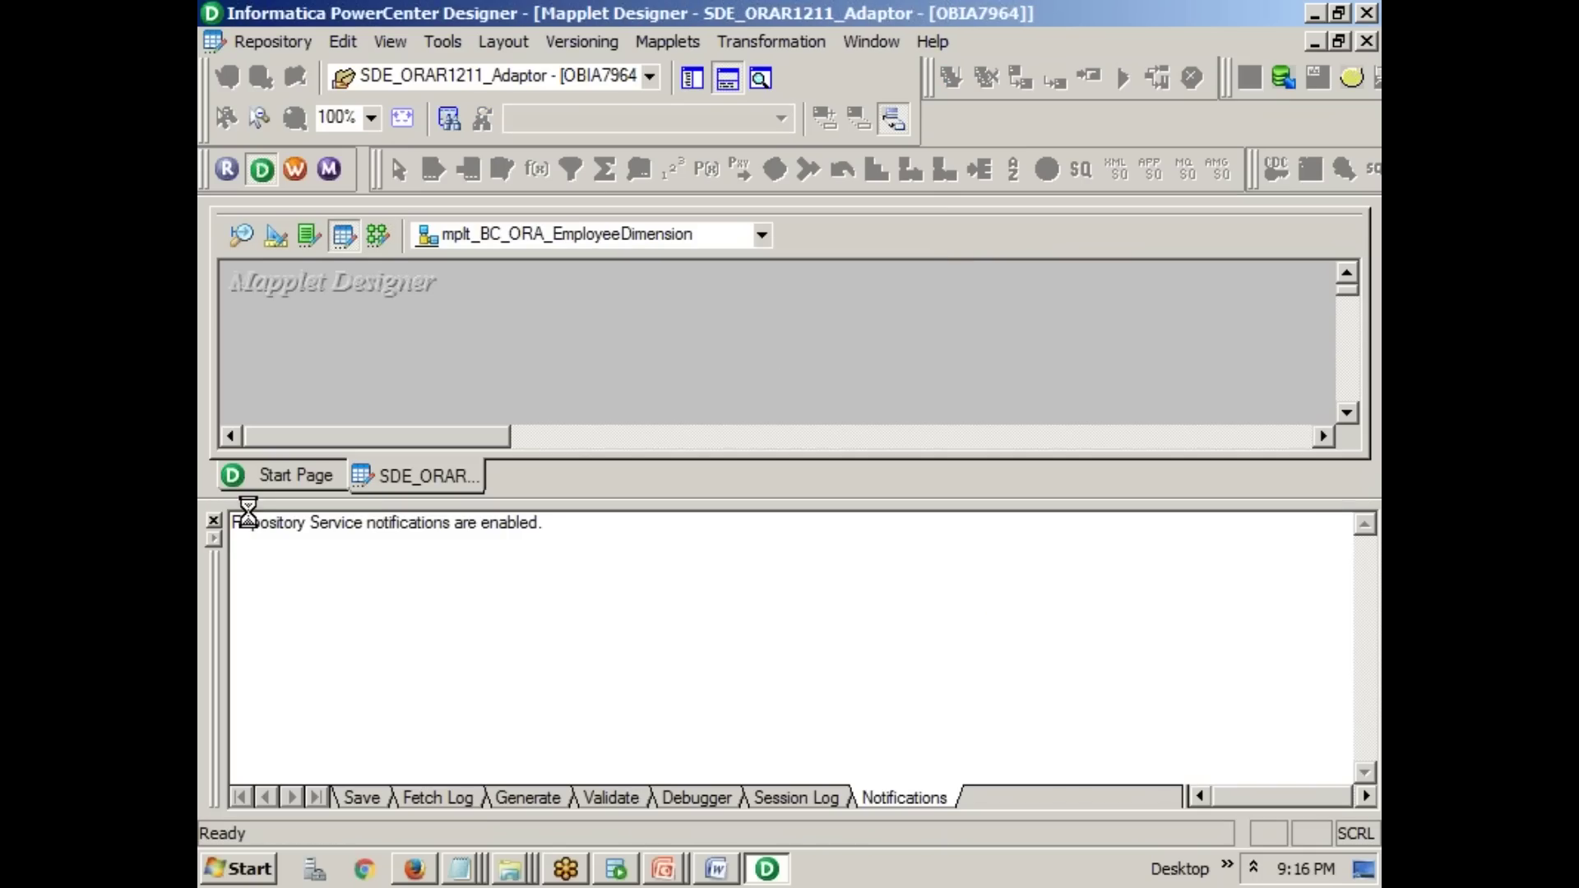
# - Select the PER_ALL_ASSIGNMENTS_F source definition in the mapplet
pyautogui.click(213, 520)
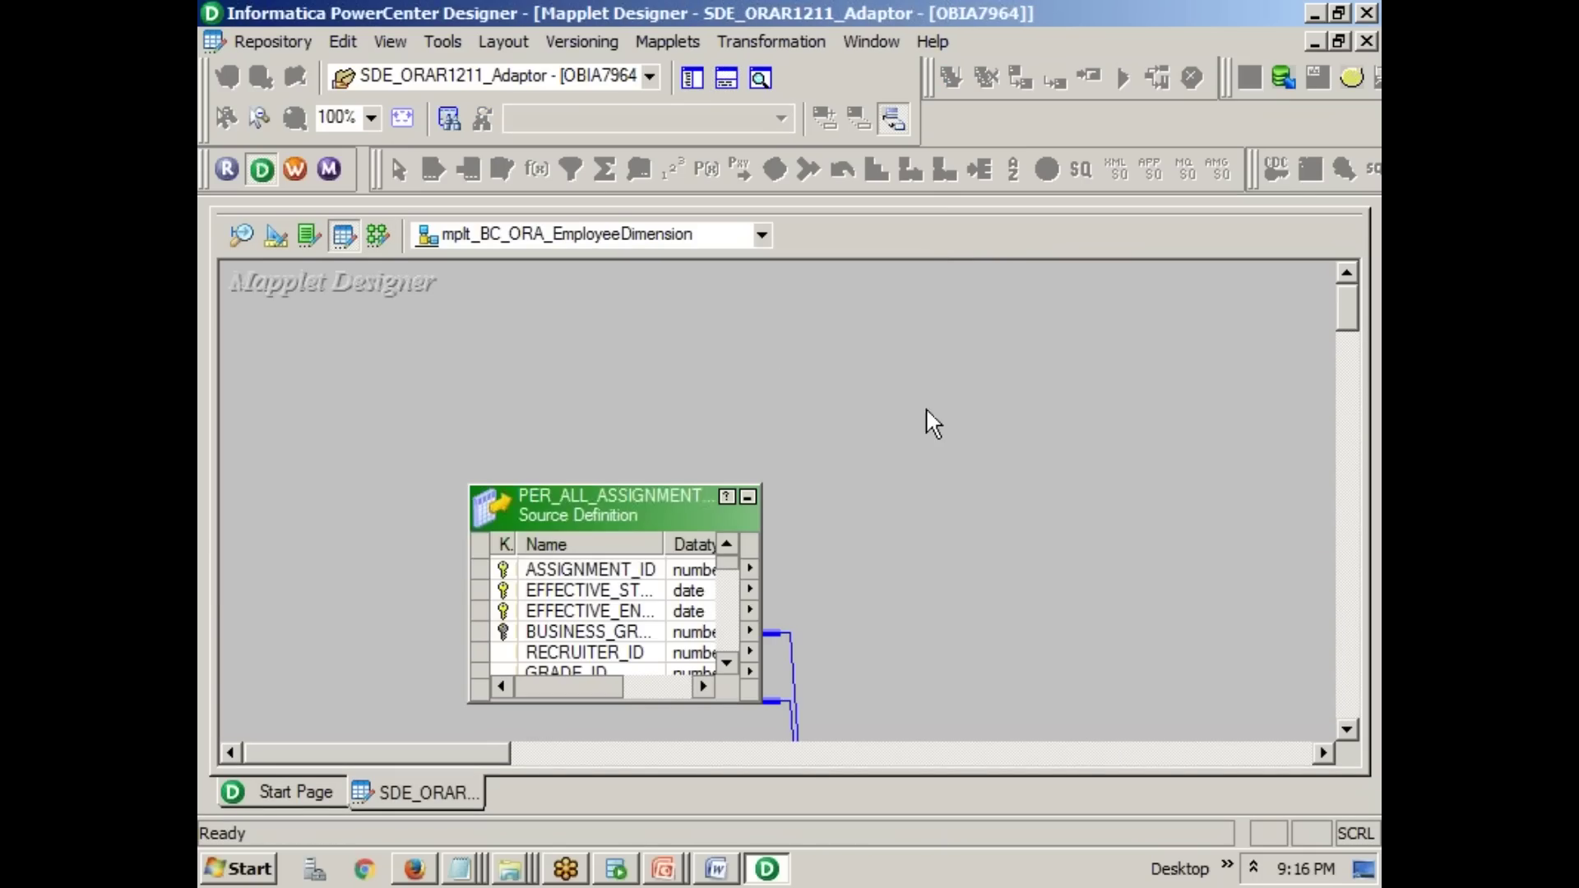
pyautogui.scroll(-3, 996, 424)
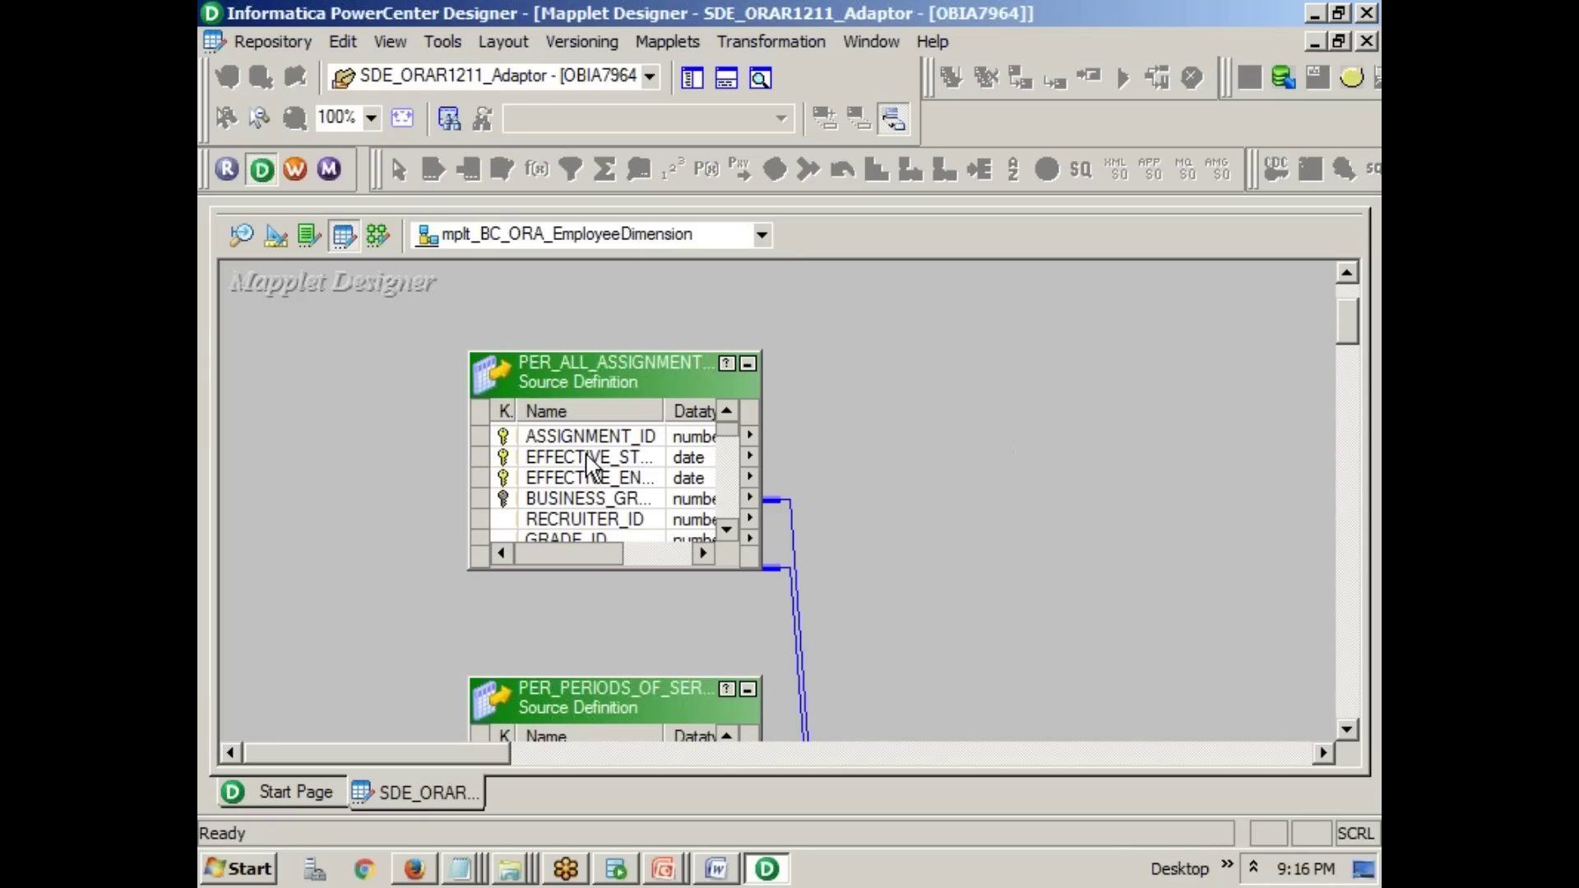
pyautogui.click(640, 387)
# - Open PER_ALL_ASSIGNMENTS_F's Edit Transformations and highlight its source table name, then return to Word
pyautogui.doubleClick(628, 380)
pyautogui.moveTo(625, 326); pyautogui.dragTo(329, 326)
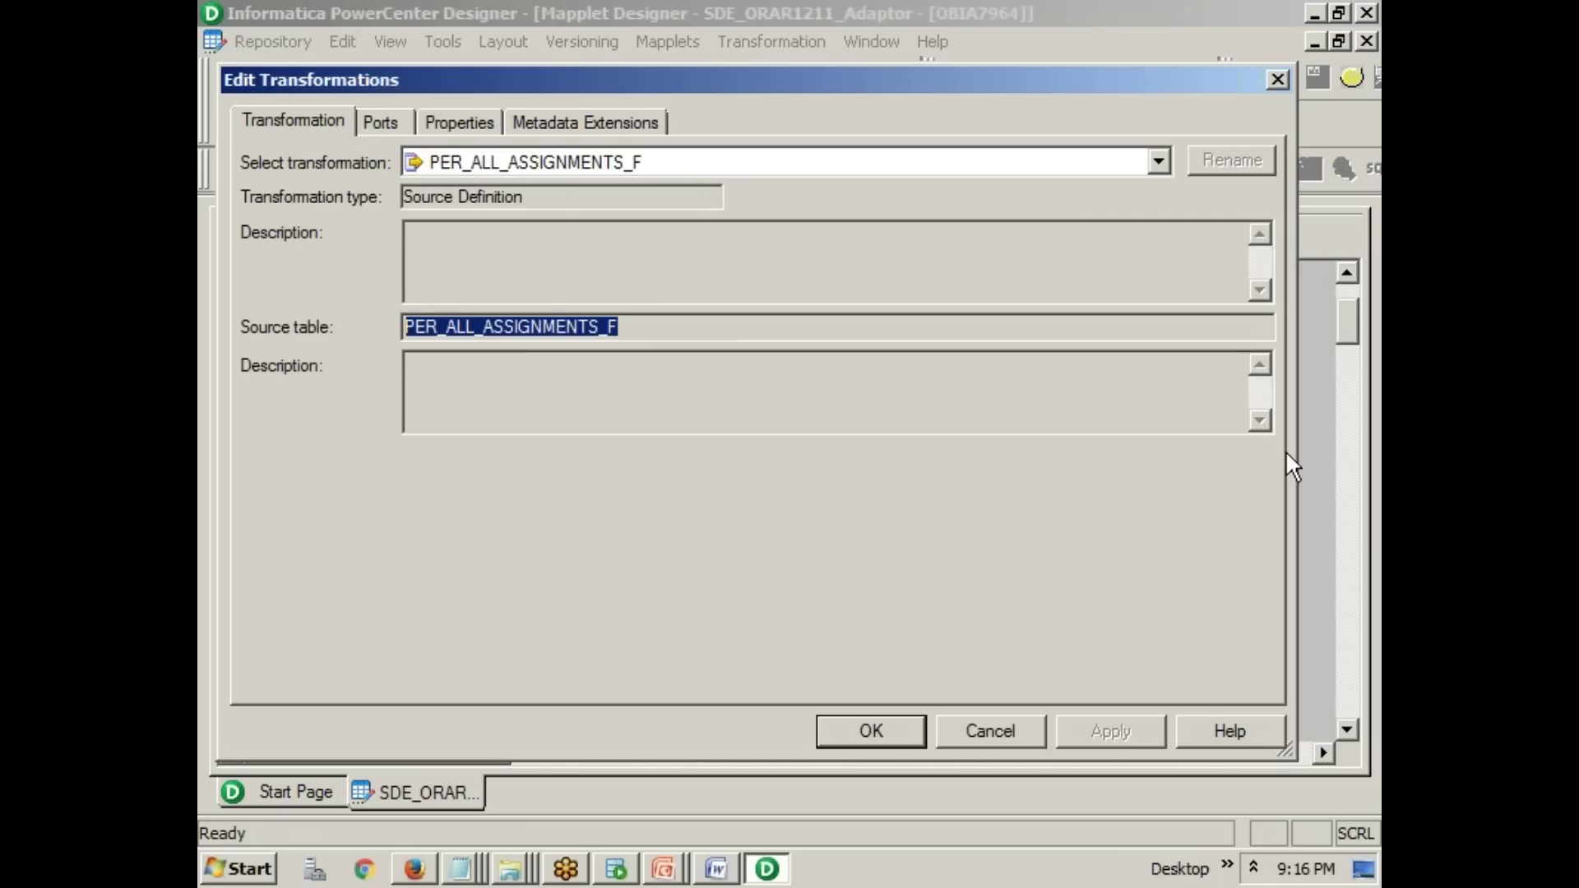
pyautogui.hotkey('ctrl', '2')
pyautogui.moveTo(405, 203); pyautogui.dragTo(458, 202)
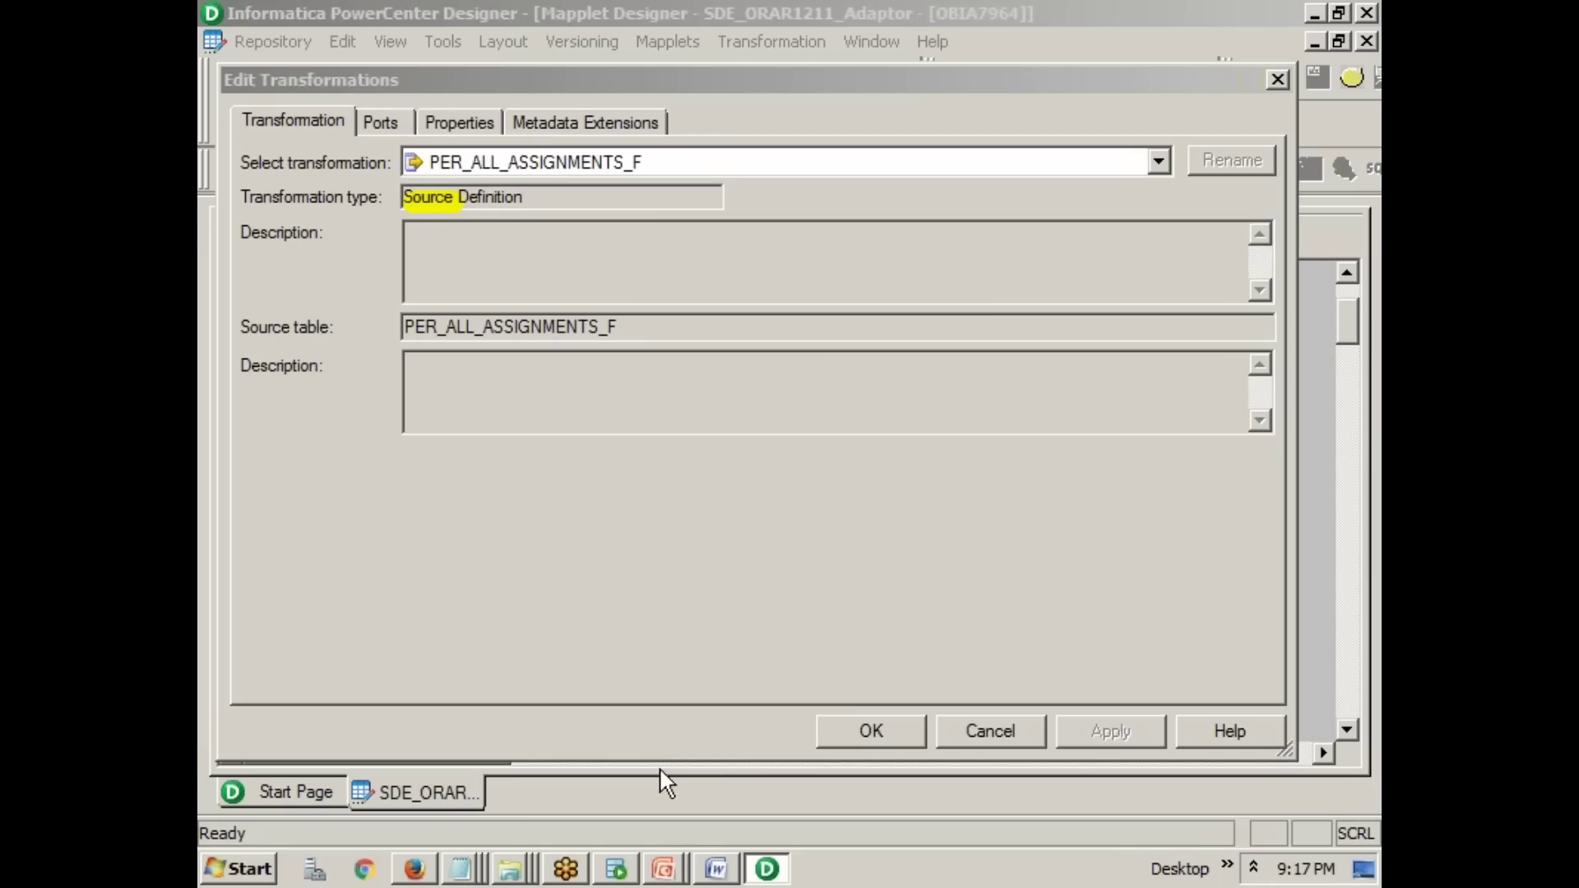
pyautogui.click(717, 870)
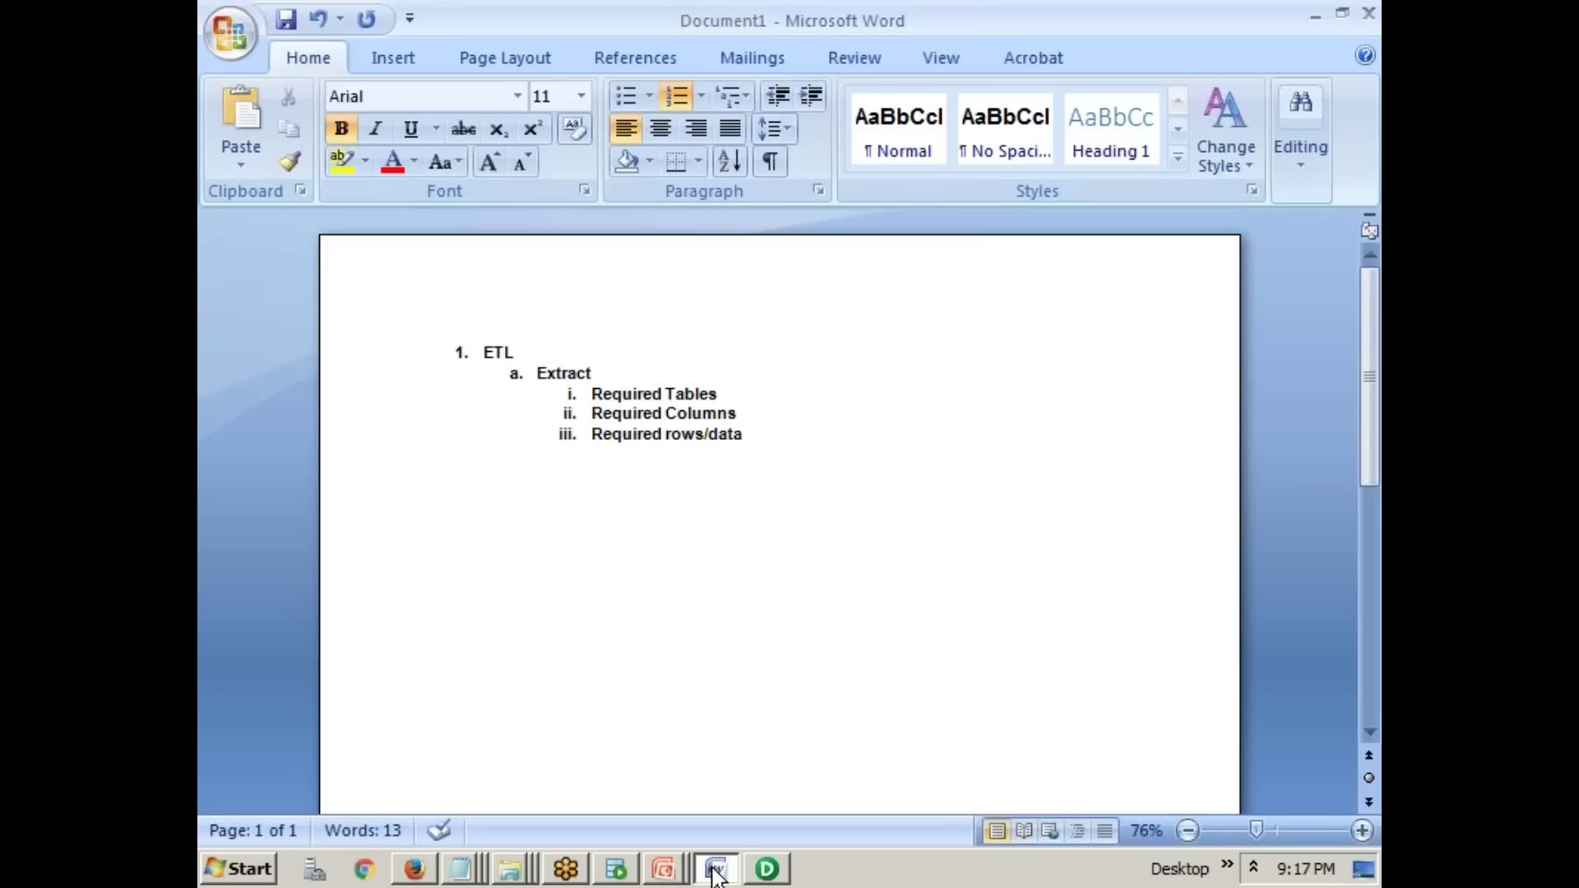
pyautogui.click(710, 877)
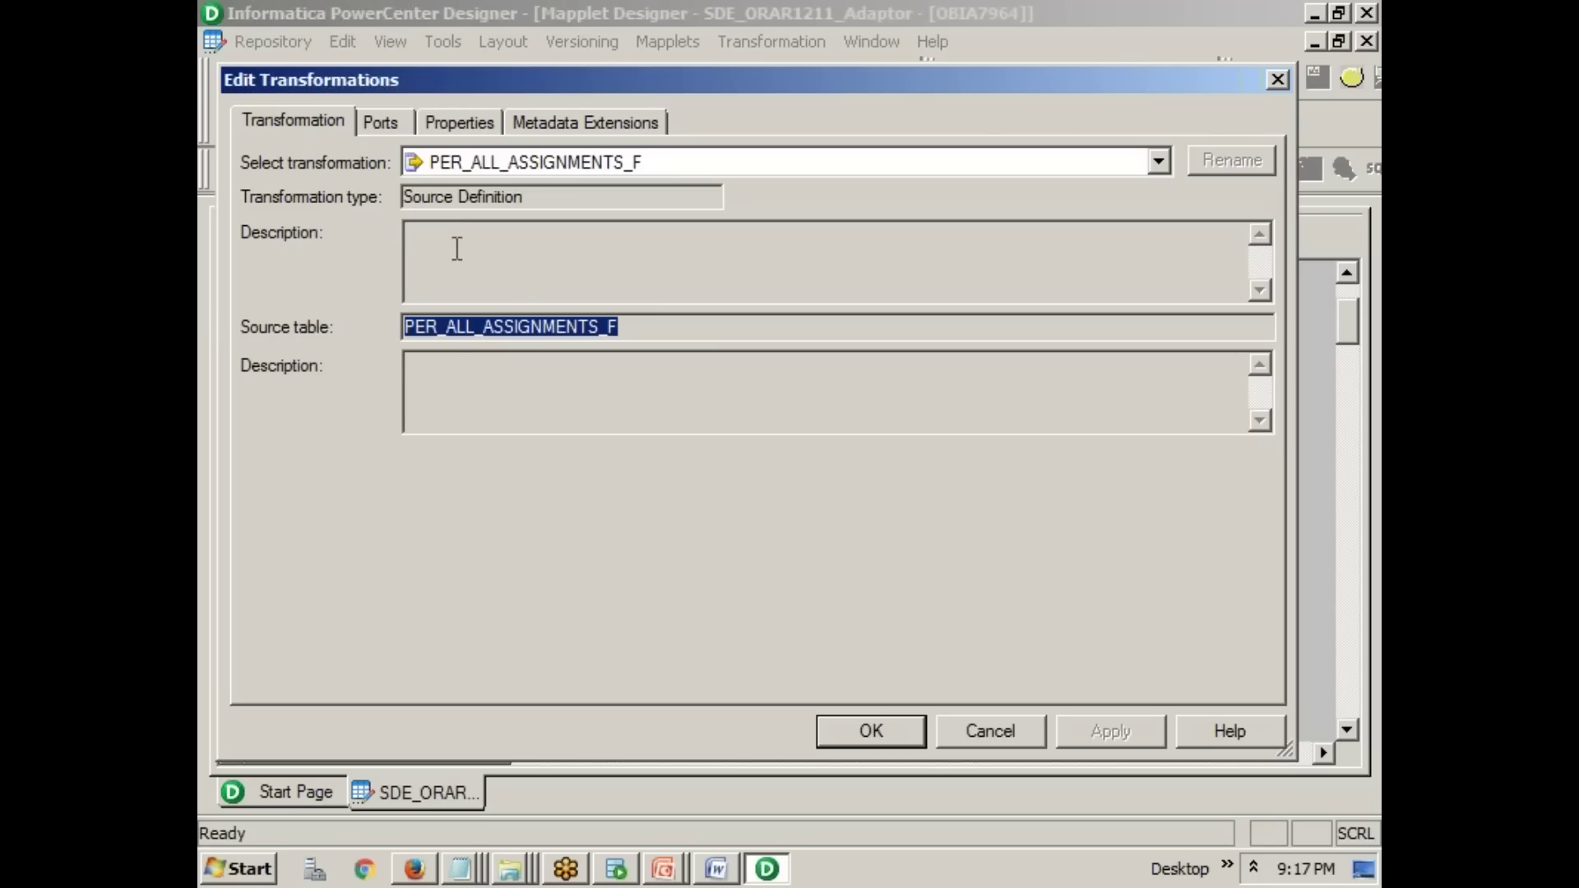
pyautogui.click(458, 329)
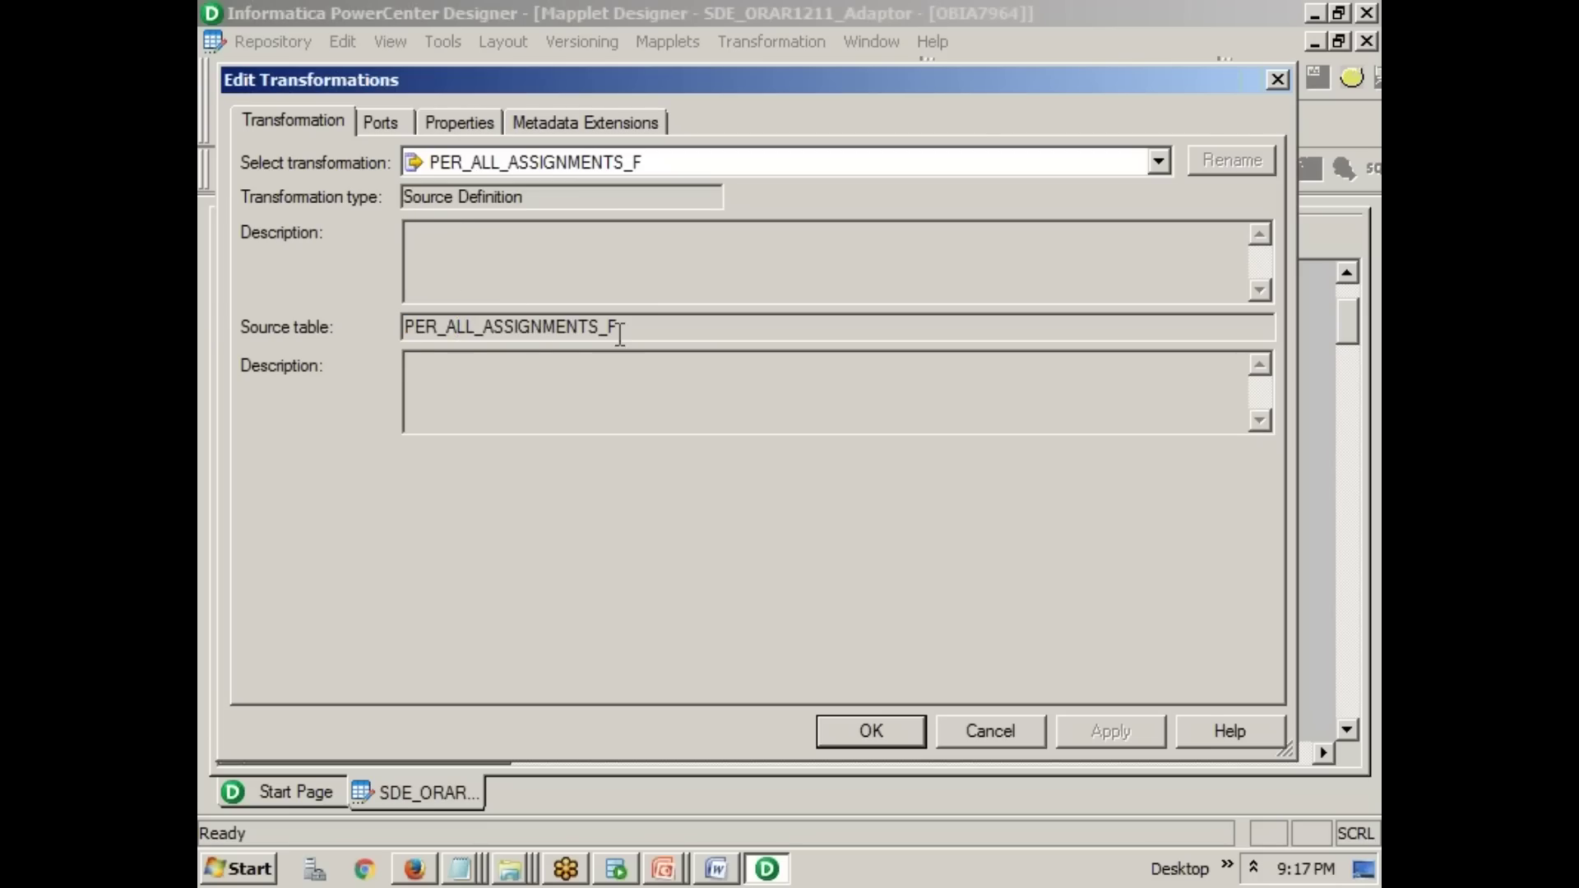
pyautogui.moveTo(607, 327); pyautogui.dragTo(644, 331)
pyautogui.moveTo(620, 329); pyautogui.dragTo(350, 328)
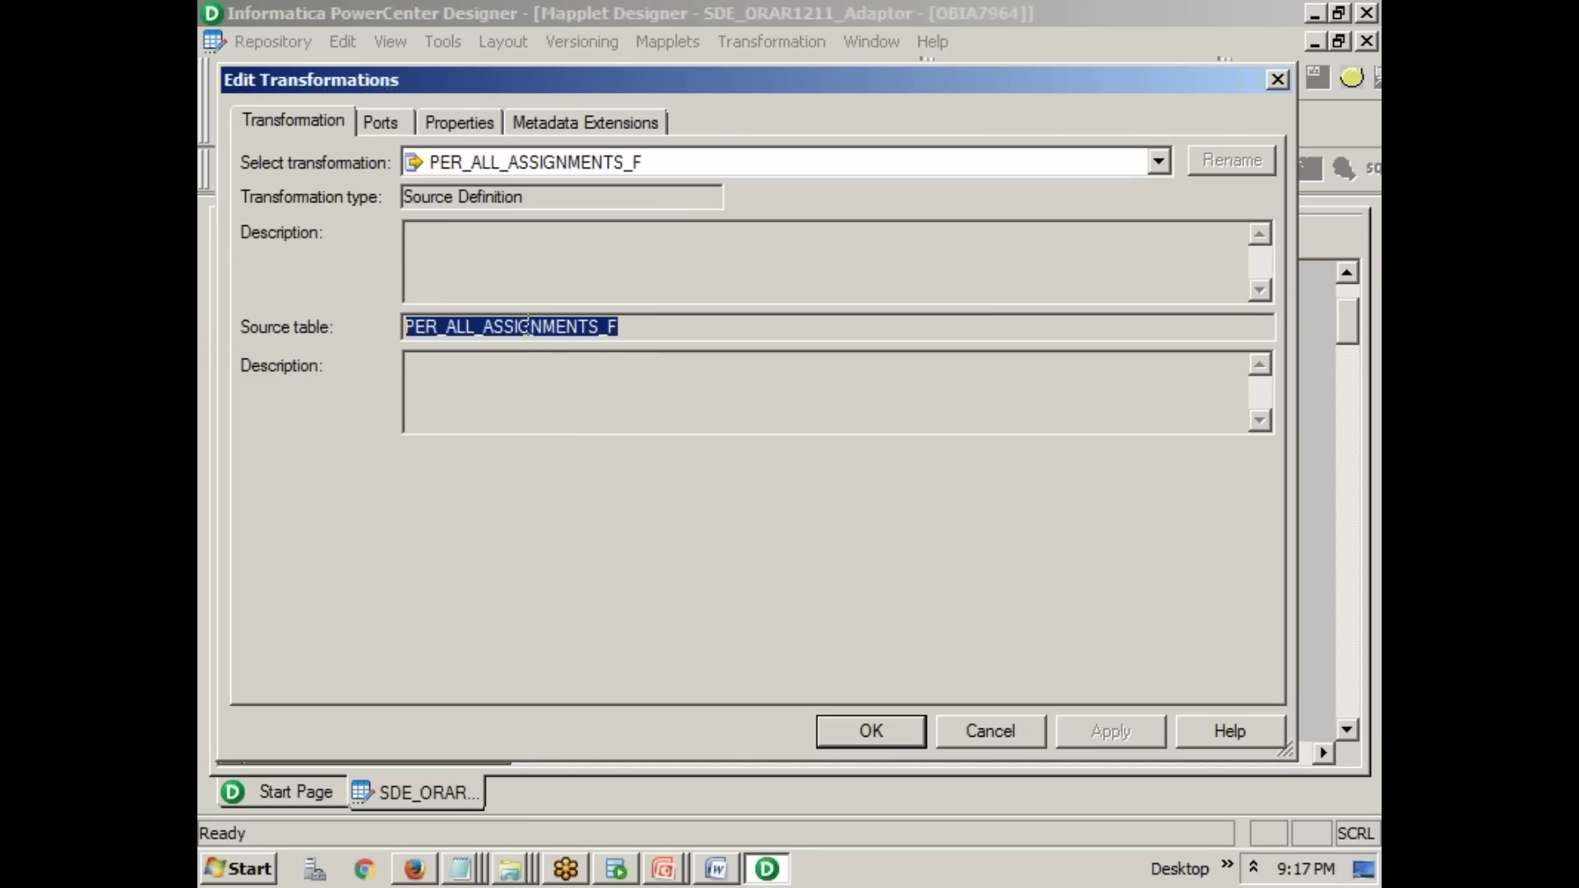
pyautogui.hotkey('alt', 'Tab')
pyautogui.hotkey('alt', 'Tab')
pyautogui.click(1278, 82)
pyautogui.scroll(-5, 655, 608)
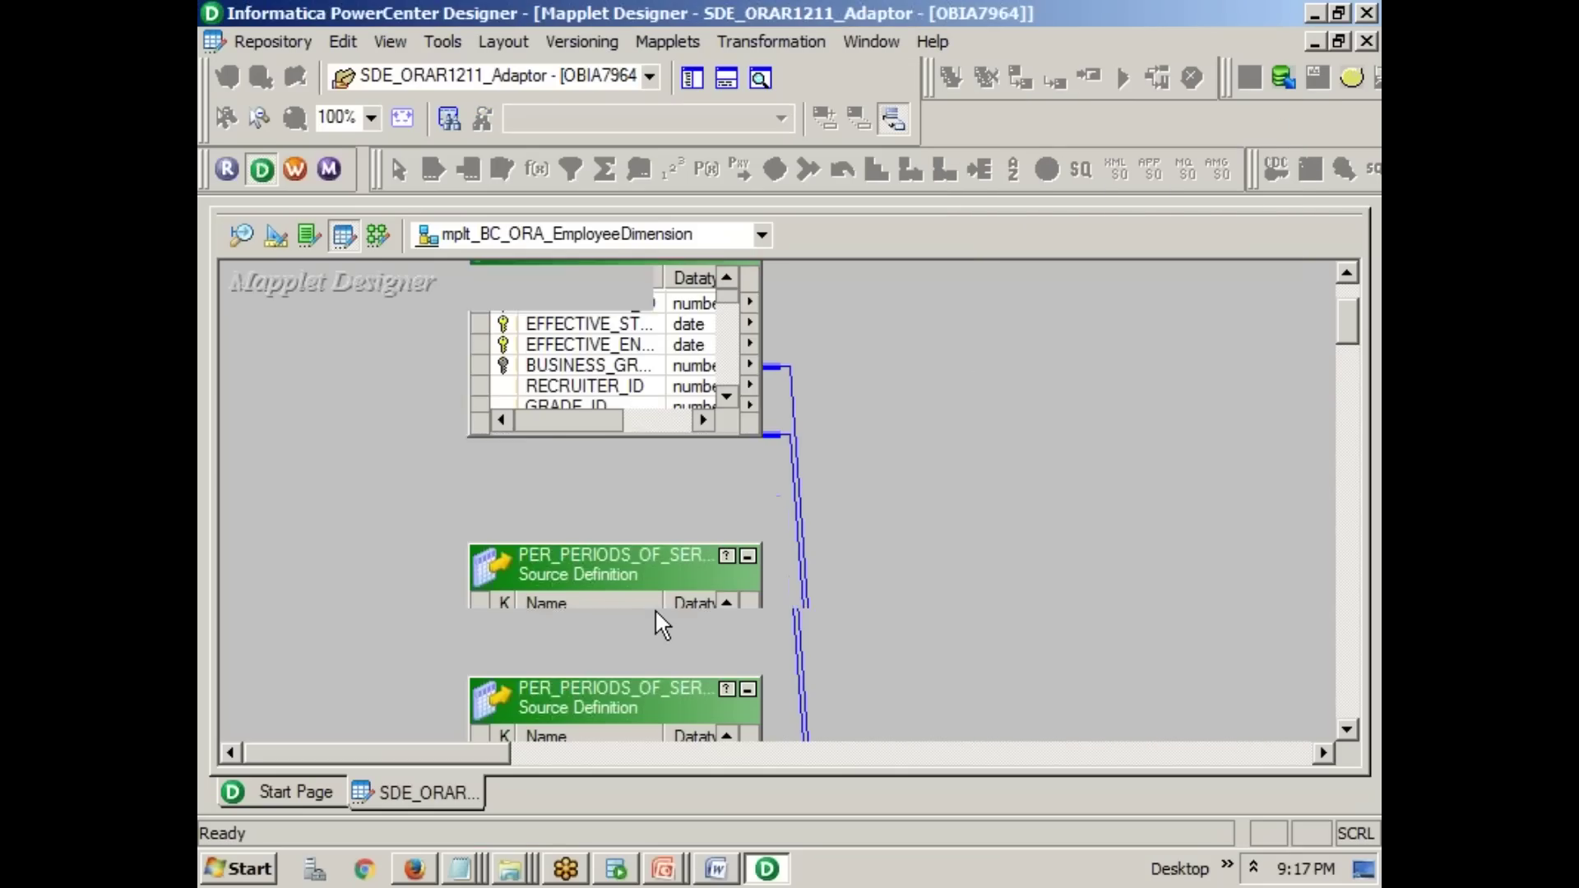
pyautogui.doubleClick(644, 427)
pyautogui.moveTo(637, 328); pyautogui.dragTo(334, 329)
pyautogui.click(964, 731)
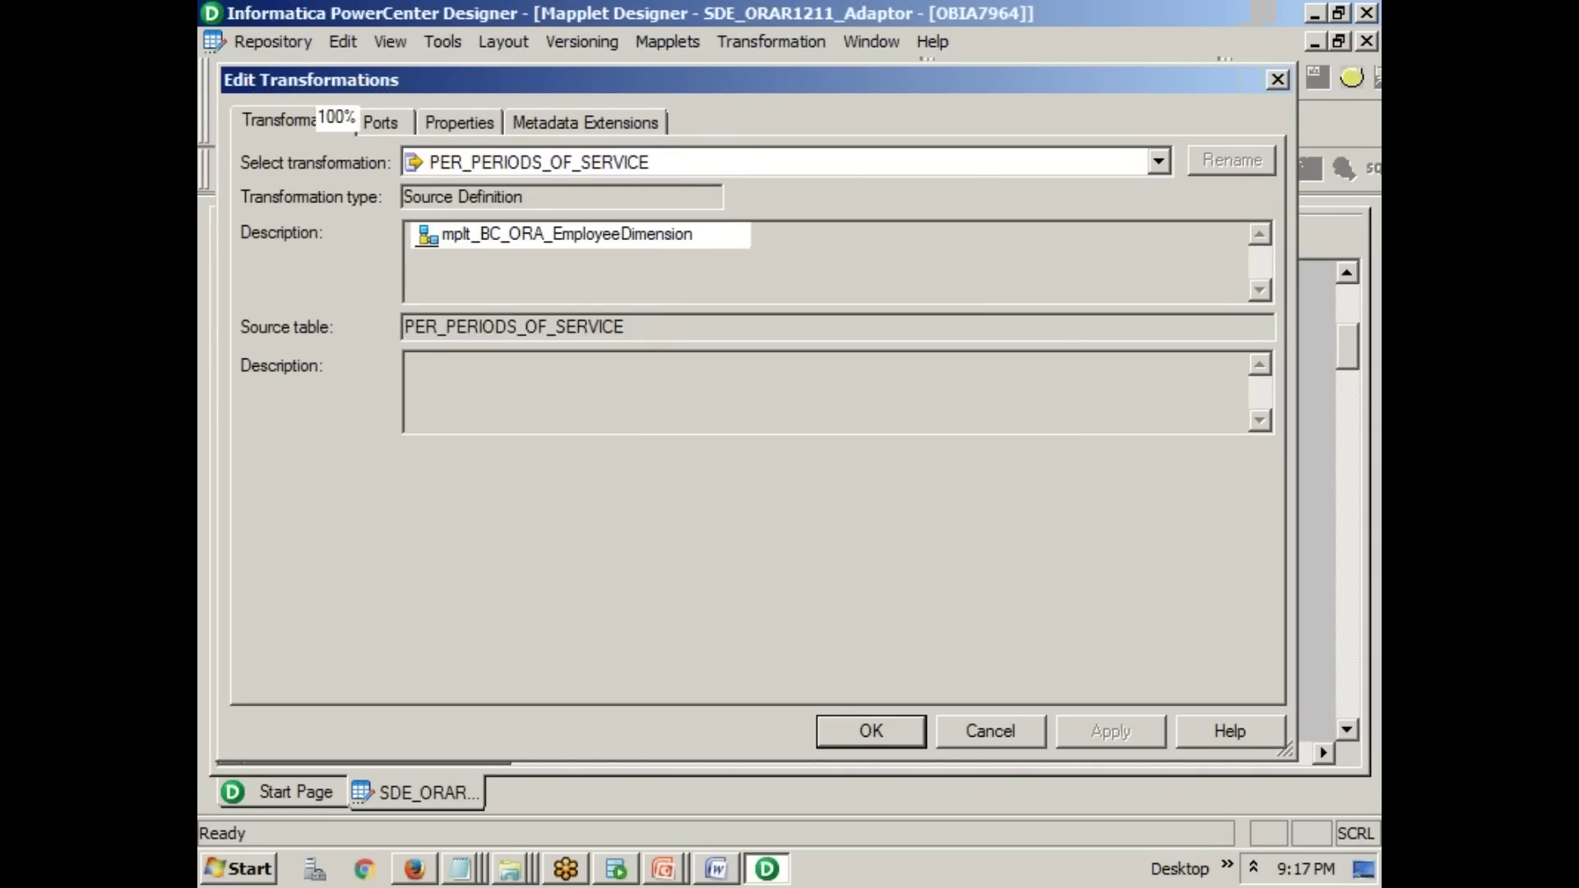
pyautogui.scroll(-3, 918, 580)
pyautogui.doubleClick(689, 496)
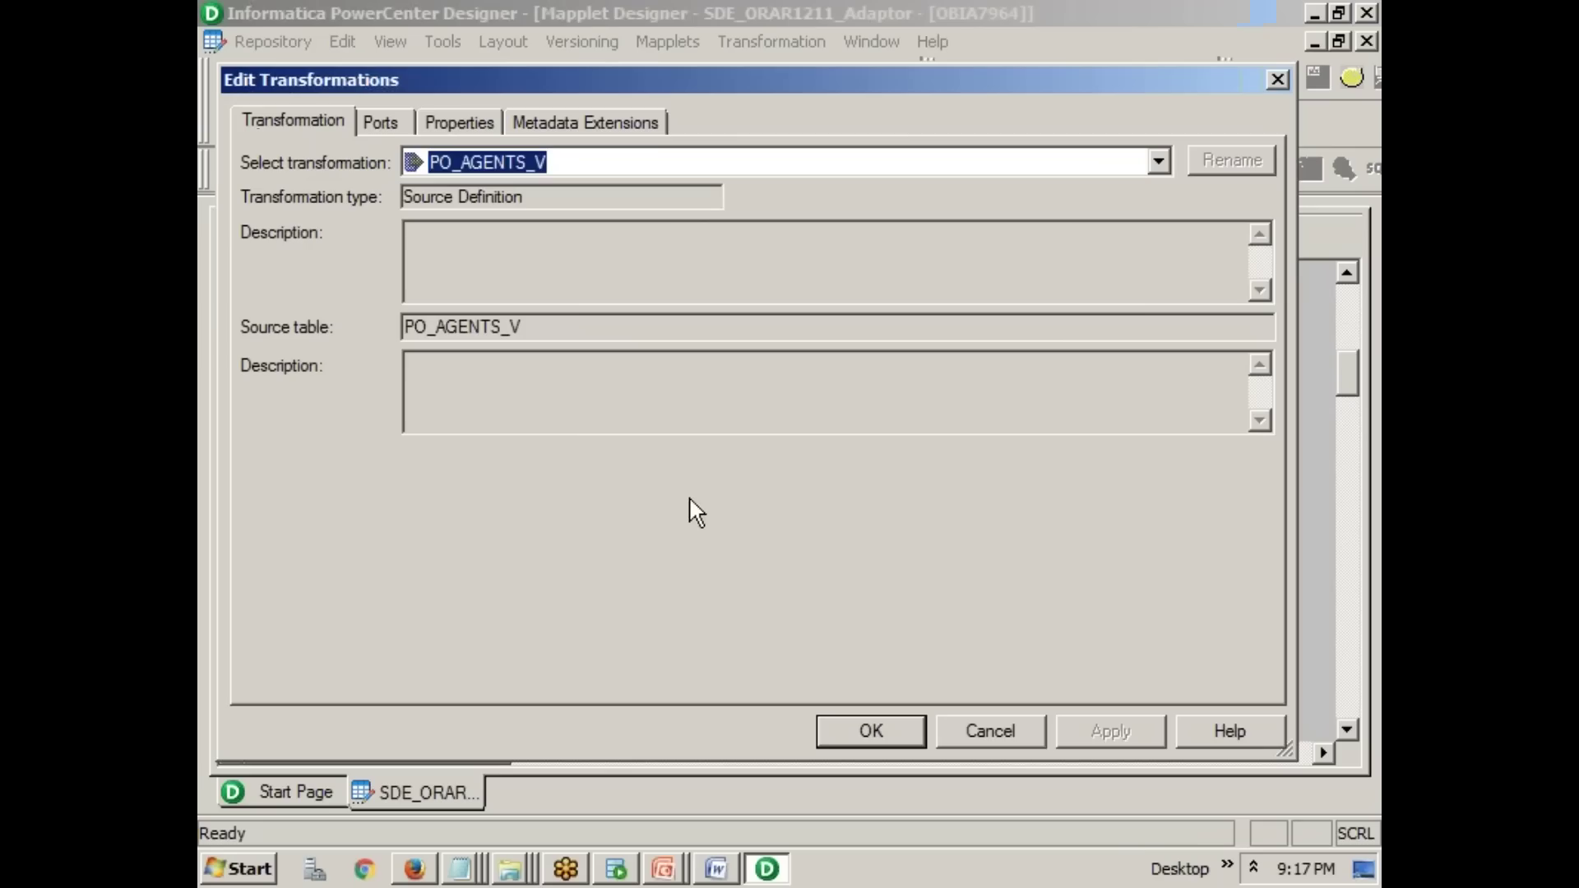
pyautogui.moveTo(551, 328); pyautogui.dragTo(247, 328)
pyautogui.click(979, 734)
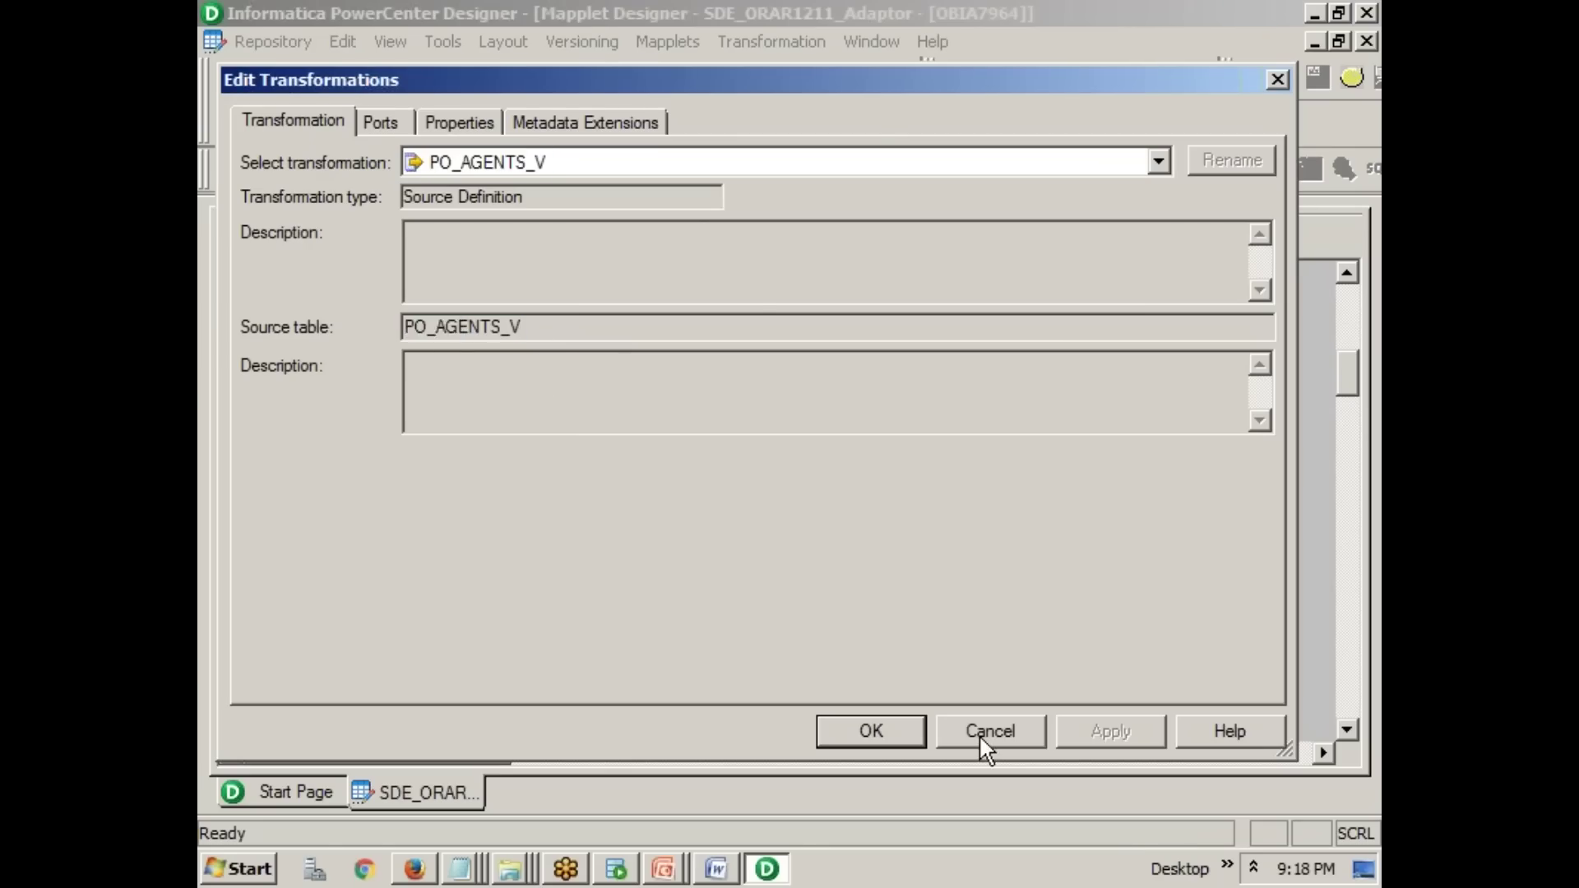
pyautogui.scroll(-3, 945, 605)
pyautogui.doubleClick(672, 413)
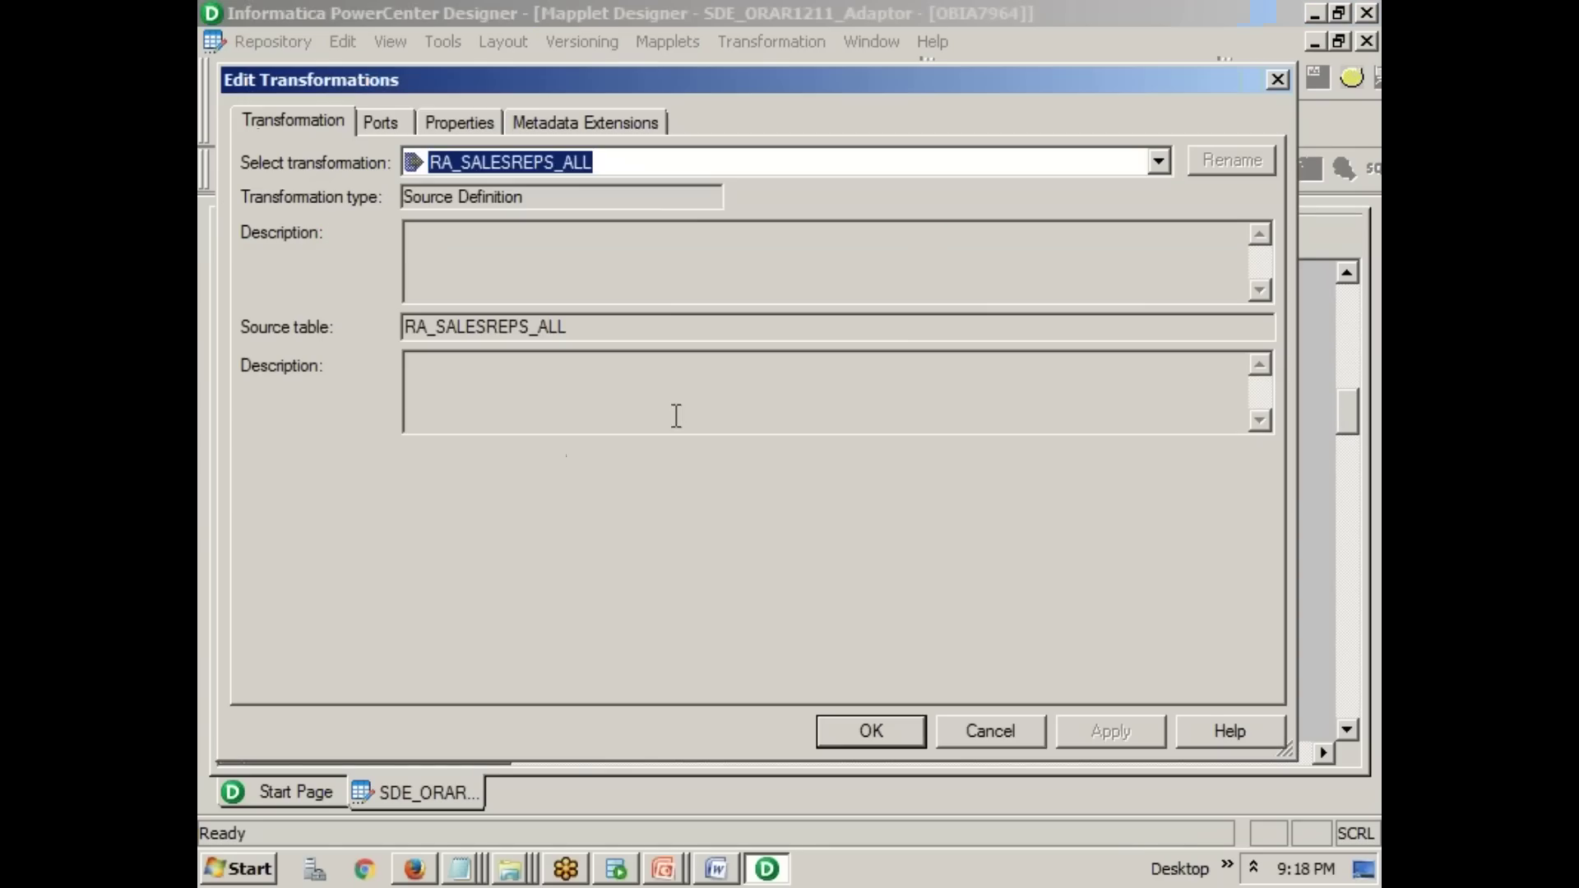
pyautogui.moveTo(576, 327); pyautogui.dragTo(395, 328)
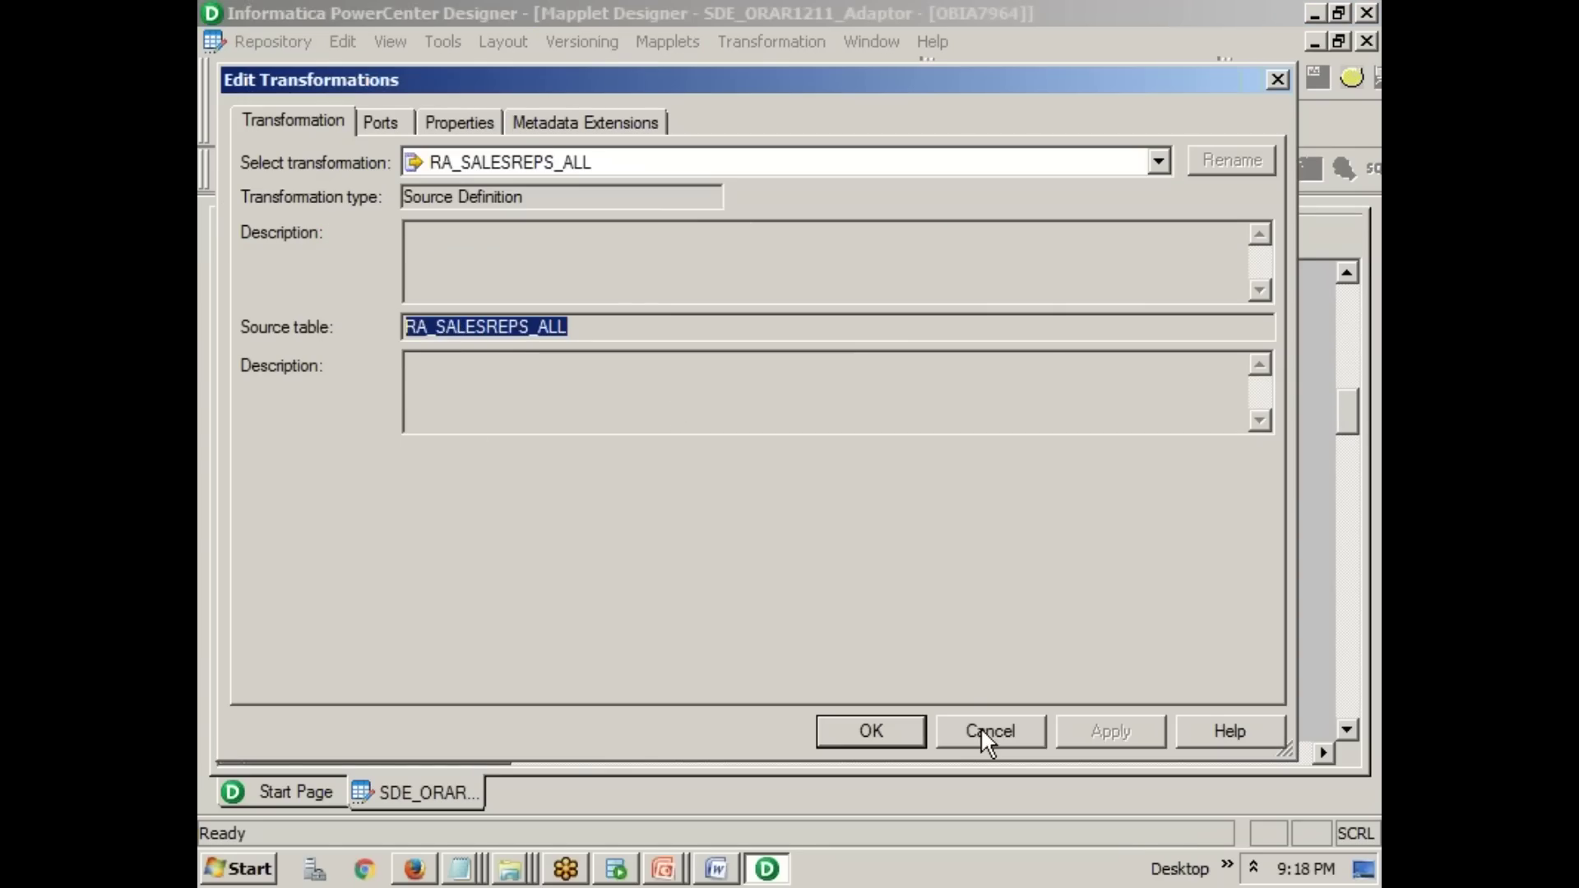
pyautogui.click(980, 727)
pyautogui.scroll(-3, 955, 574)
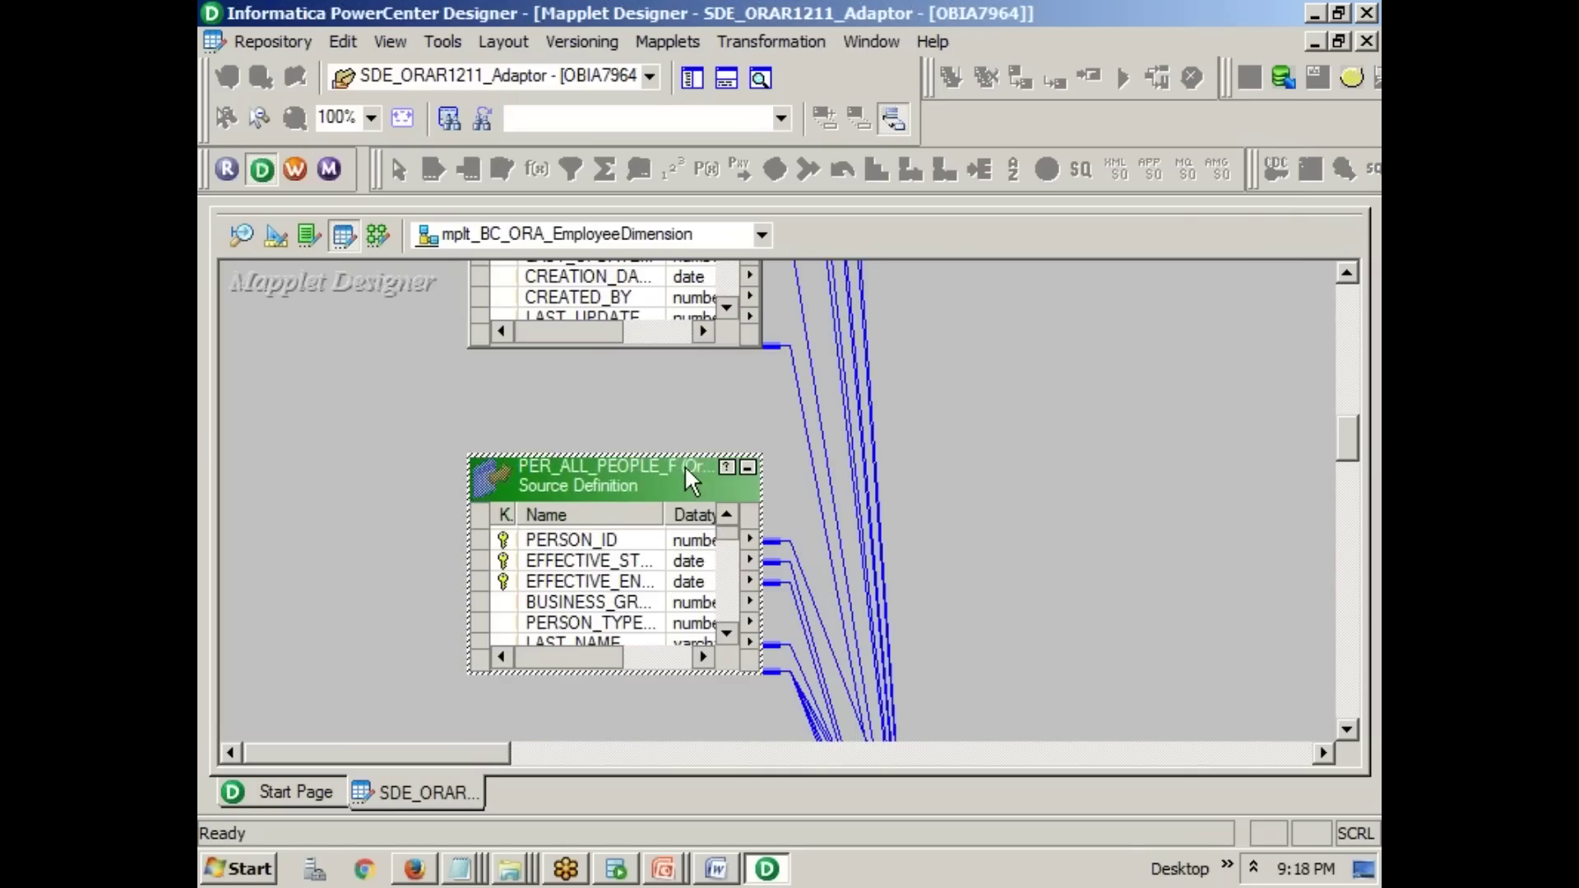
pyautogui.doubleClick(685, 465)
pyautogui.moveTo(576, 327); pyautogui.dragTo(427, 328)
pyautogui.click(1024, 729)
pyautogui.scroll(-3, 721, 599)
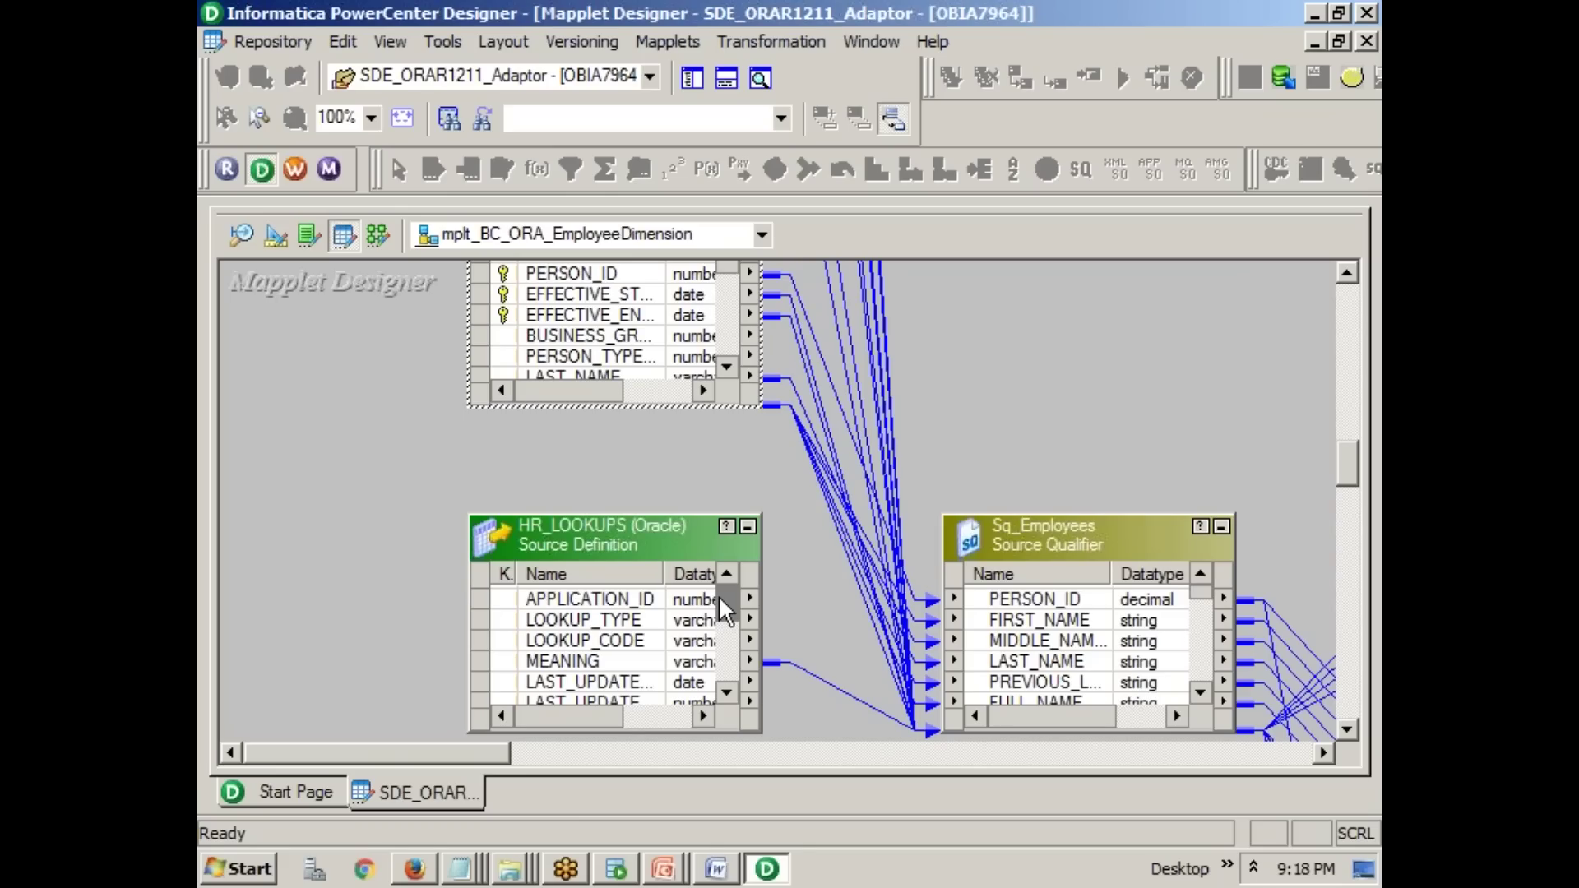
pyautogui.click(728, 870)
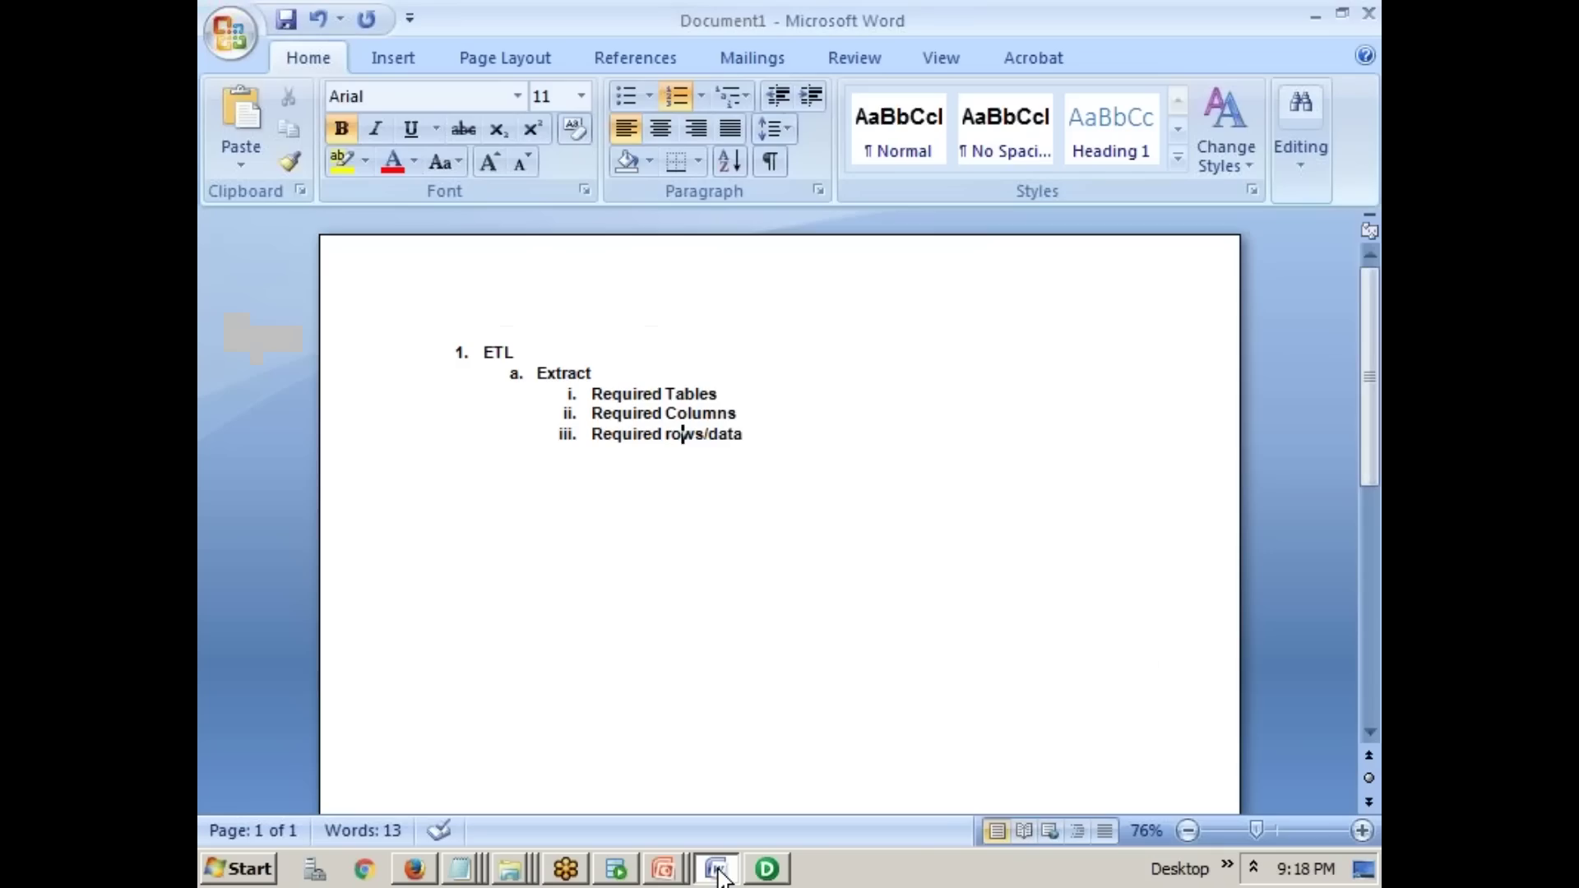
pyautogui.moveTo(592, 395); pyautogui.dragTo(725, 396)
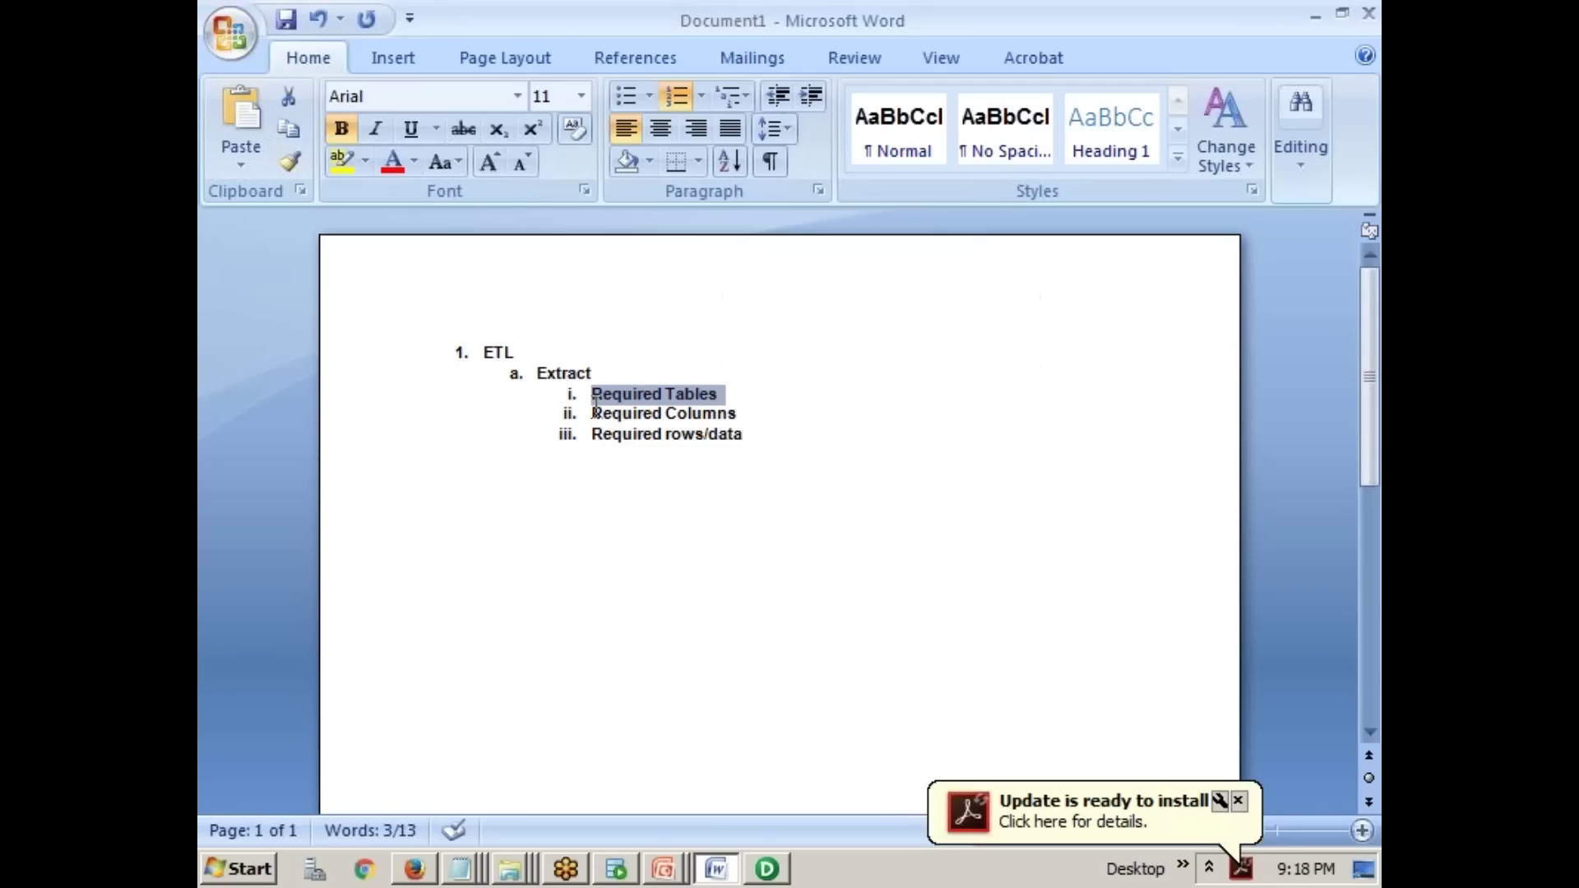
pyautogui.tripleClick(730, 413)
pyautogui.click(766, 869)
pyautogui.scroll(10, 789, 536)
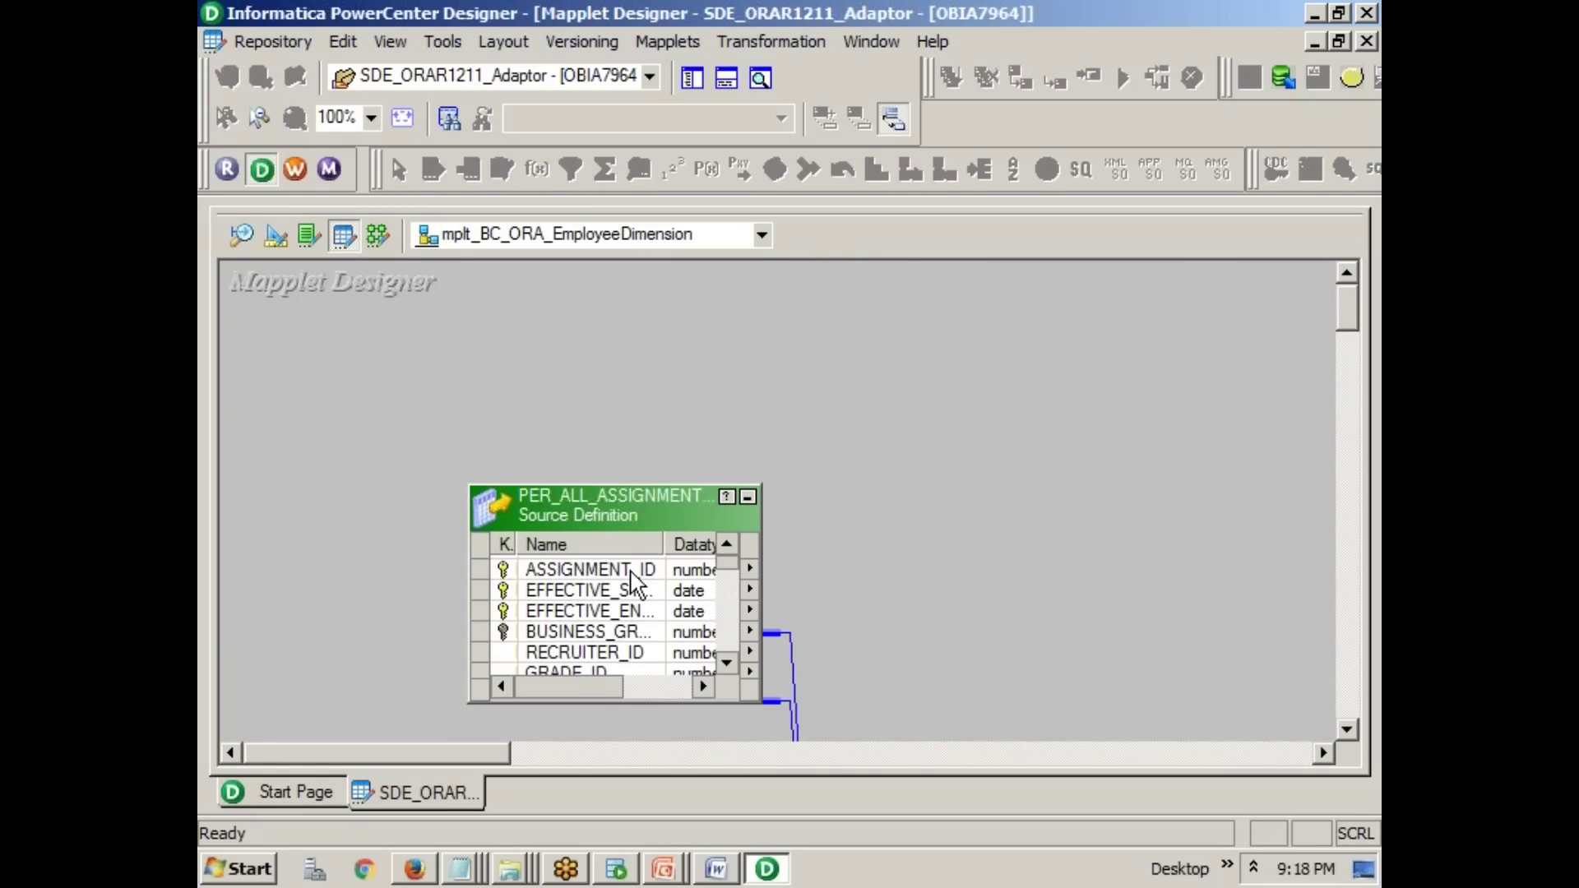
pyautogui.click(627, 591)
# - Check the ASSIGNMENT_ID port and its link, then stretch PER_ALL_ASSIGNMENTS_F taller to list more ports
pyautogui.click(621, 611)
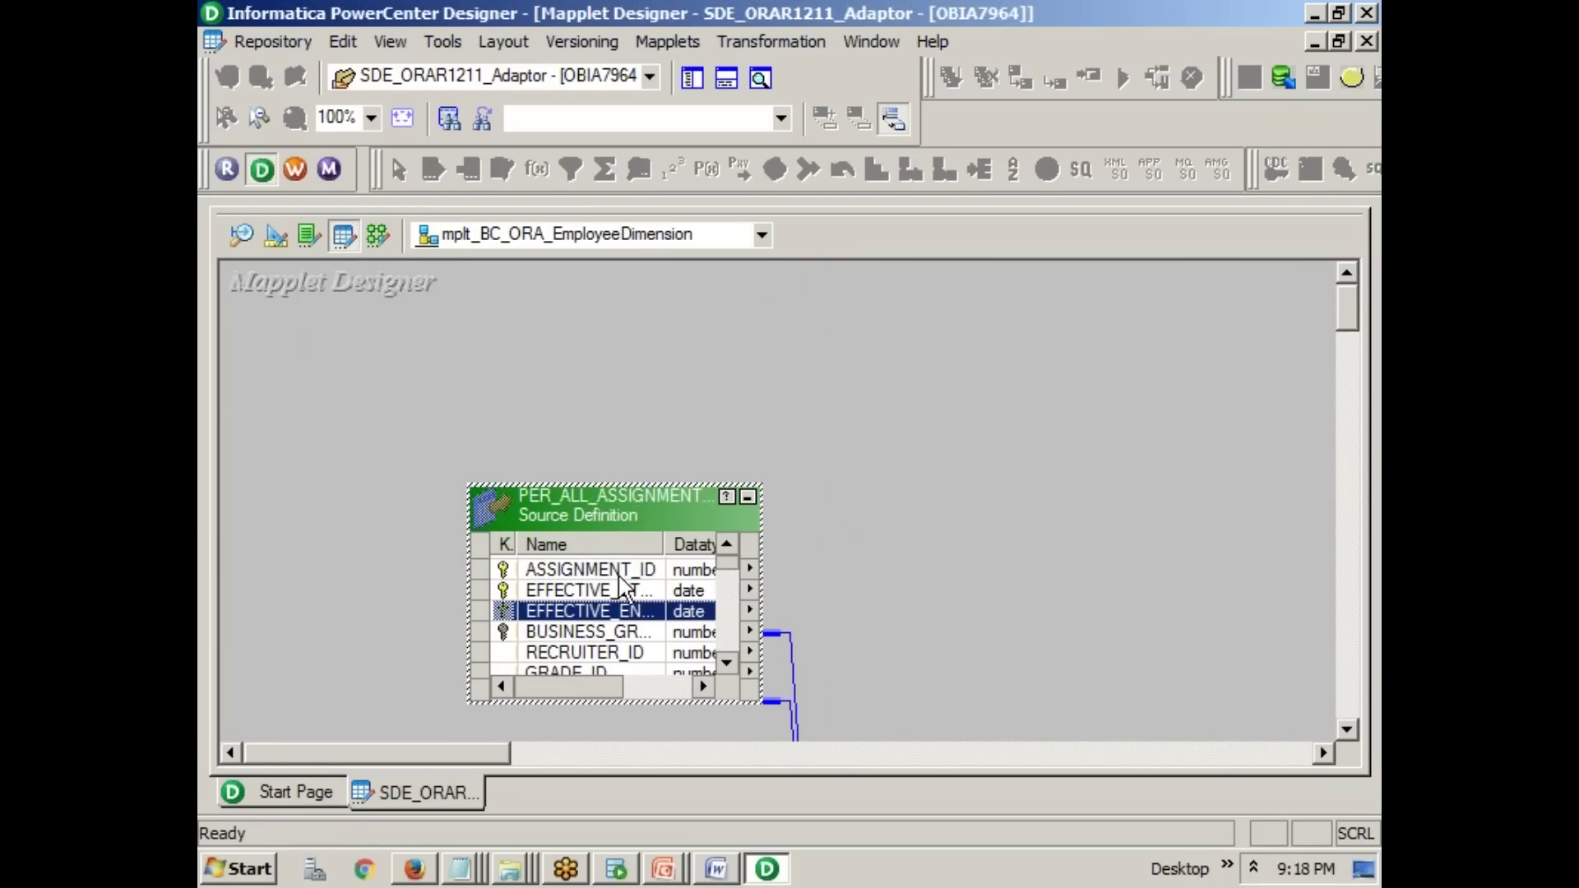
pyautogui.click(679, 571)
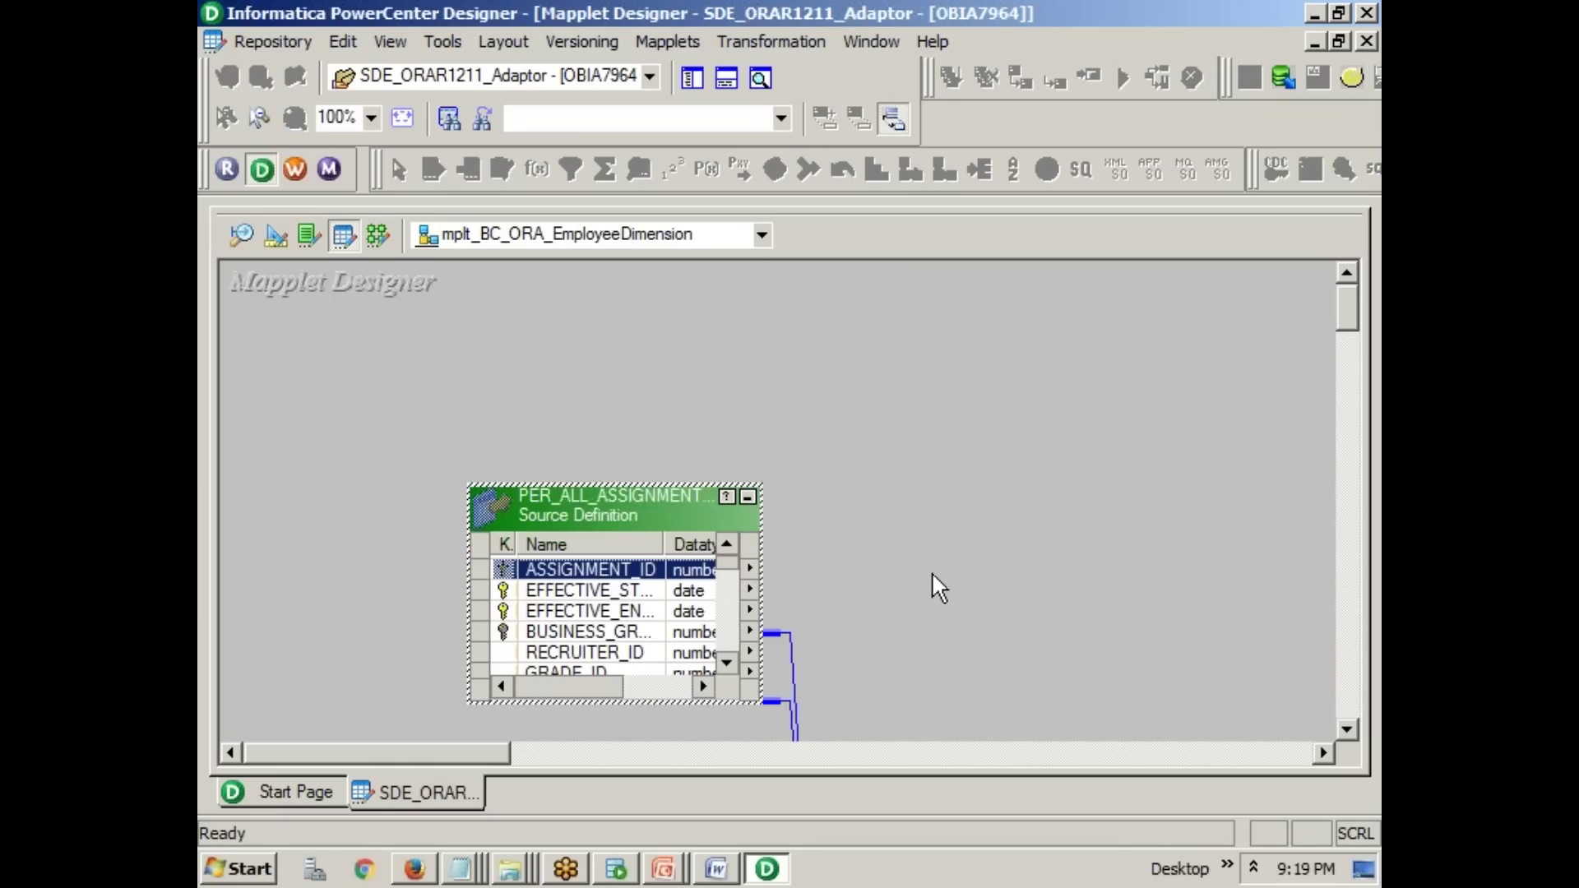
pyautogui.click(791, 663)
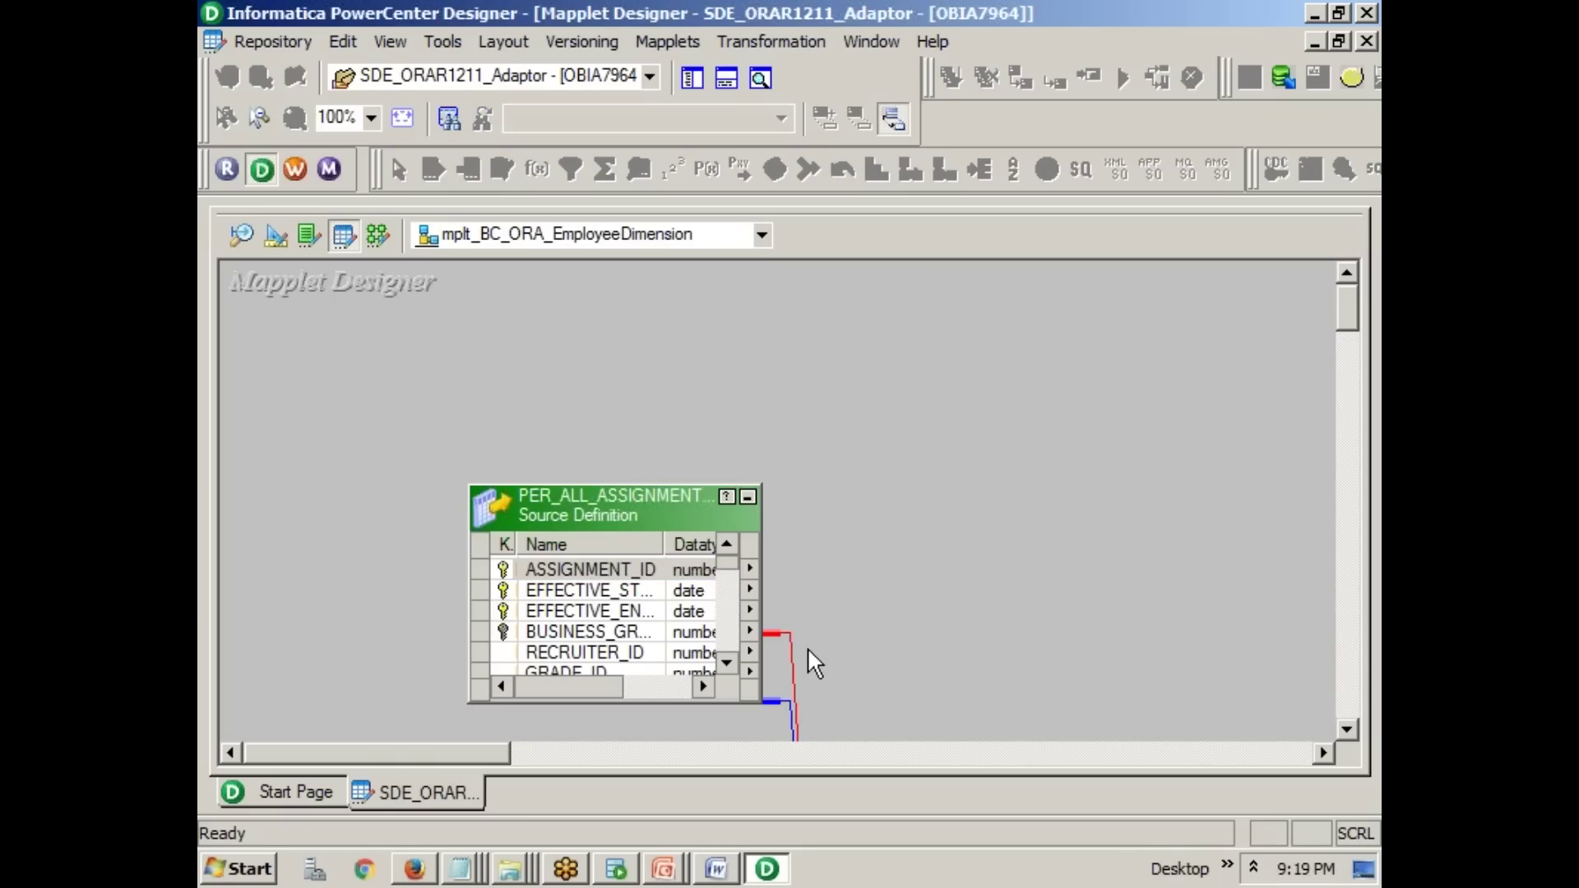
pyautogui.click(832, 625)
pyautogui.click(673, 571)
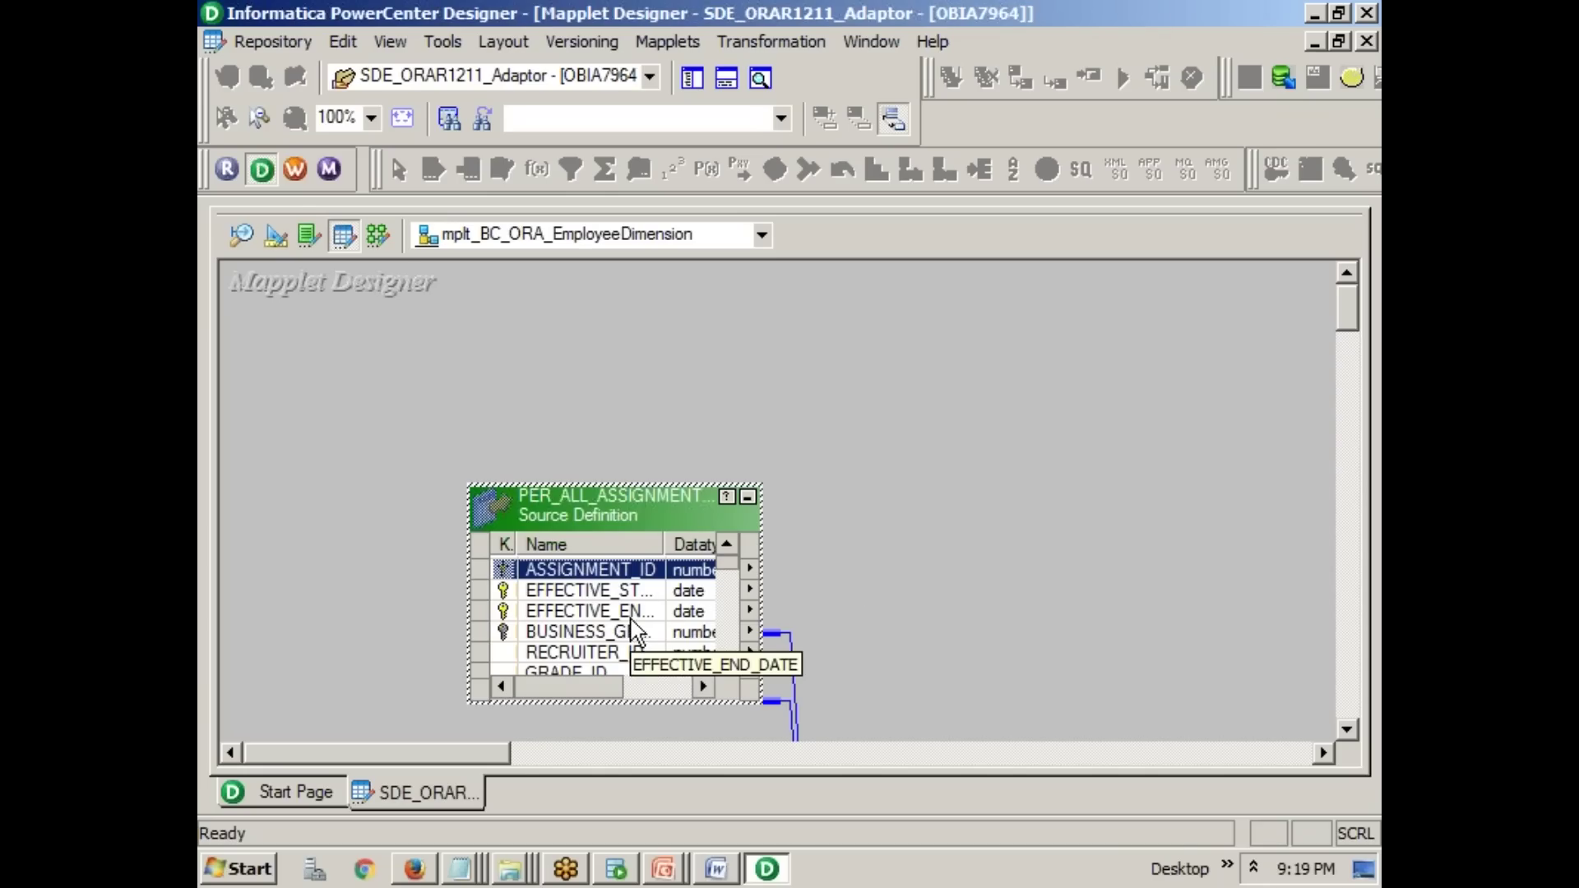
pyautogui.moveTo(628, 487); pyautogui.dragTo(630, 327)
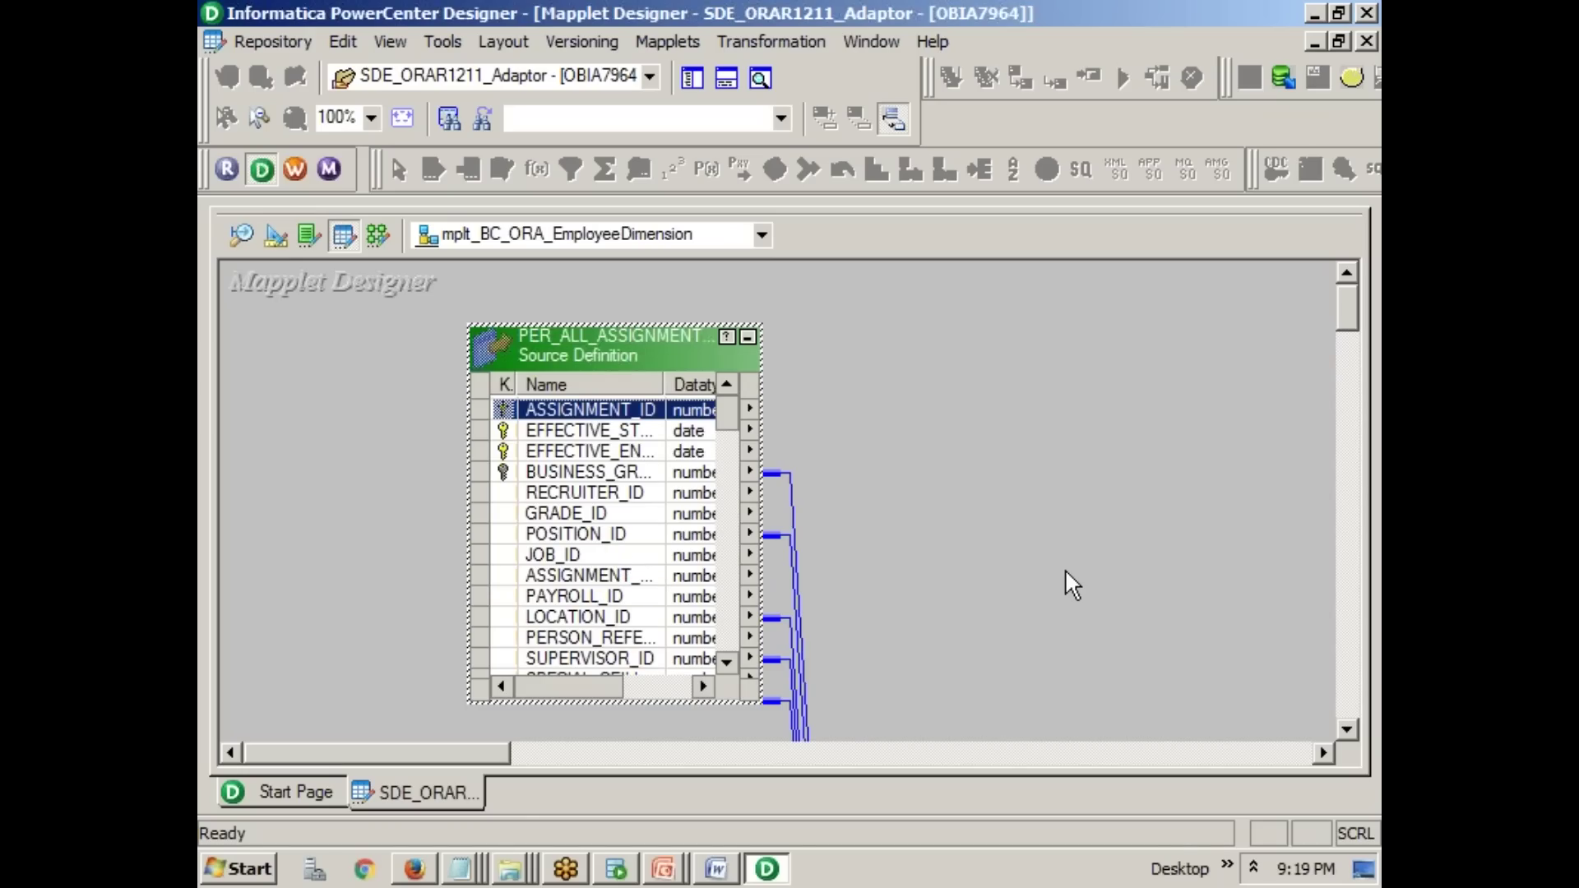
pyautogui.scroll(-10, 1094, 583)
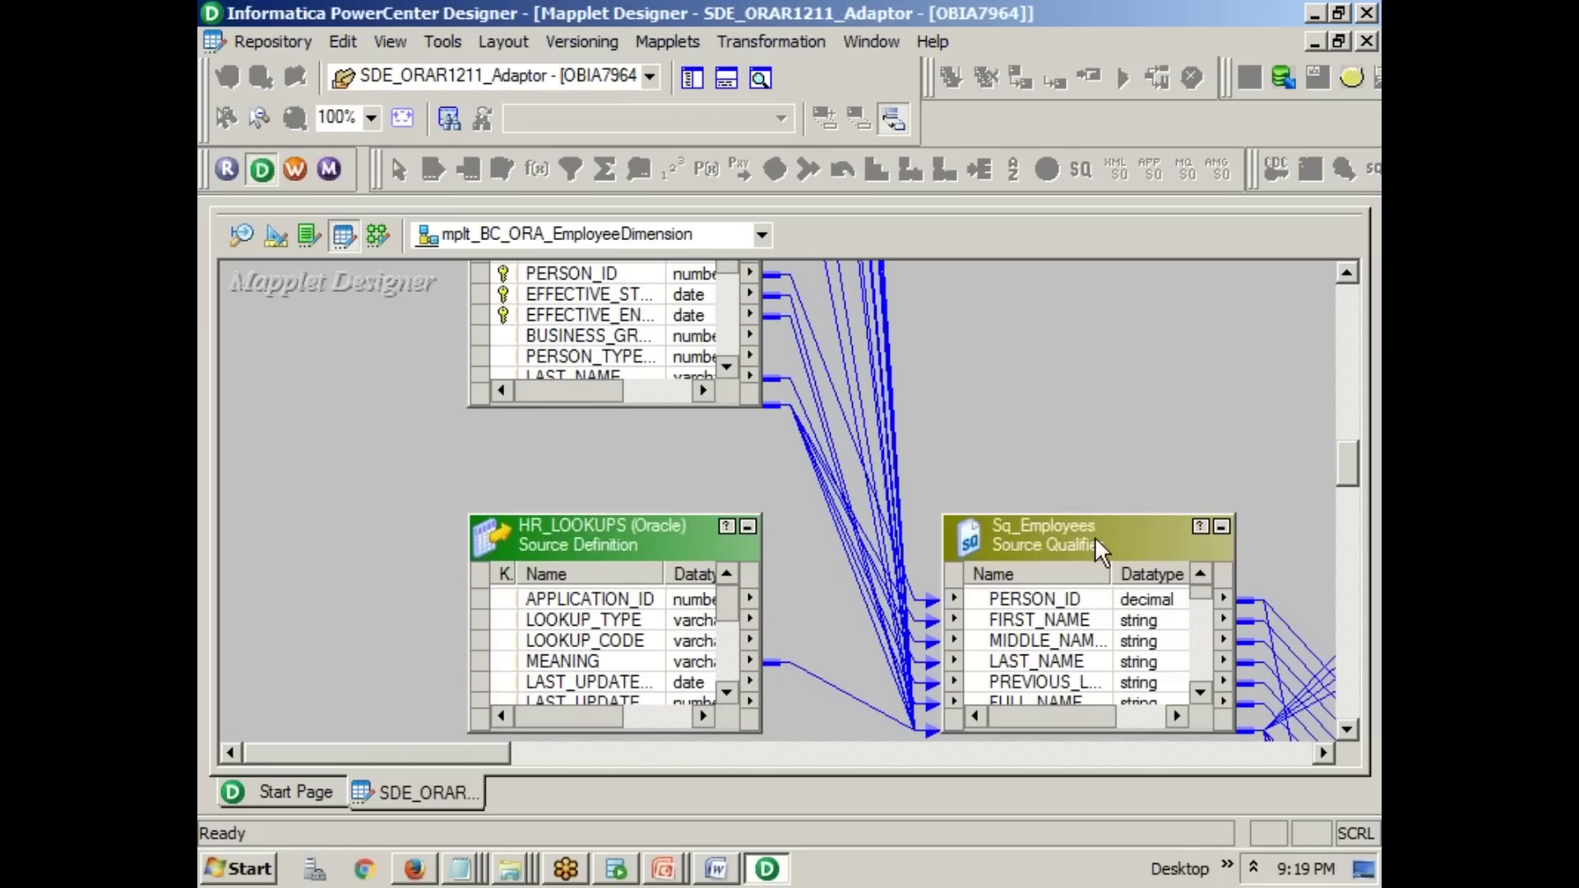
# - Open Sq_Employees' Sql Query in the SQL Editor from its Properties tab
pyautogui.doubleClick(1093, 536)
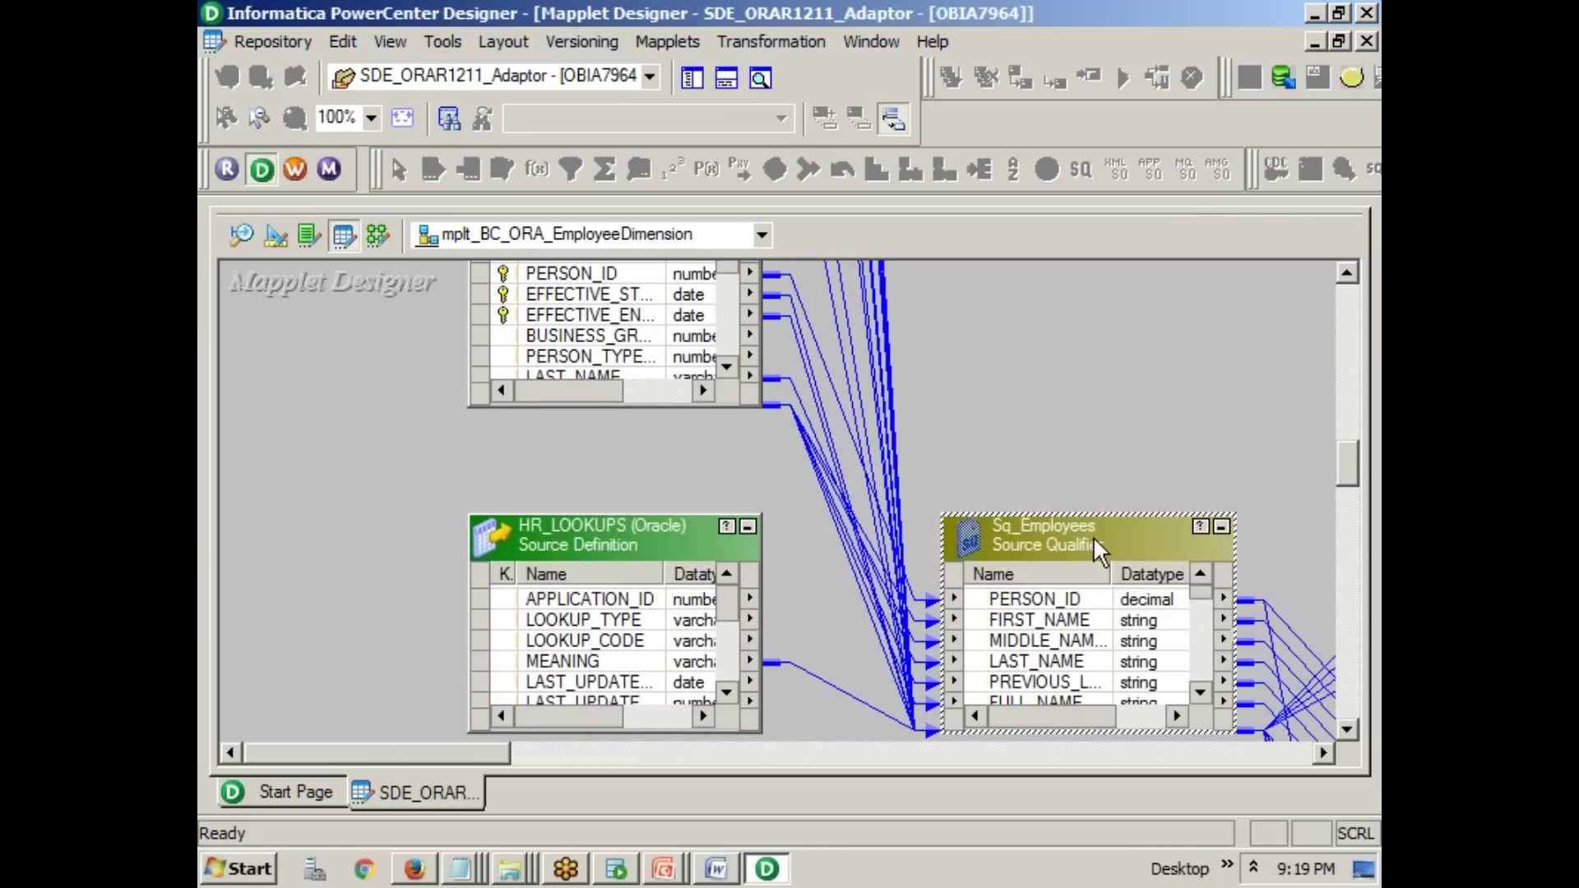
pyautogui.click(496, 125)
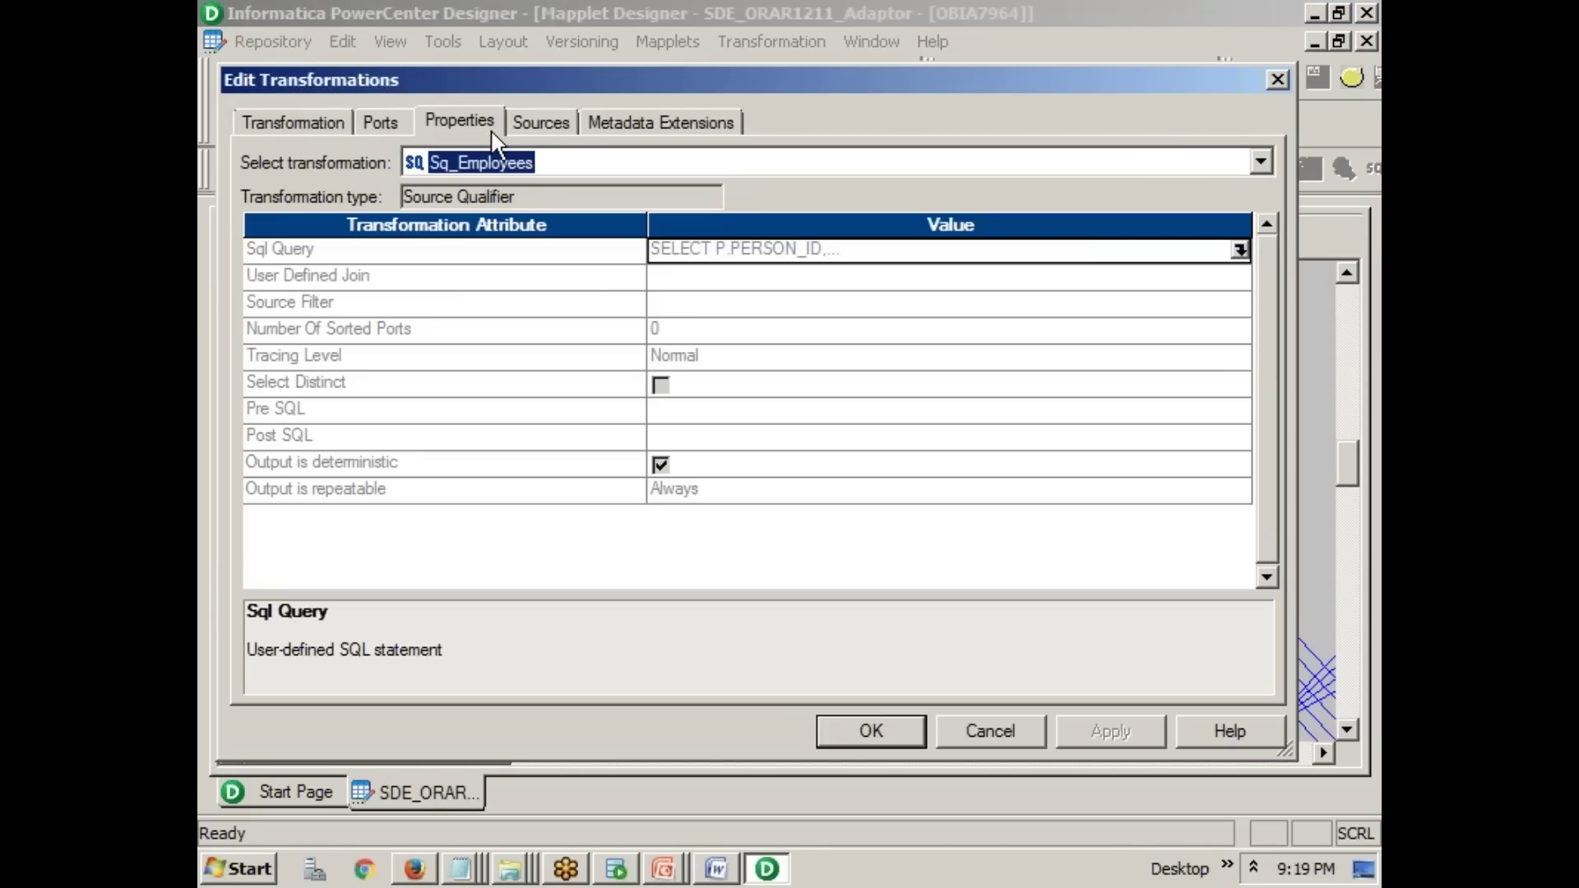
pyautogui.click(1235, 247)
# - Highlight the query's closing join conditions and the P.EFFECTIVE_END_DATE >= $$$SESSSTARTTIME filter
pyautogui.scroll(-15, 1000, 318)
pyautogui.scroll(-20, 1008, 328)
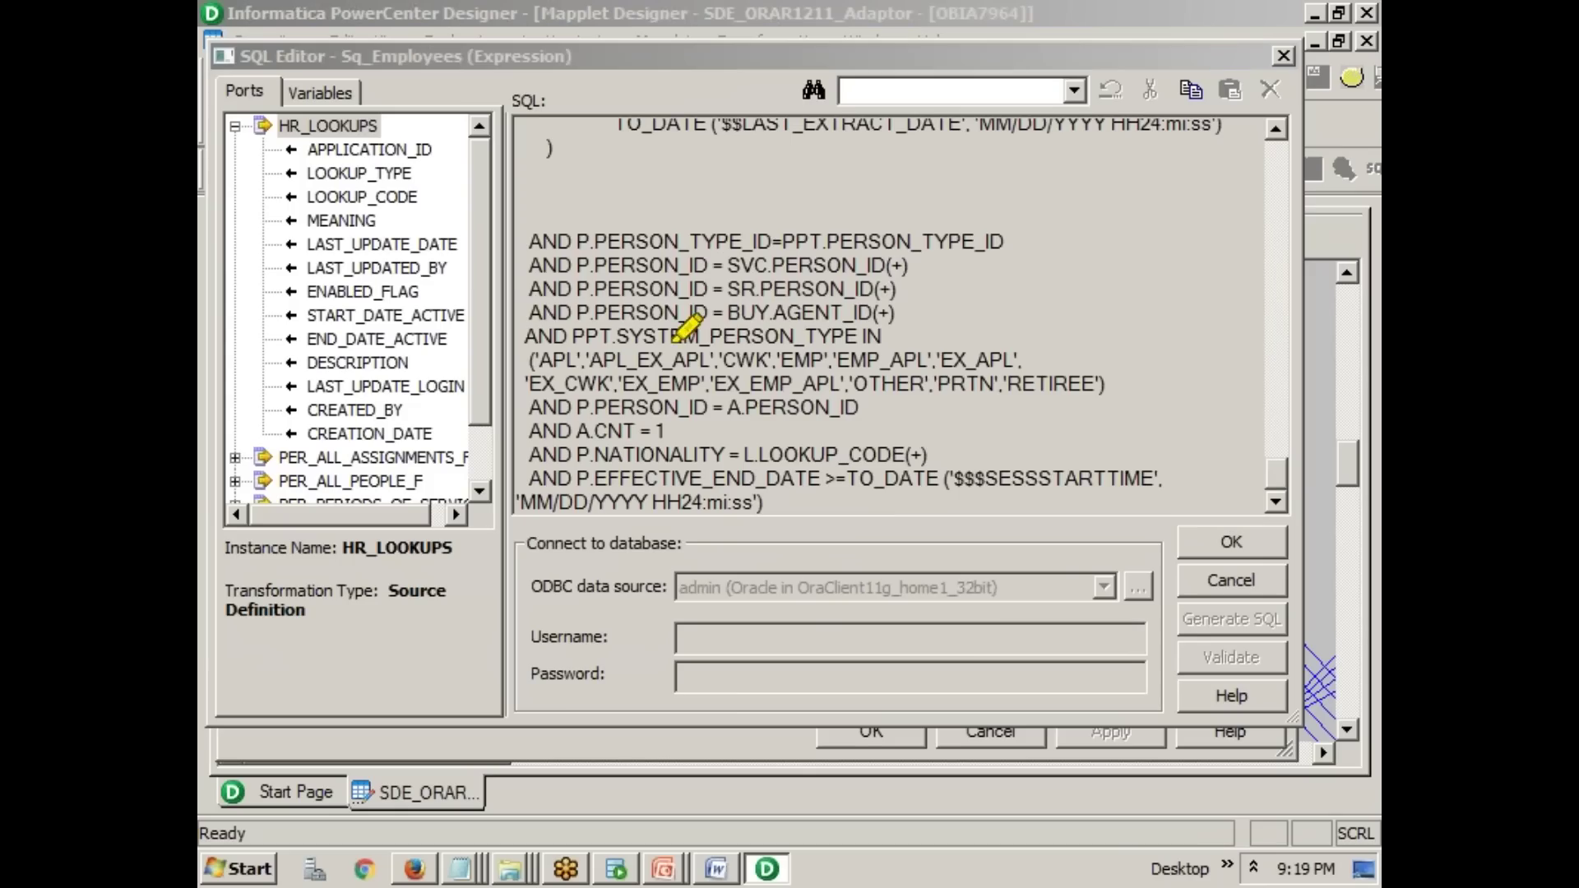
pyautogui.moveTo(575, 265); pyautogui.dragTo(835, 265)
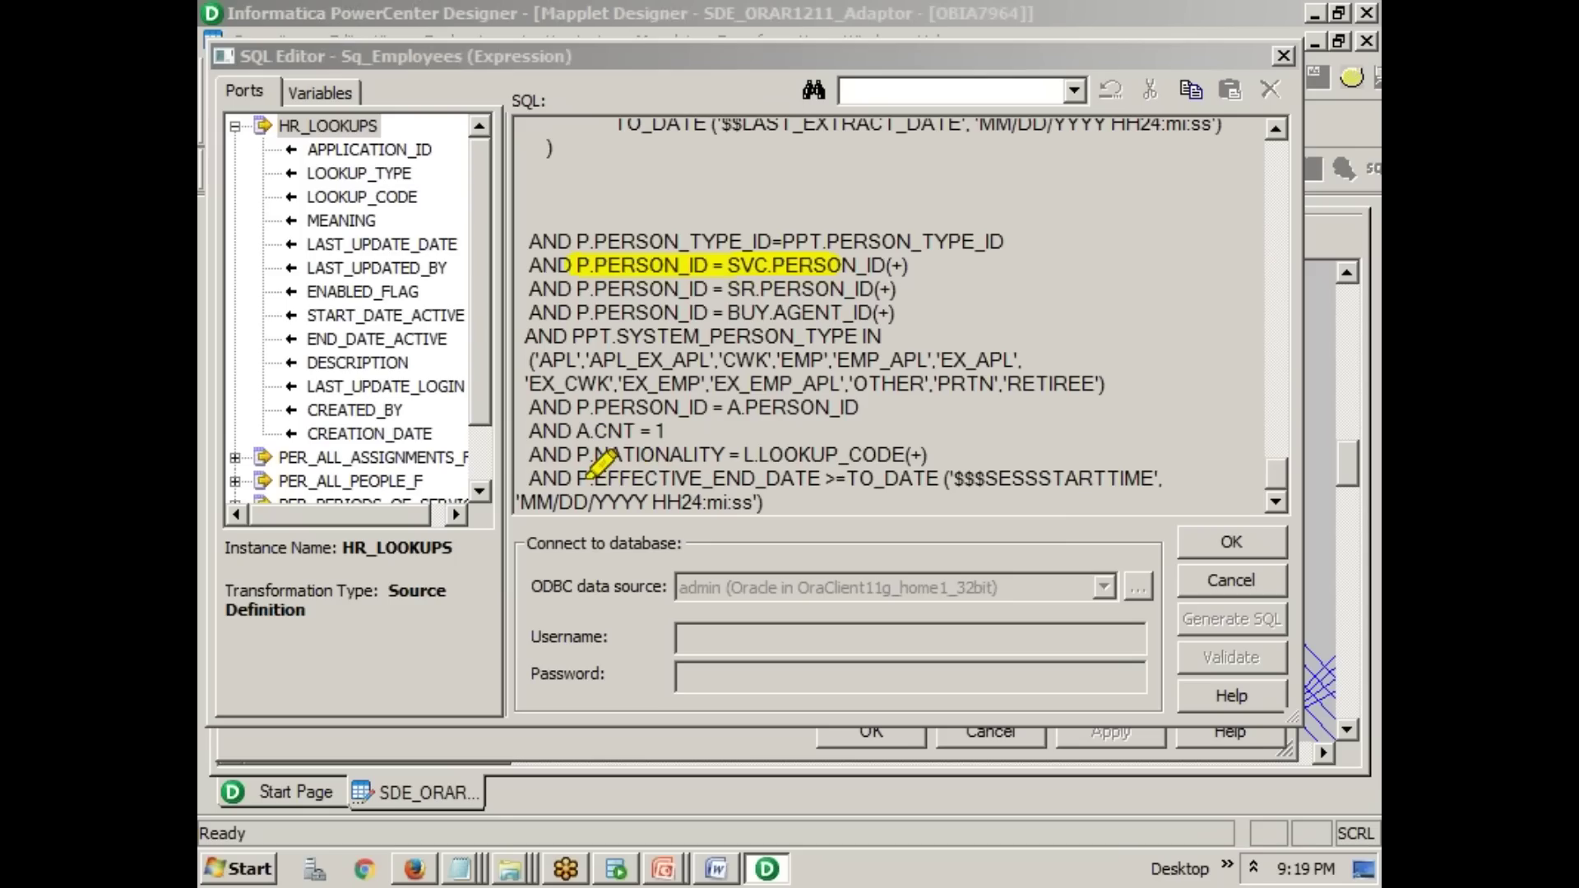
pyautogui.moveTo(581, 480); pyautogui.dragTo(1135, 477)
pyautogui.moveTo(559, 510); pyautogui.dragTo(801, 510)
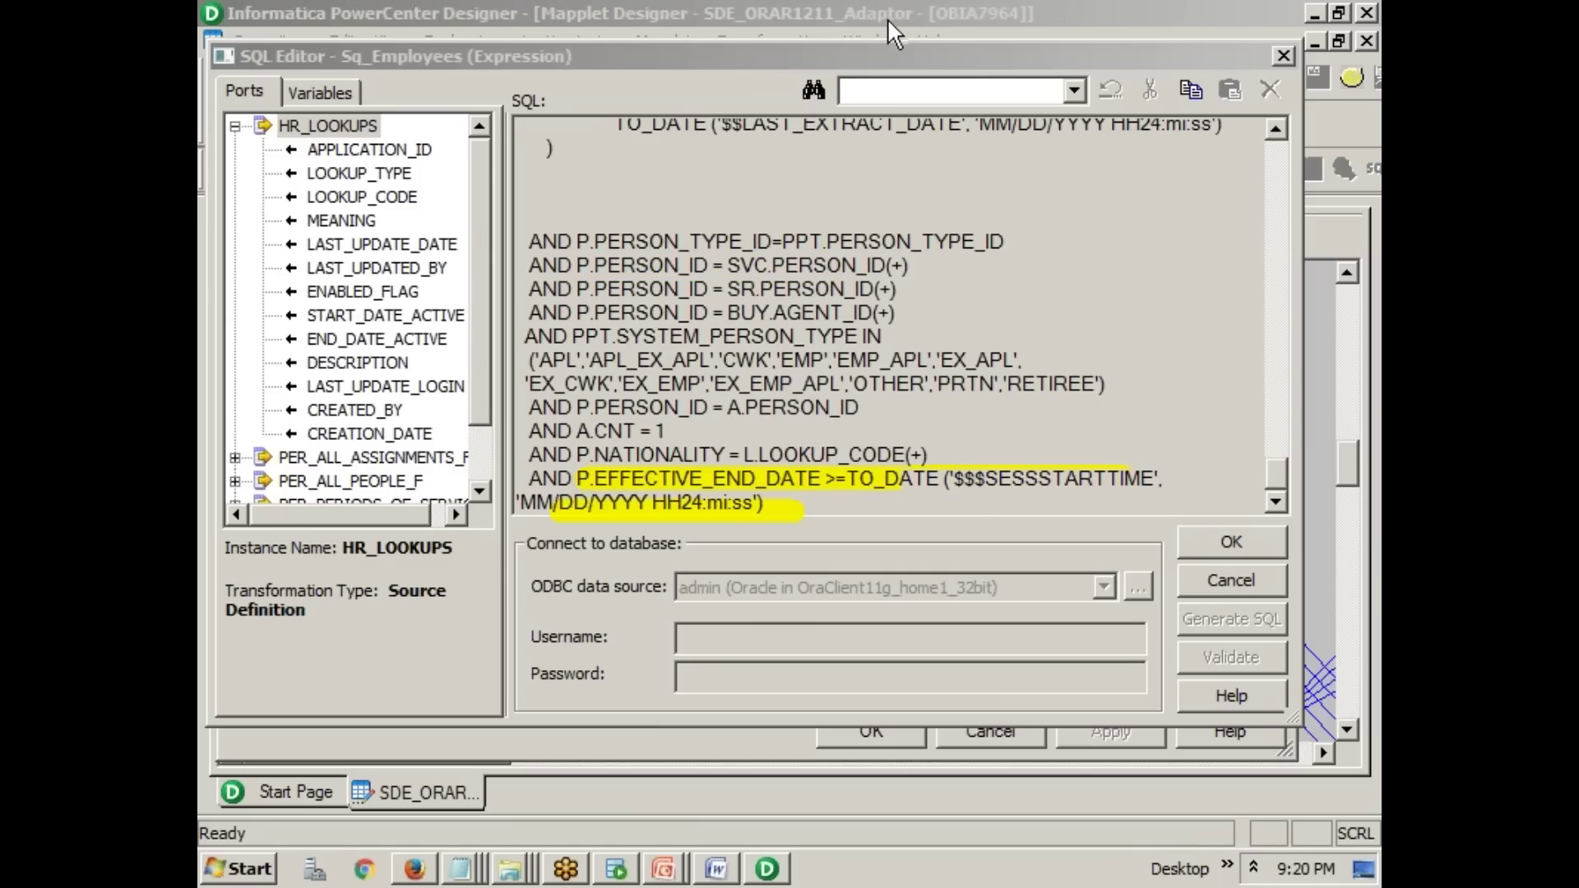
pyautogui.click(875, 400)
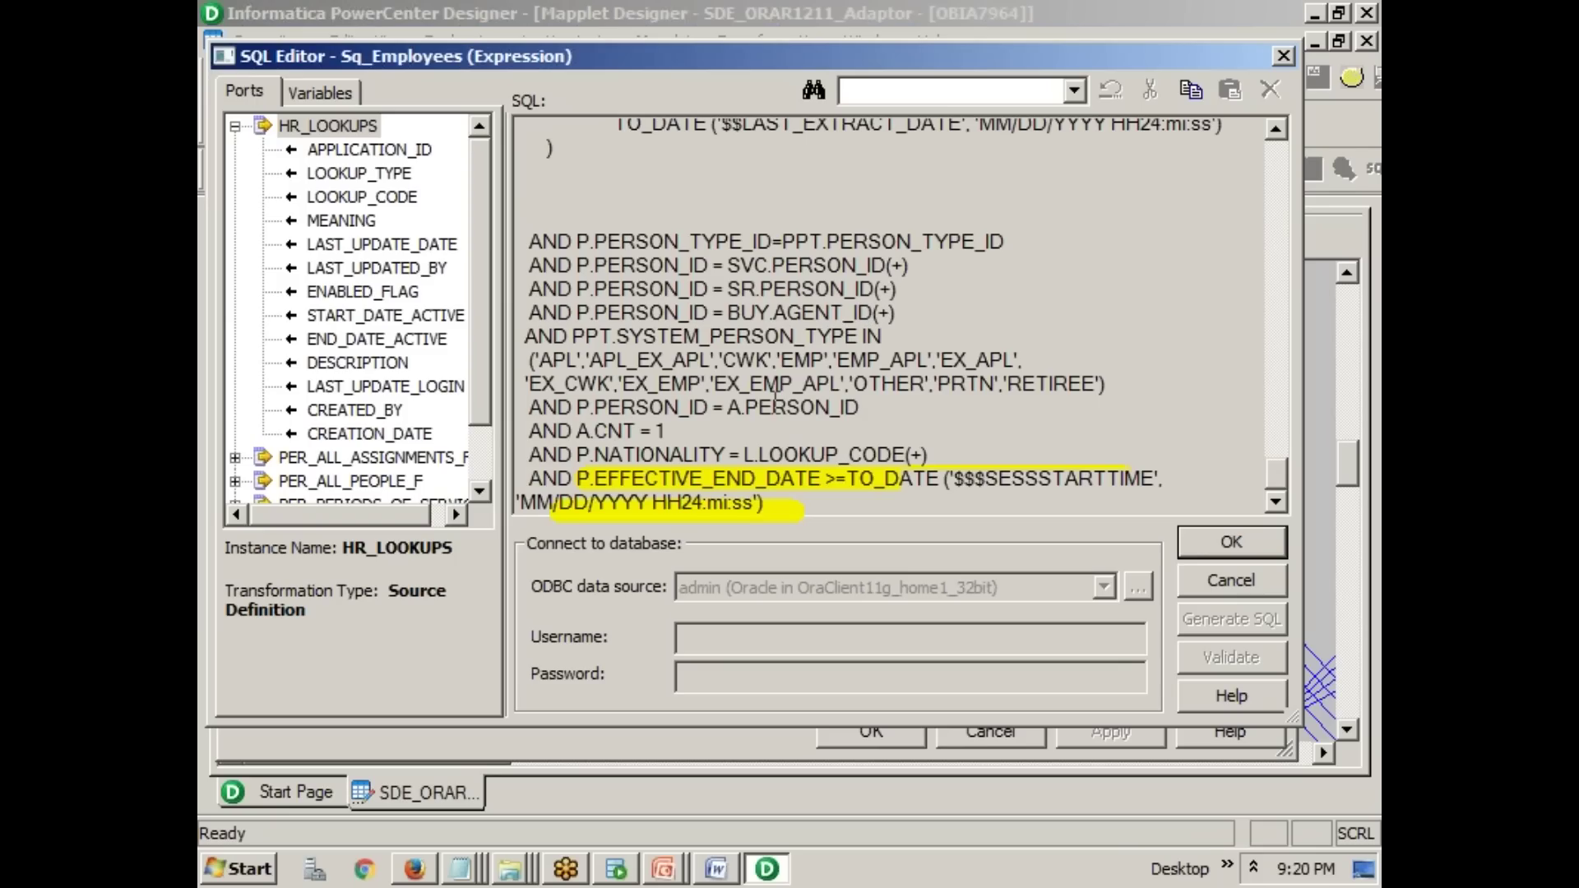
pyautogui.hotkey('alt', 'Tab')
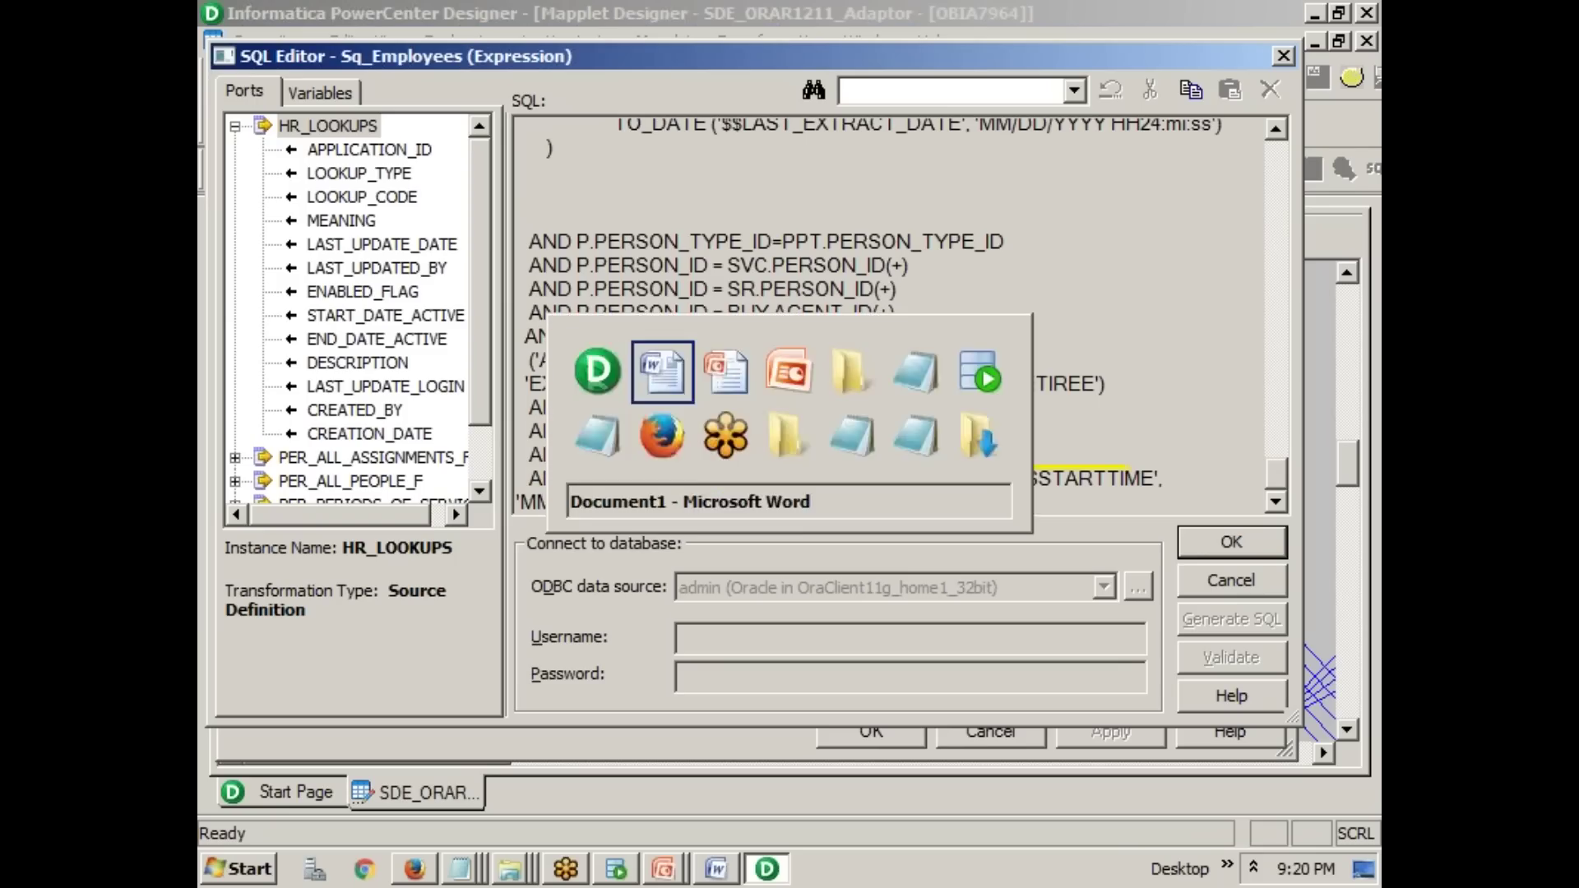
# - Add 'Transformation' as item b. after Extract's sub-items, with an indented empty sub-item below
pyautogui.moveTo(539, 373); pyautogui.dragTo(600, 373)
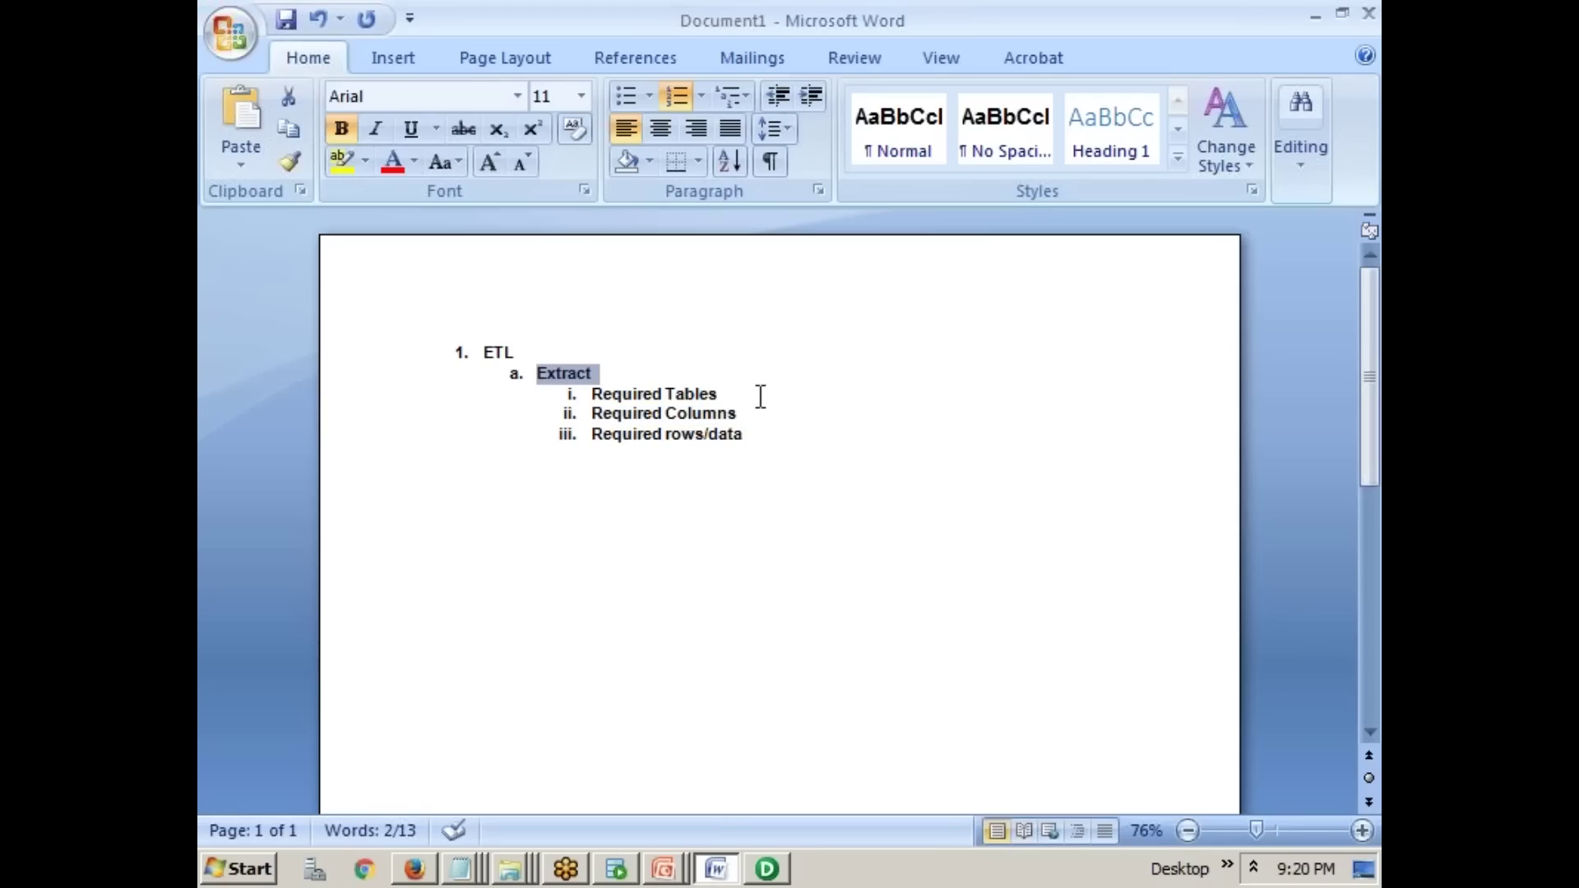
pyautogui.click(751, 437)
pyautogui.press('Return')
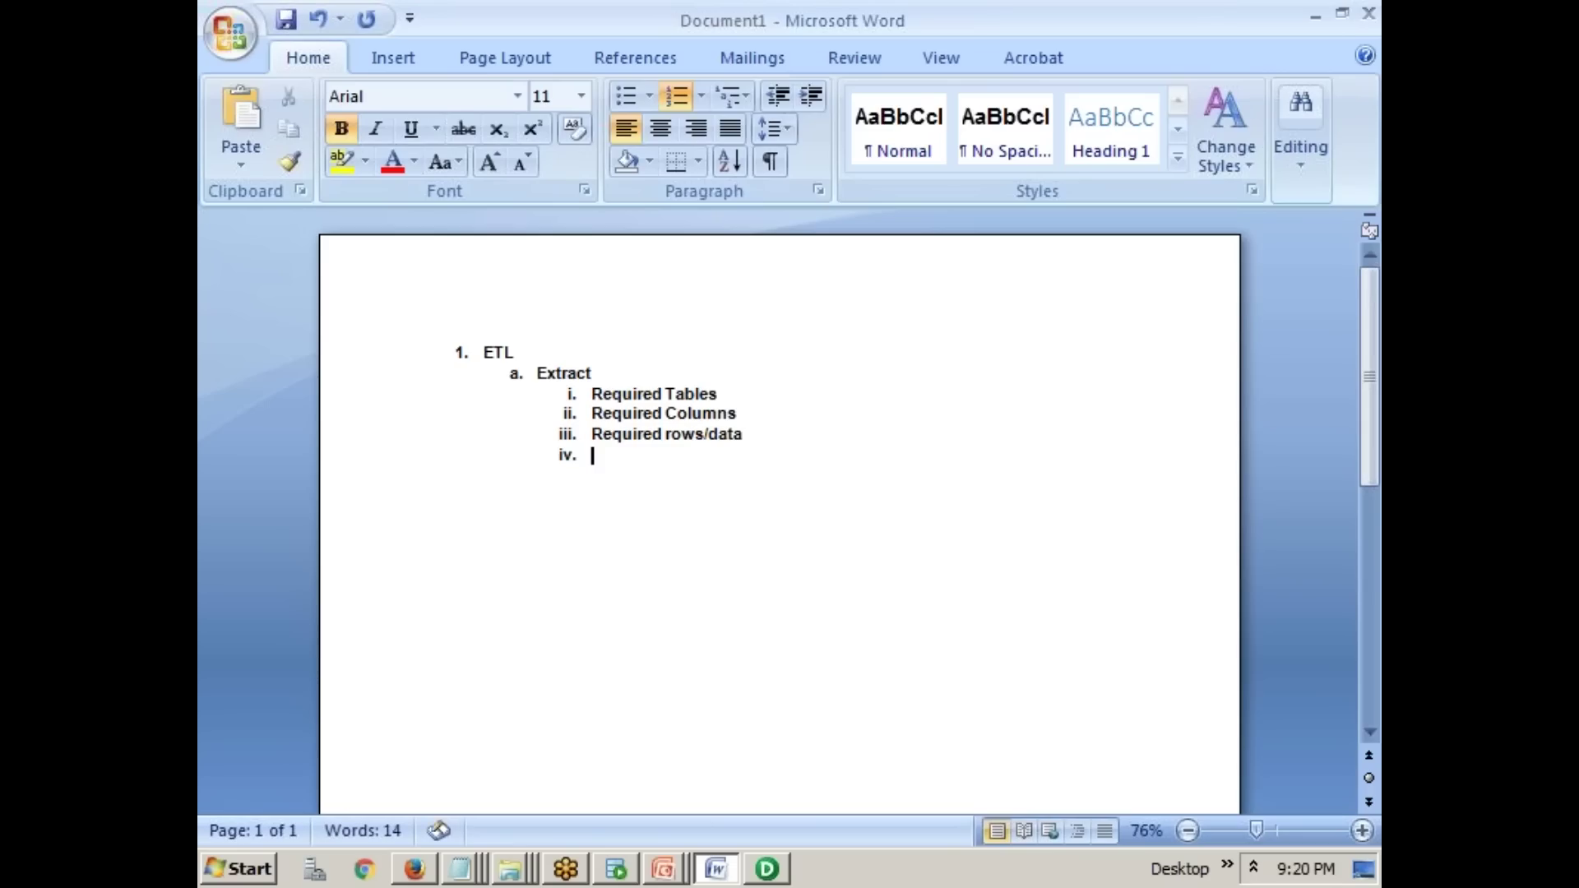
pyautogui.click(789, 105)
pyautogui.write('Transformation')
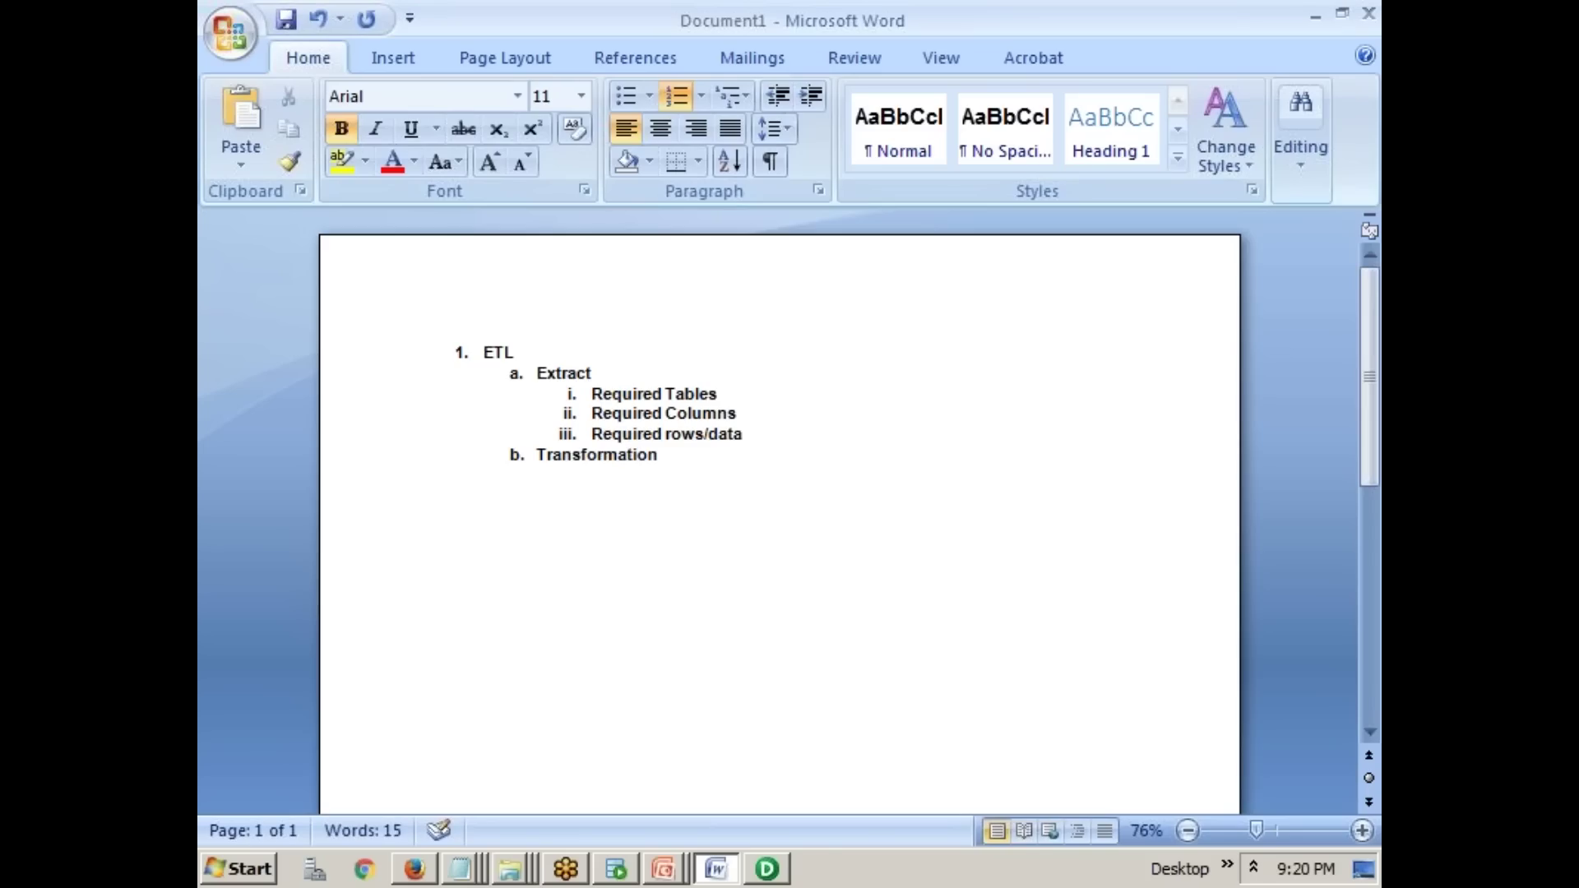
pyautogui.press('Return')
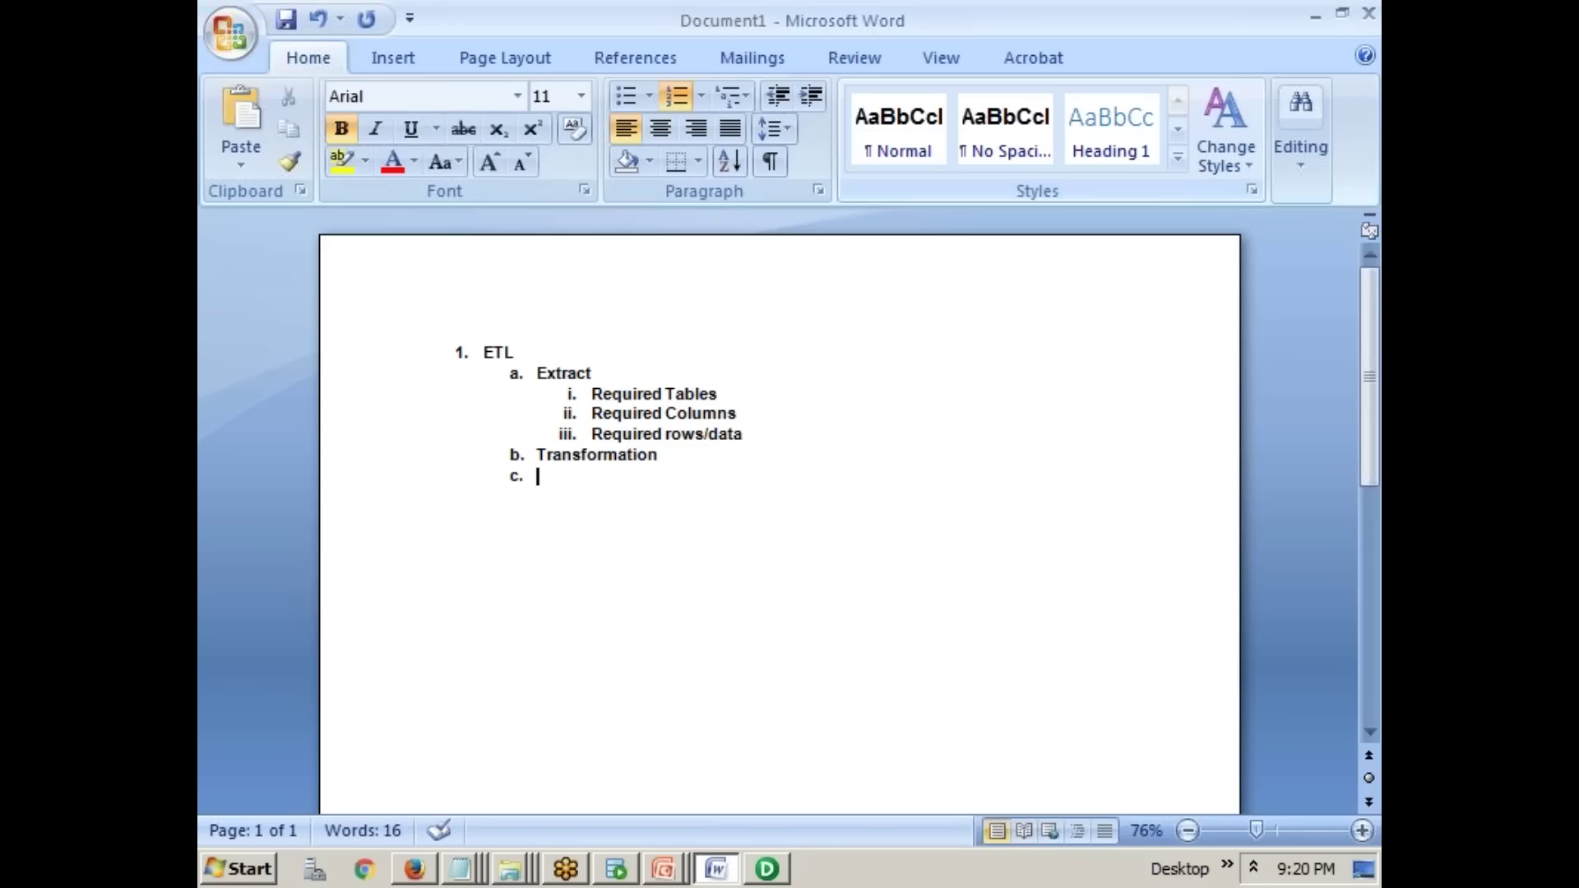
pyautogui.click(811, 96)
# - Highlight PER_INFORMATION10, PER_INFORMATION8 and the W_RELIGION_CODE CASE block, then close the SQL Editor with OK
pyautogui.hotkey('alt', 'Tab')
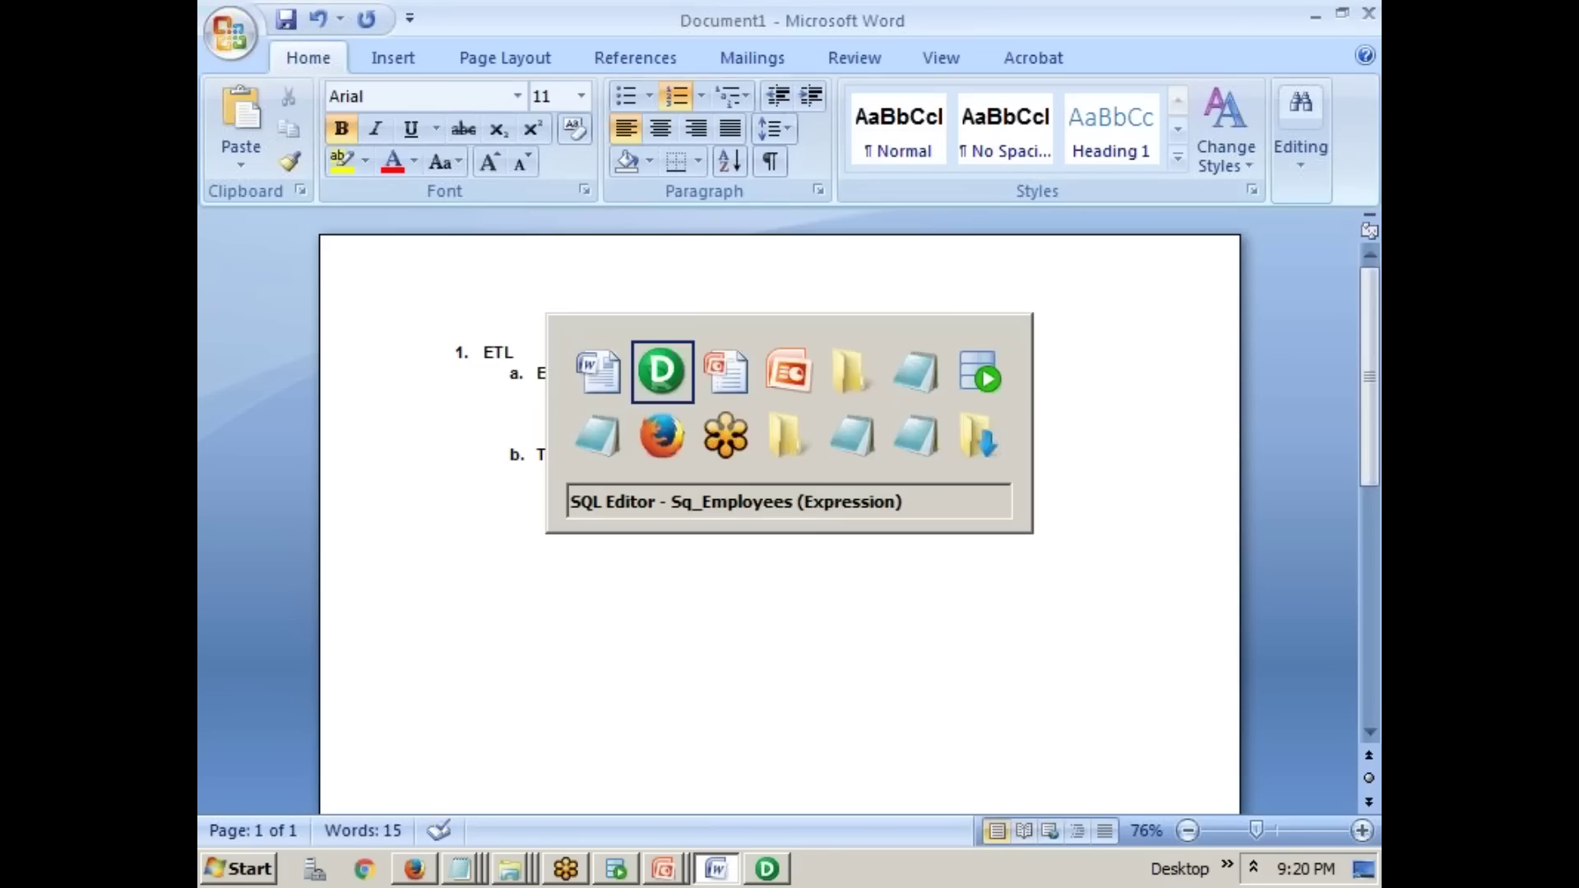
pyautogui.scroll(5, 852, 387)
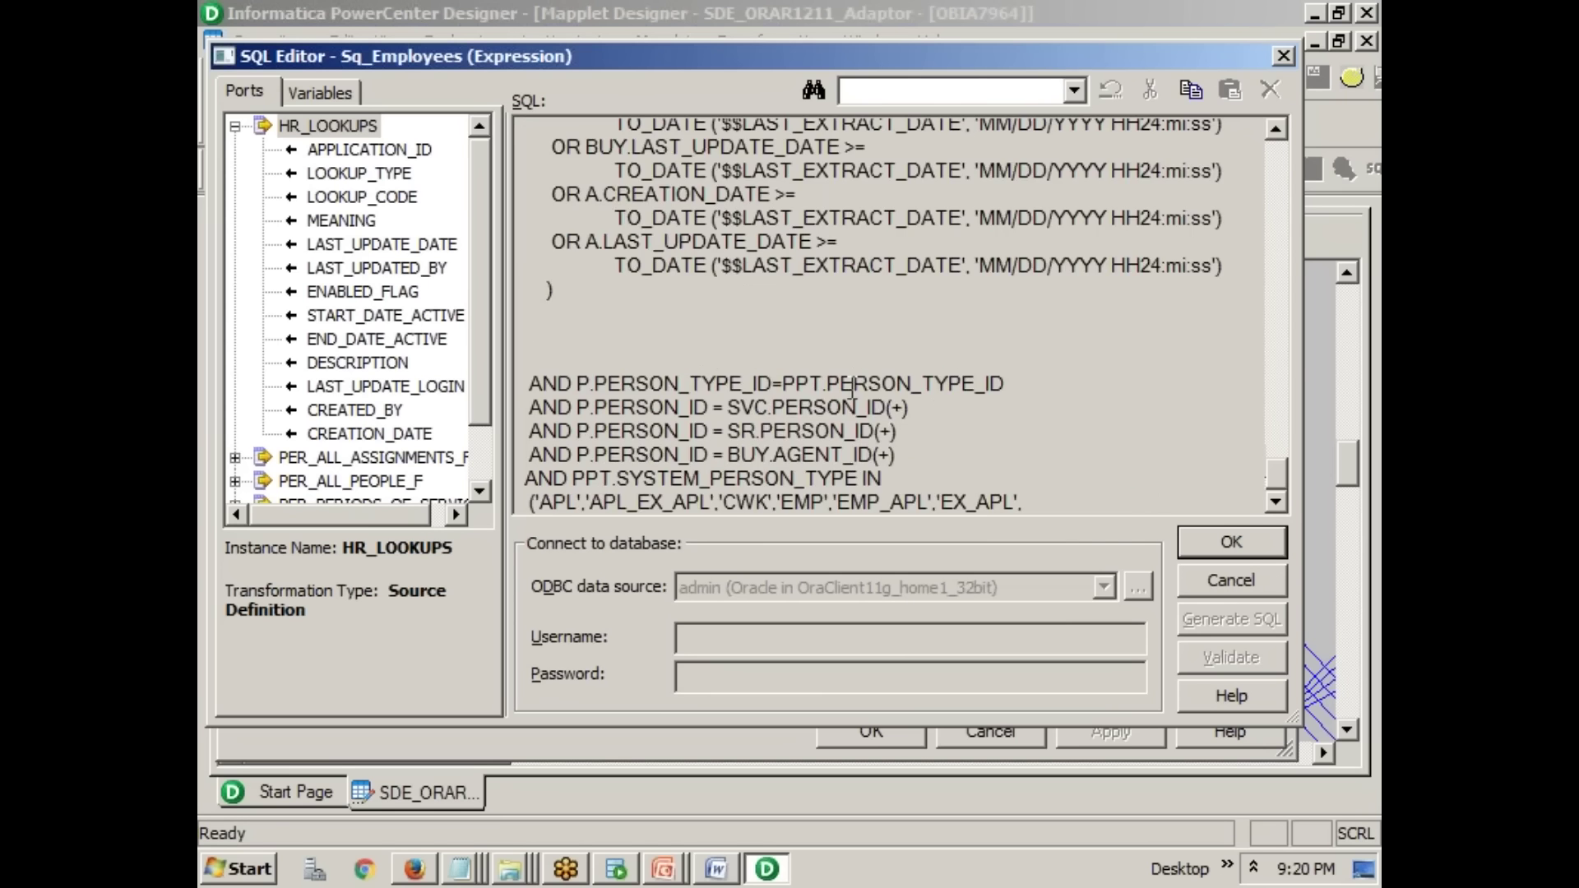
pyautogui.scroll(15, 852, 386)
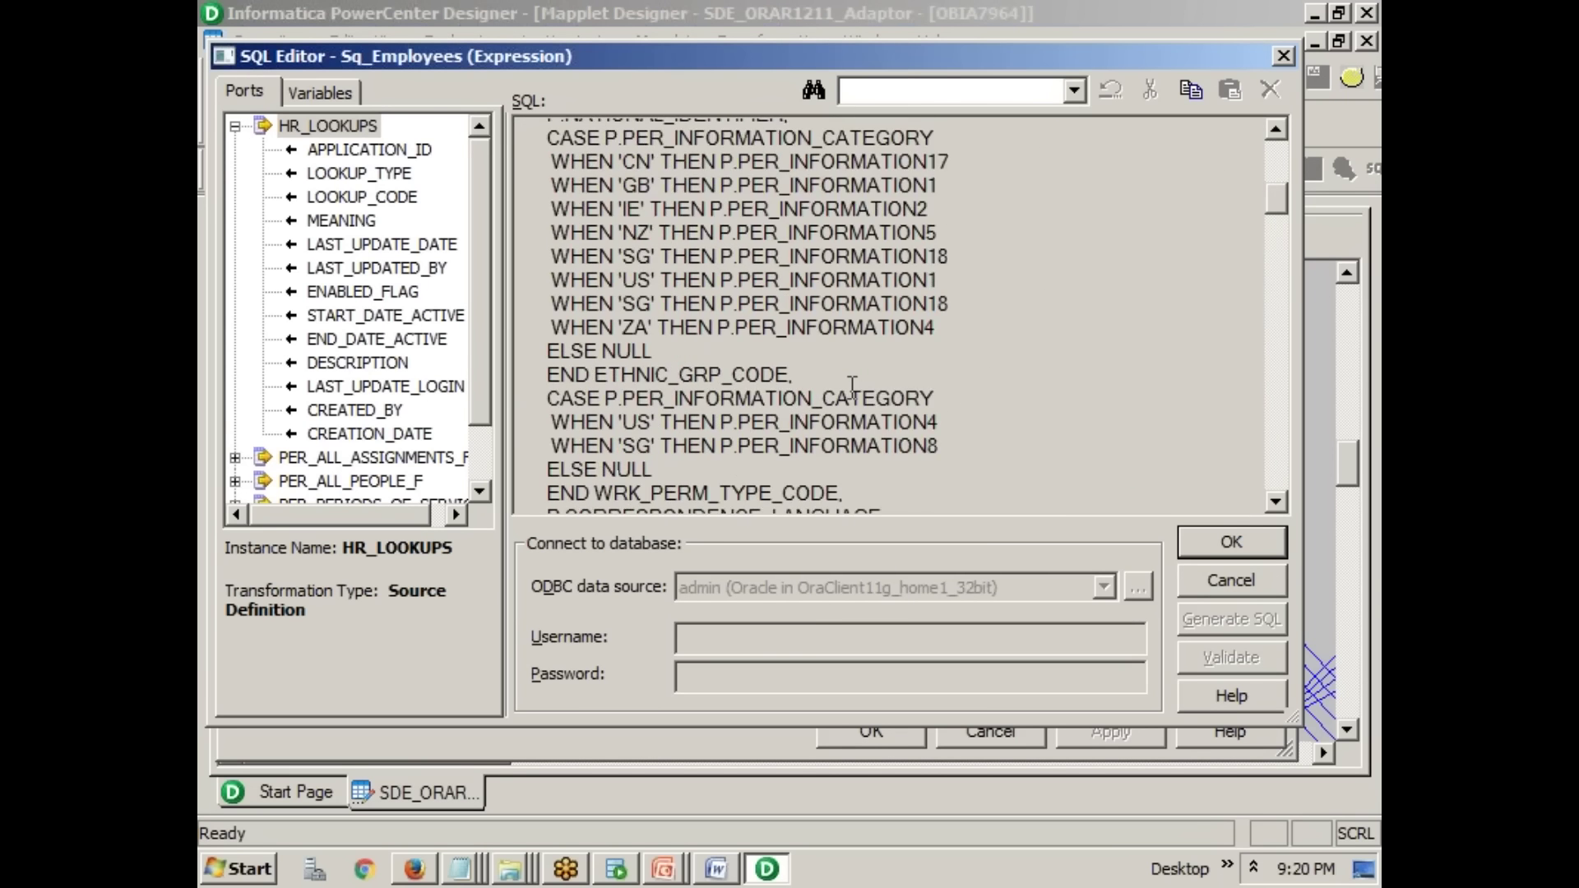
pyautogui.scroll(-15, 852, 386)
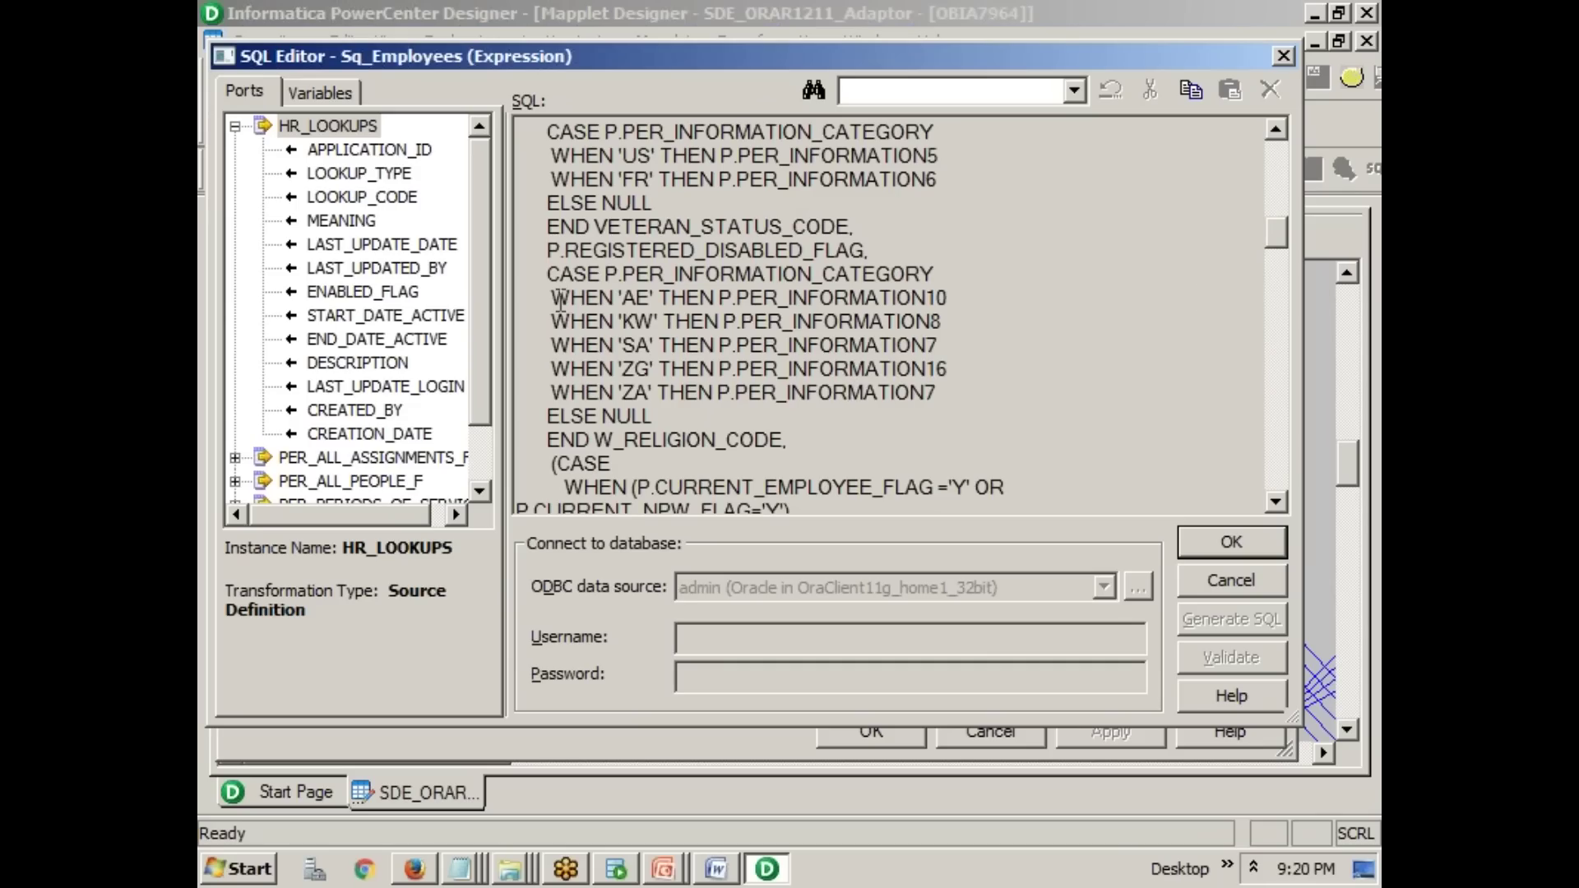
pyautogui.moveTo(553, 298); pyautogui.dragTo(638, 297)
pyautogui.click(625, 298)
pyautogui.moveTo(740, 300); pyautogui.dragTo(958, 298)
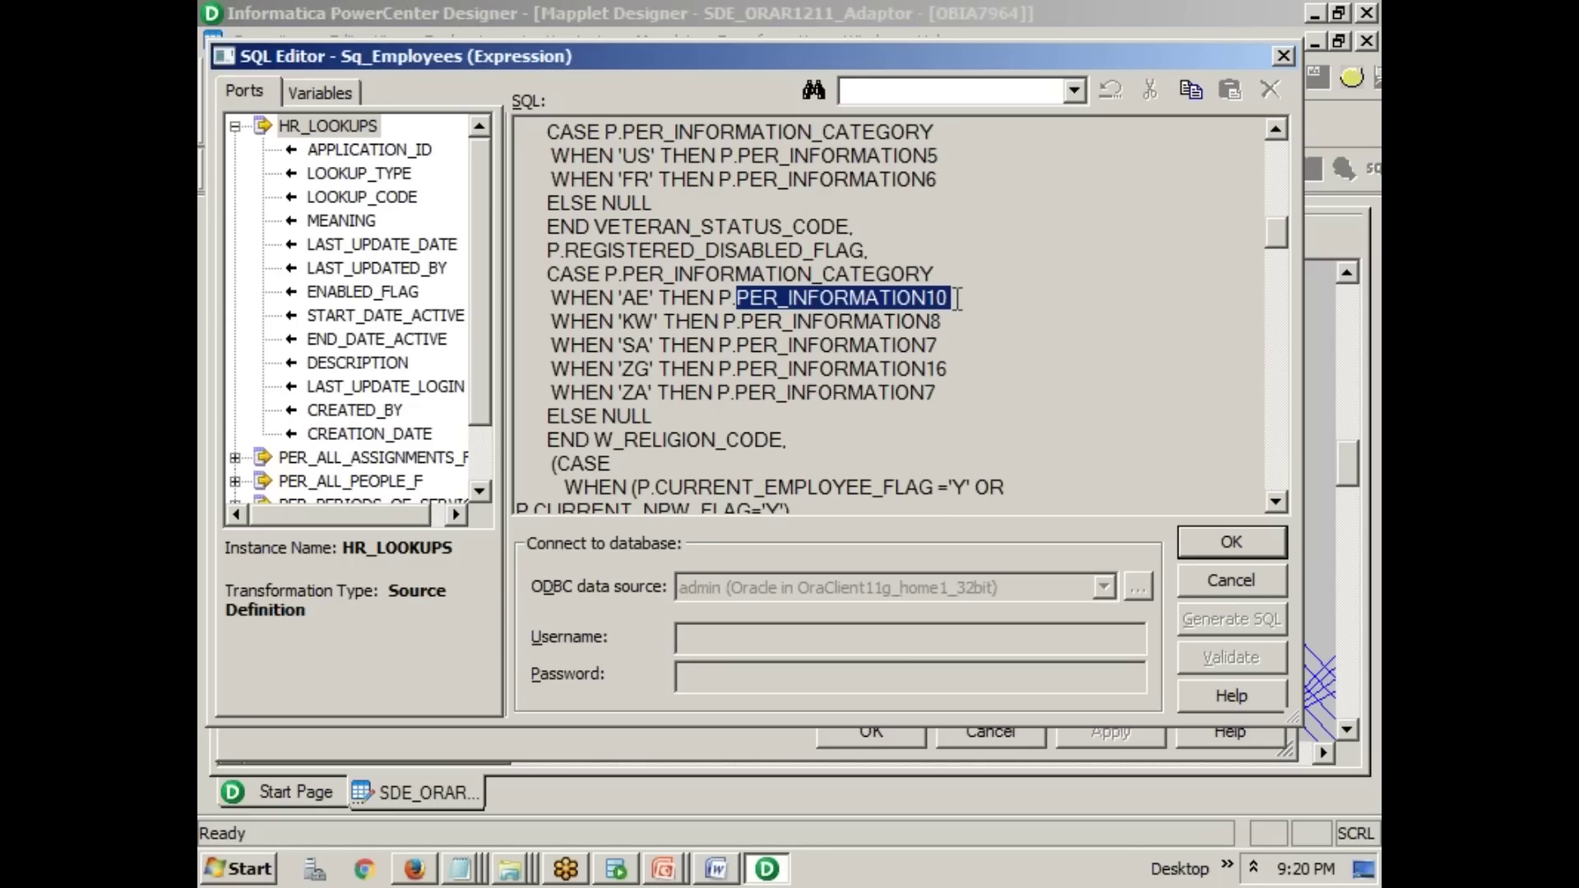
pyautogui.moveTo(623, 322); pyautogui.dragTo(911, 320)
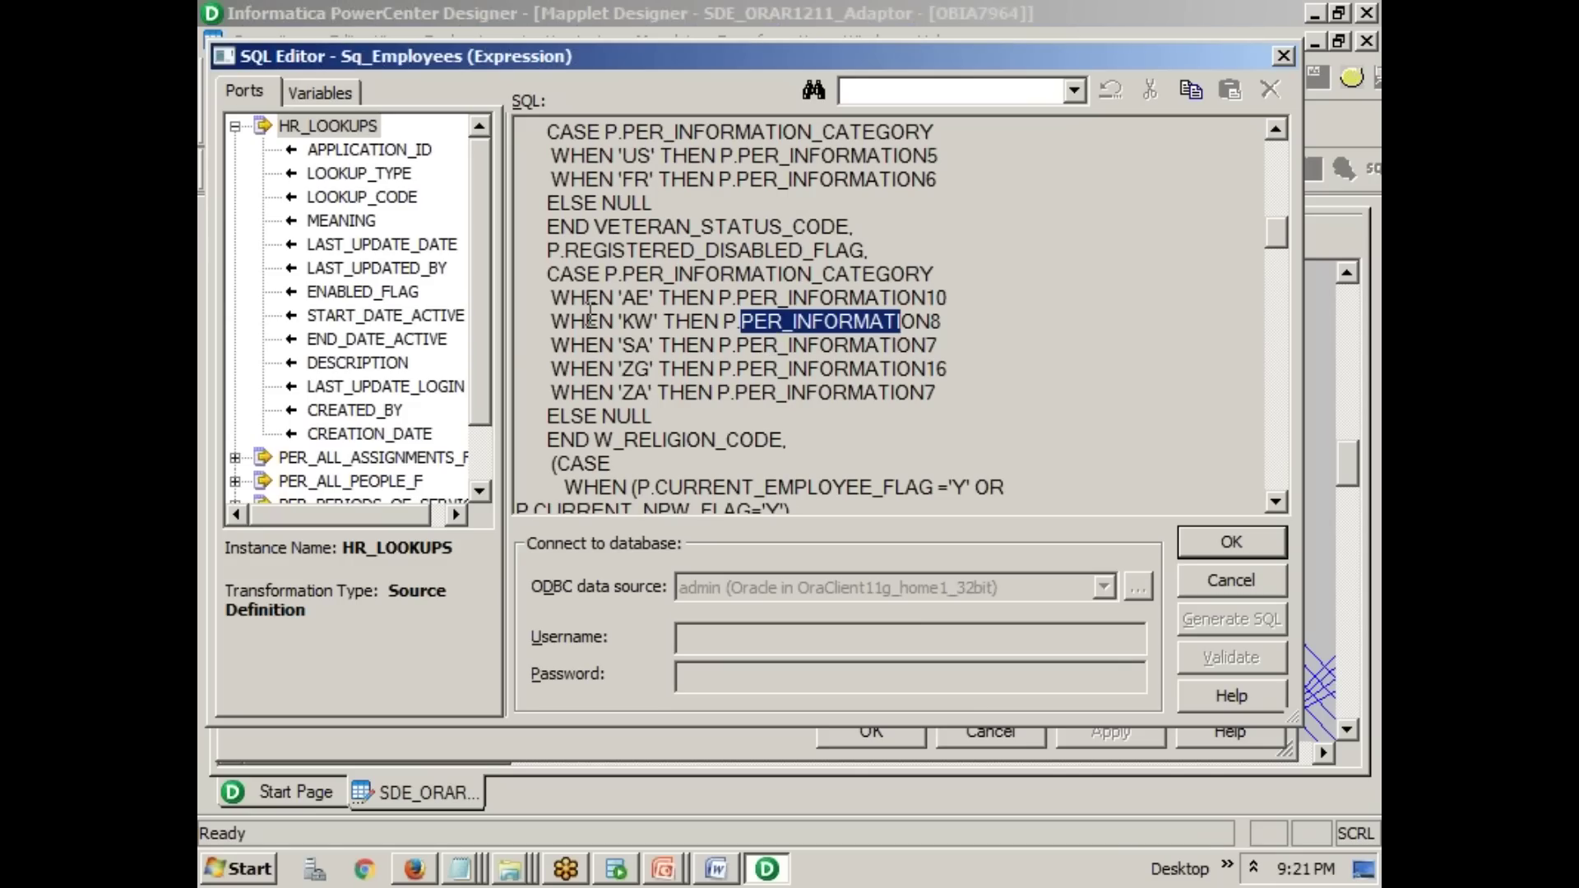
pyautogui.moveTo(545, 274); pyautogui.dragTo(794, 435)
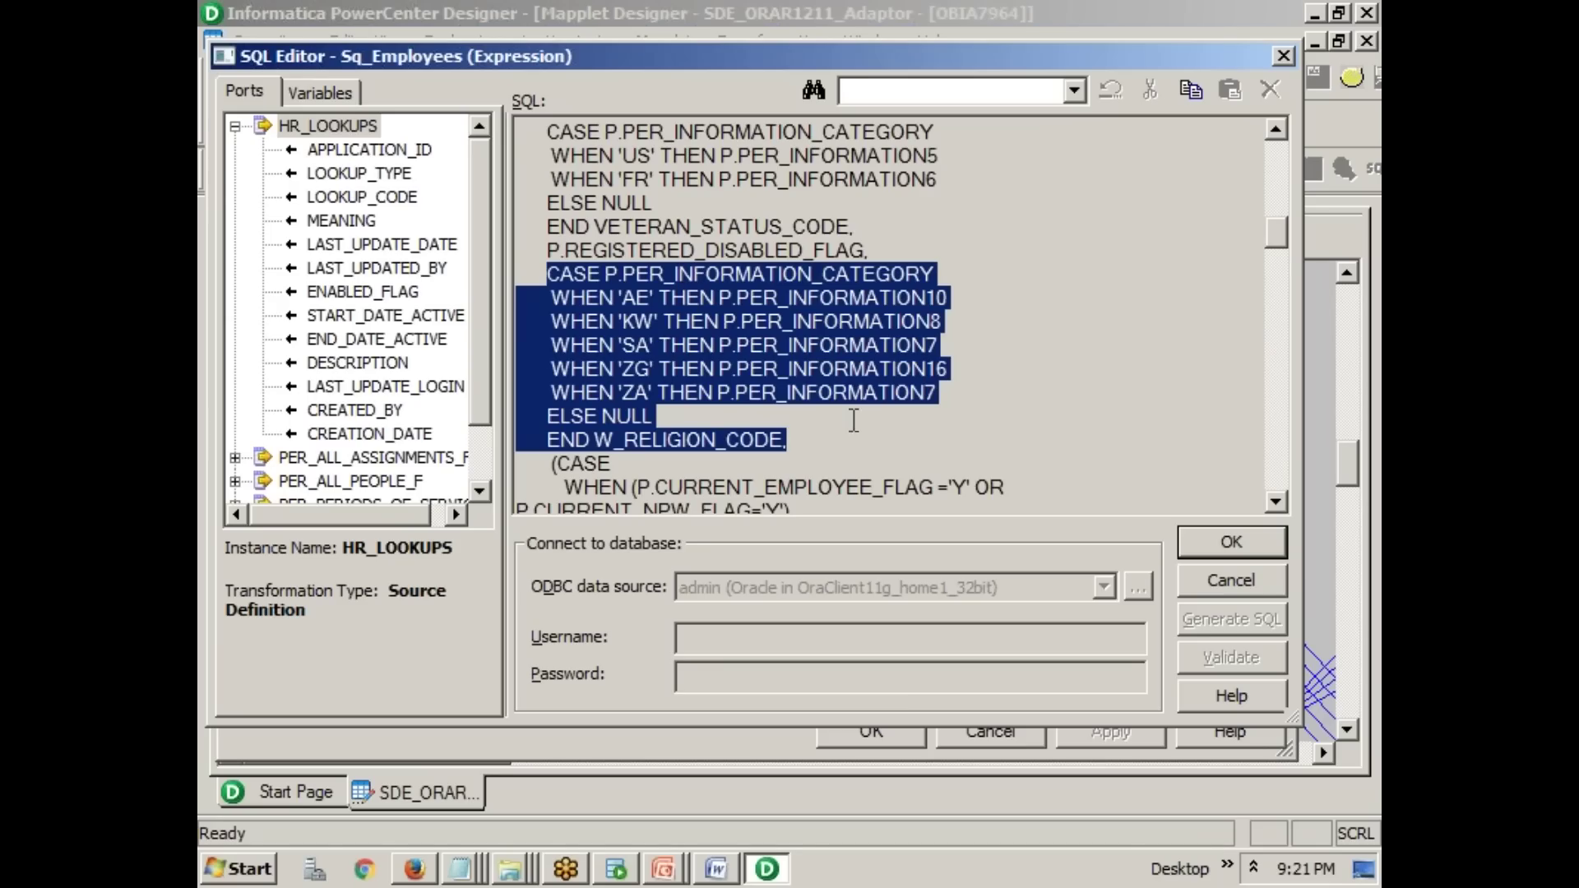
pyautogui.click(1204, 585)
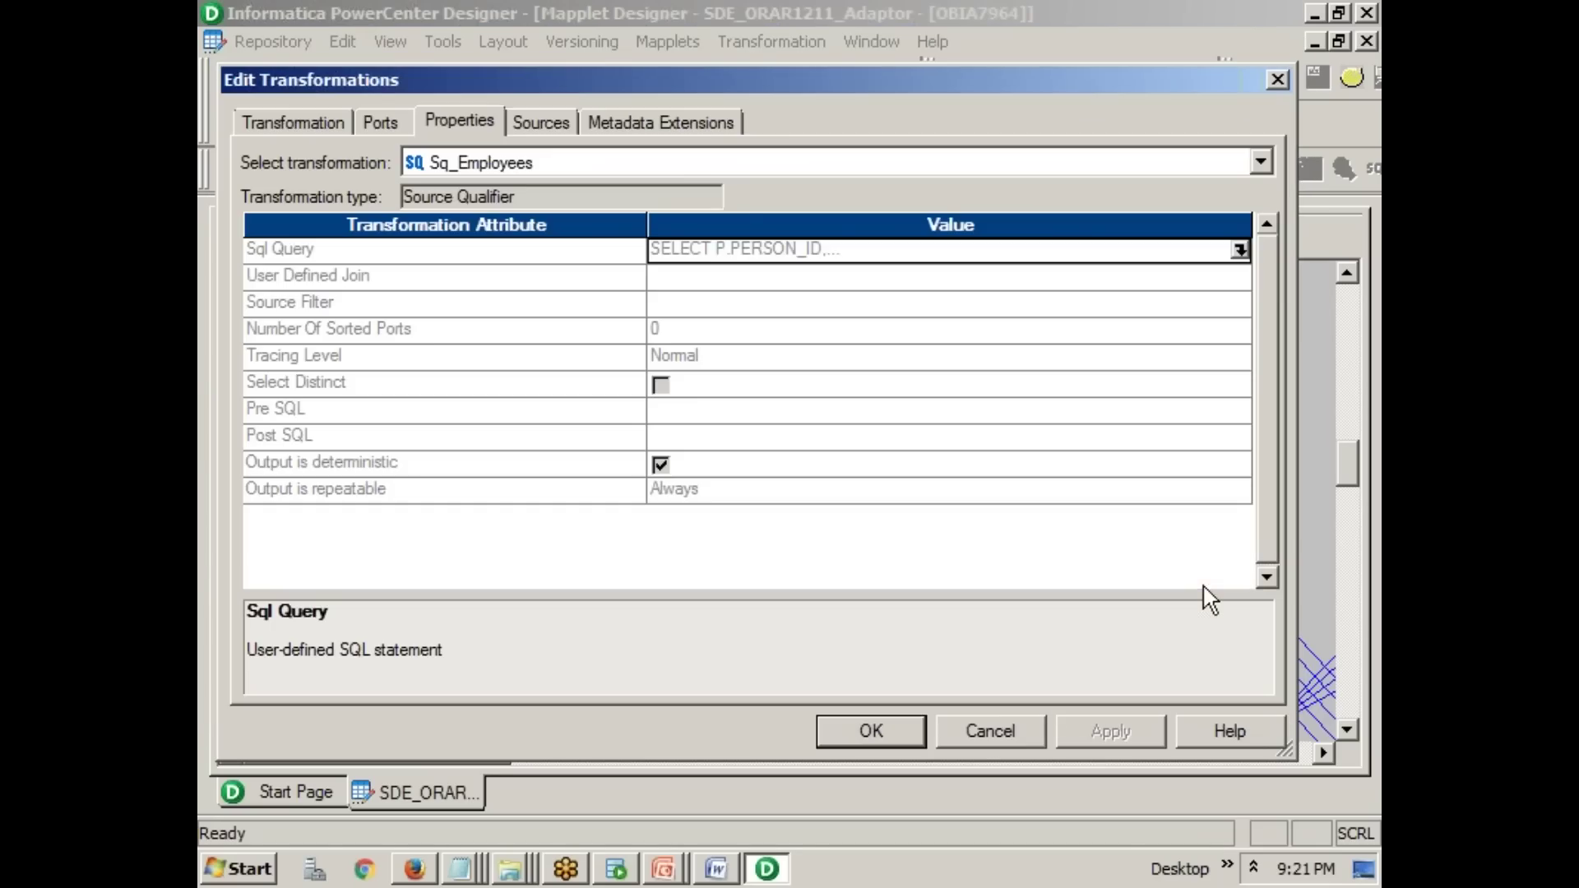
# - Cancel Edit Transformations, then inspect and cancel the Sq_Employees and Lkp_Position_Type properties
pyautogui.click(977, 731)
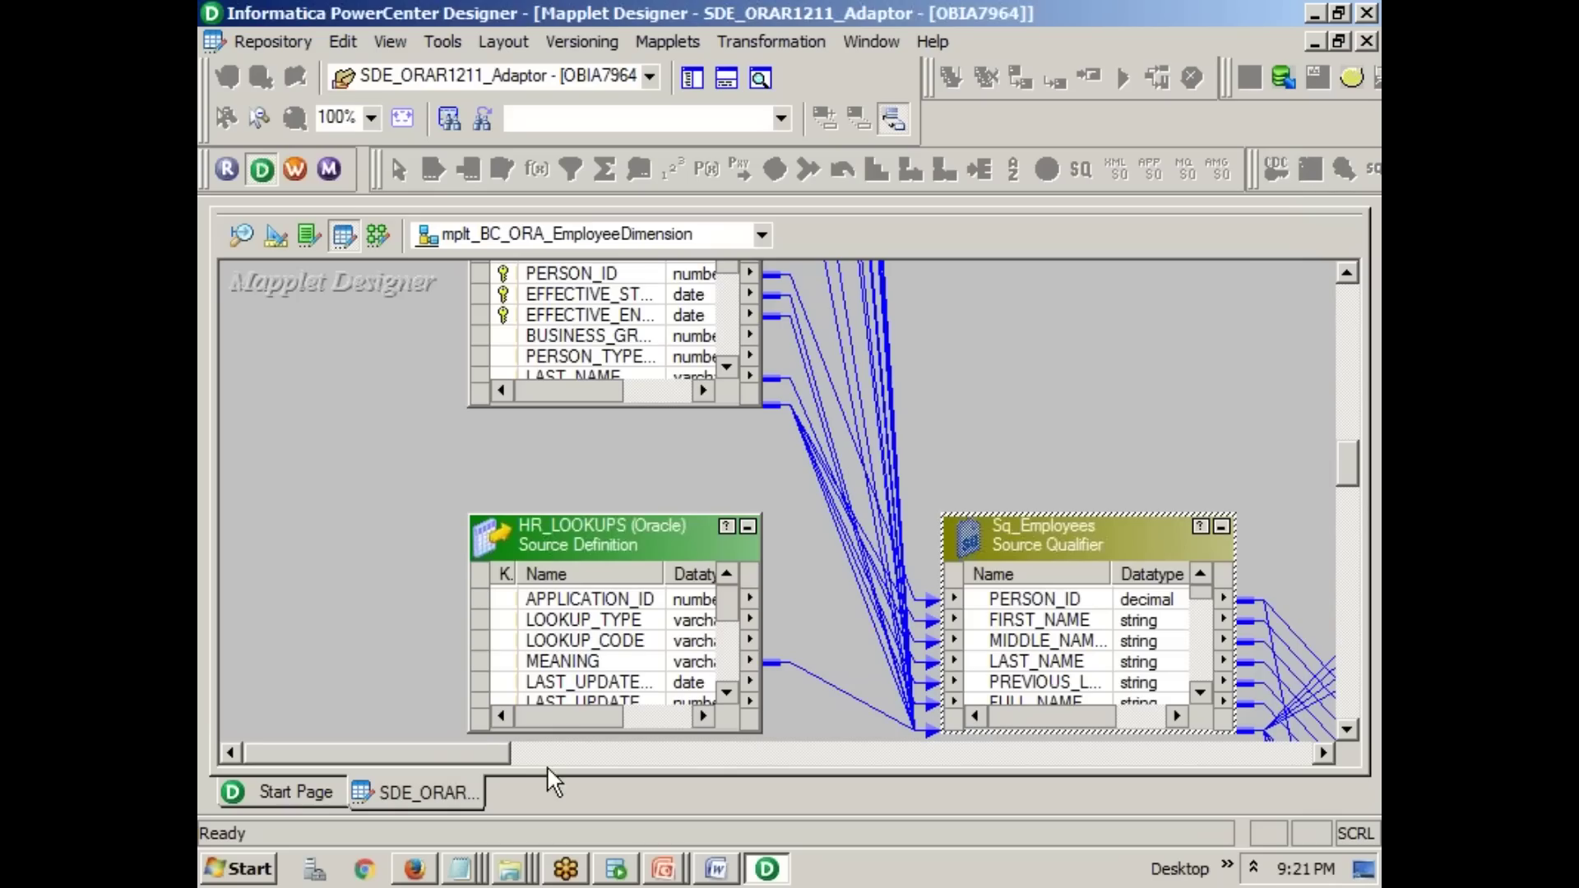
pyautogui.moveTo(498, 754); pyautogui.dragTo(695, 765)
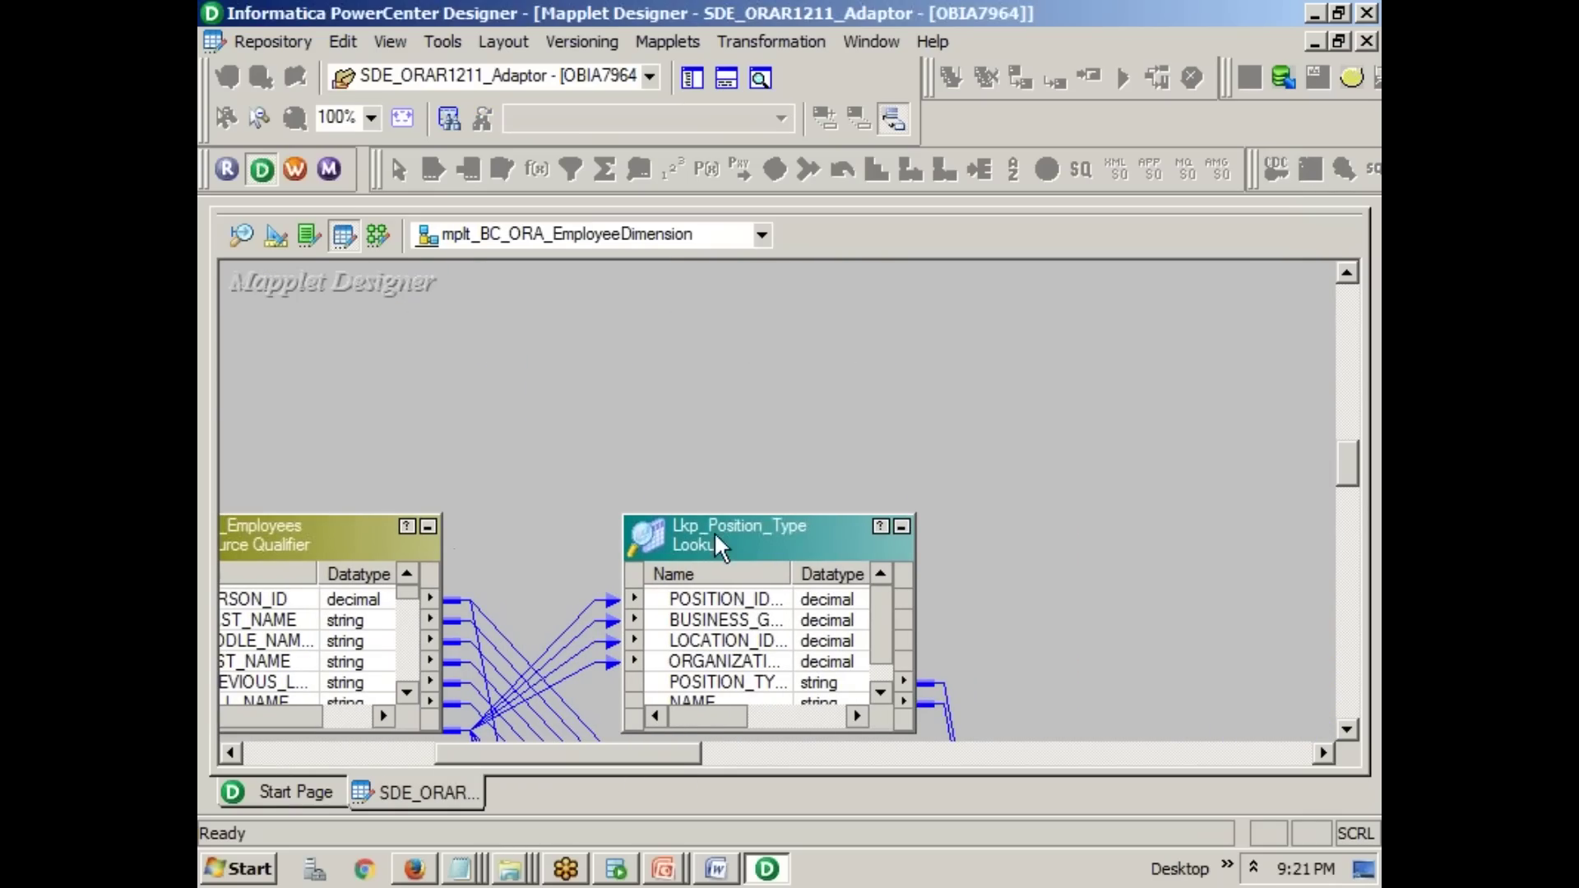
pyautogui.doubleClick(372, 536)
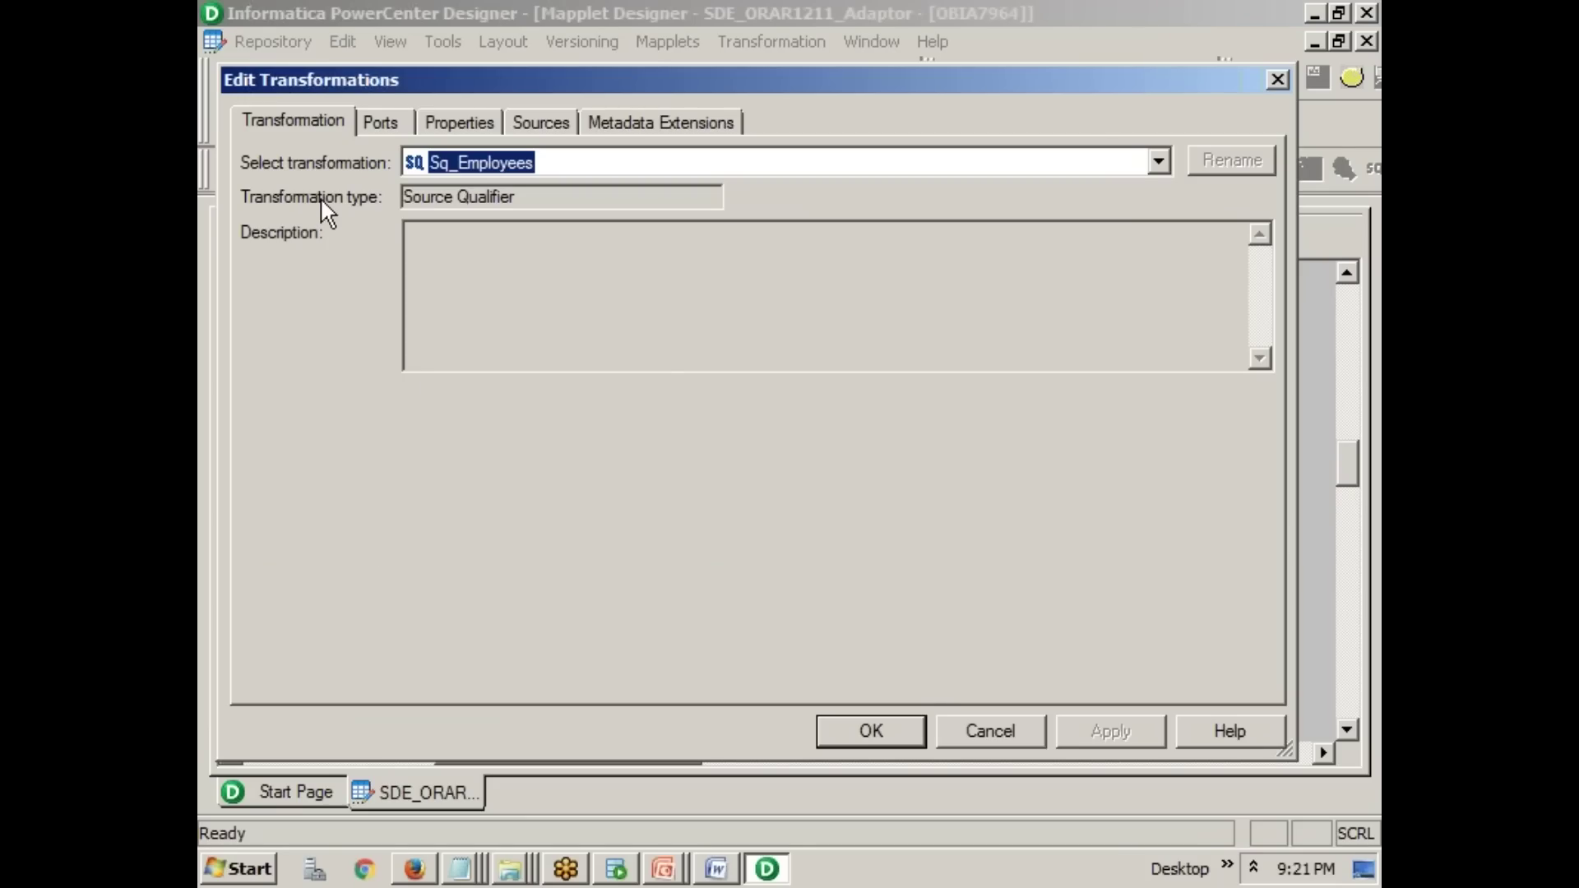
pyautogui.click(990, 731)
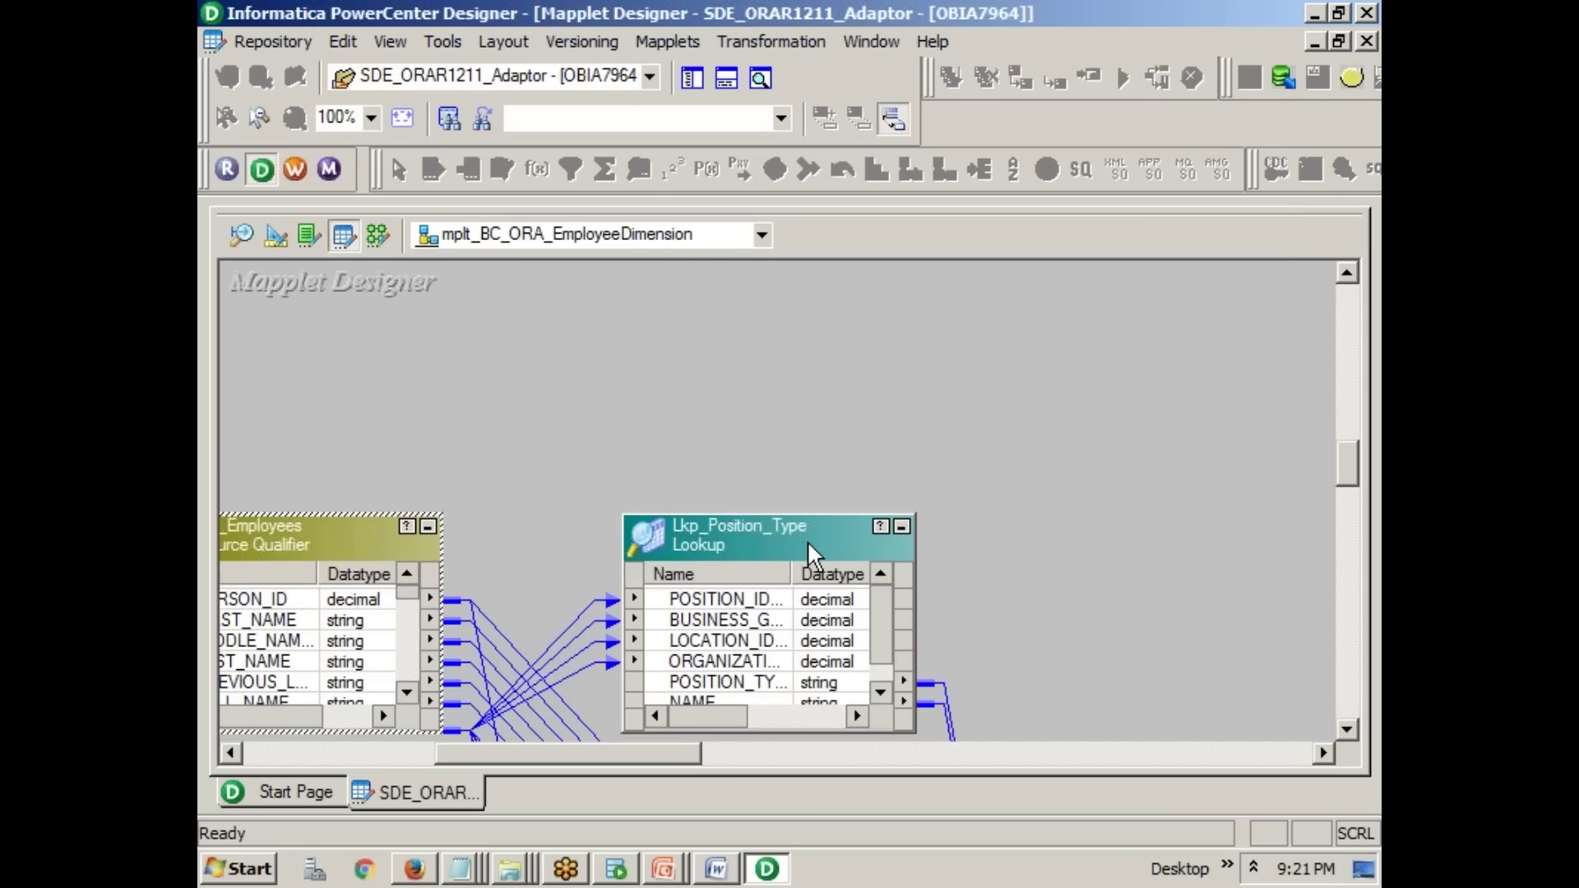
pyautogui.doubleClick(805, 533)
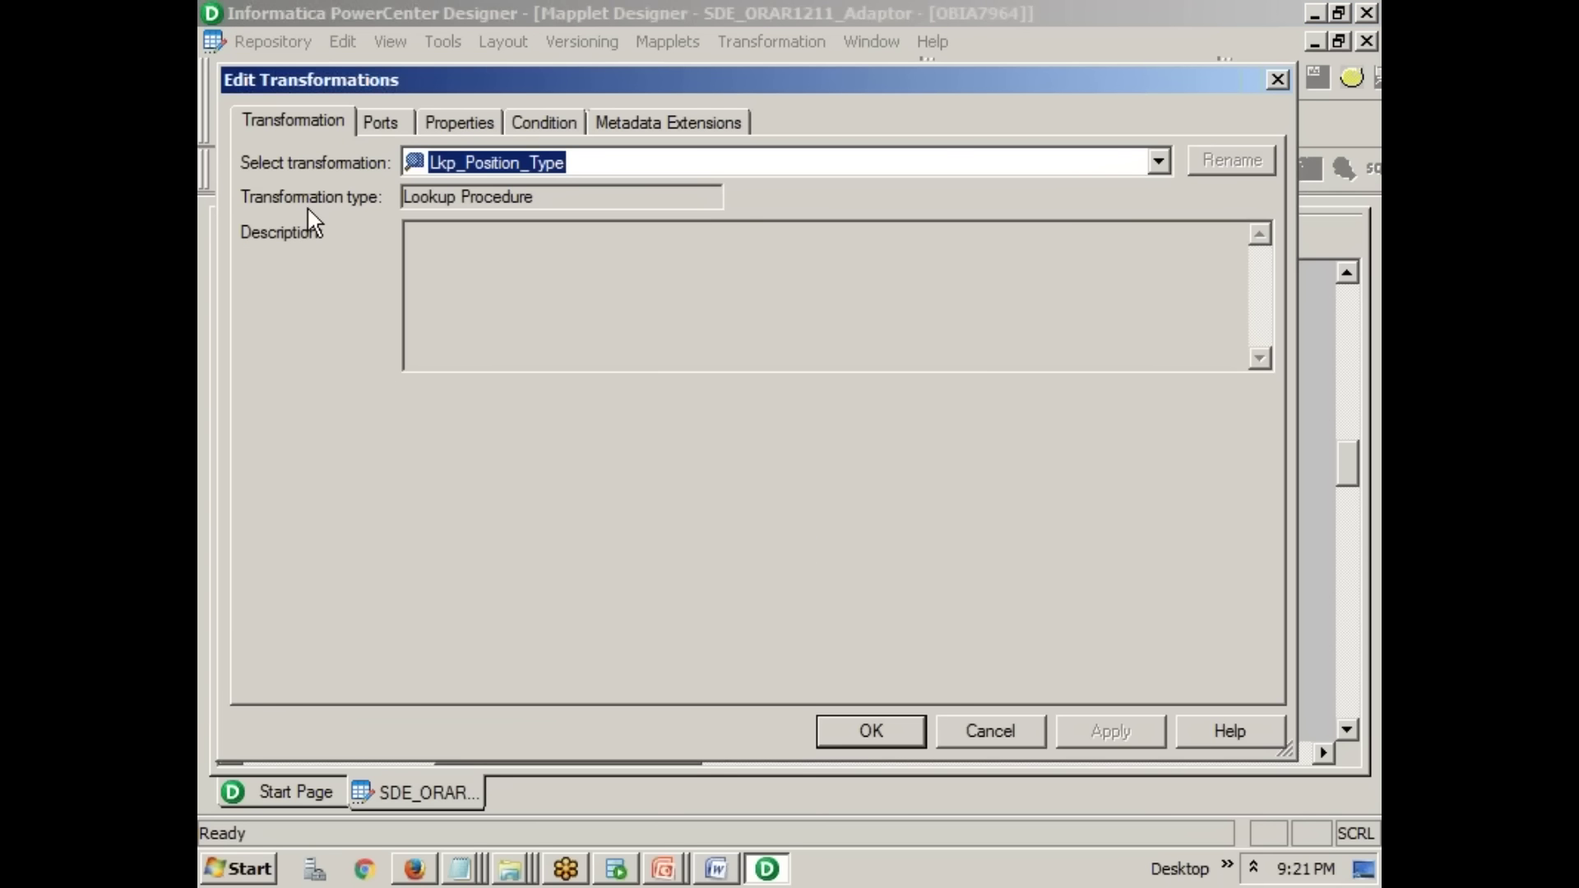
pyautogui.click(971, 725)
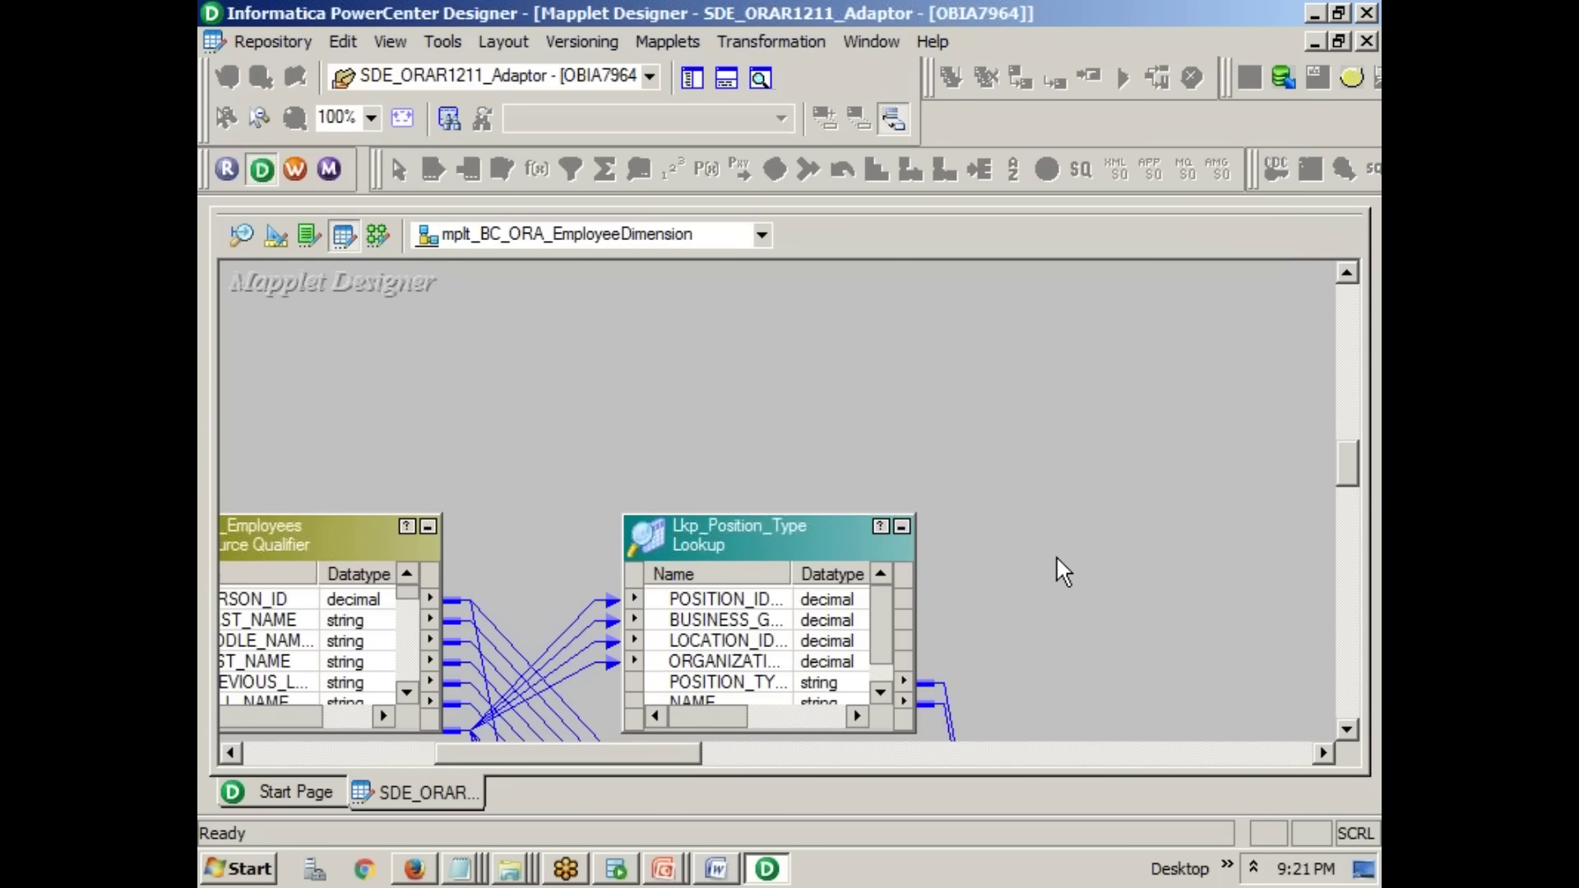
# - Show Exp_EmployeeDimension's ports and highlight PR_POSTN's TO_CHAR(PR_POSTN_IN) conversion
pyautogui.scroll(-10, 1059, 555)
pyautogui.doubleClick(1160, 532)
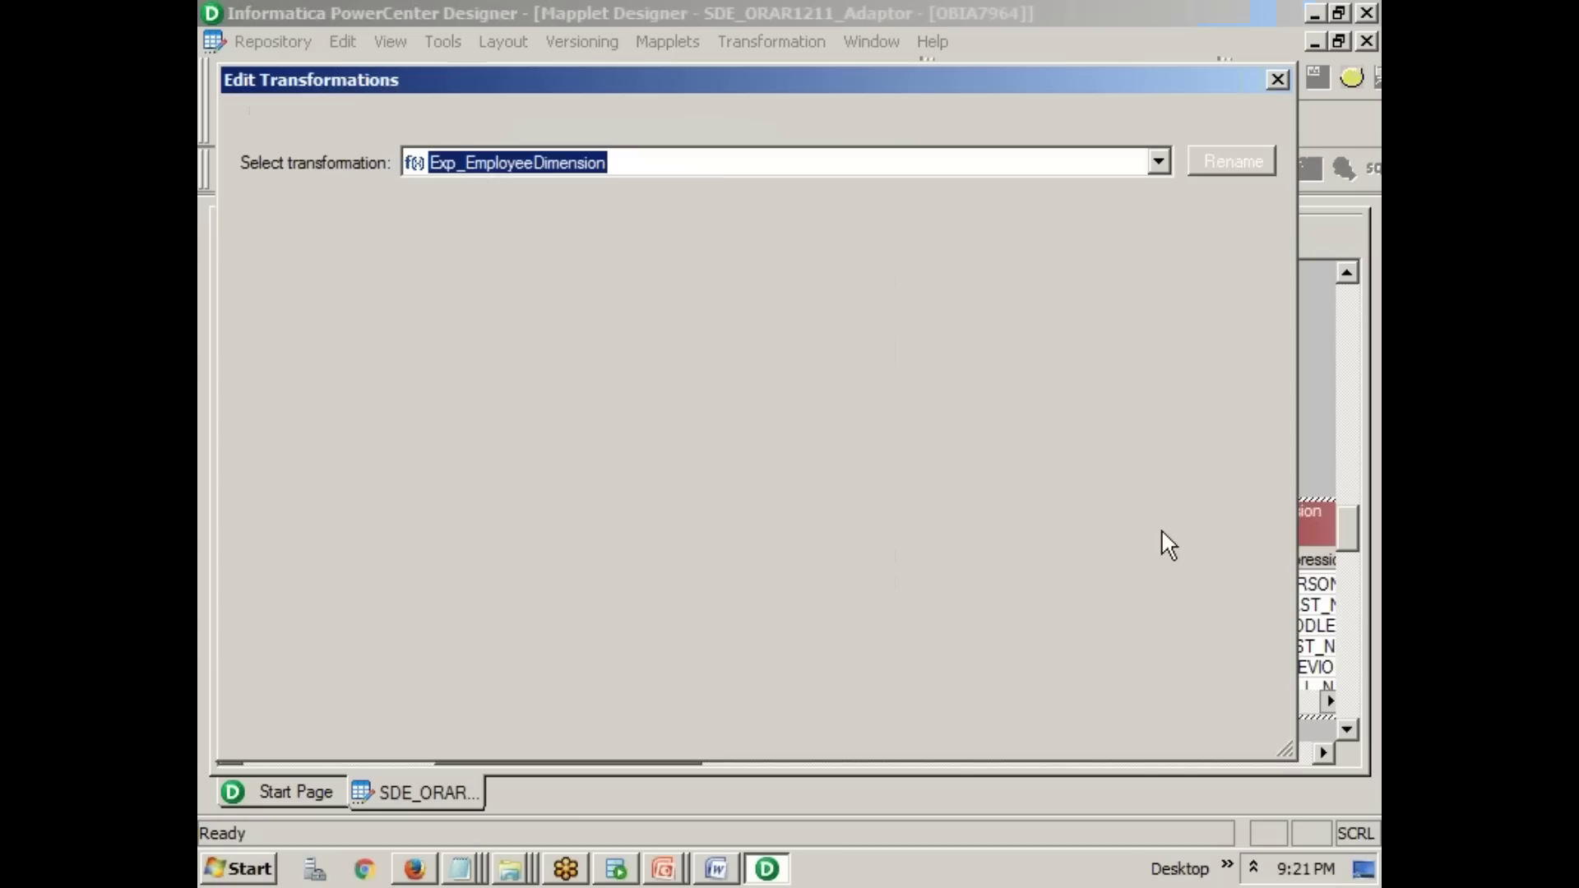
pyautogui.click(386, 123)
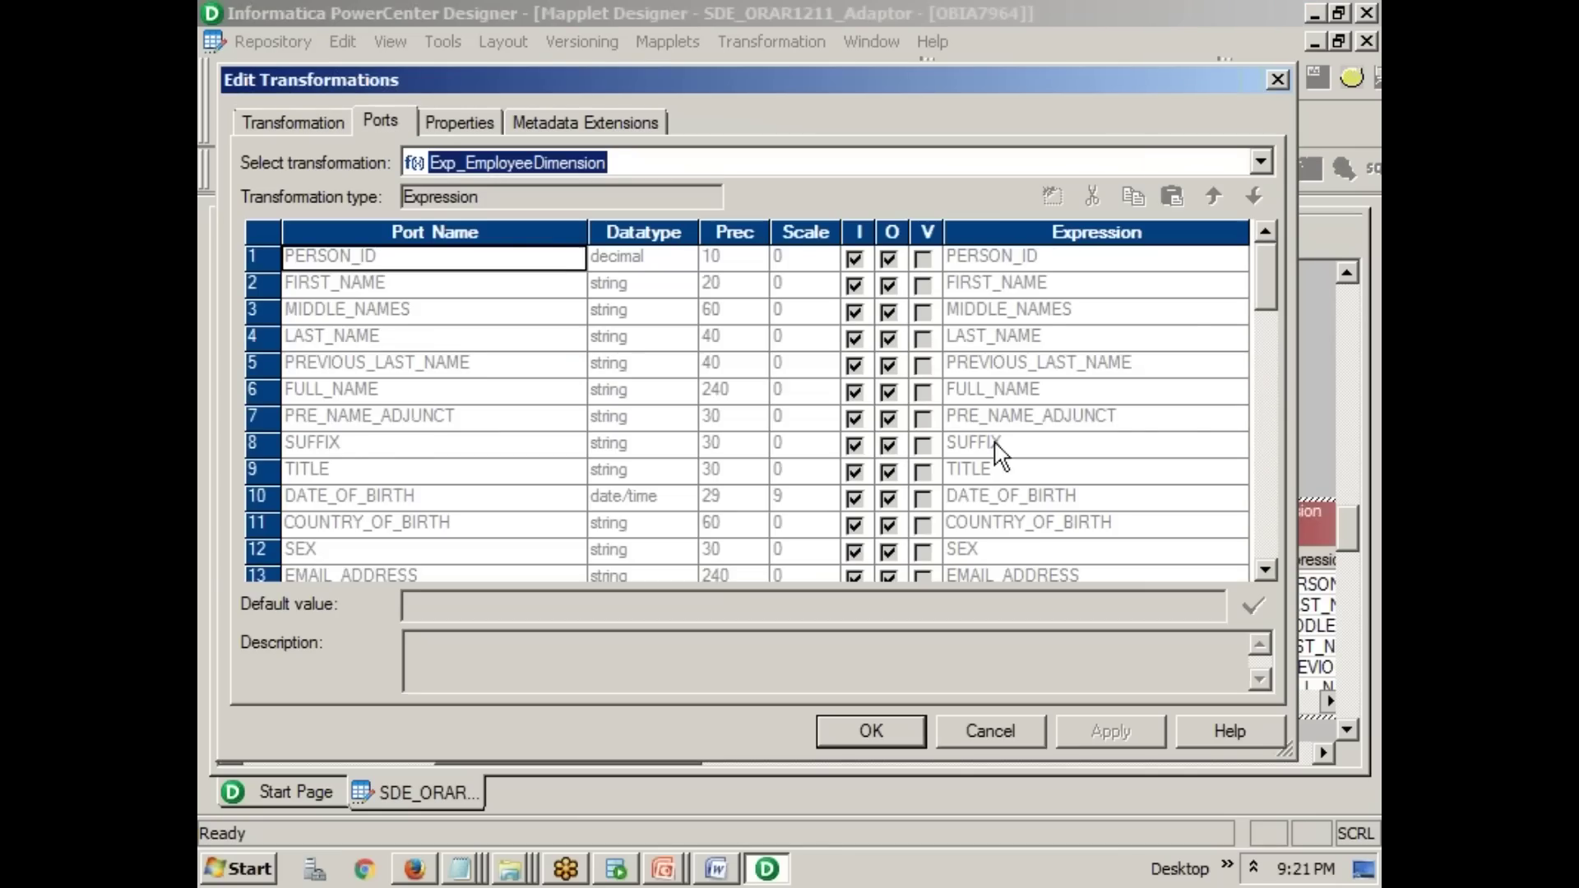
pyautogui.scroll(-6, 1042, 447)
pyautogui.scroll(-8, 1043, 454)
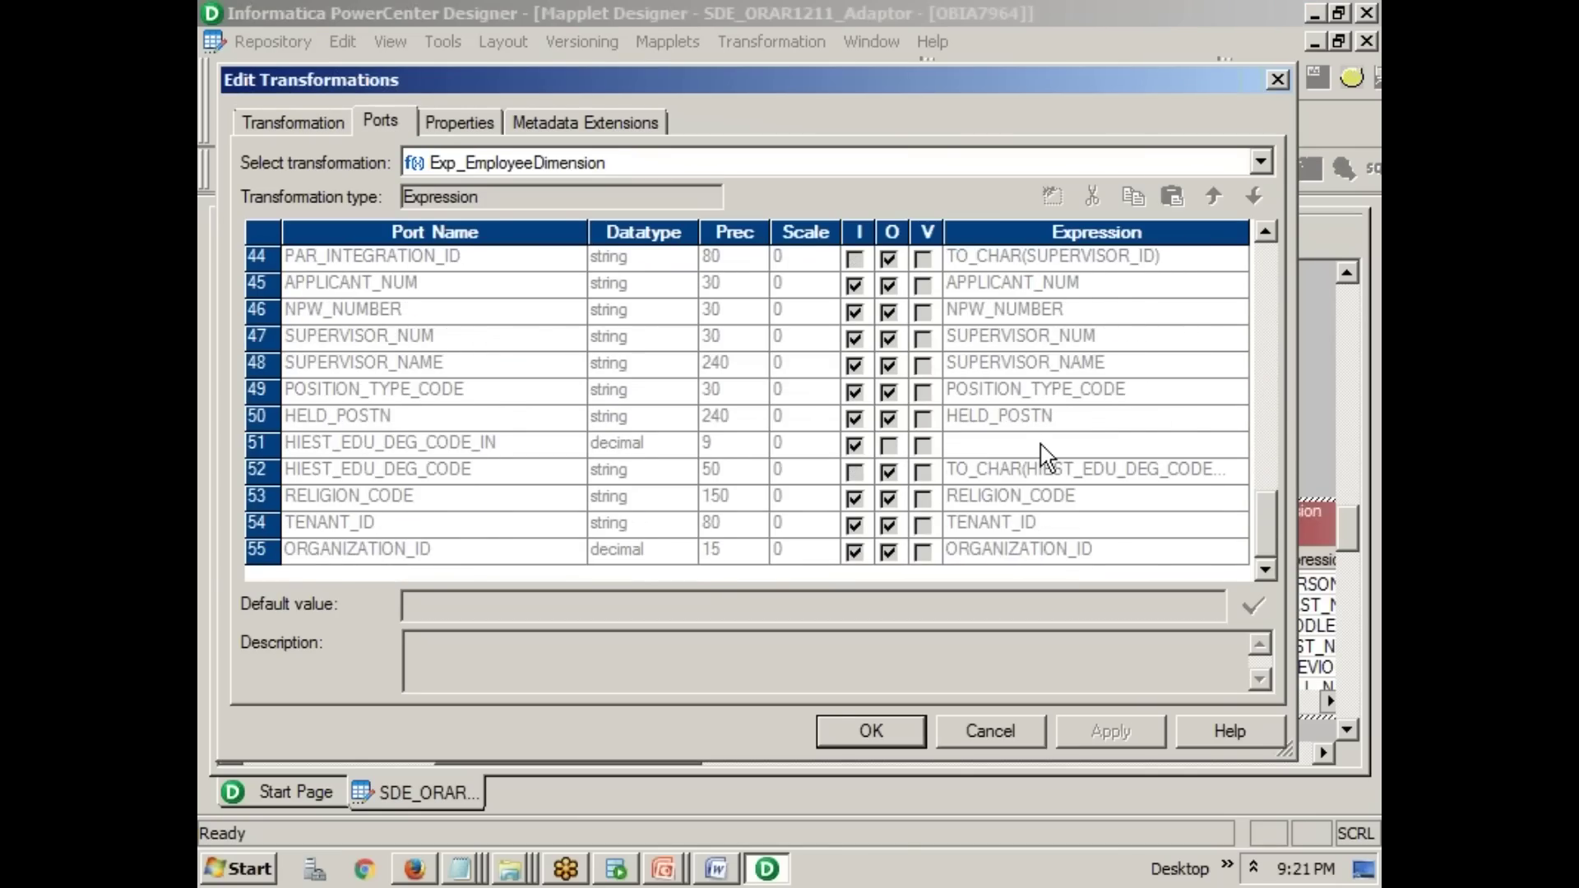
pyautogui.scroll(1, 1100, 469)
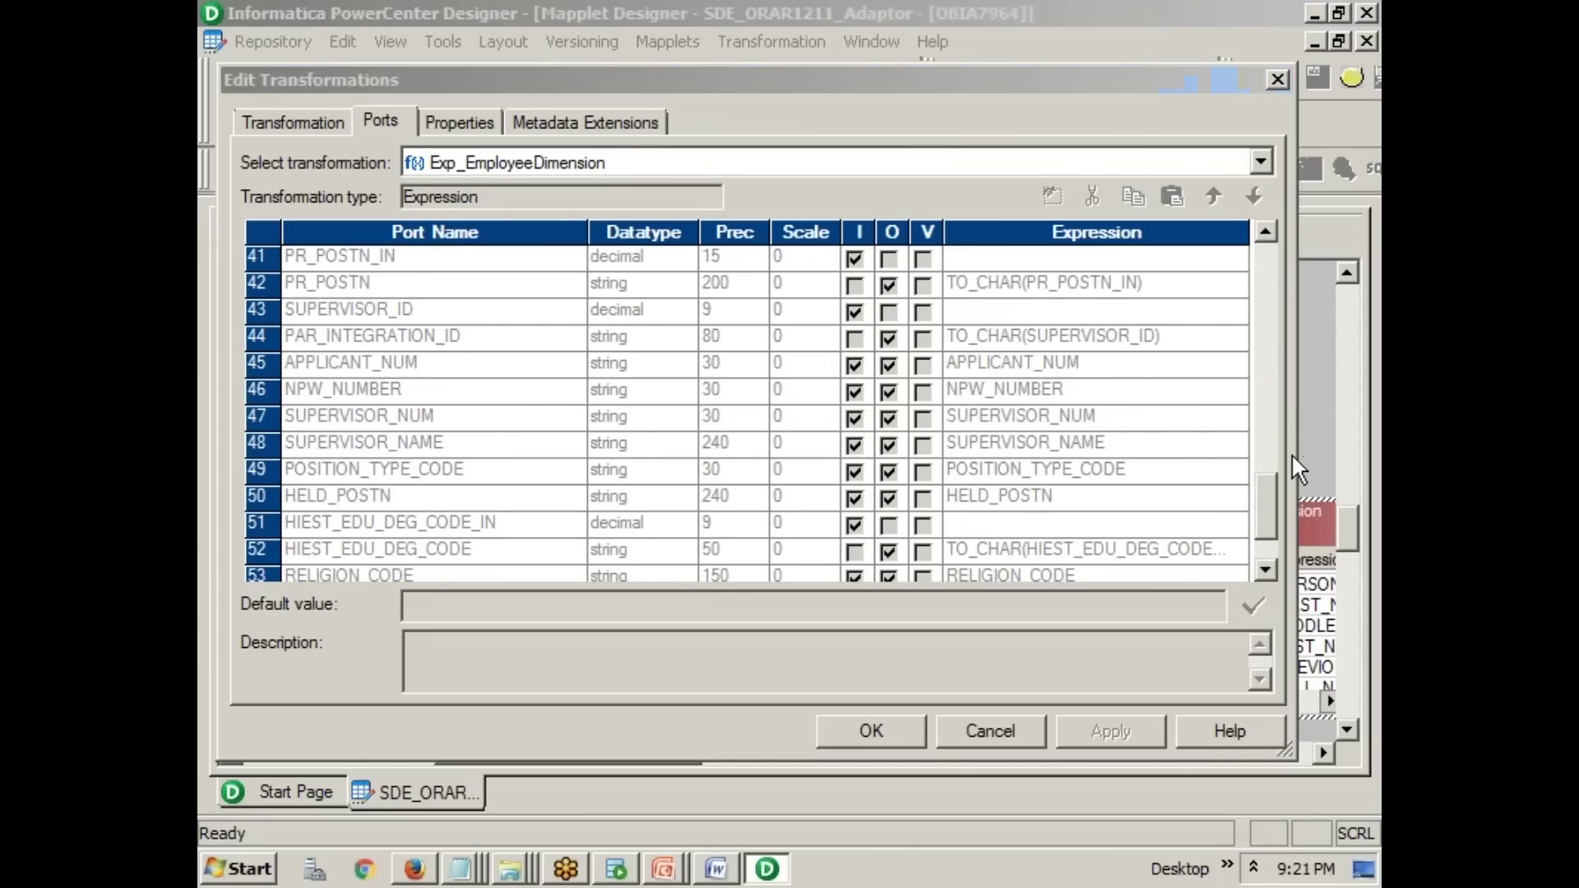
pyautogui.moveTo(948, 282); pyautogui.dragTo(1027, 284)
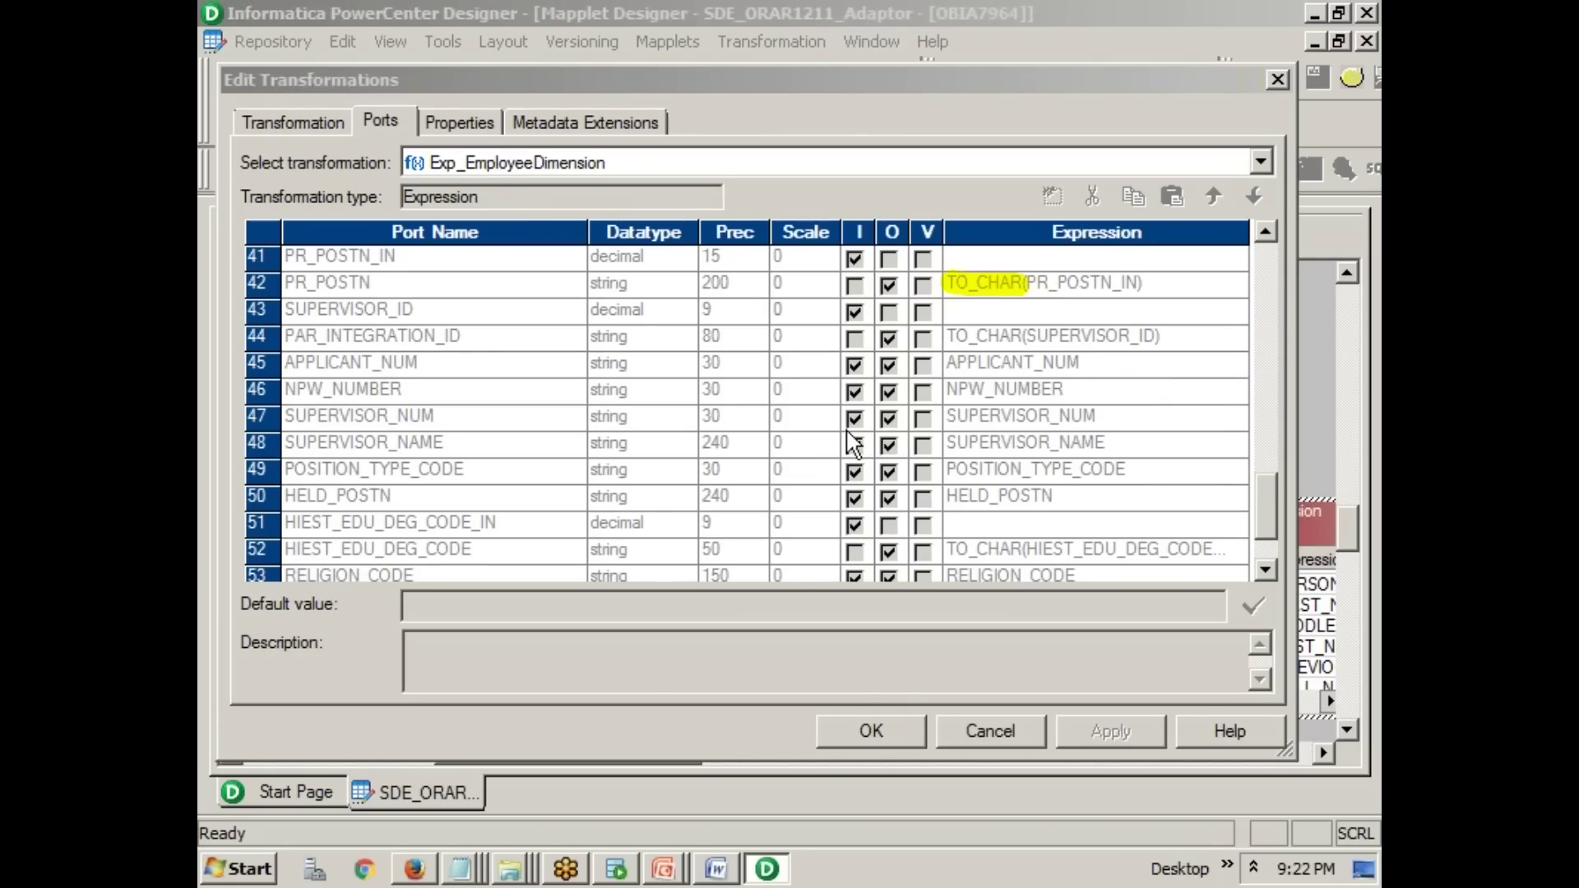
pyautogui.hotkey('alt', 'Tab')
pyautogui.hotkey('alt', 'Tab')
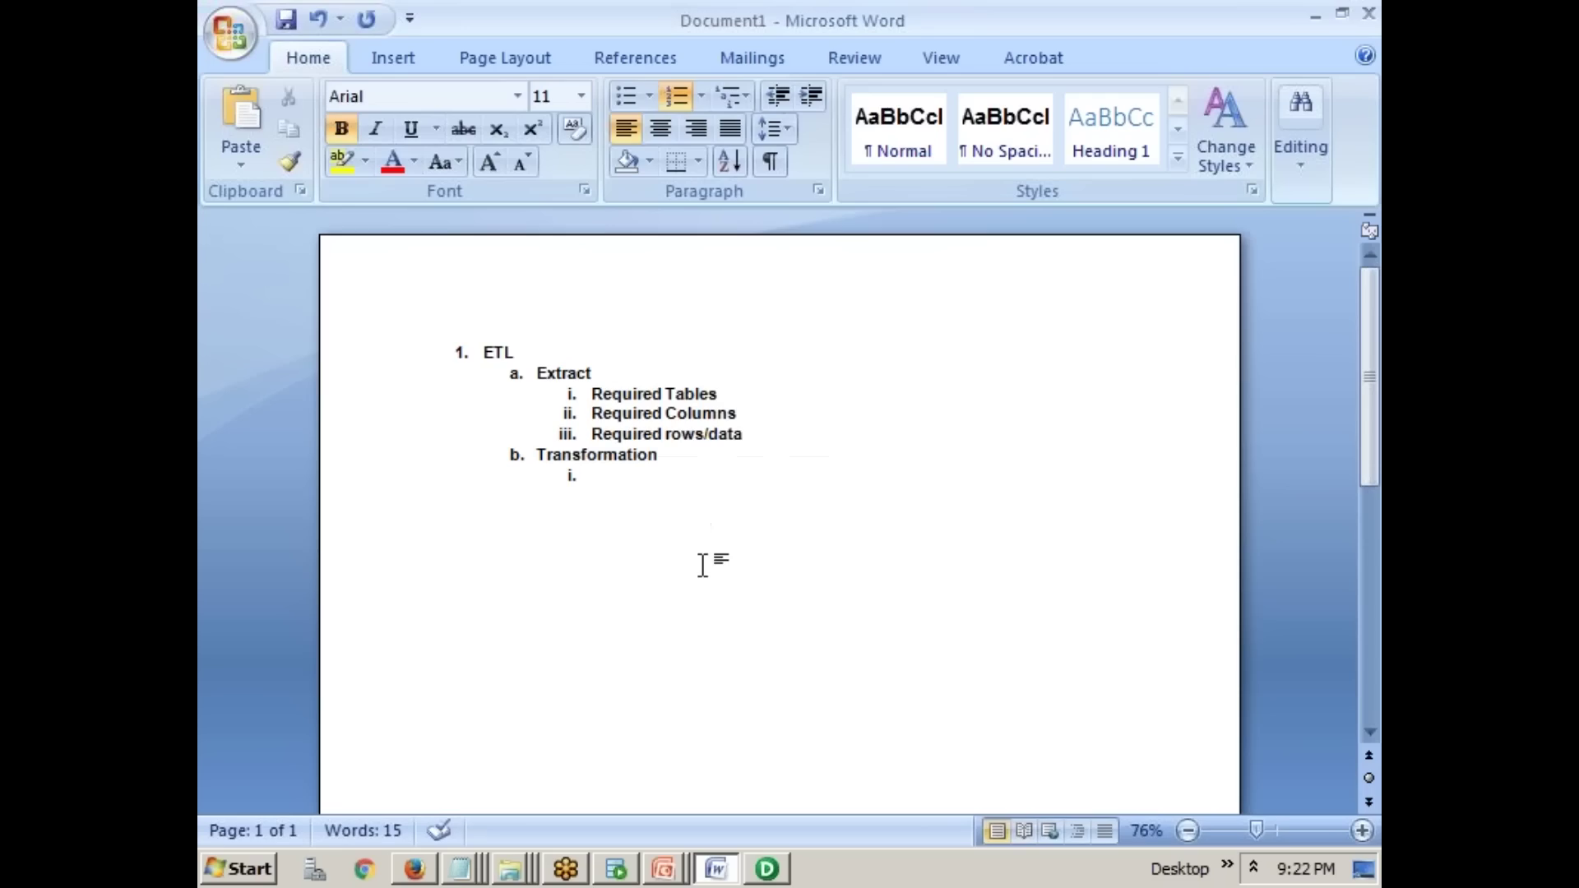
# - List the transformation examples To_char, fname||lname, $ --> Rs and KM -->miles as sub-items
pyautogui.write('To_char')
pyautogui.press('Return')
pyautogui.write('fname')
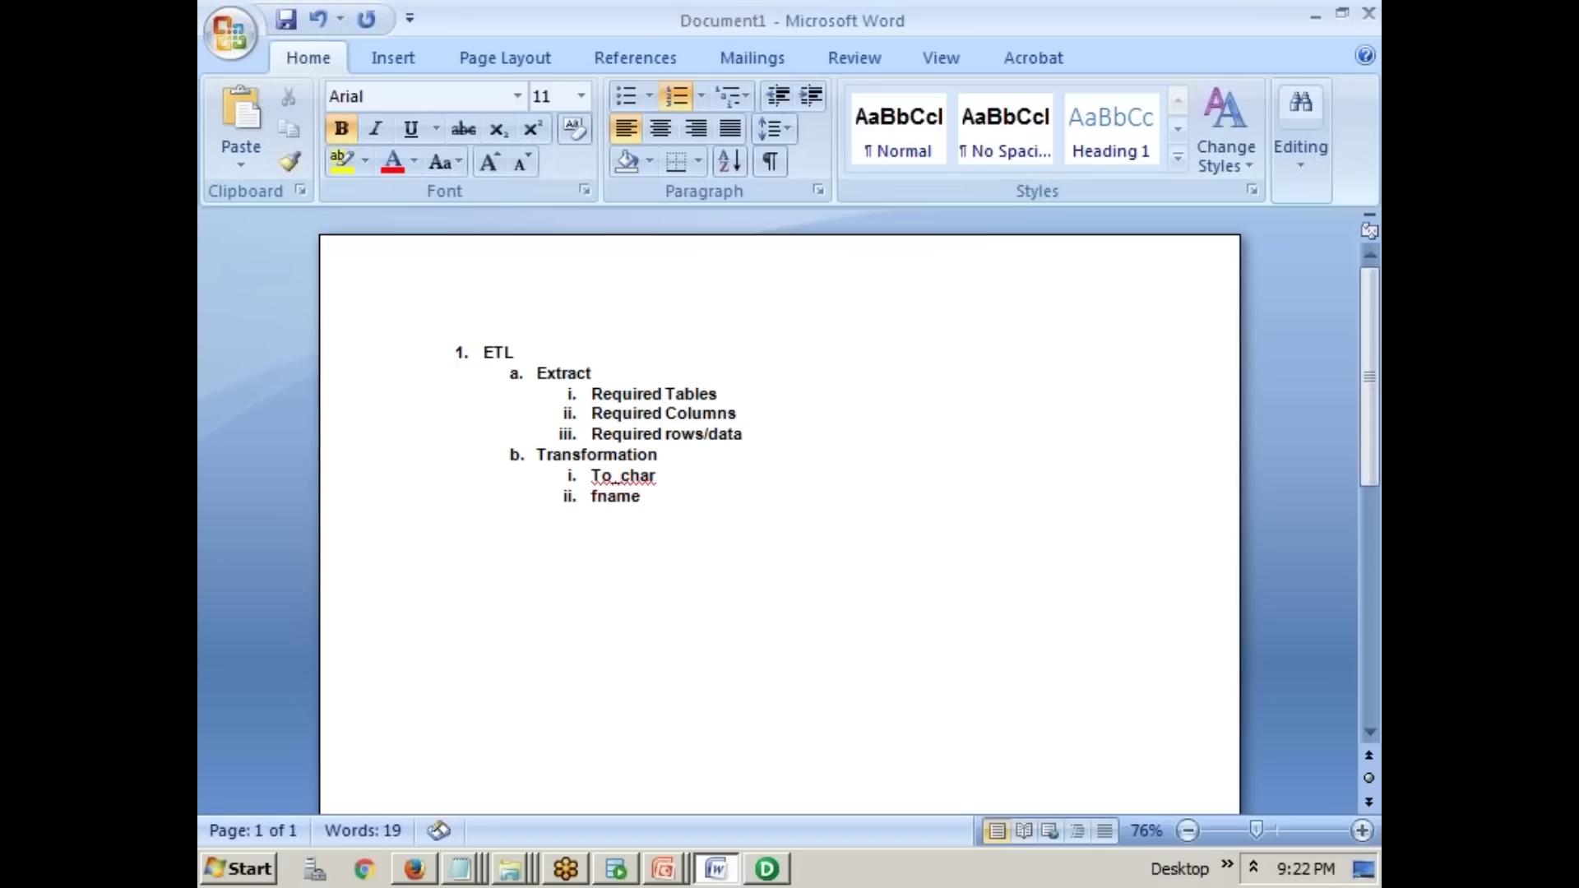
pyautogui.write('||lname')
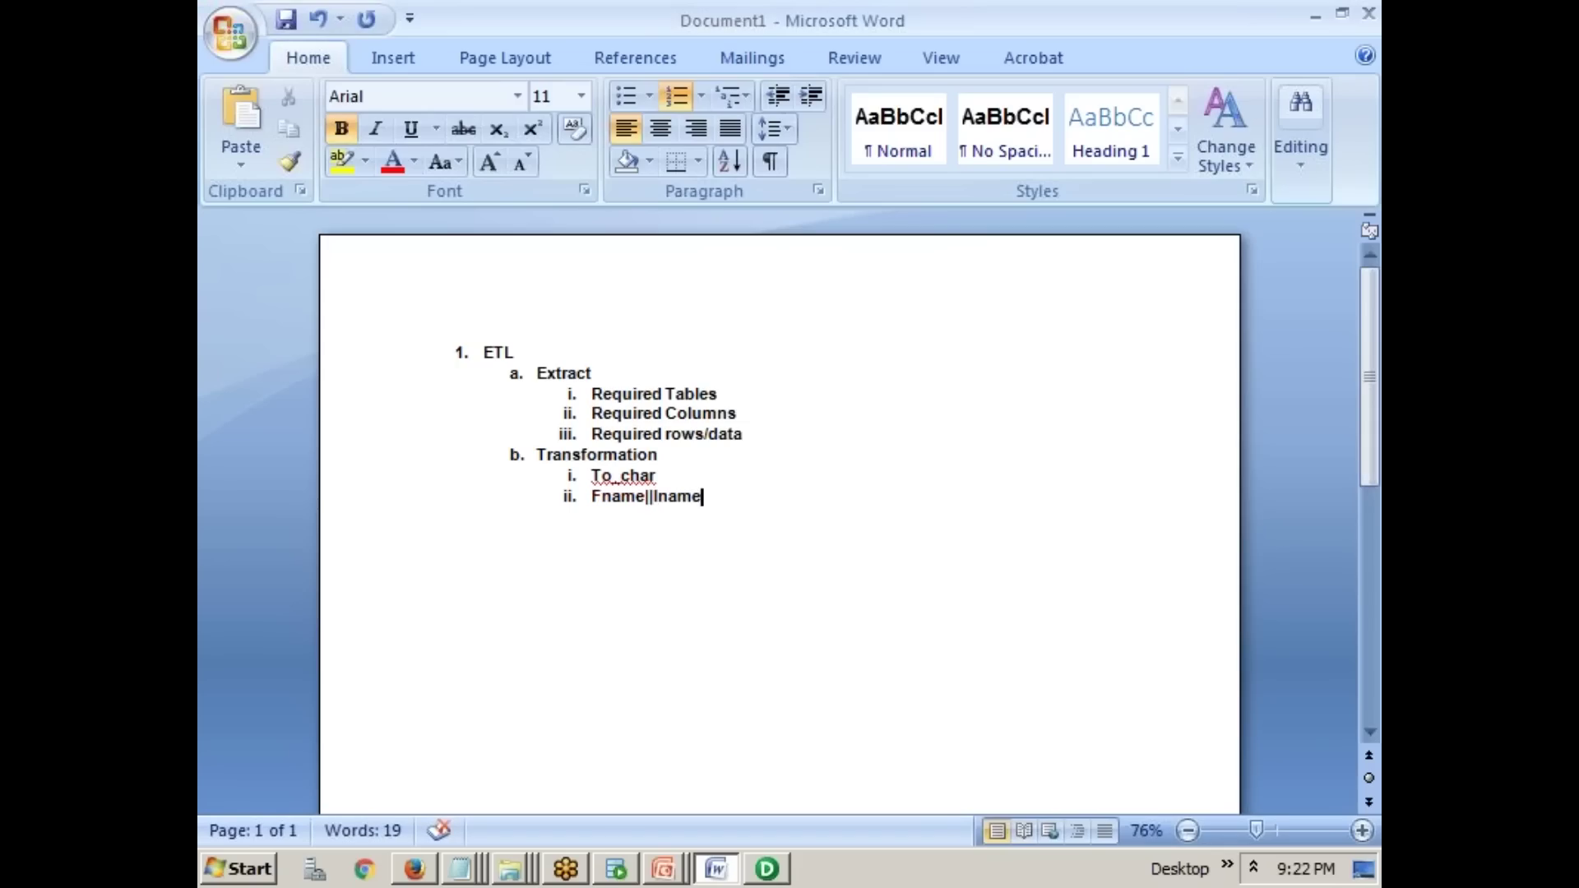
pyautogui.press('Return')
pyautogui.write('$')
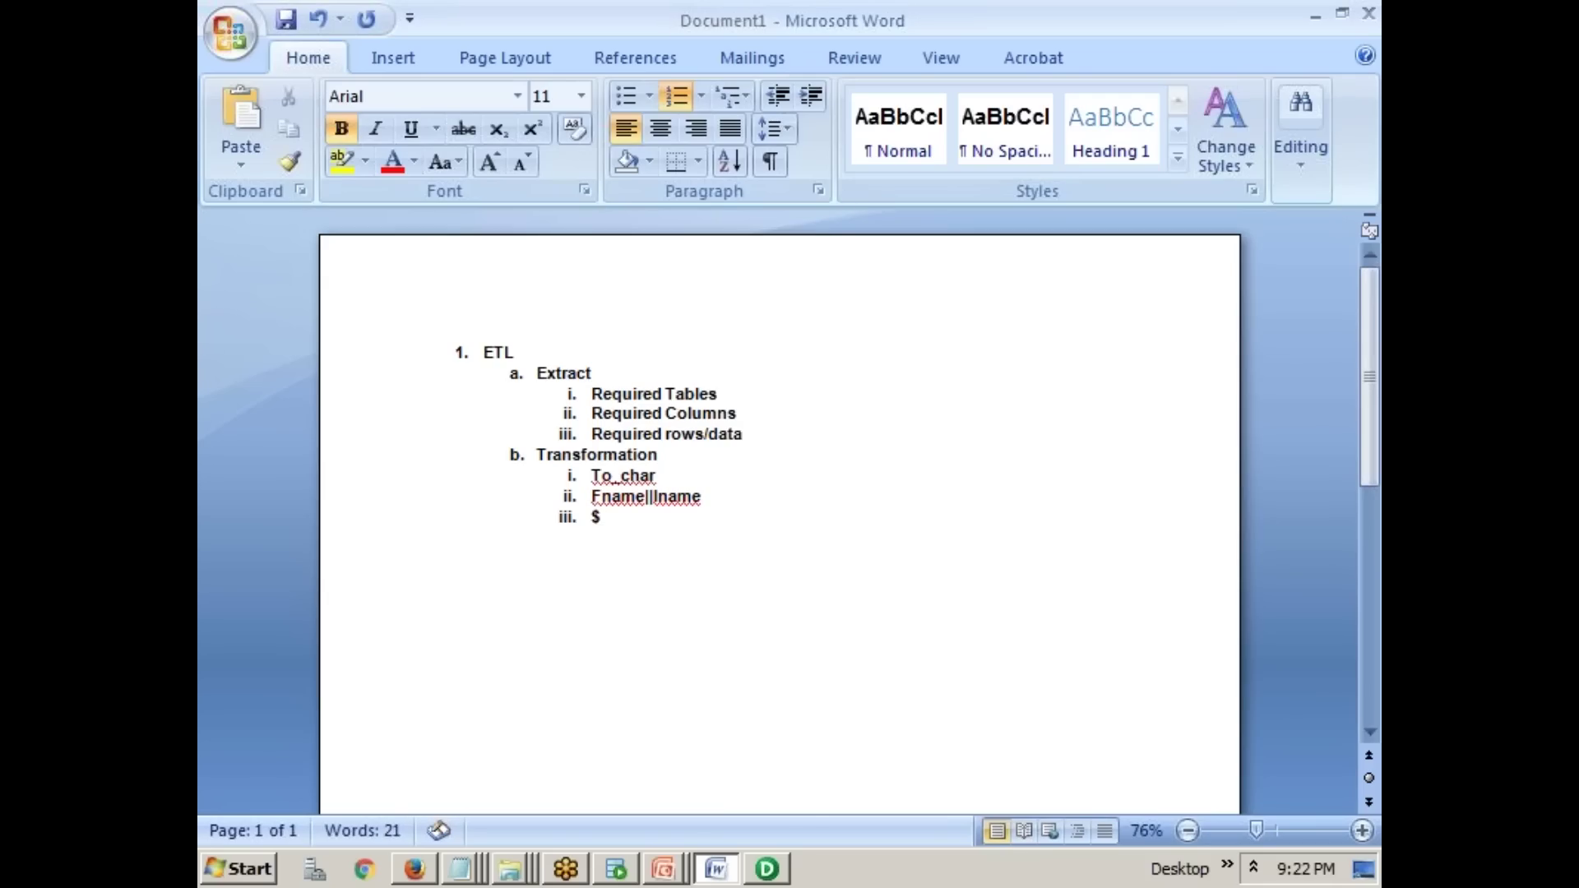
pyautogui.write(' --> Rs')
pyautogui.press('Return')
pyautogui.write('KM')
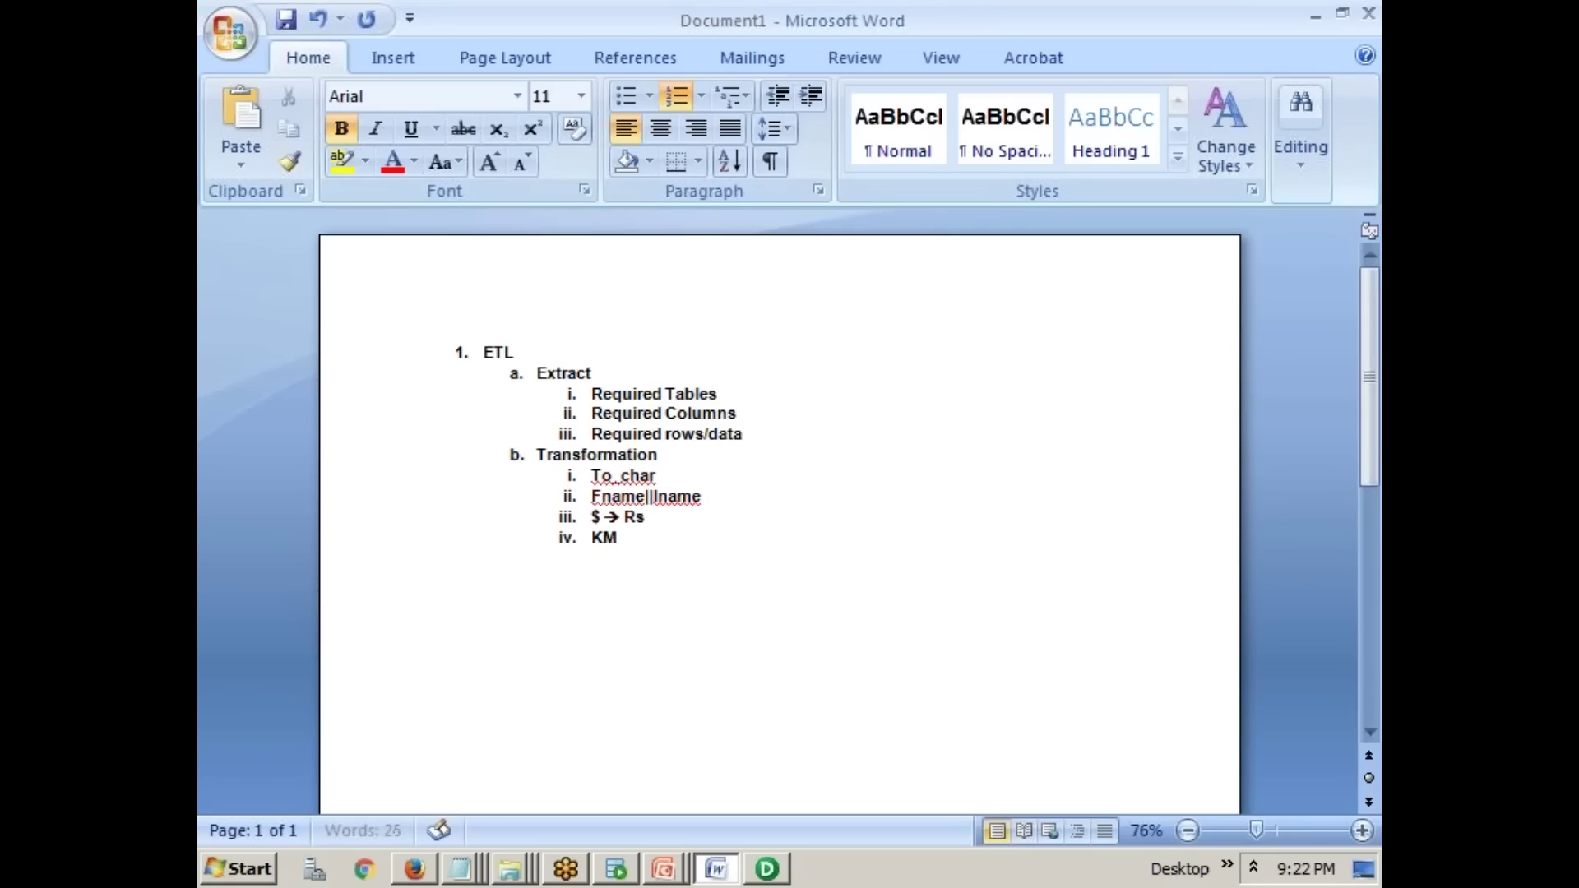
pyautogui.write(' -->')
pyautogui.write('miles')
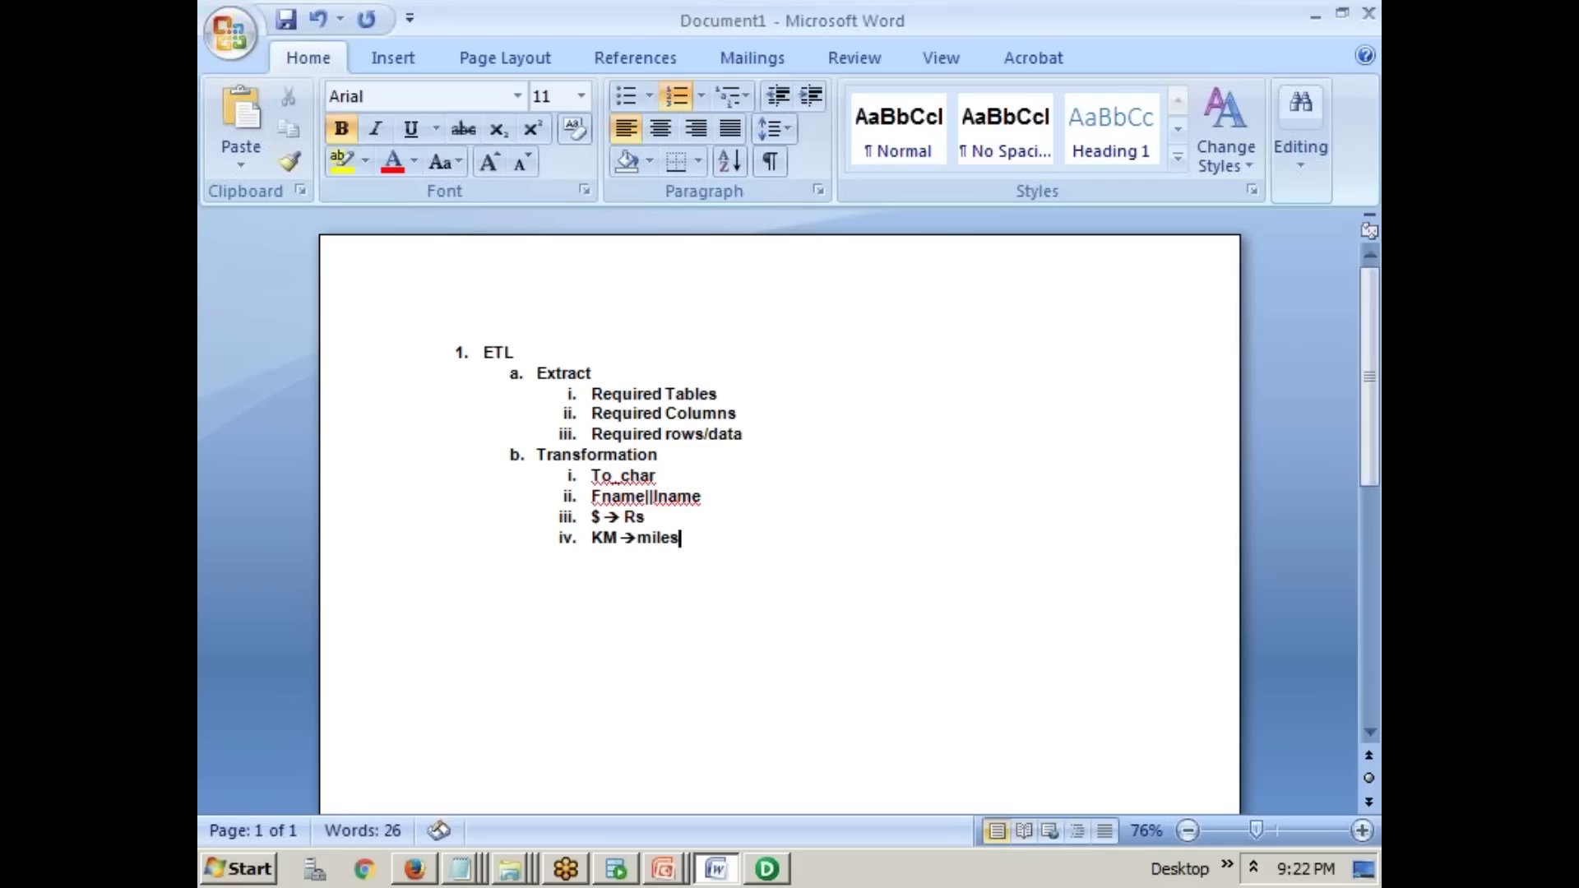
# - Add 'Loading into DW' as main outline step c
pyautogui.press('Return')
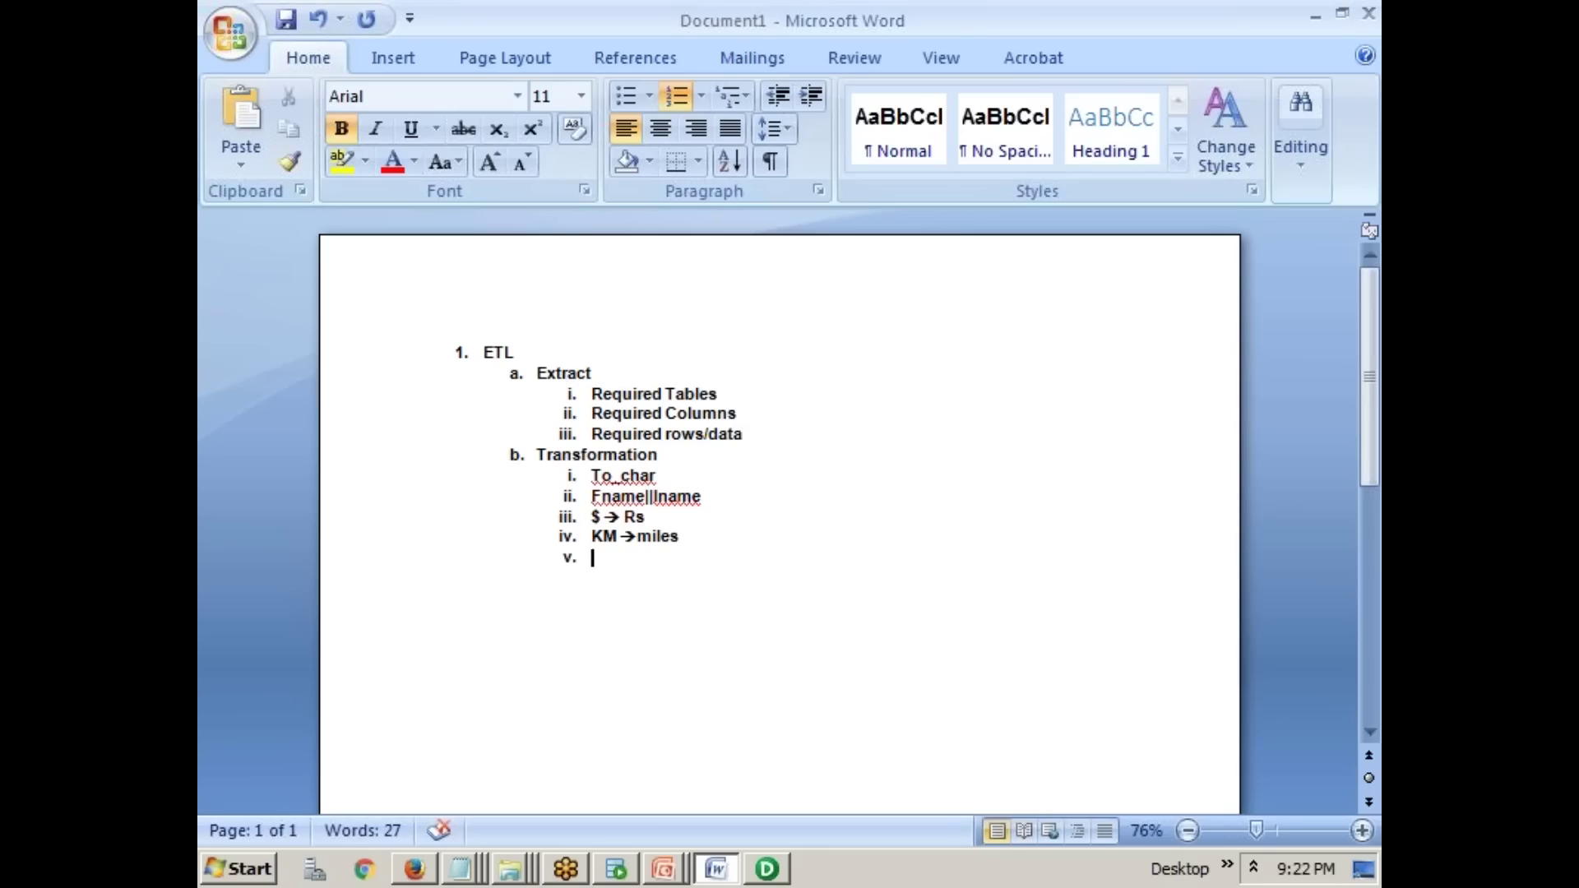
pyautogui.hotkey('shift', 'Tab')
pyautogui.write('Load')
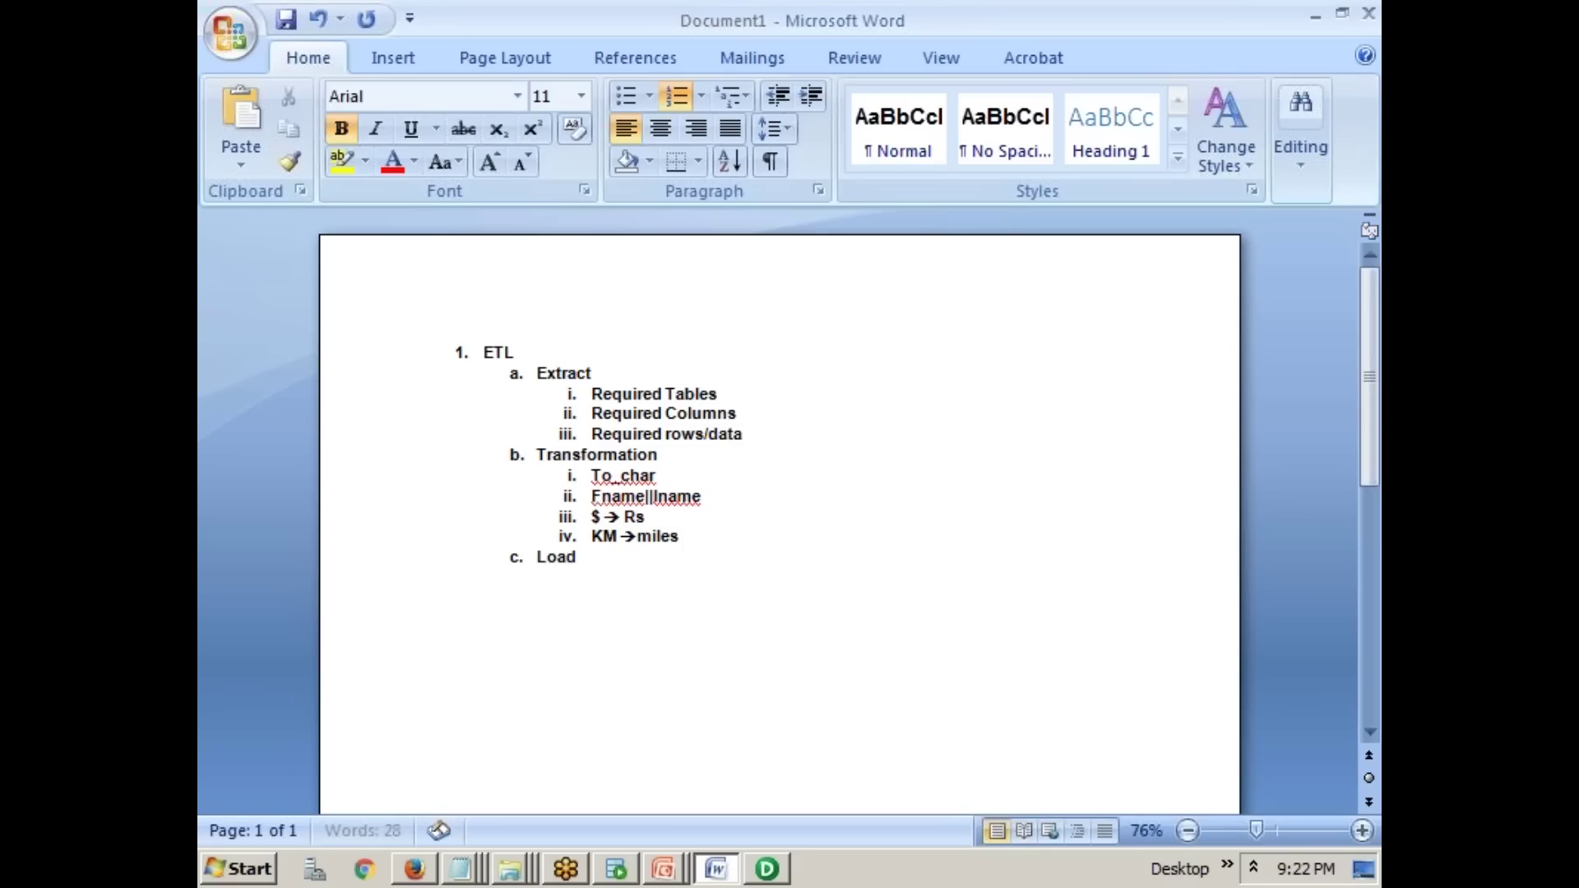
pyautogui.write('ing into DW')
pyautogui.click(638, 374)
# - Reword headings to 'Extract from OLTP' and 'Transformation (staging area)', then return to the DW Architecture slide show
pyautogui.write('from ')
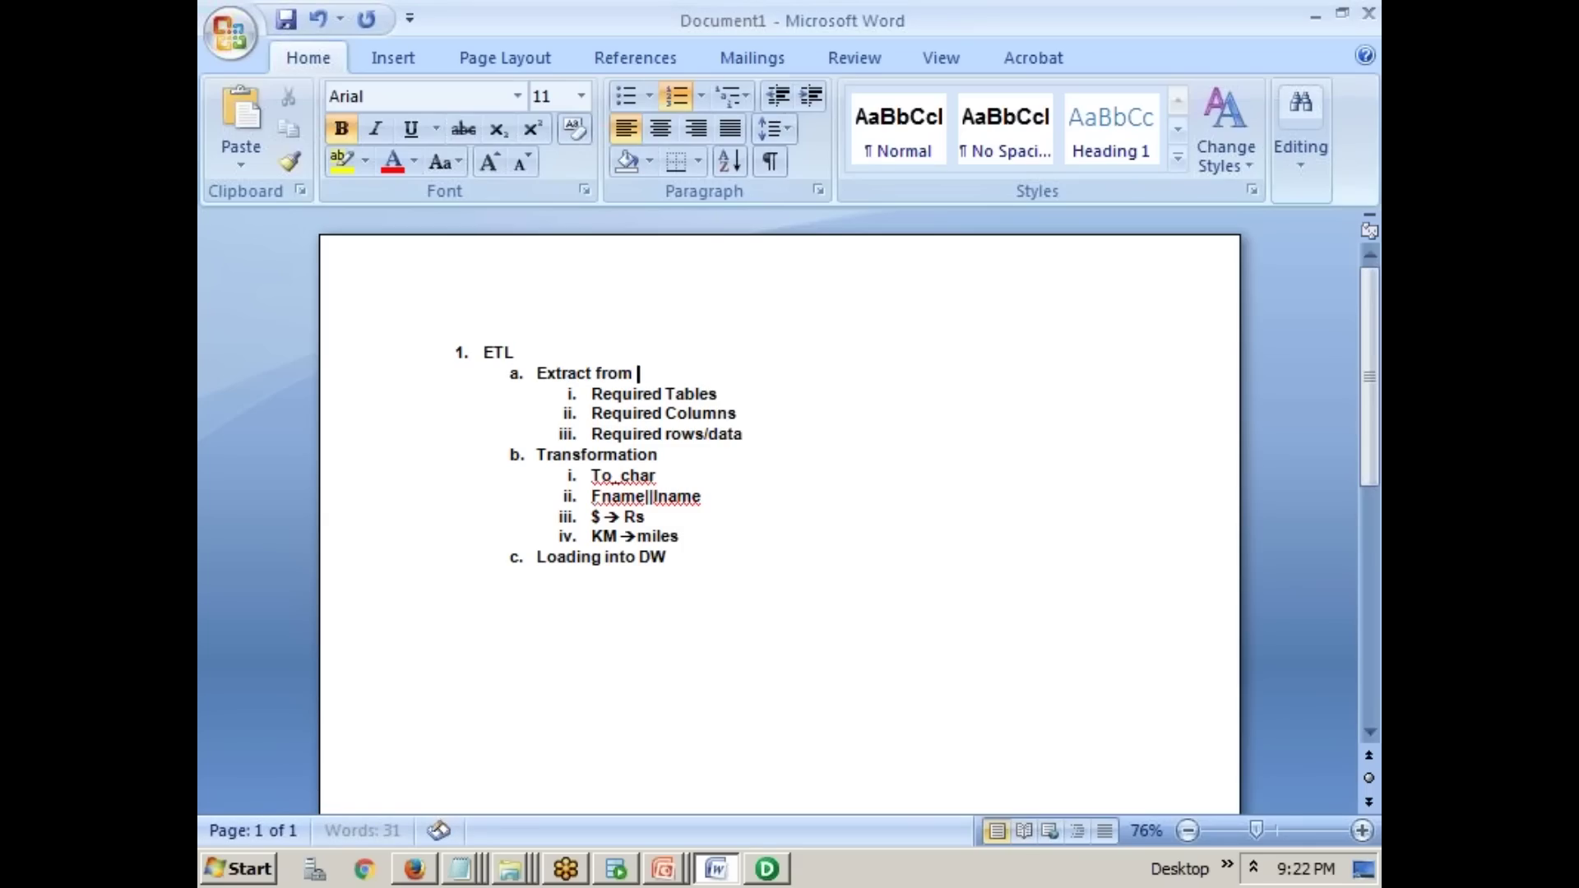
pyautogui.write('OLTP')
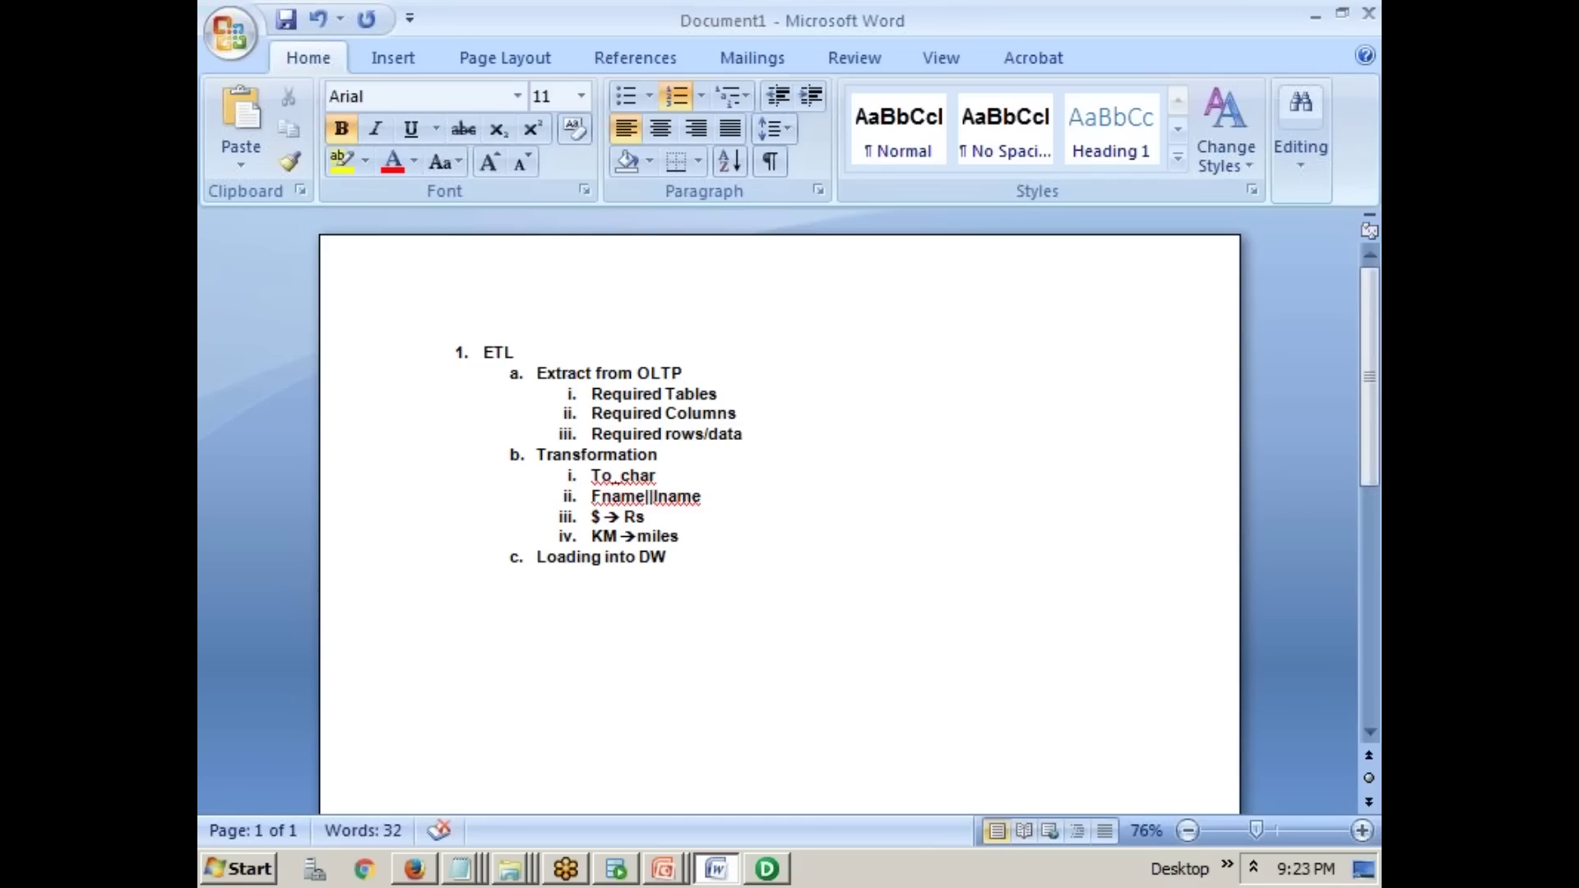
pyautogui.click(697, 458)
pyautogui.write('(staging area')
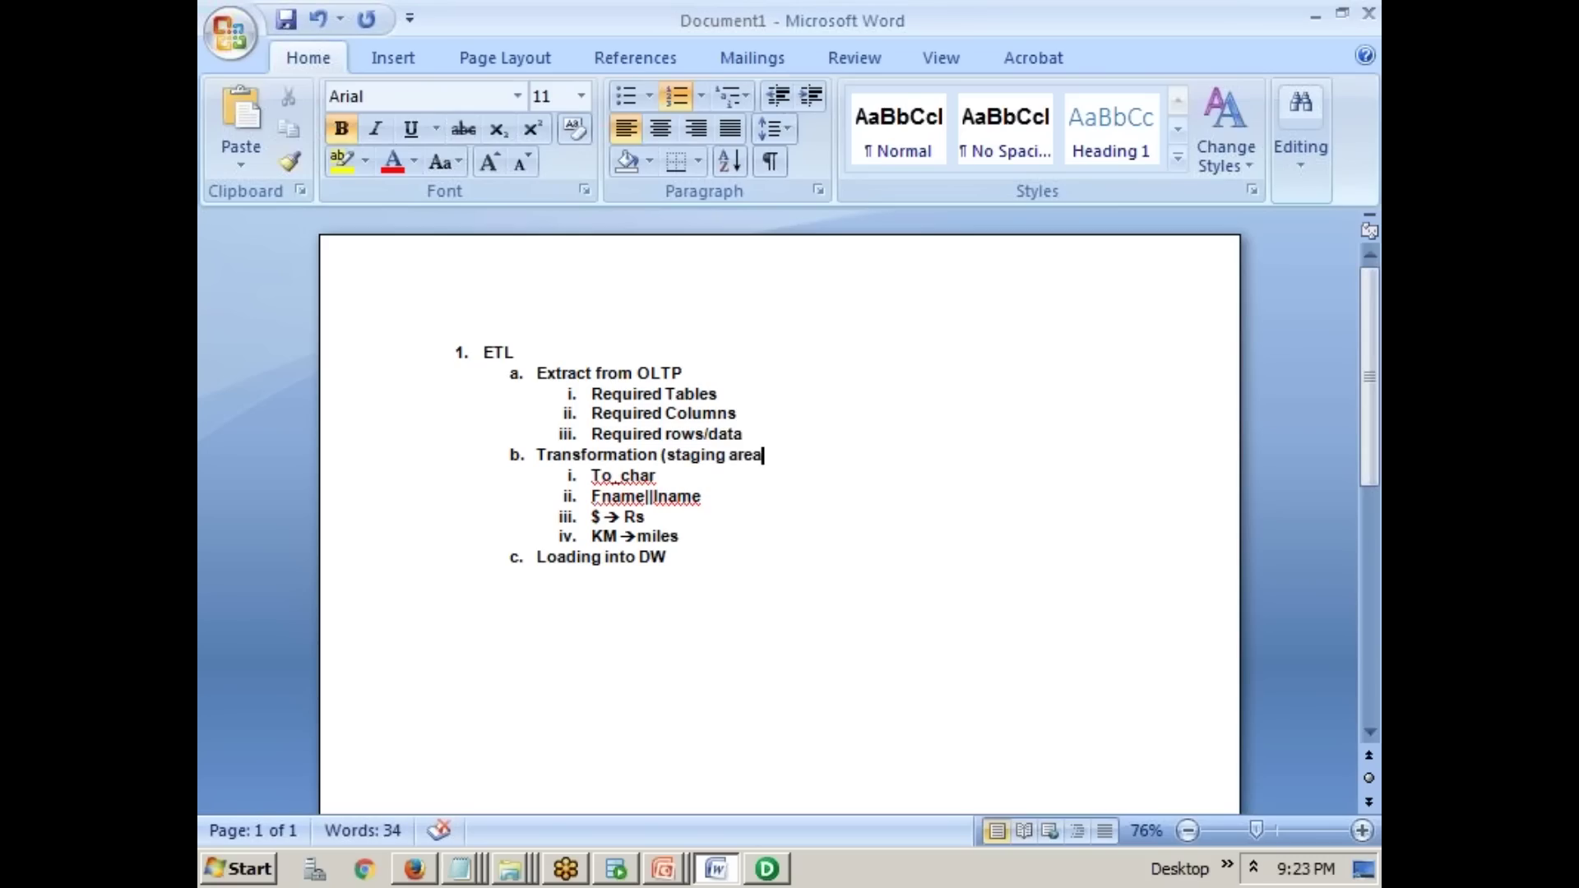
pyautogui.write(')')
pyautogui.click(657, 864)
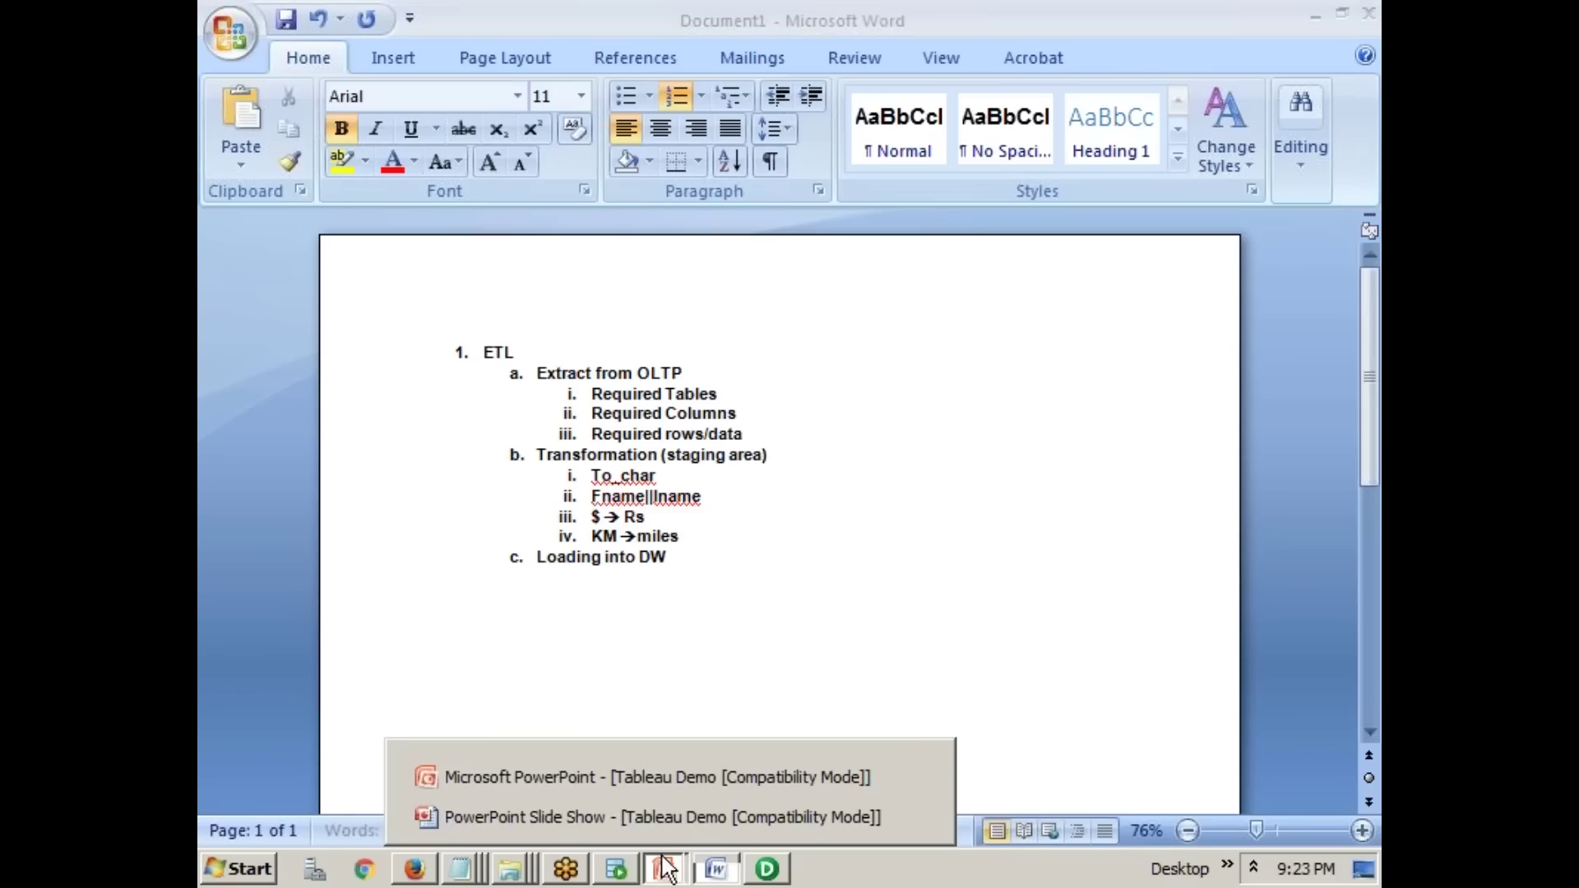
pyautogui.click(656, 815)
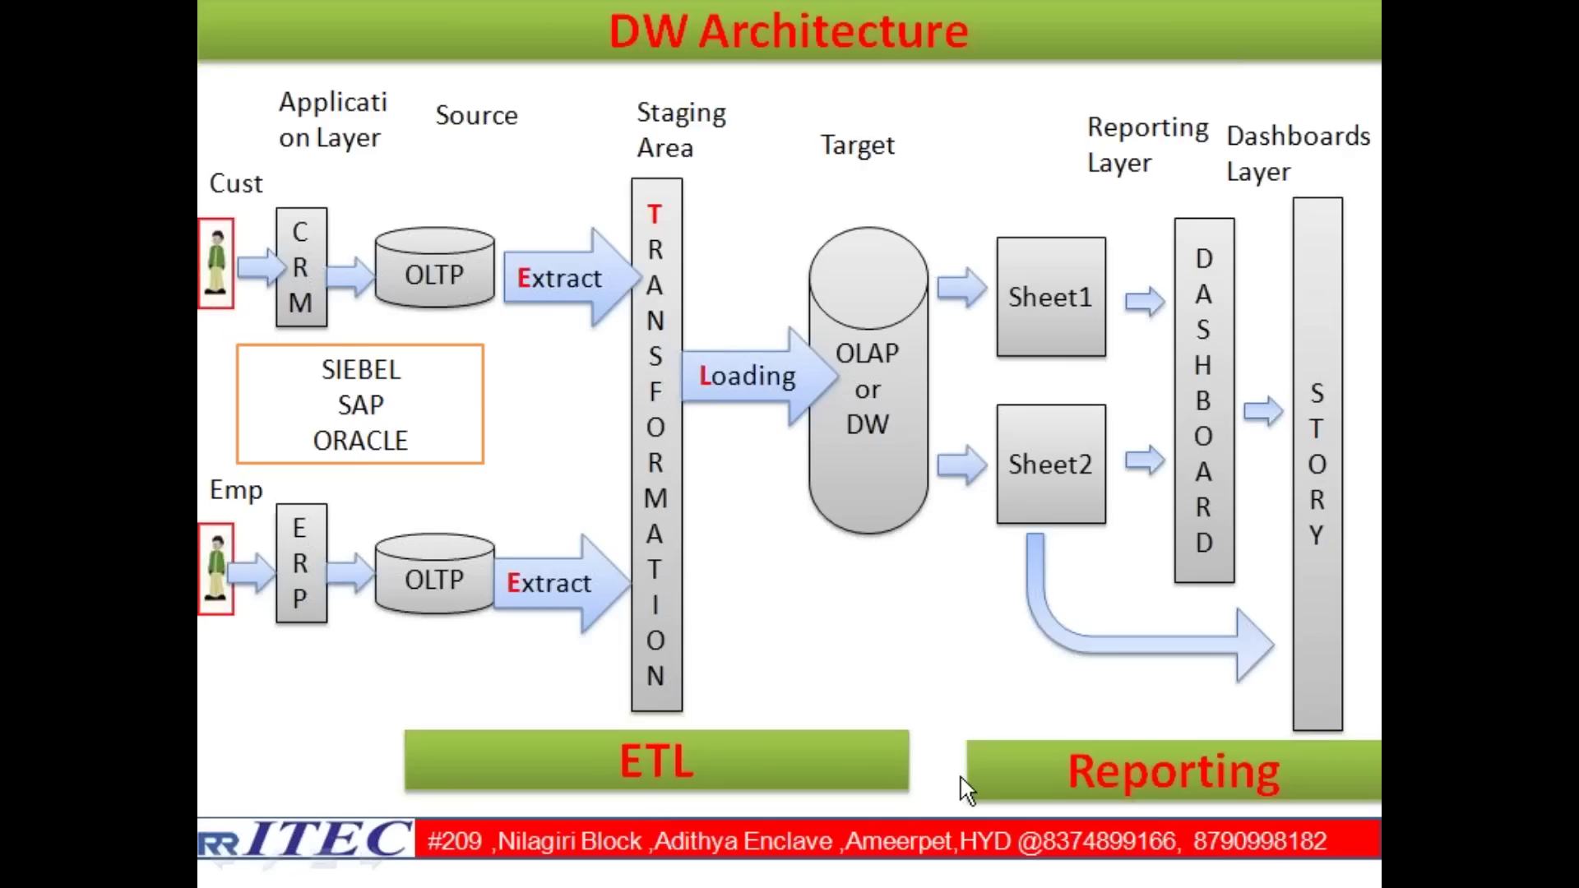
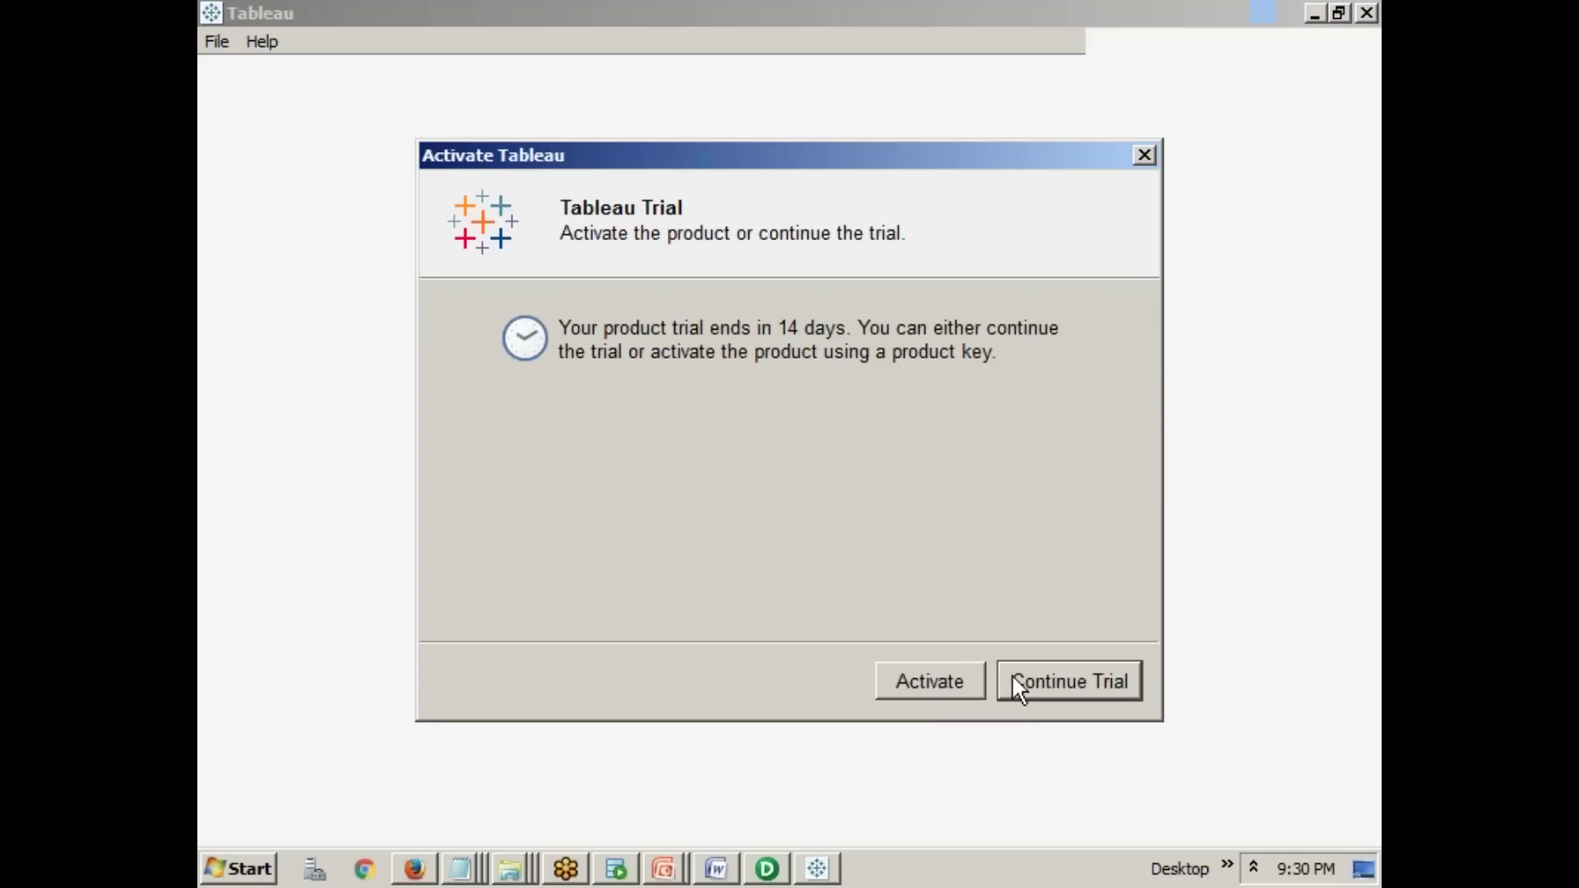
# - Choose Continue Trial in the Activate Tableau dialog instead of activating
pyautogui.click(1018, 689)
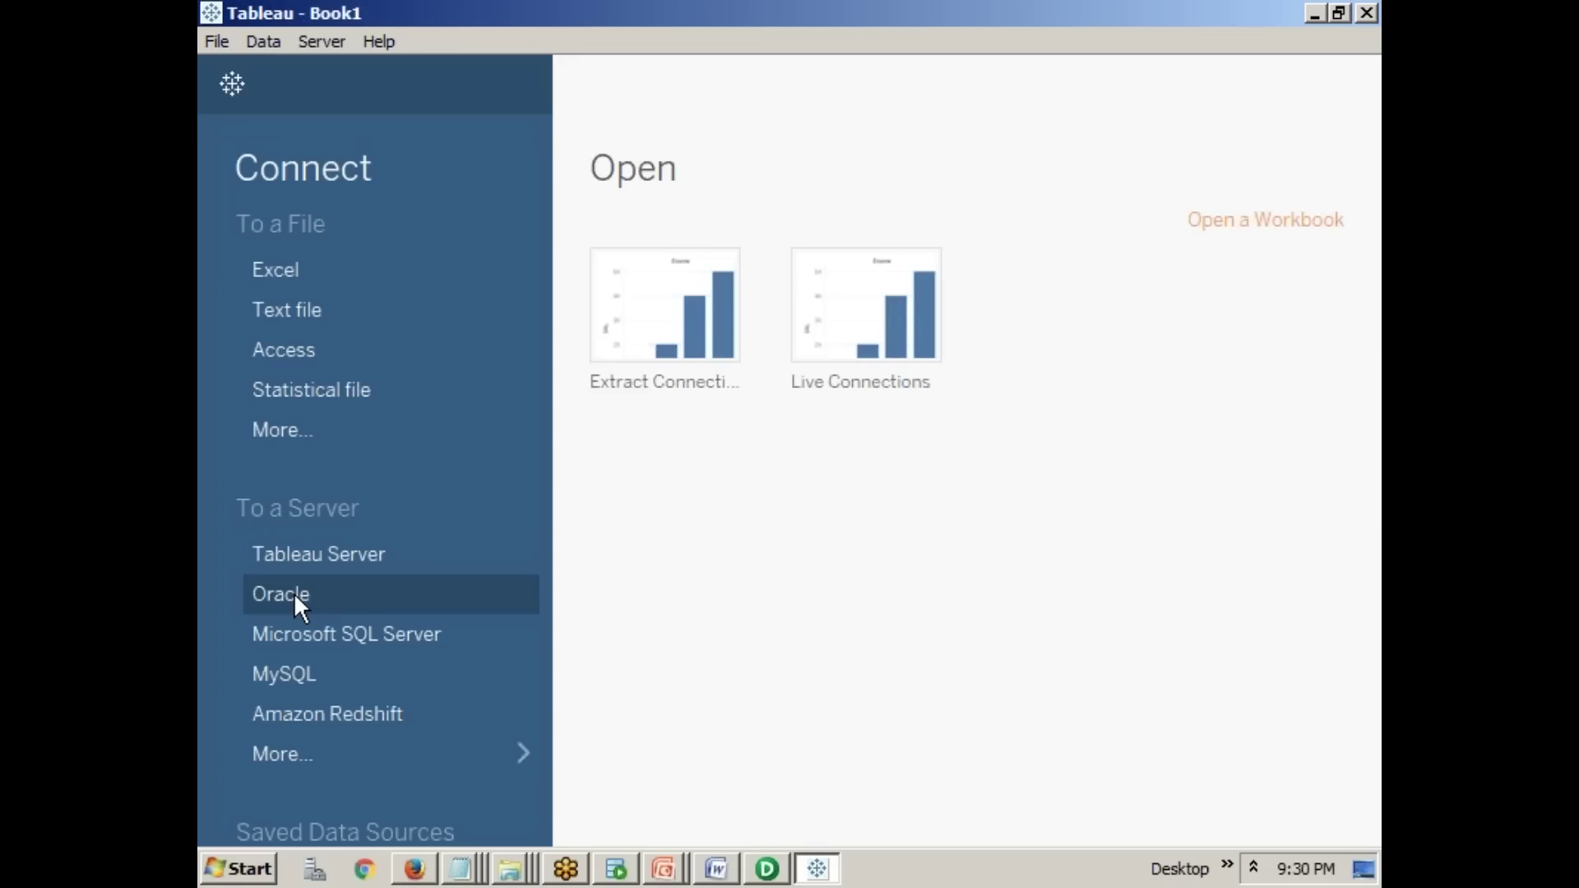
# - Connect to Oracle server ORCL with the demo username and its password
pyautogui.click(295, 594)
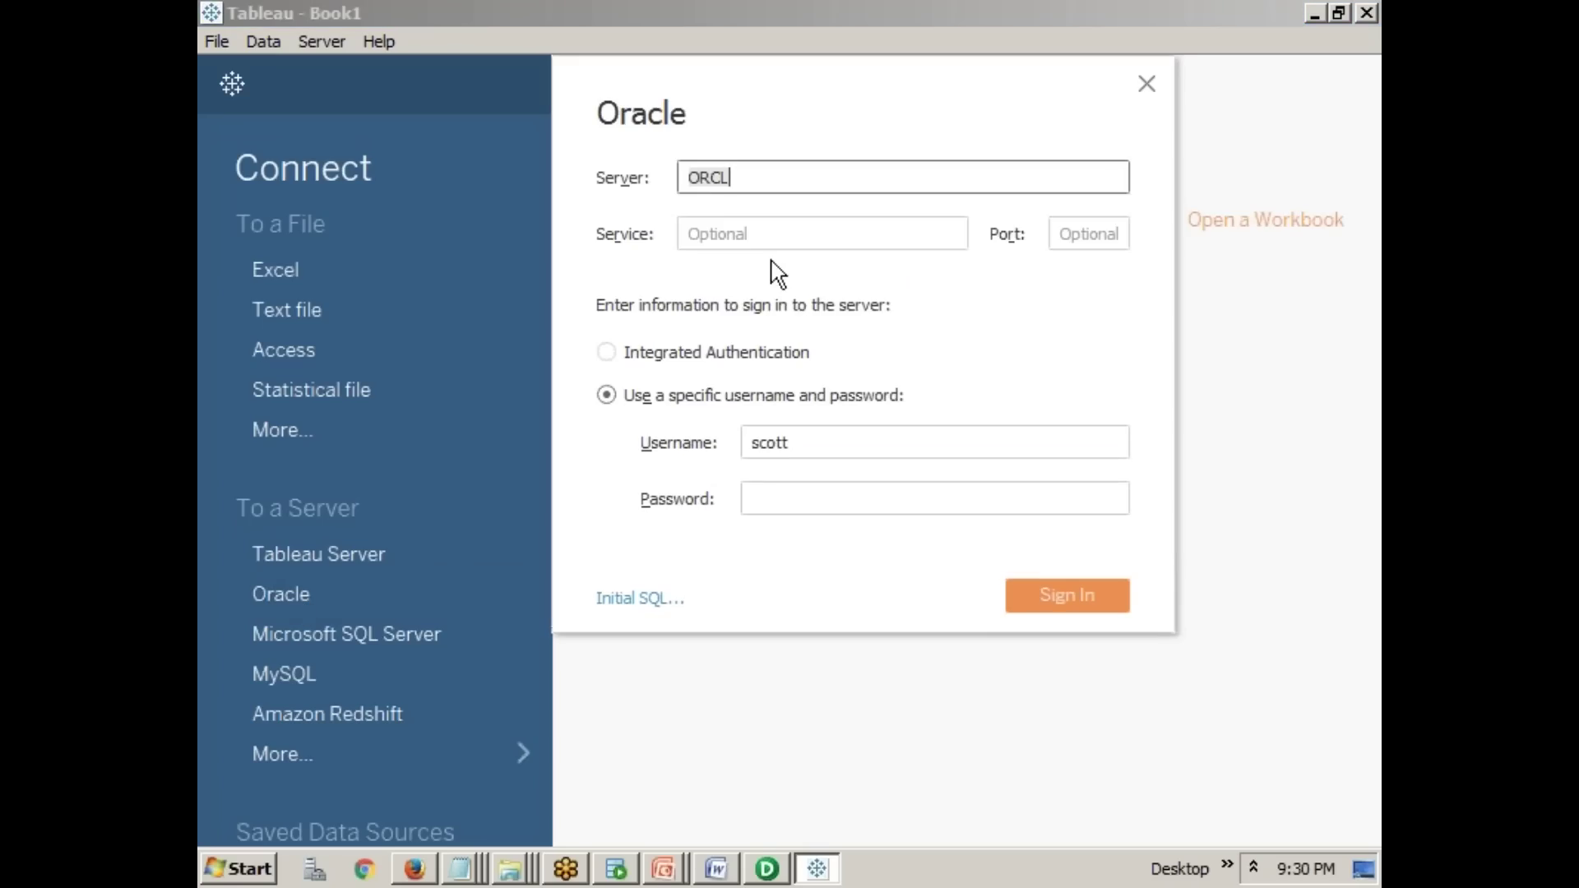
pyautogui.click(766, 495)
pyautogui.write('tiger')
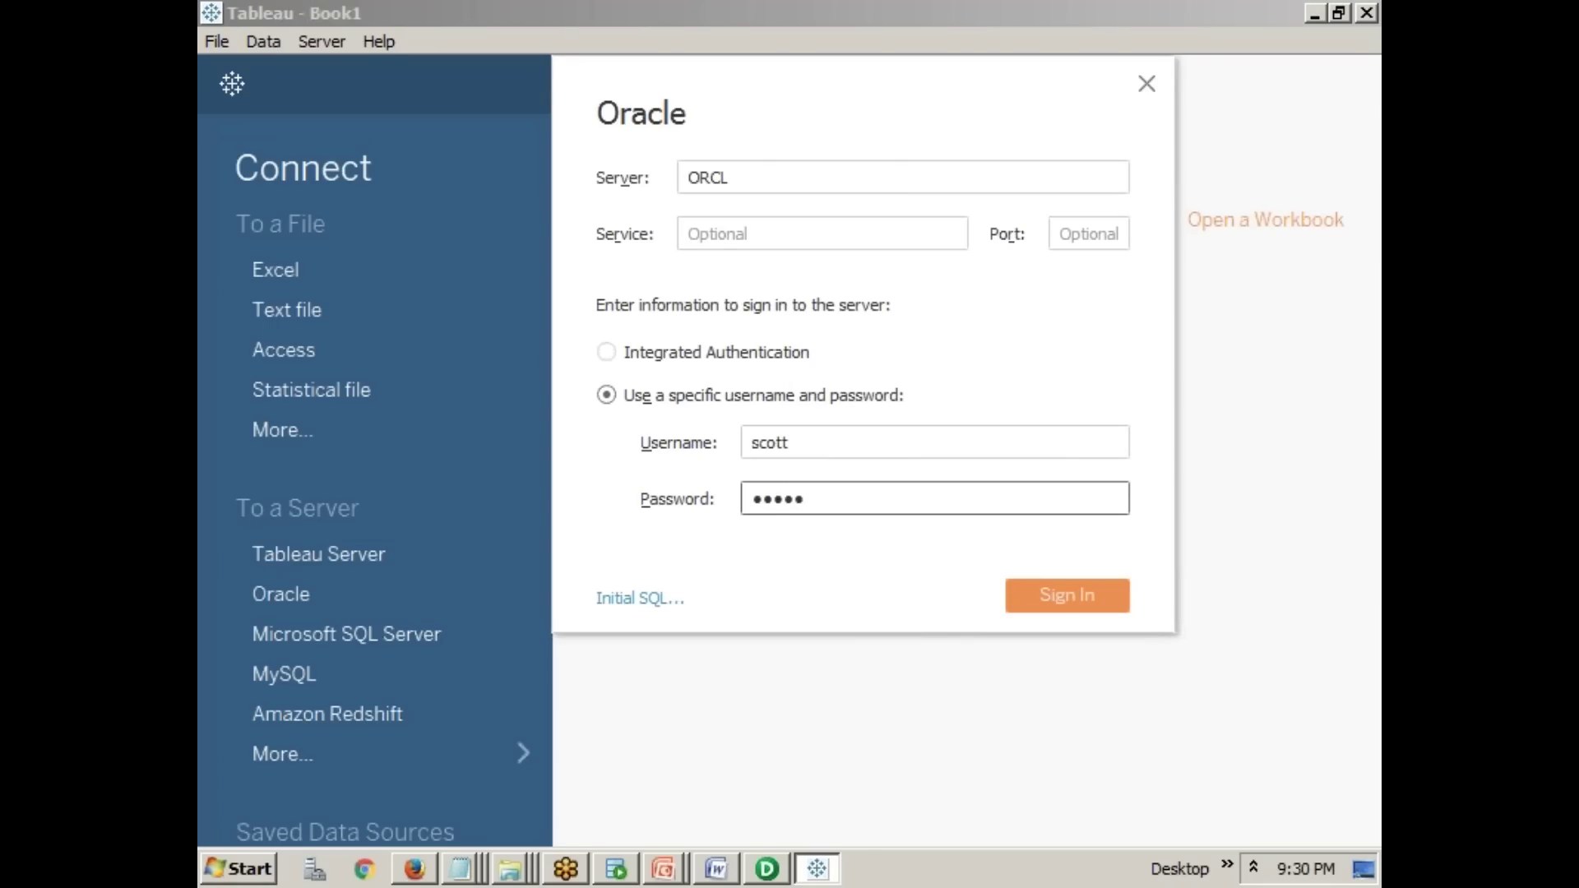
pyautogui.click(771, 186)
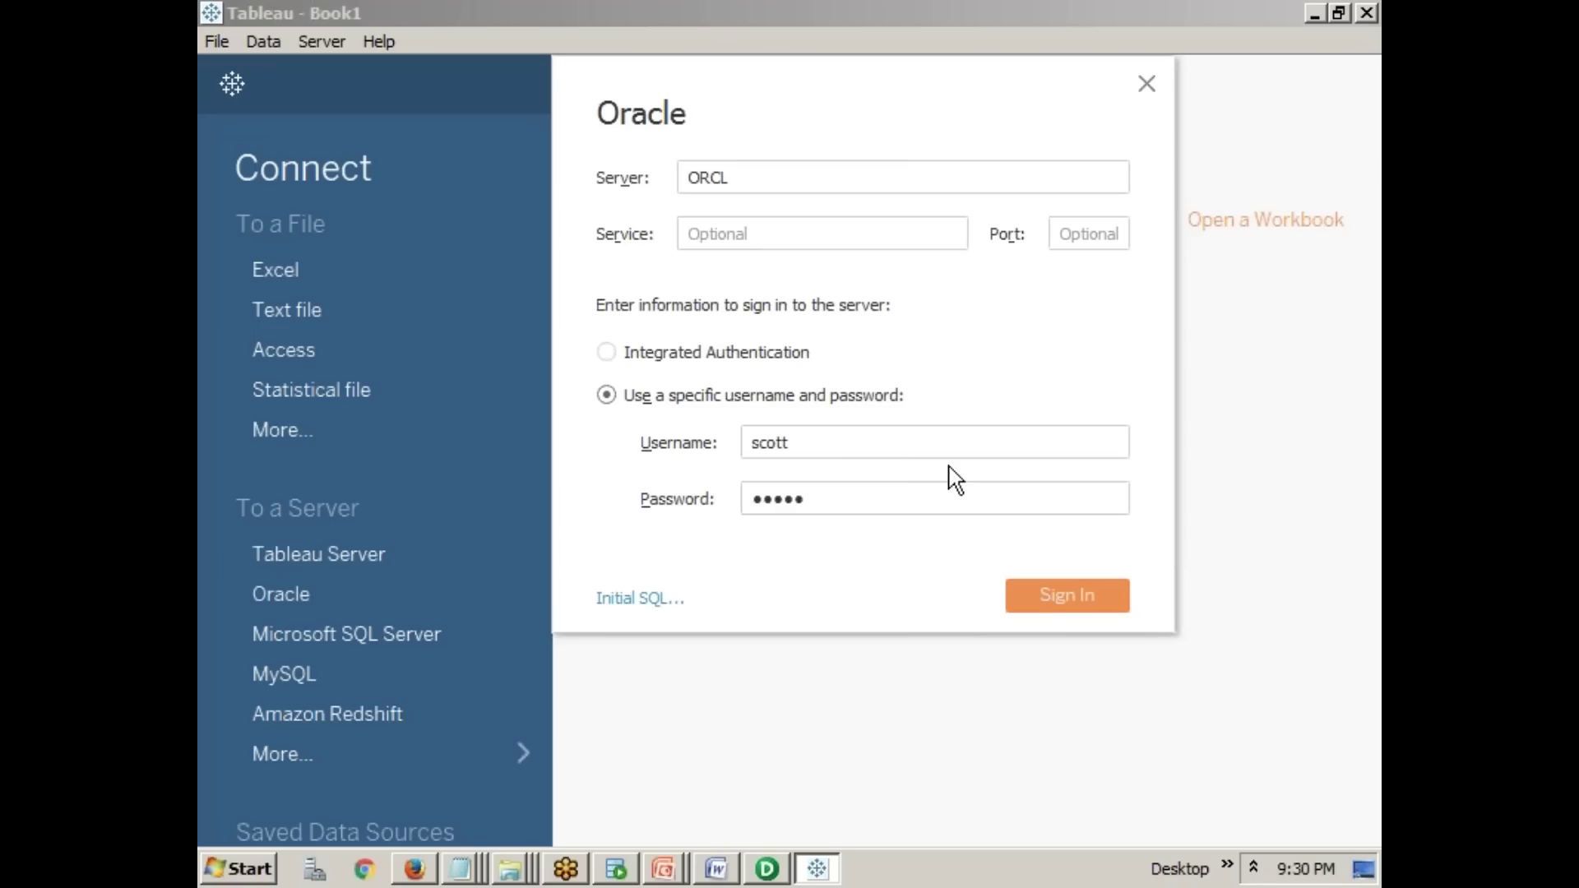
pyautogui.click(1033, 592)
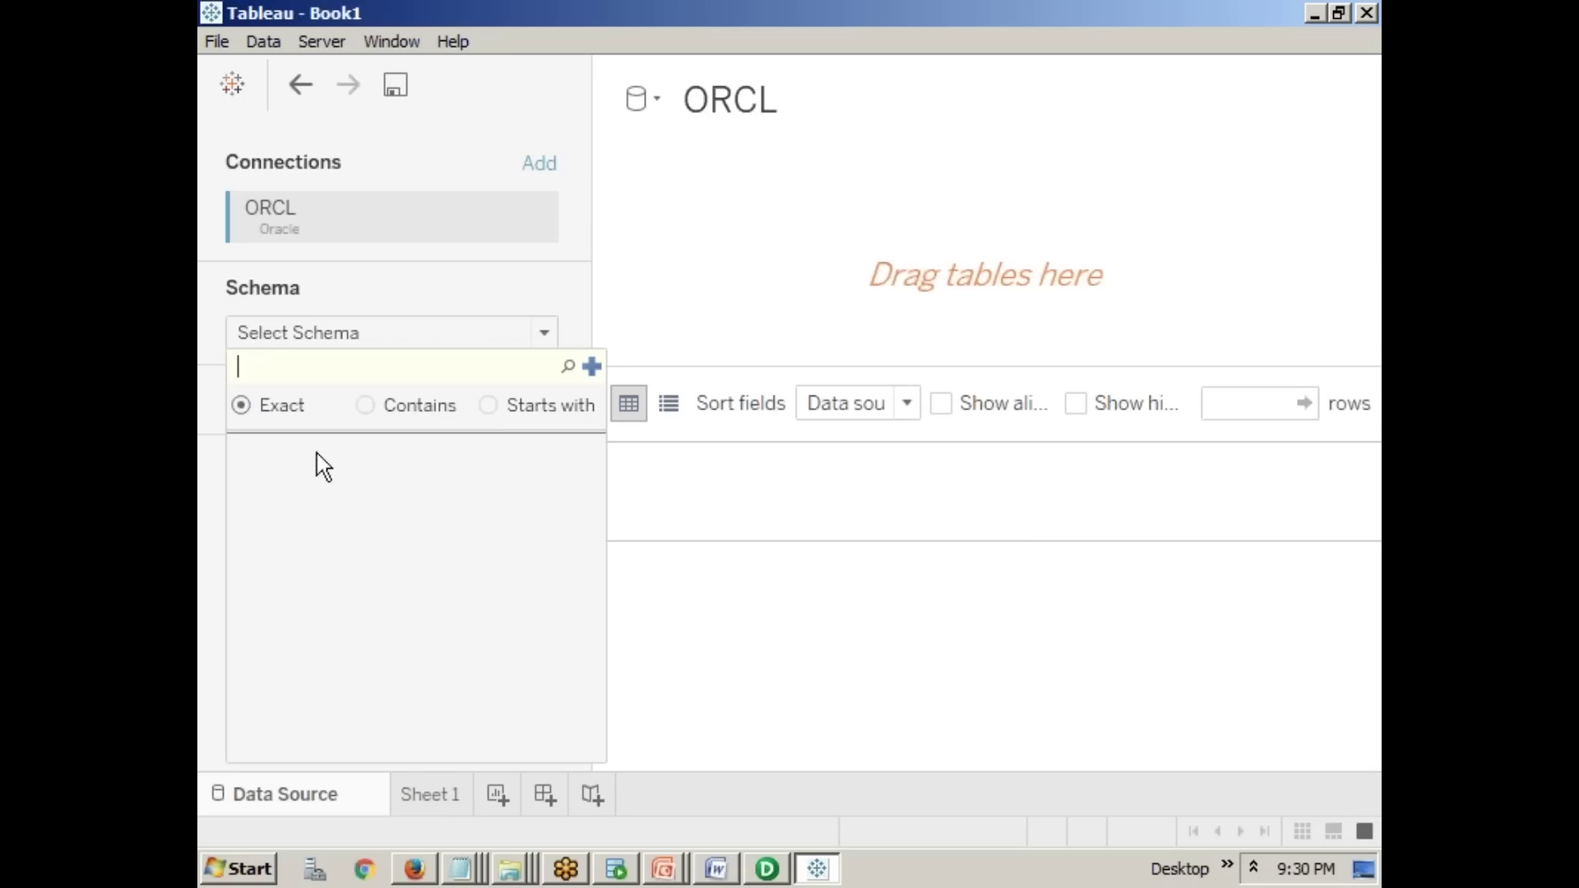
# - Pick the SCOTT schema and inner-join EMP with DEPT on Deptno = Deptno (Dept)
pyautogui.press('Return')
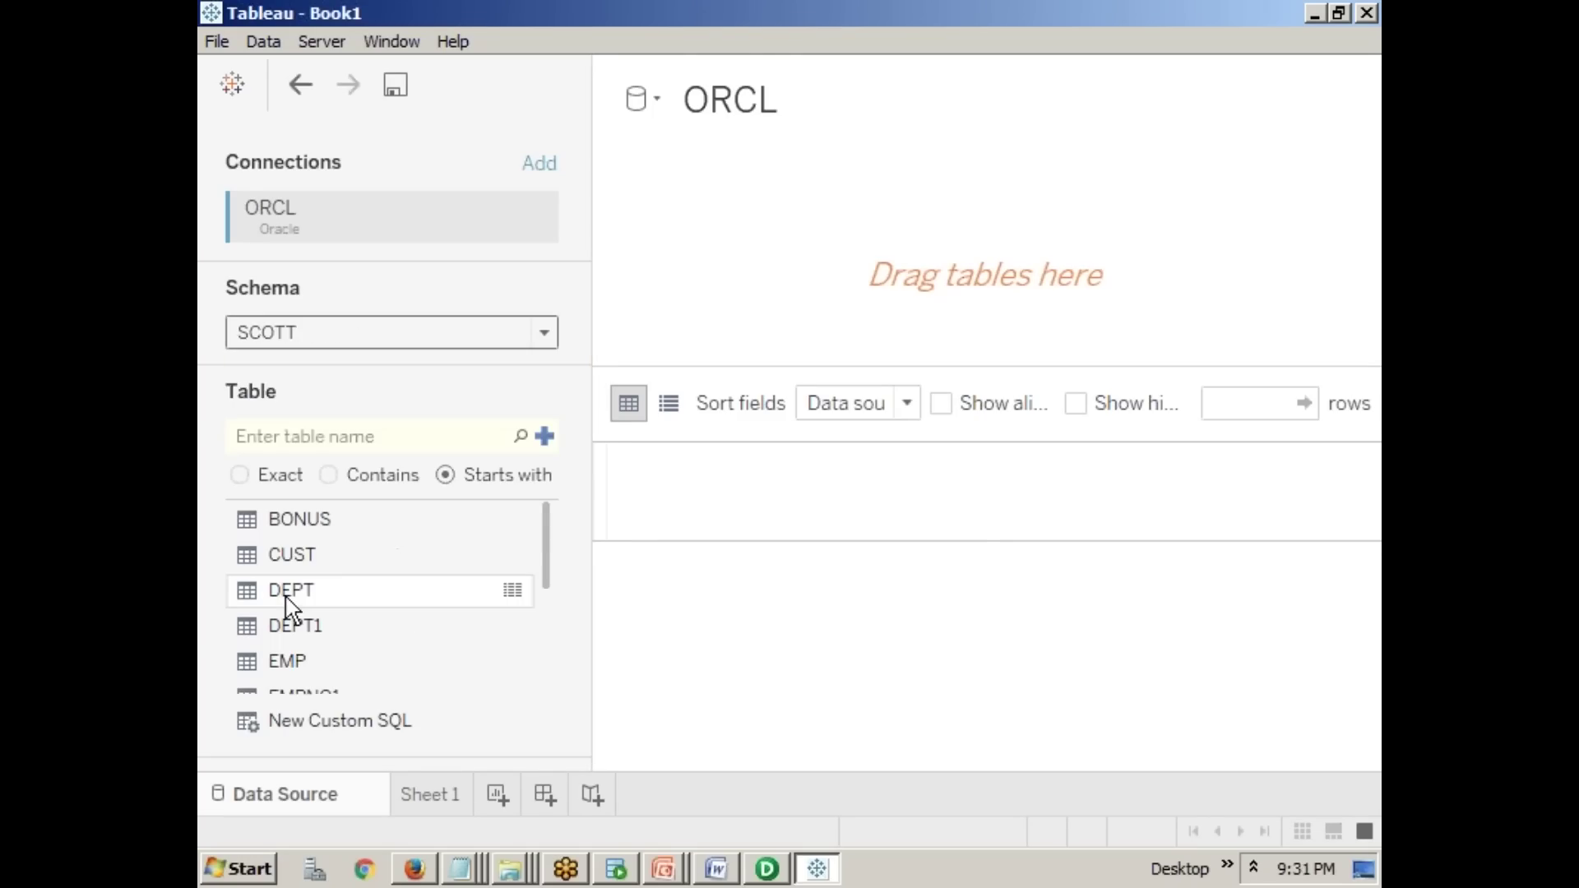
pyautogui.moveTo(288, 659); pyautogui.dragTo(731, 284)
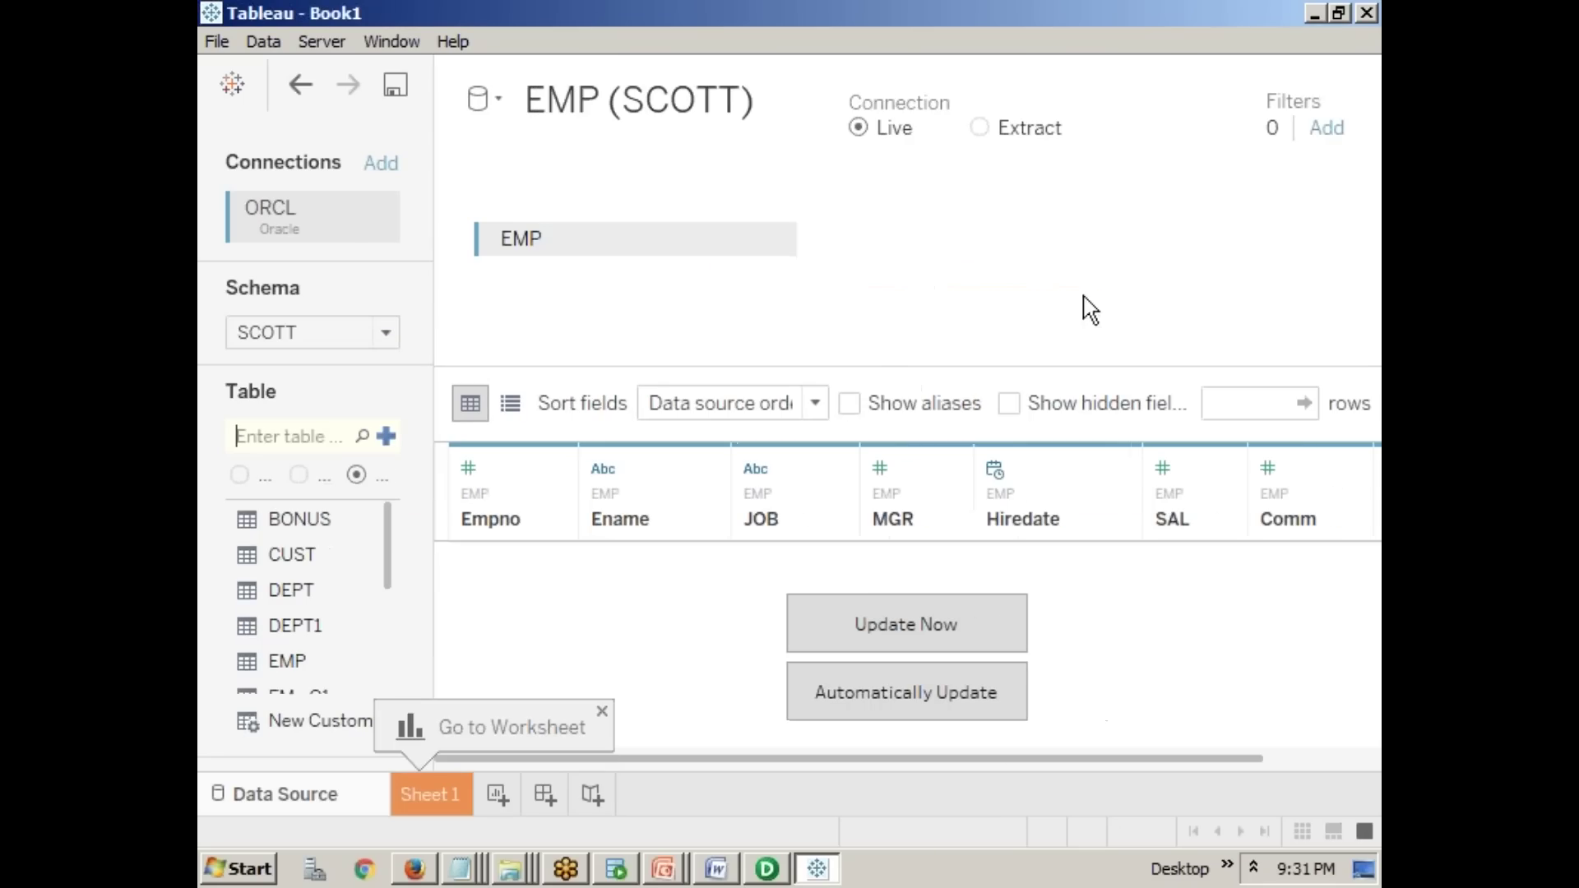
pyautogui.moveTo(301, 596); pyautogui.dragTo(983, 282)
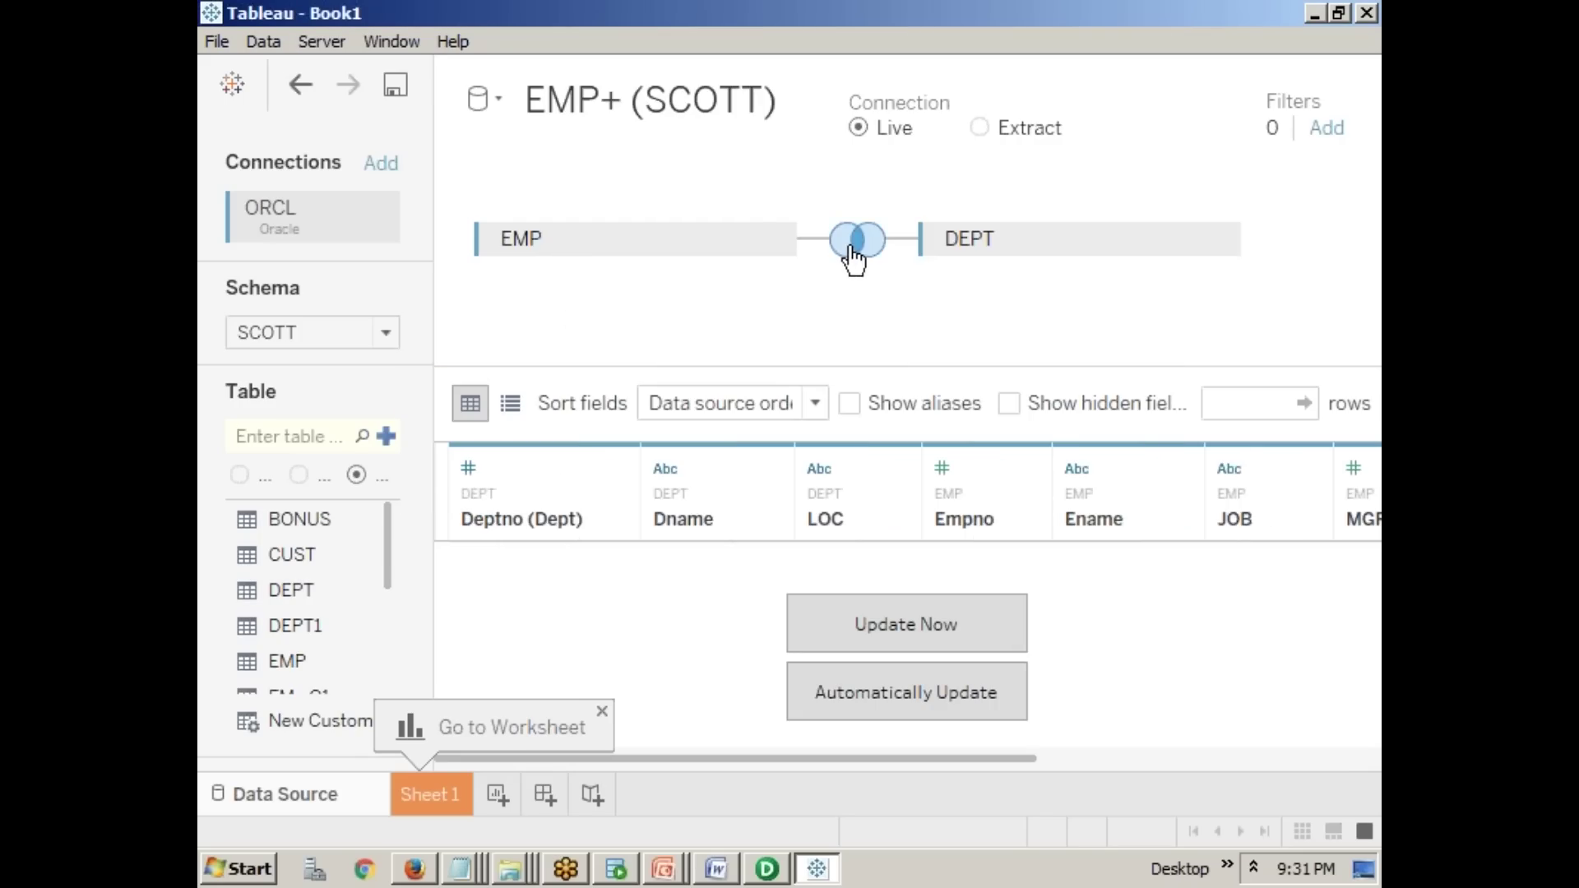
pyautogui.click(858, 250)
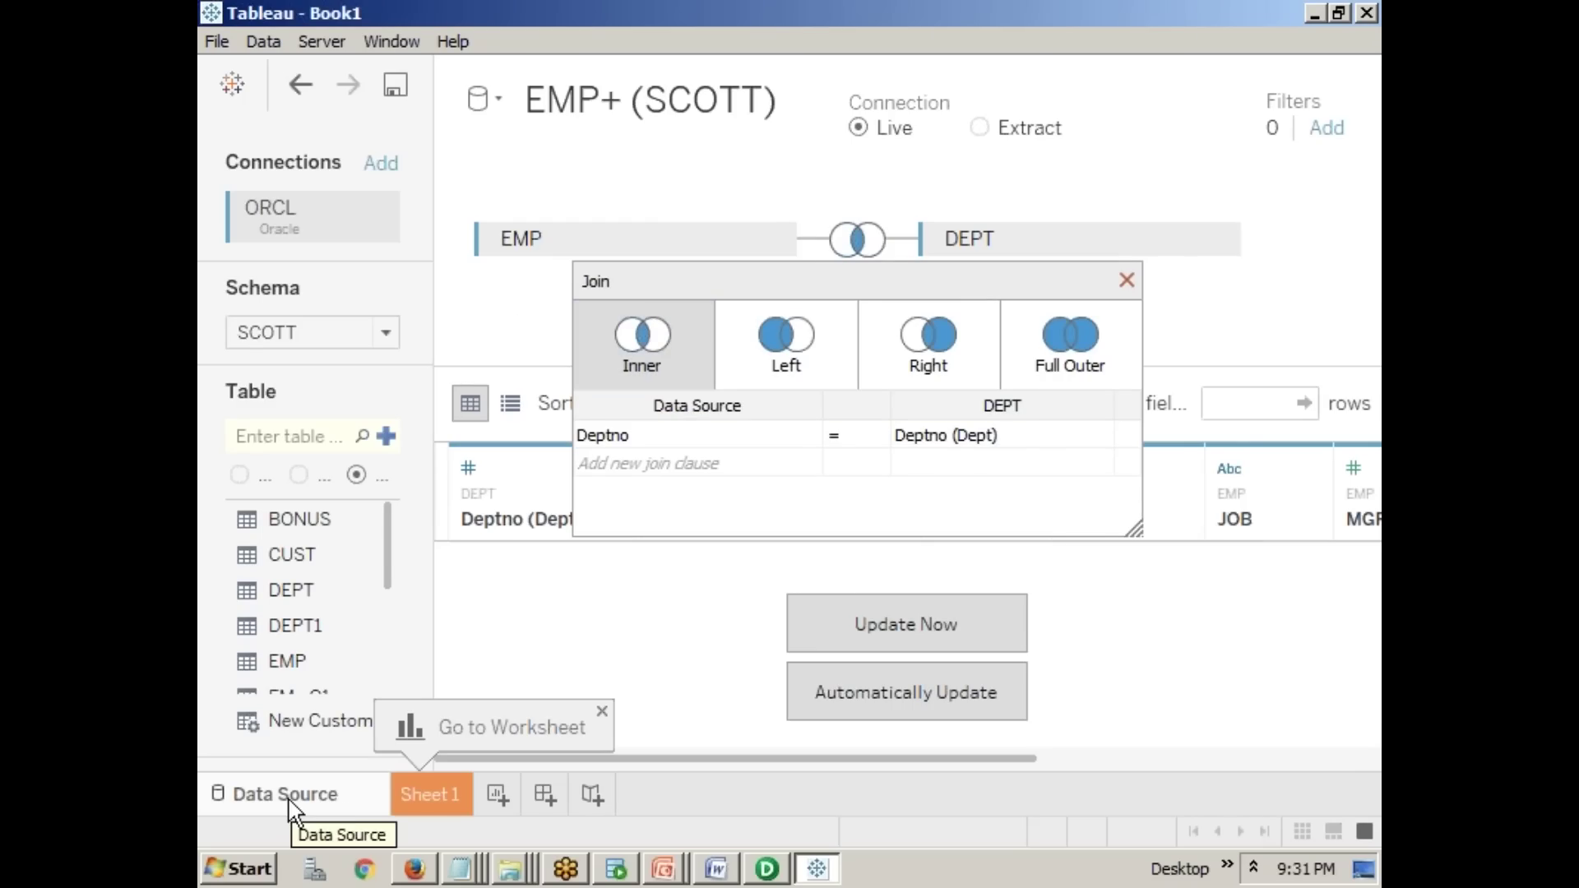
# - Open the empty Sheet 1 worksheet, briefly checking the PowerPoint slide show
pyautogui.click(435, 797)
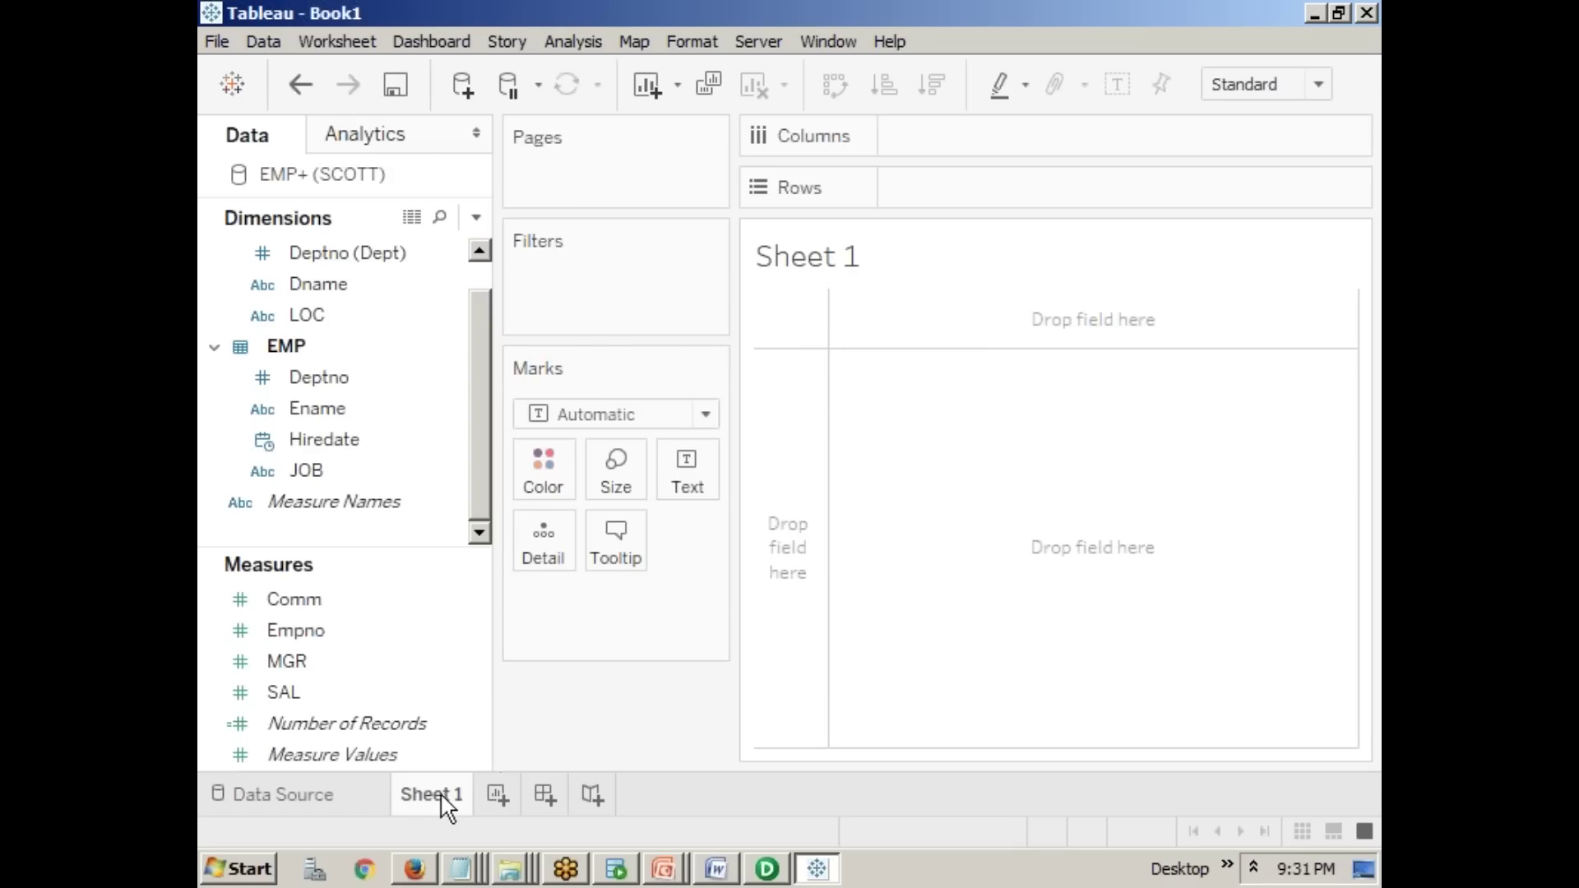
pyautogui.moveTo(429, 811)
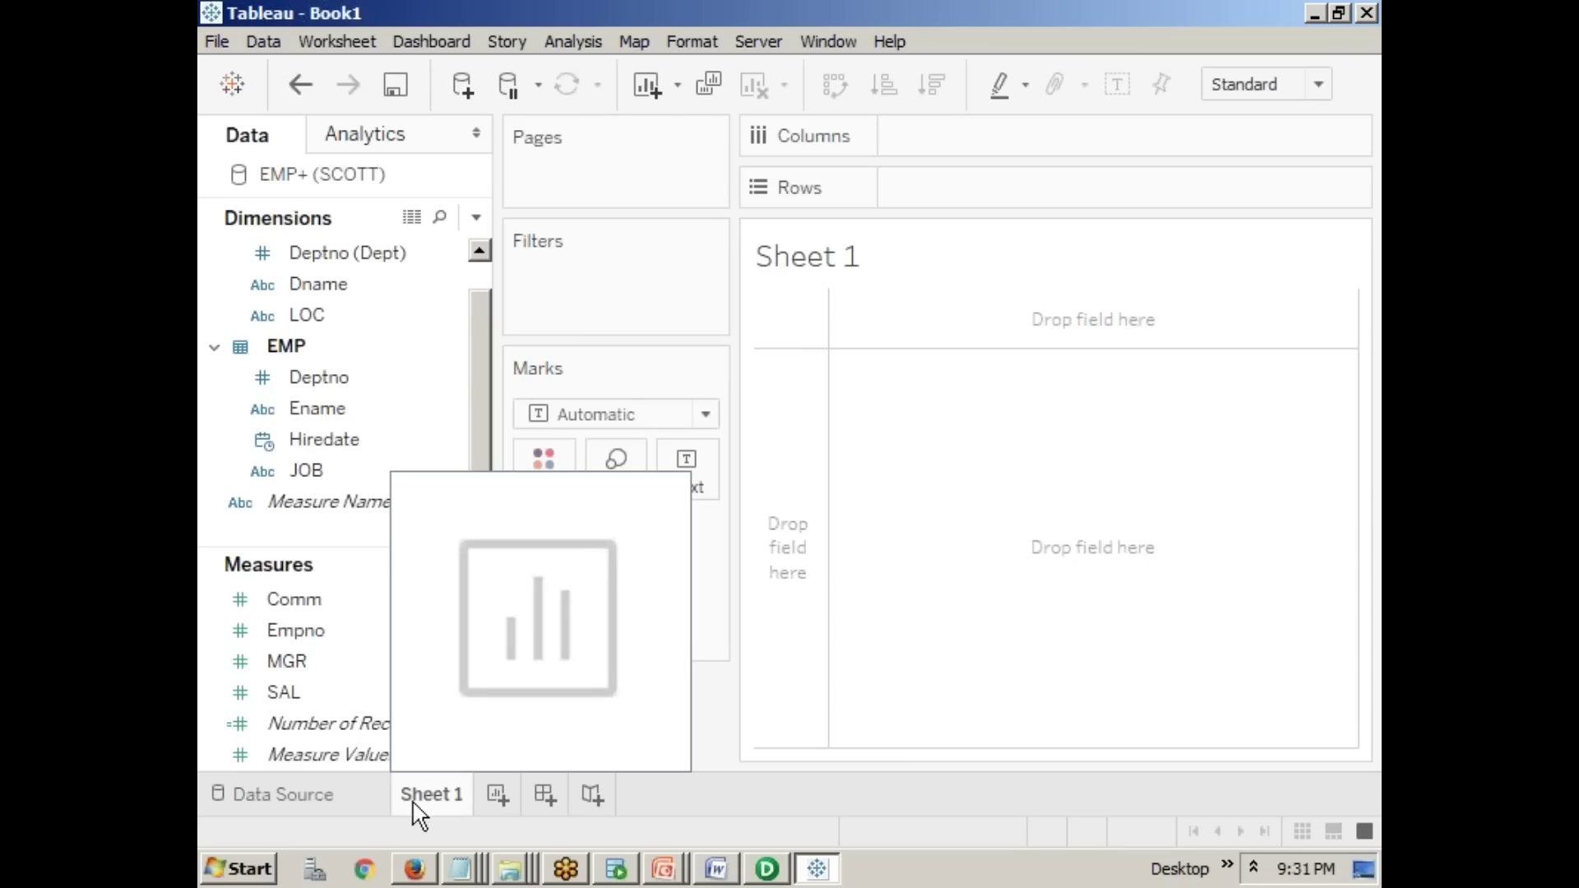
pyautogui.click(663, 870)
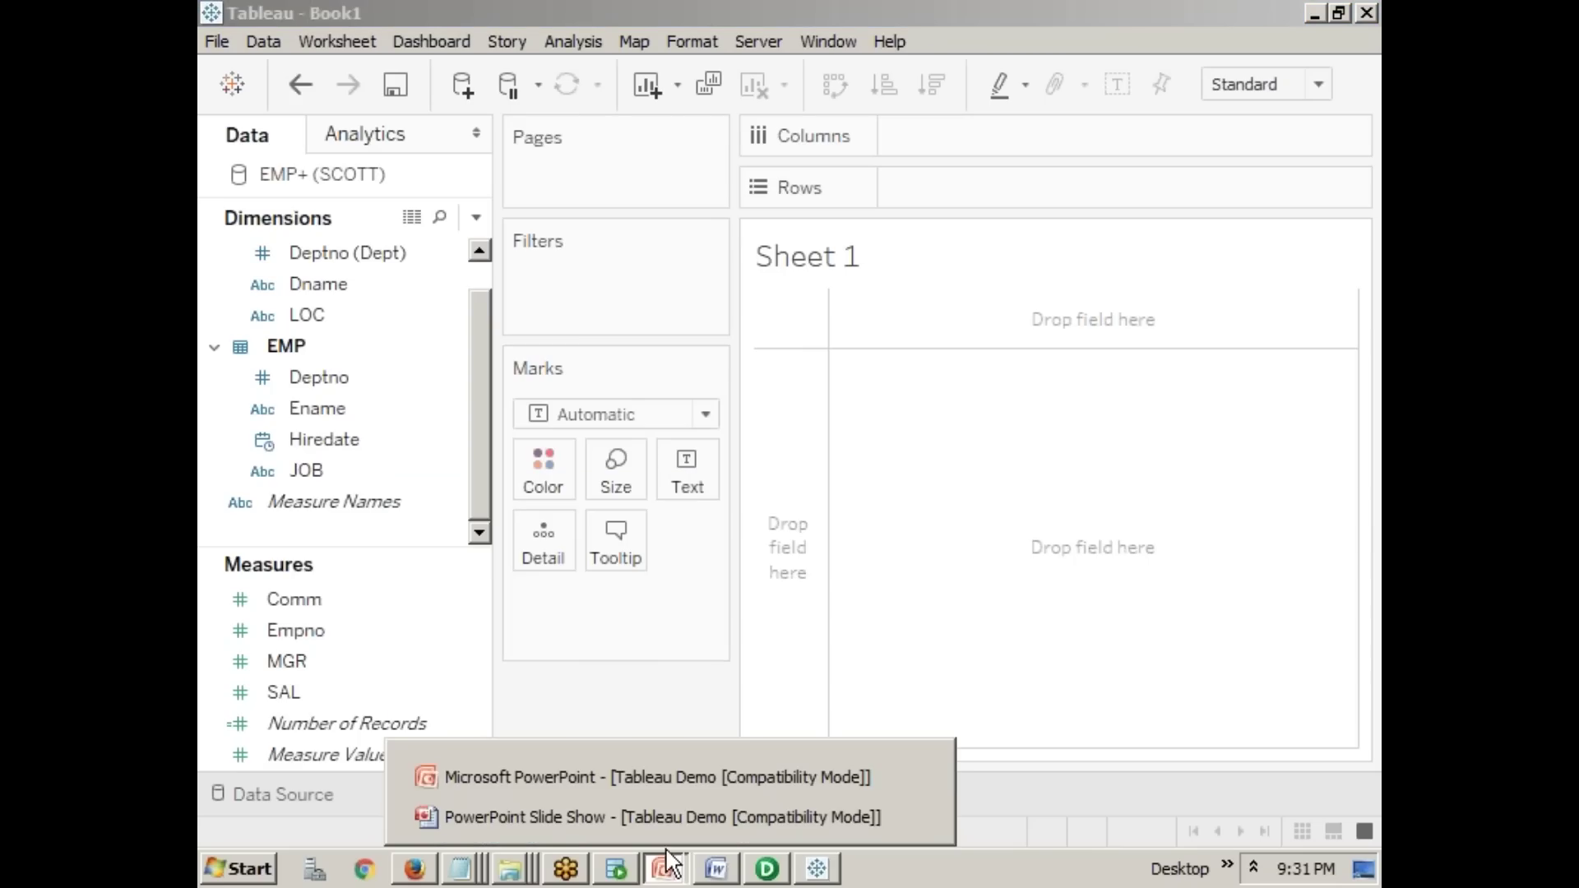
pyautogui.click(656, 814)
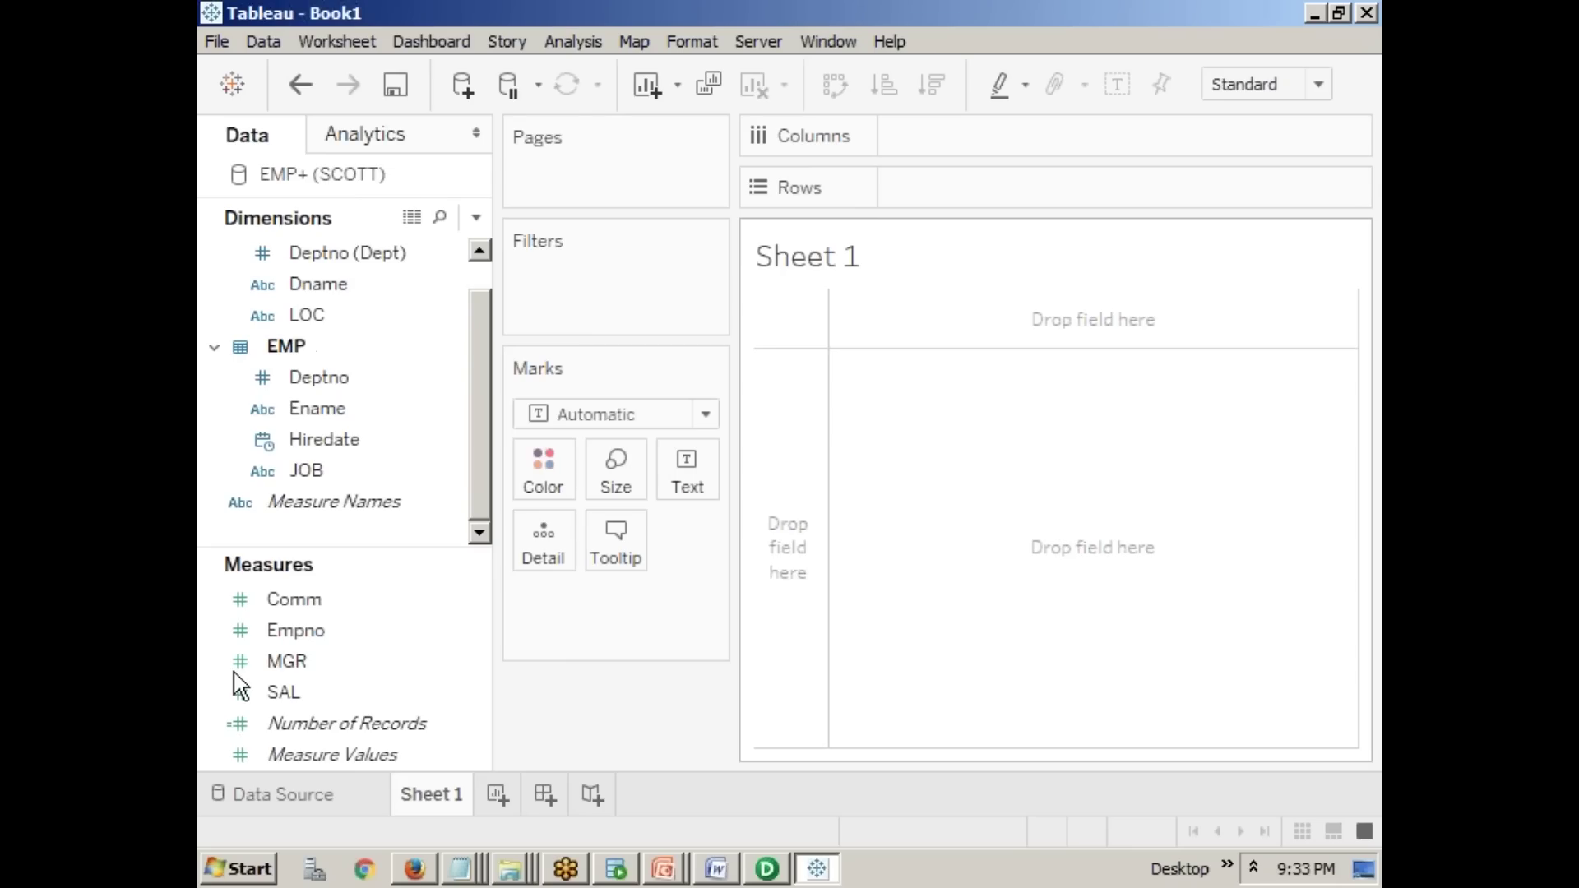
# - Add the Sample - Superstore Excel workbook from 10.0 > en_US-US as a second connection
pyautogui.click(255, 796)
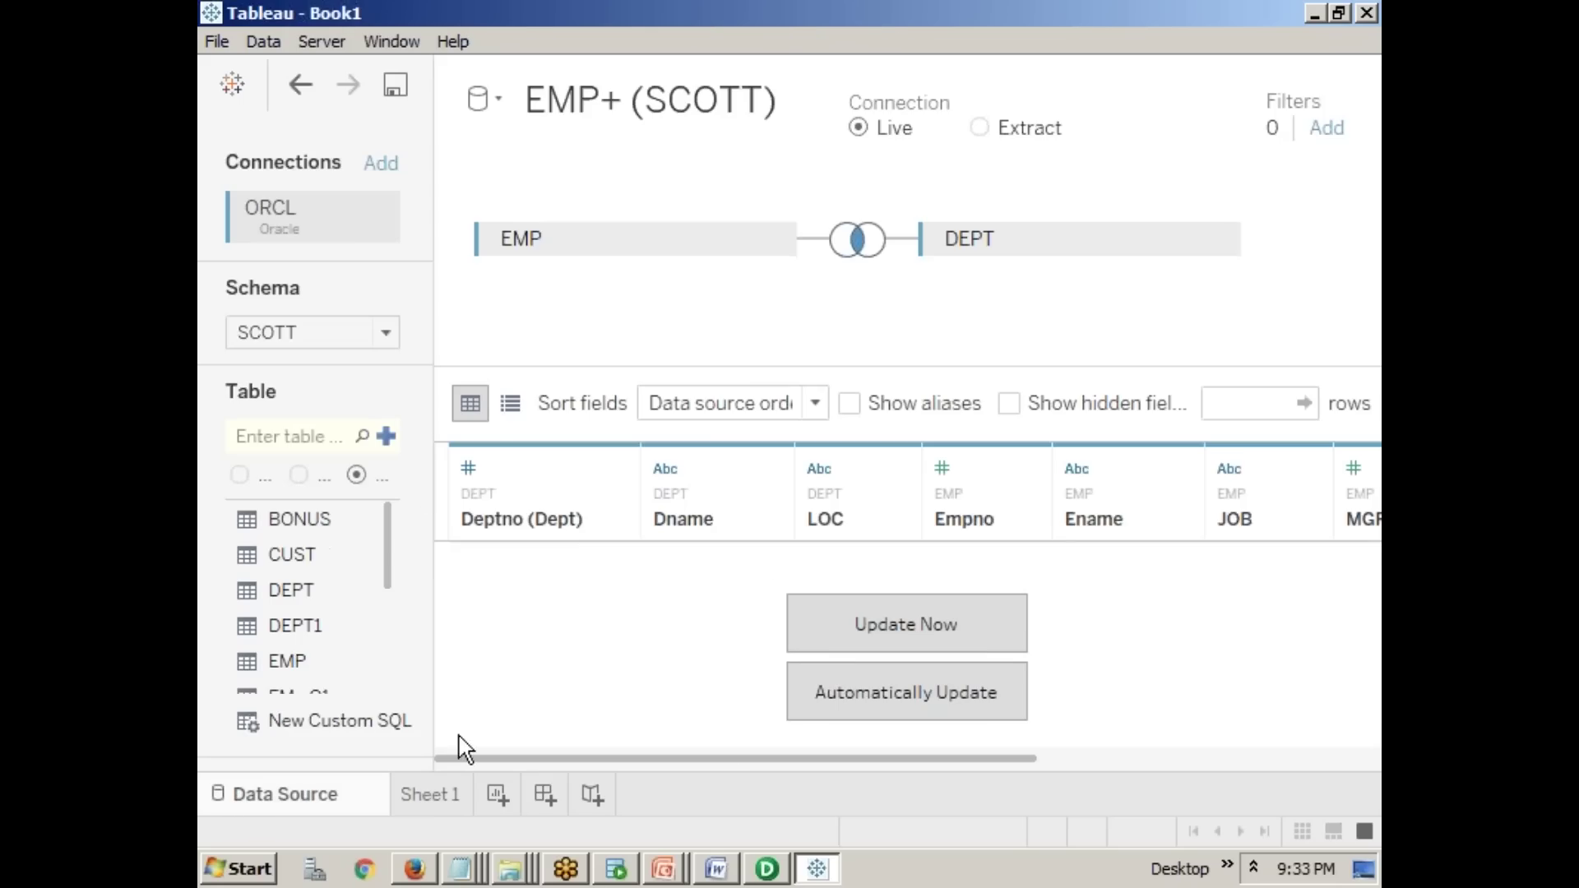
pyautogui.click(385, 168)
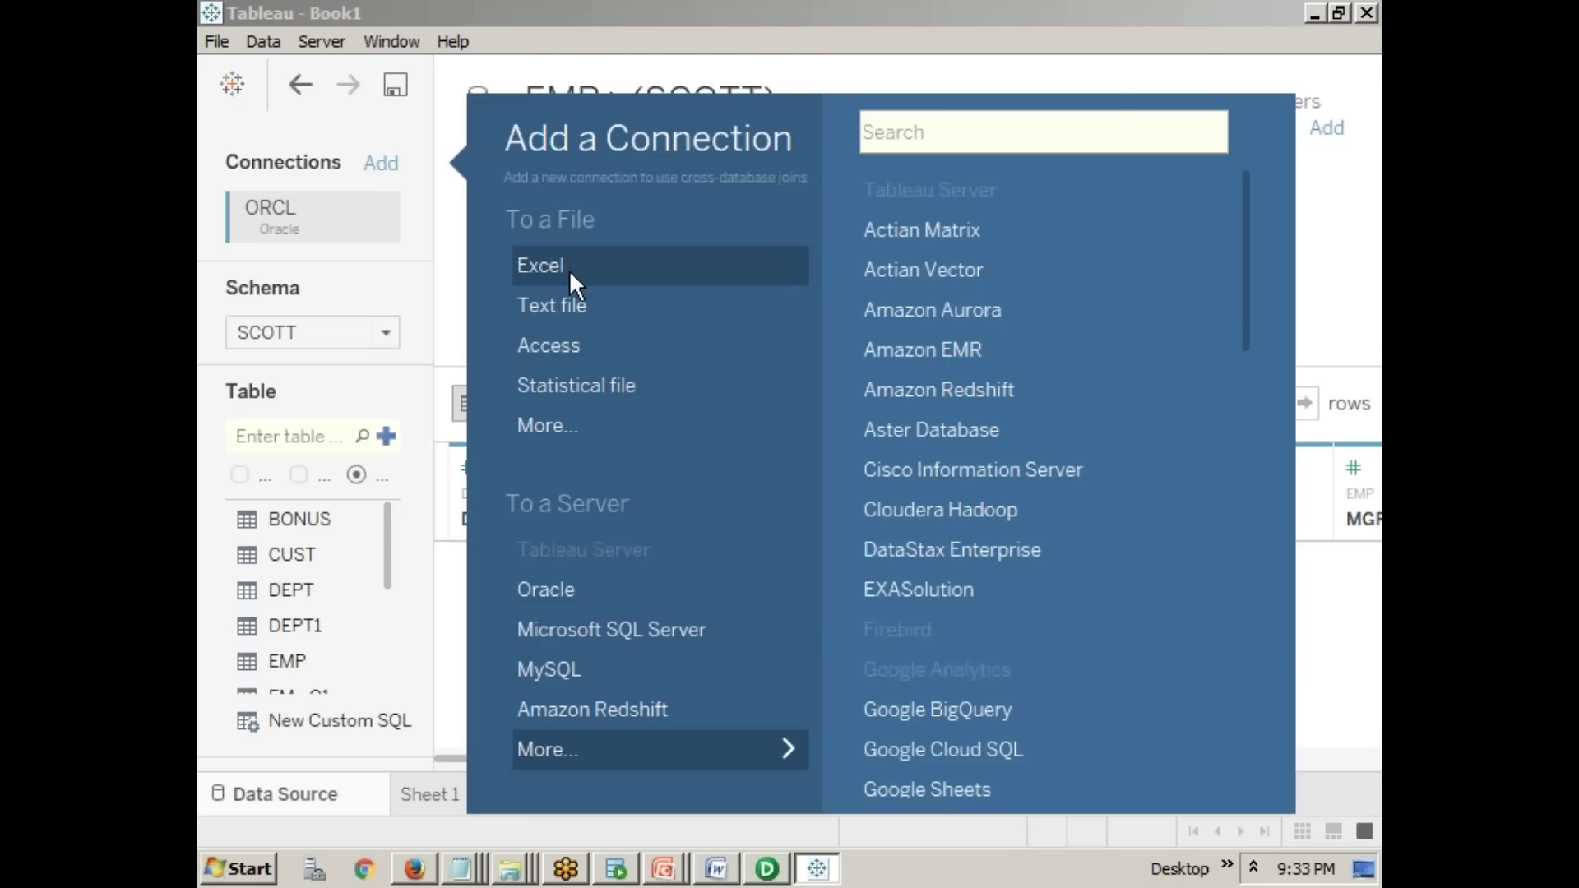
pyautogui.click(569, 270)
pyautogui.doubleClick(607, 229)
pyautogui.doubleClick(607, 225)
pyautogui.click(615, 231)
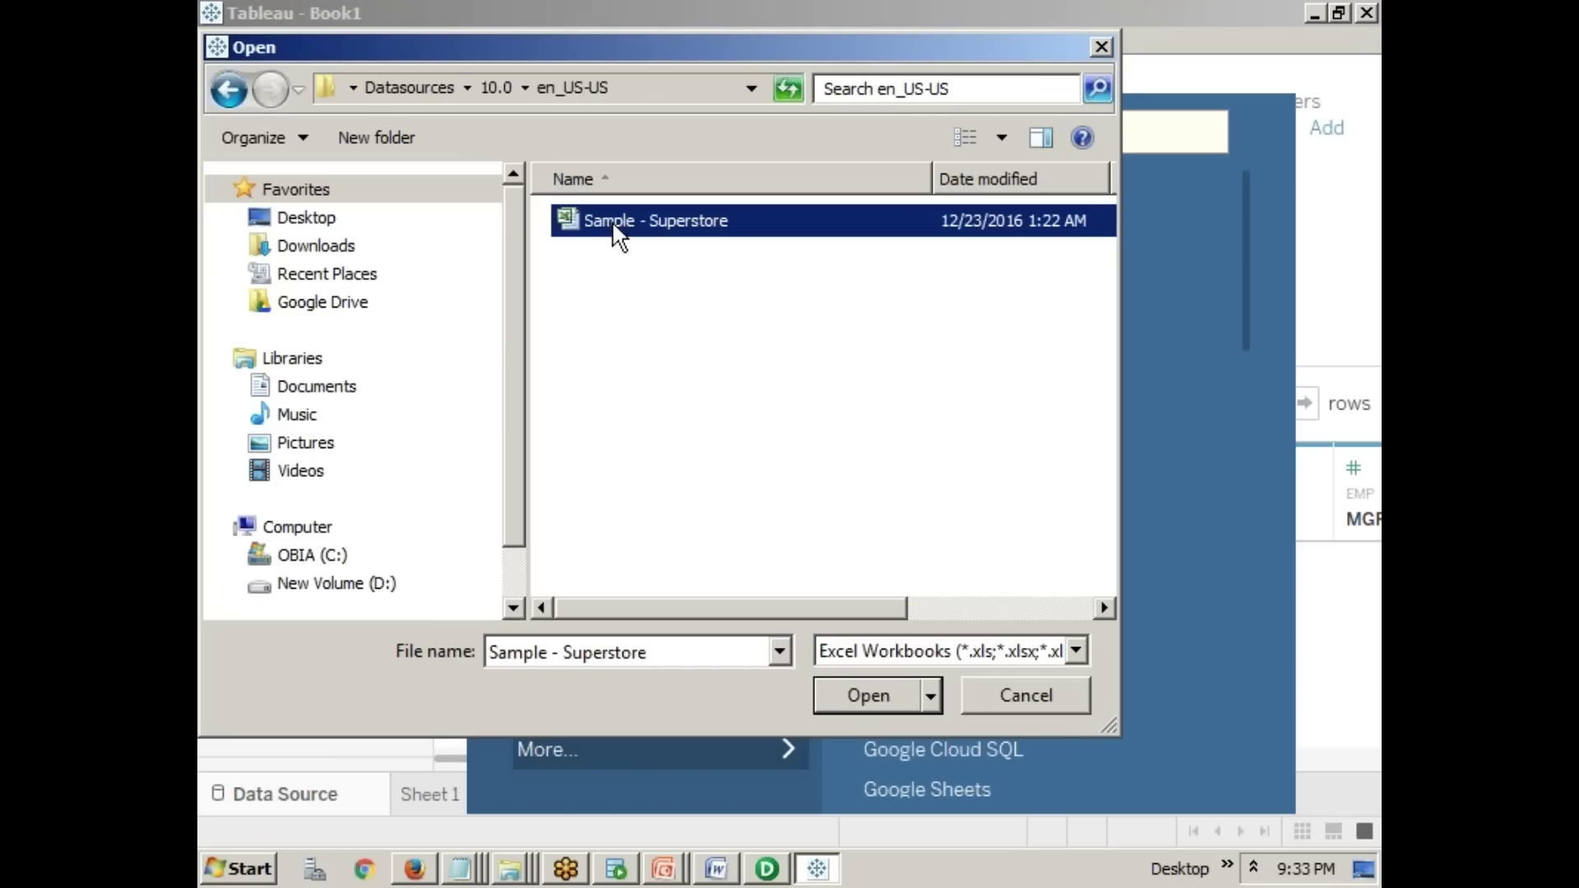
pyautogui.click(881, 688)
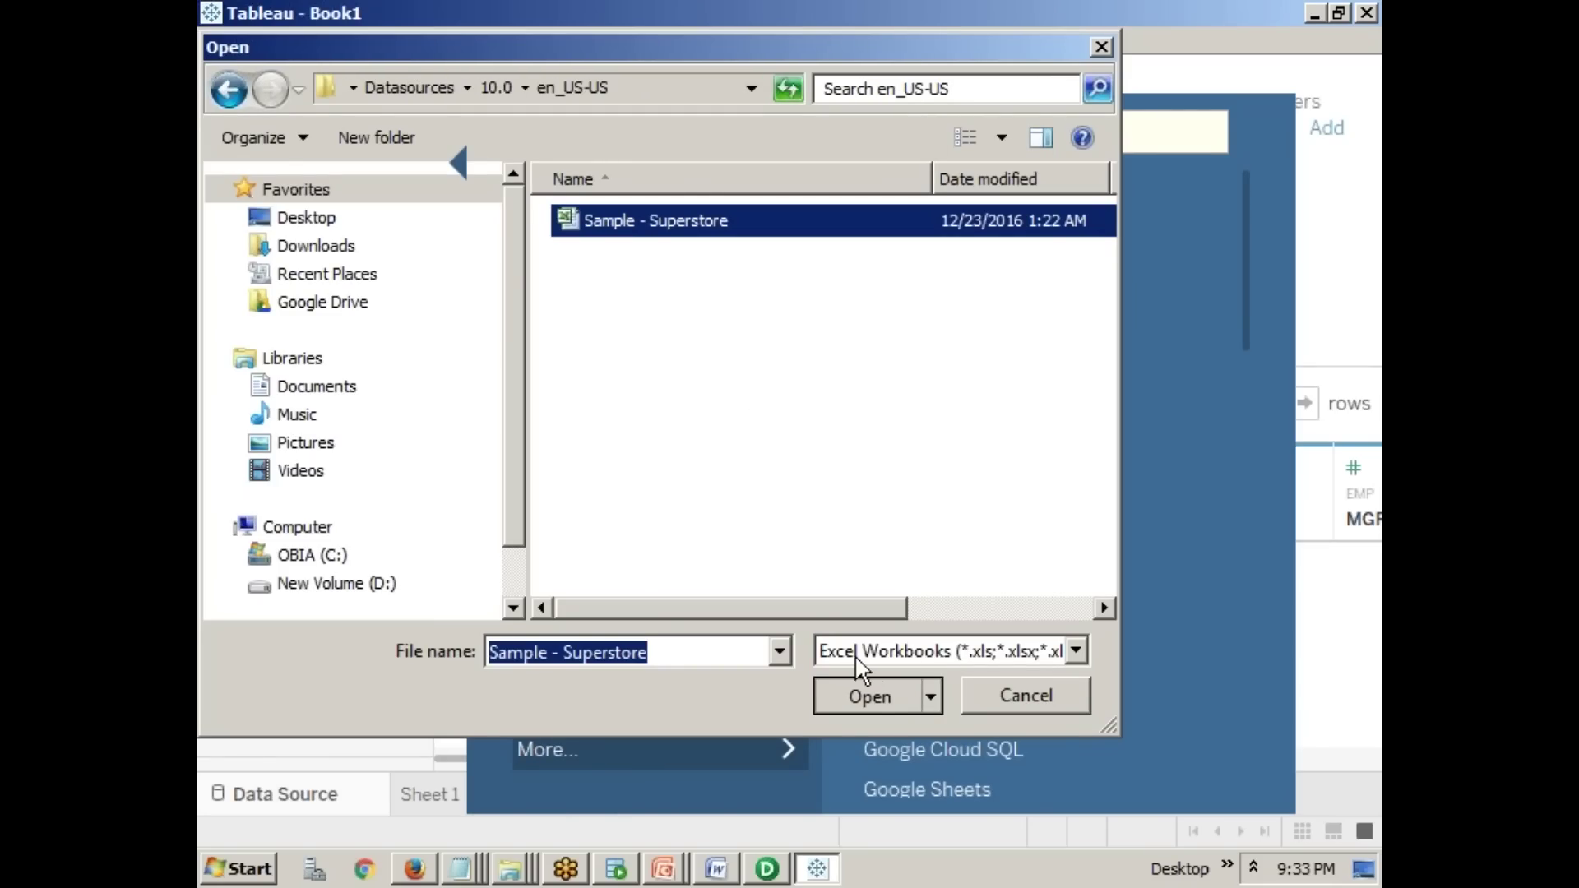
pyautogui.click(900, 686)
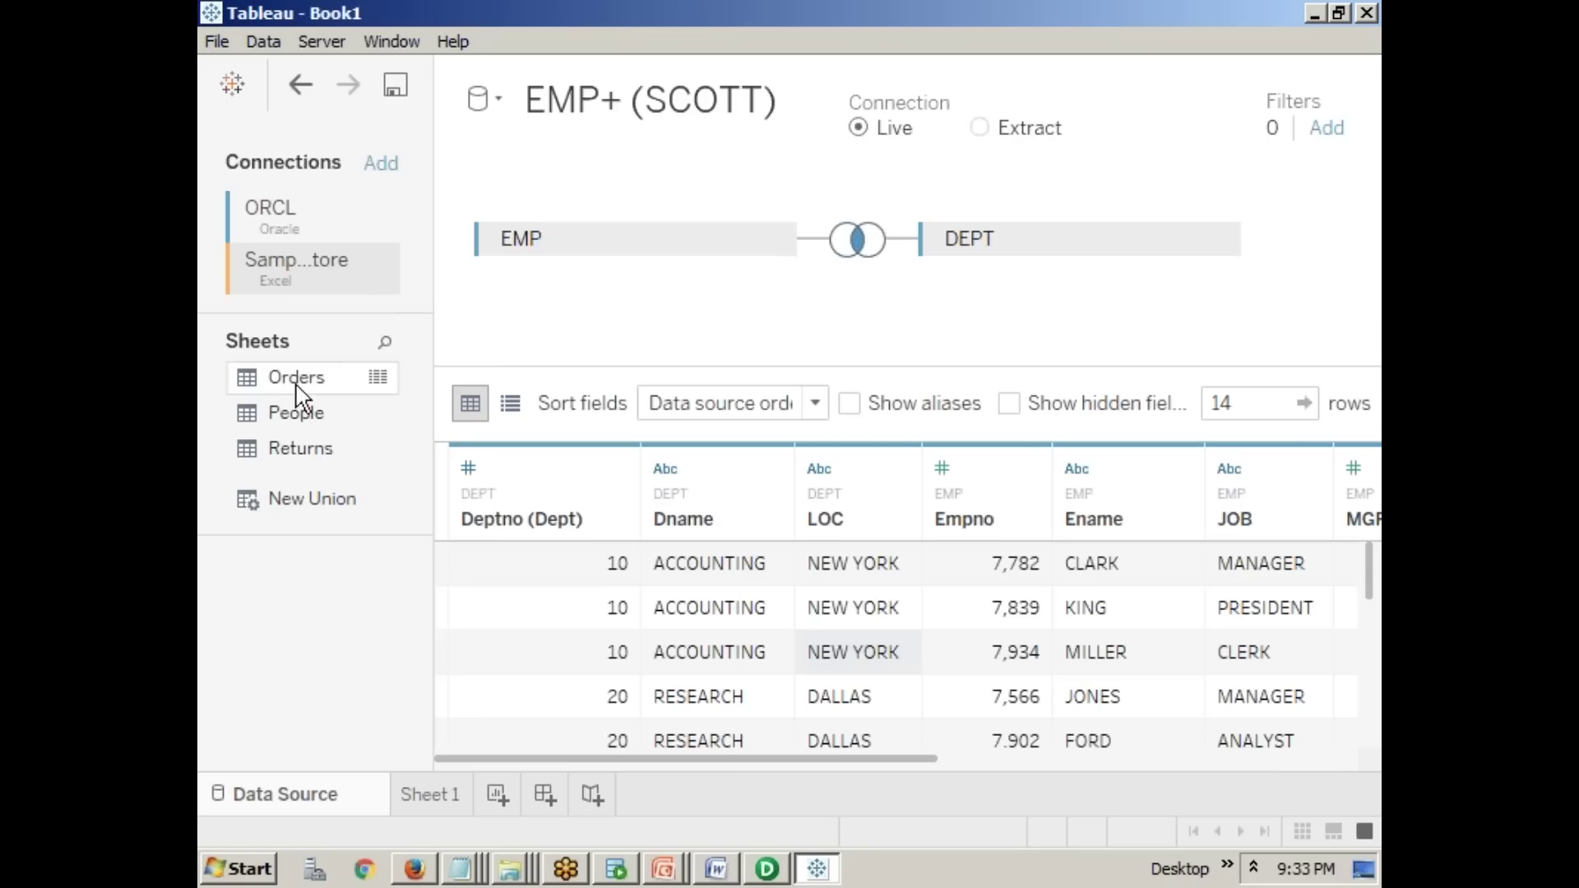
# - Put the Superstore Orders sheet into the join with no join clause, then list connection options
pyautogui.click(303, 416)
pyautogui.moveTo(311, 383); pyautogui.dragTo(613, 313)
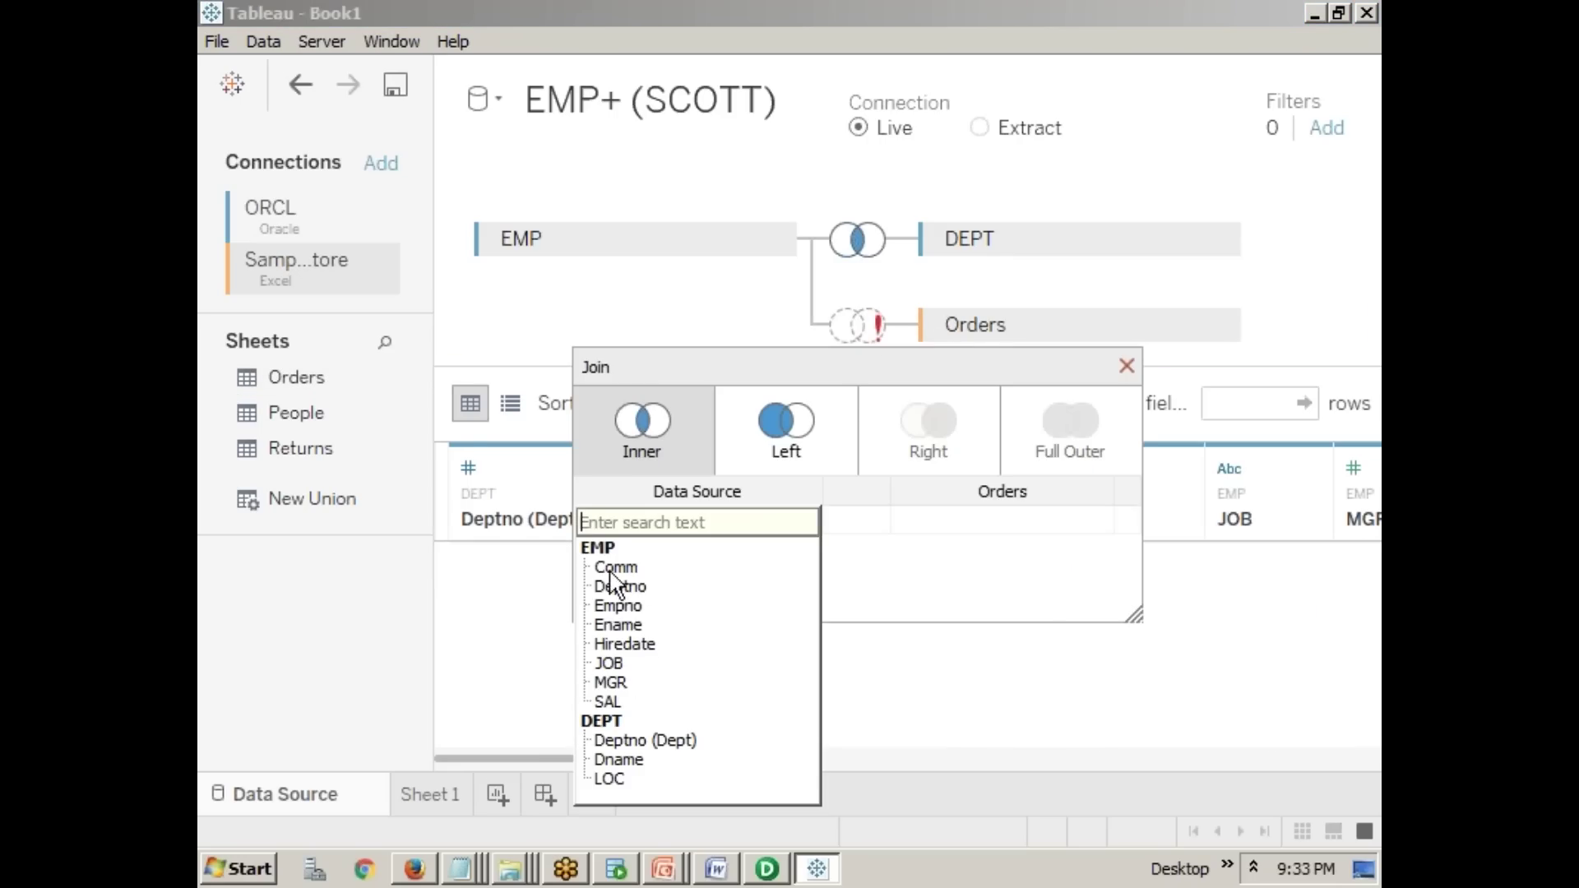
pyautogui.click(1126, 367)
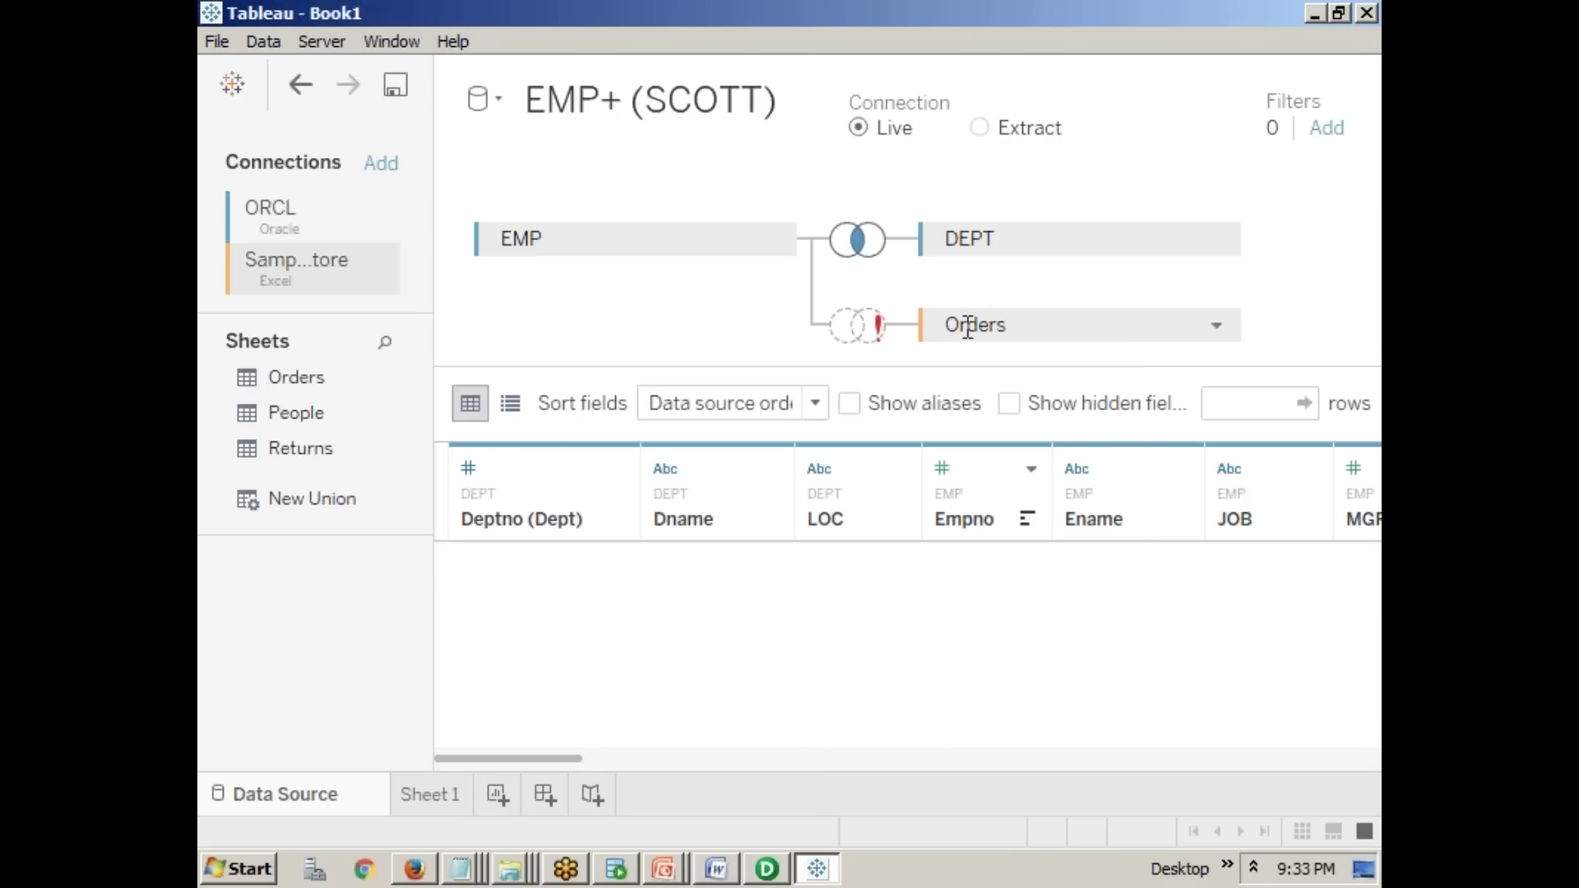
pyautogui.click(393, 173)
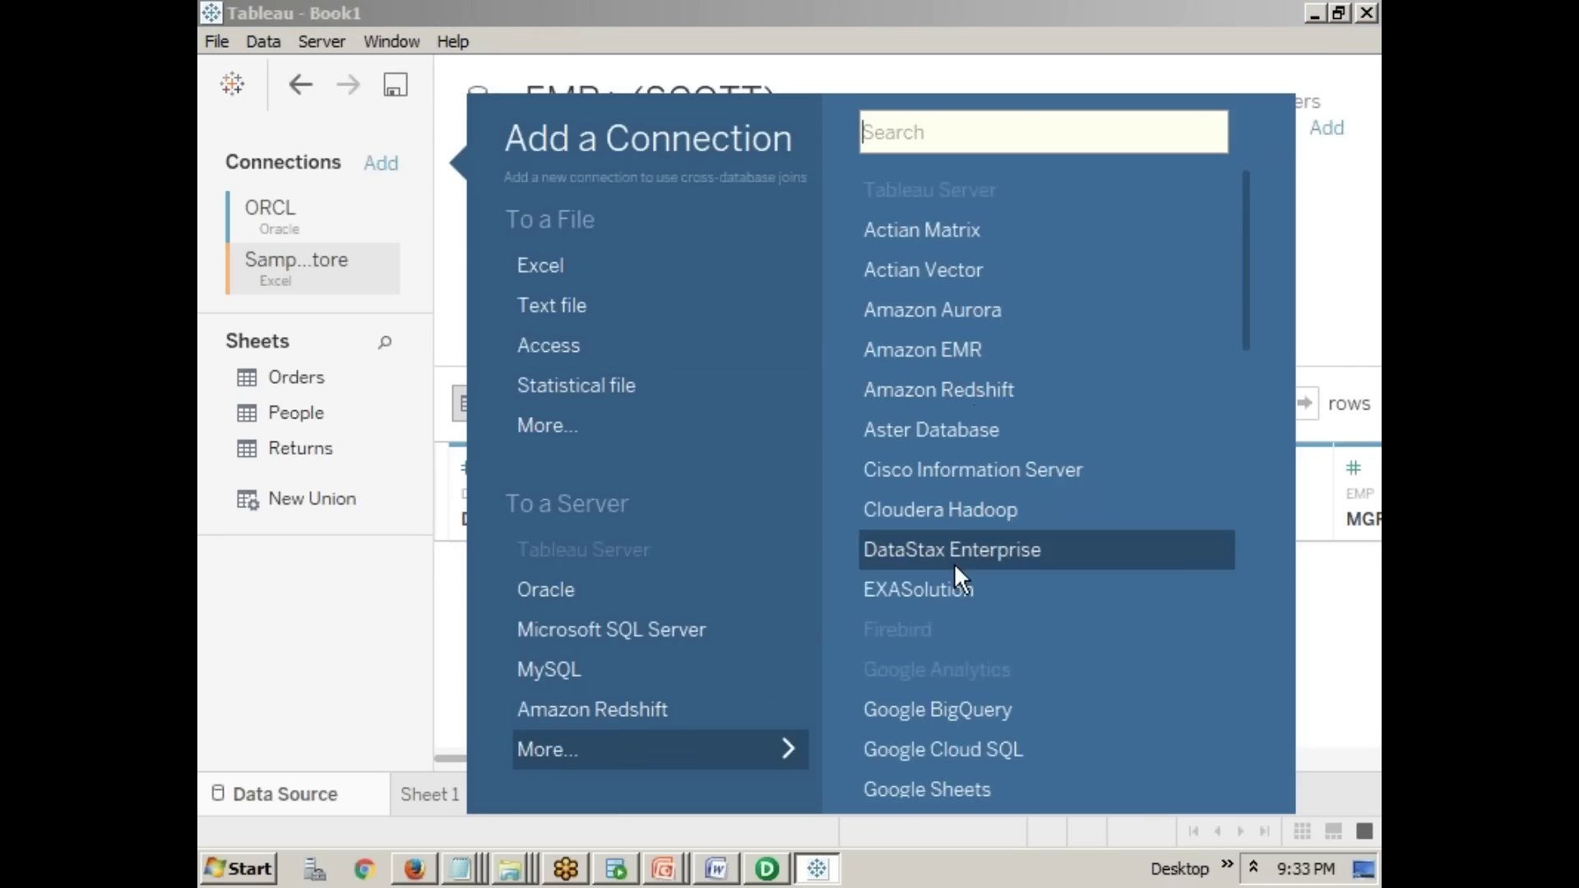
pyautogui.scroll(-4, 954, 568)
pyautogui.scroll(-1, 954, 568)
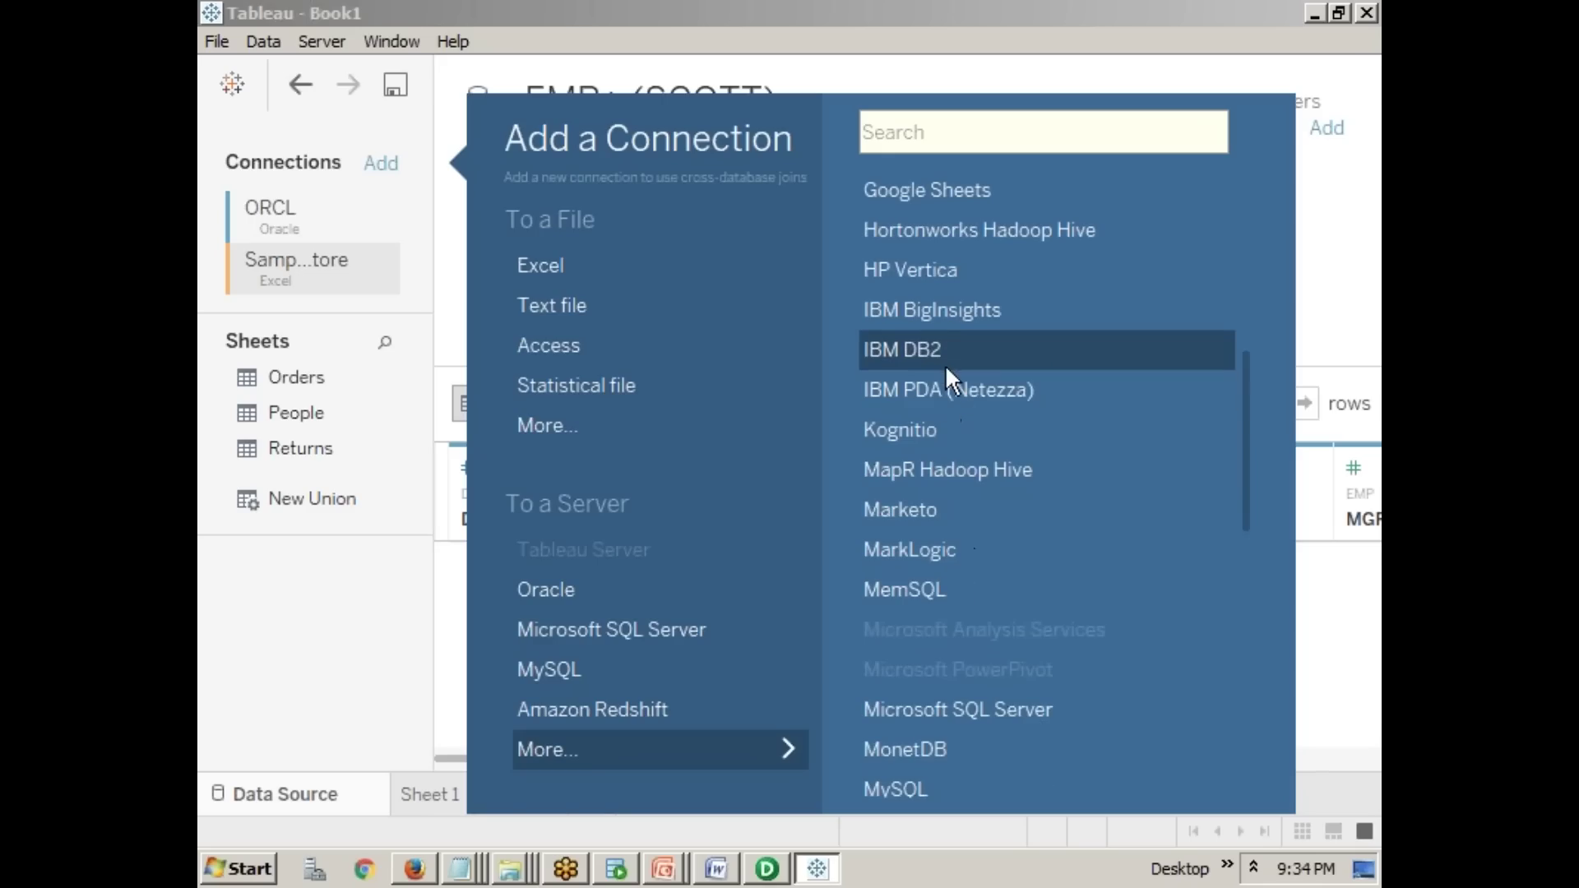
pyautogui.scroll(1, 961, 308)
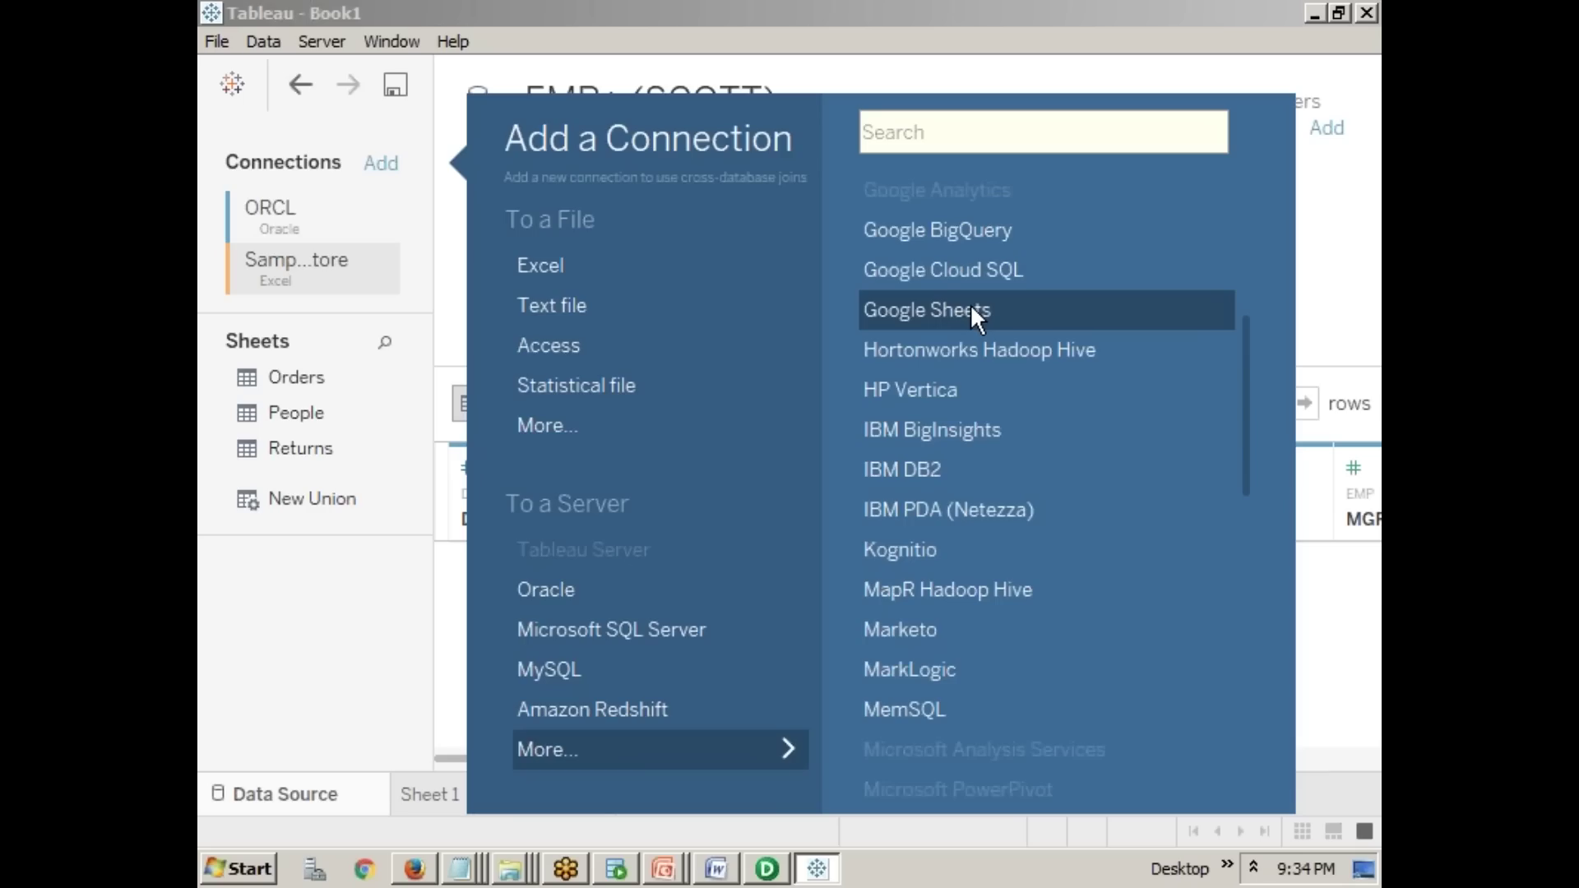
pyautogui.scroll(-4, 1012, 633)
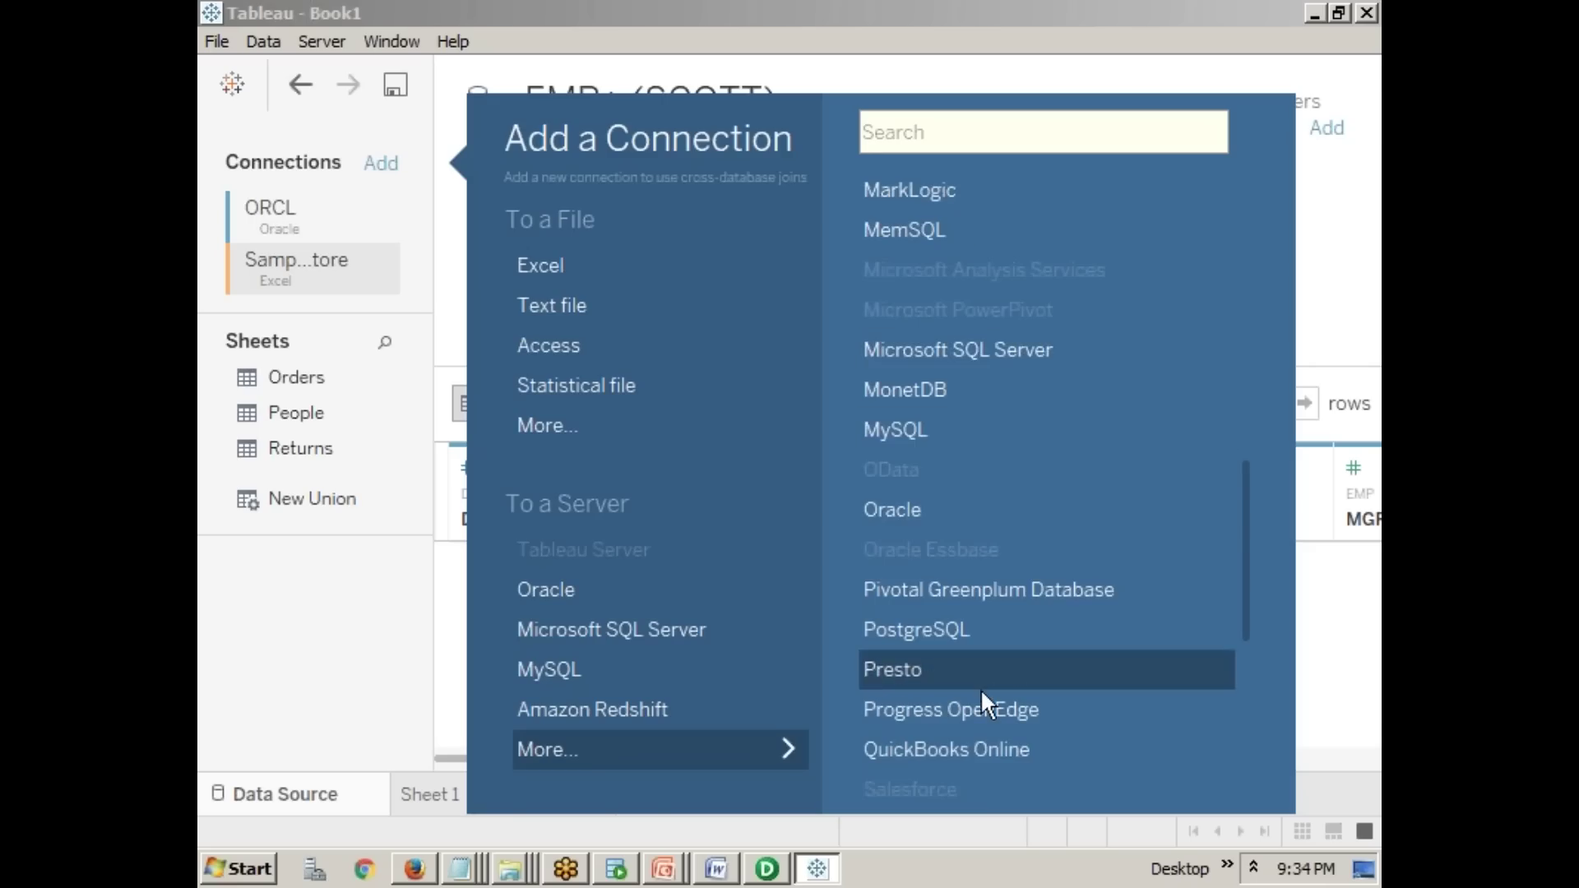
pyautogui.scroll(-3, 980, 691)
pyautogui.scroll(-2, 955, 645)
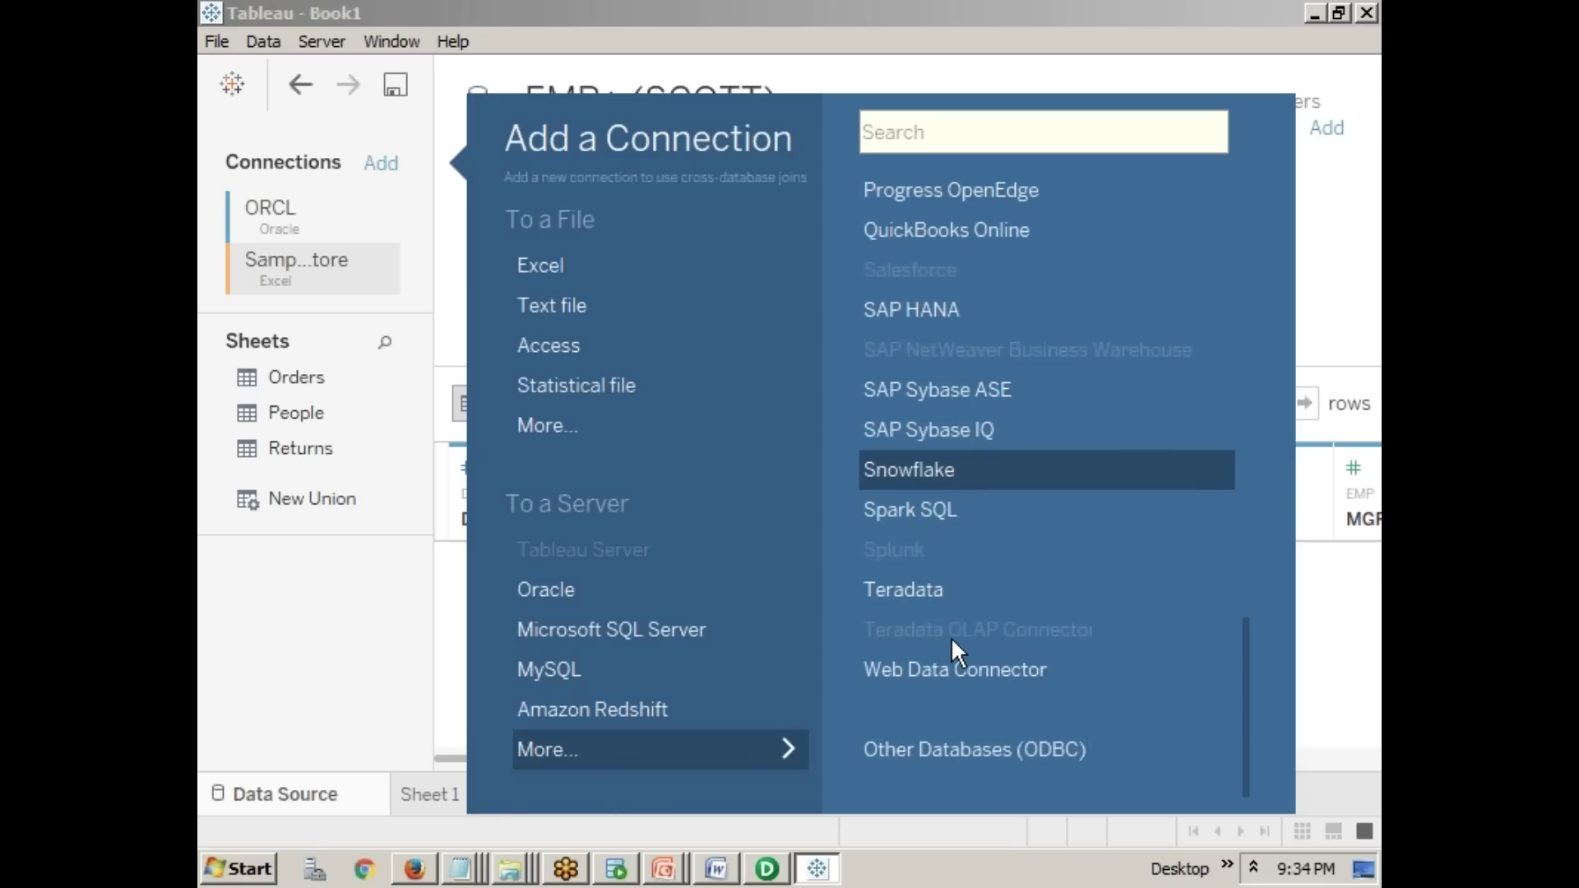
pyautogui.scroll(6, 971, 617)
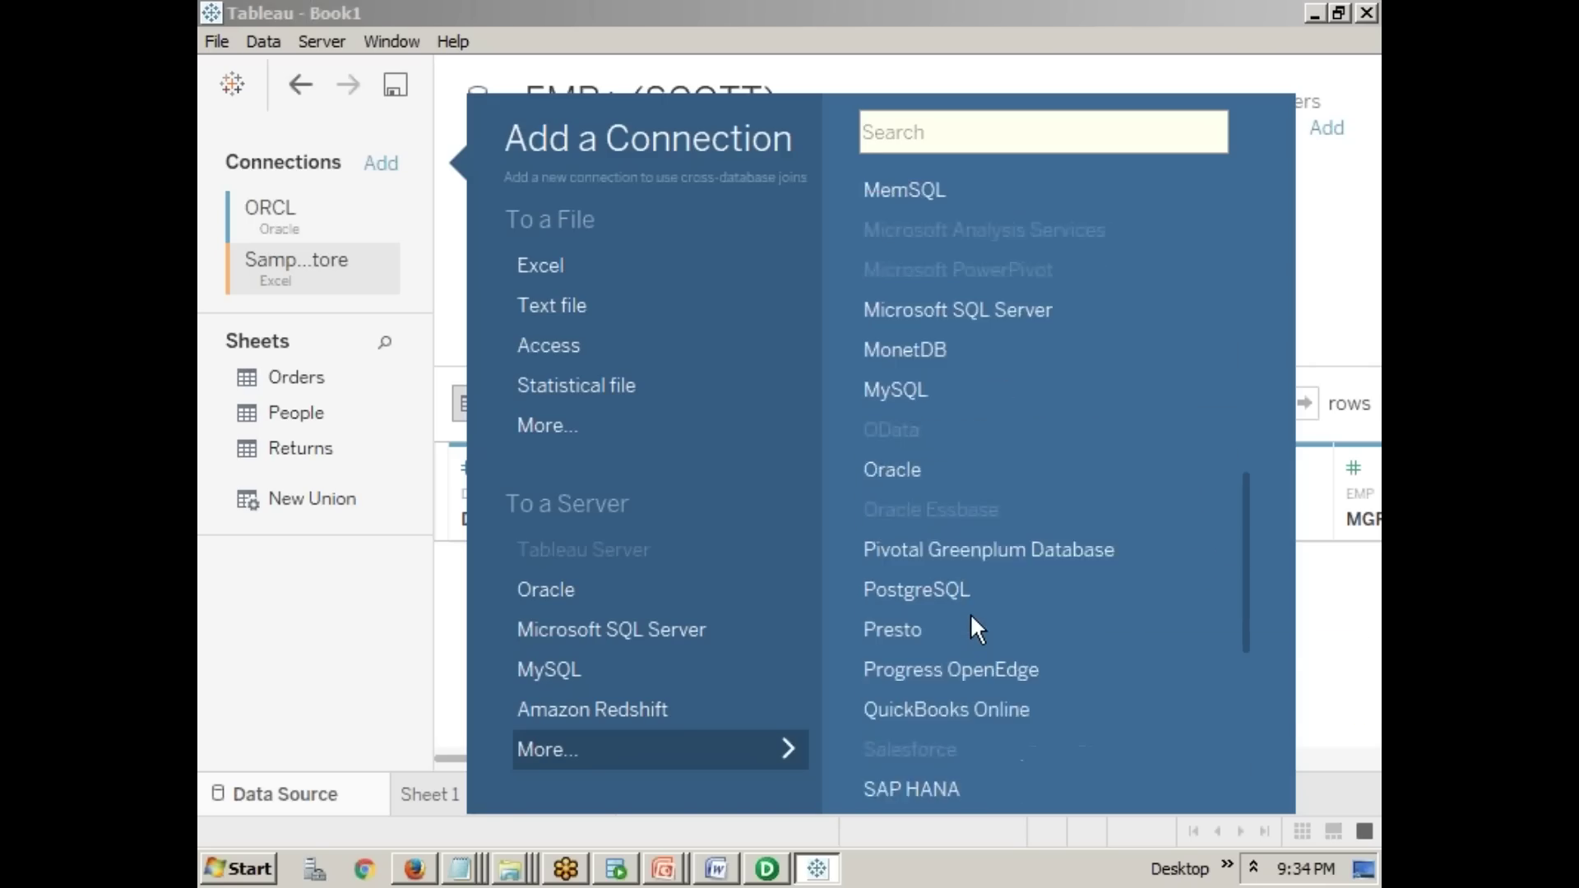
pyautogui.scroll(3, 971, 617)
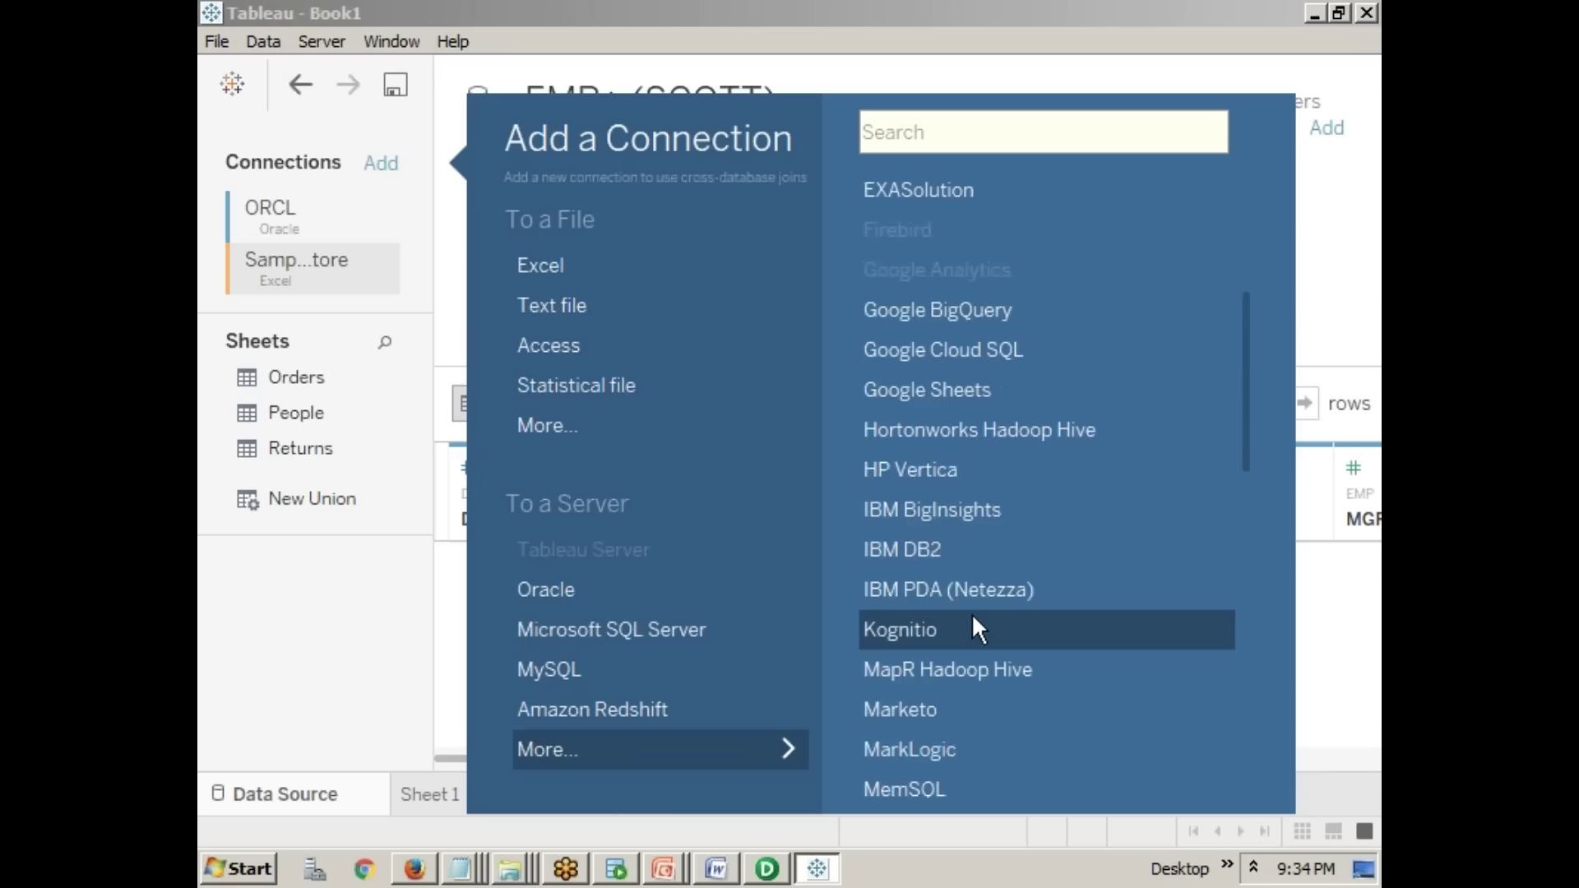
pyautogui.scroll(2, 973, 629)
pyautogui.scroll(2, 973, 629)
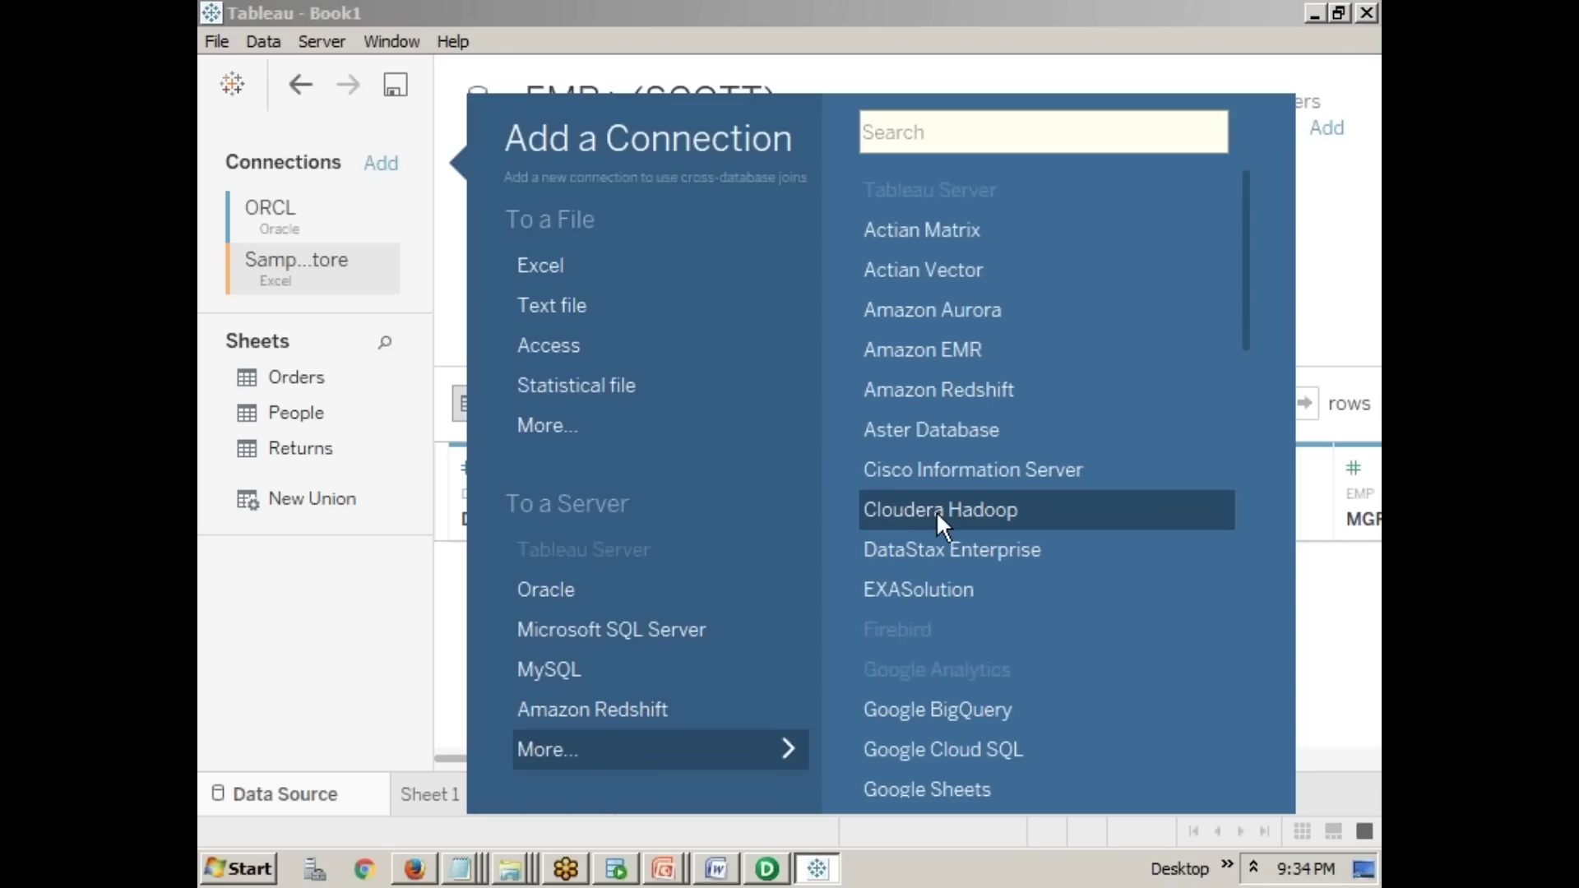
pyautogui.scroll(-3, 934, 518)
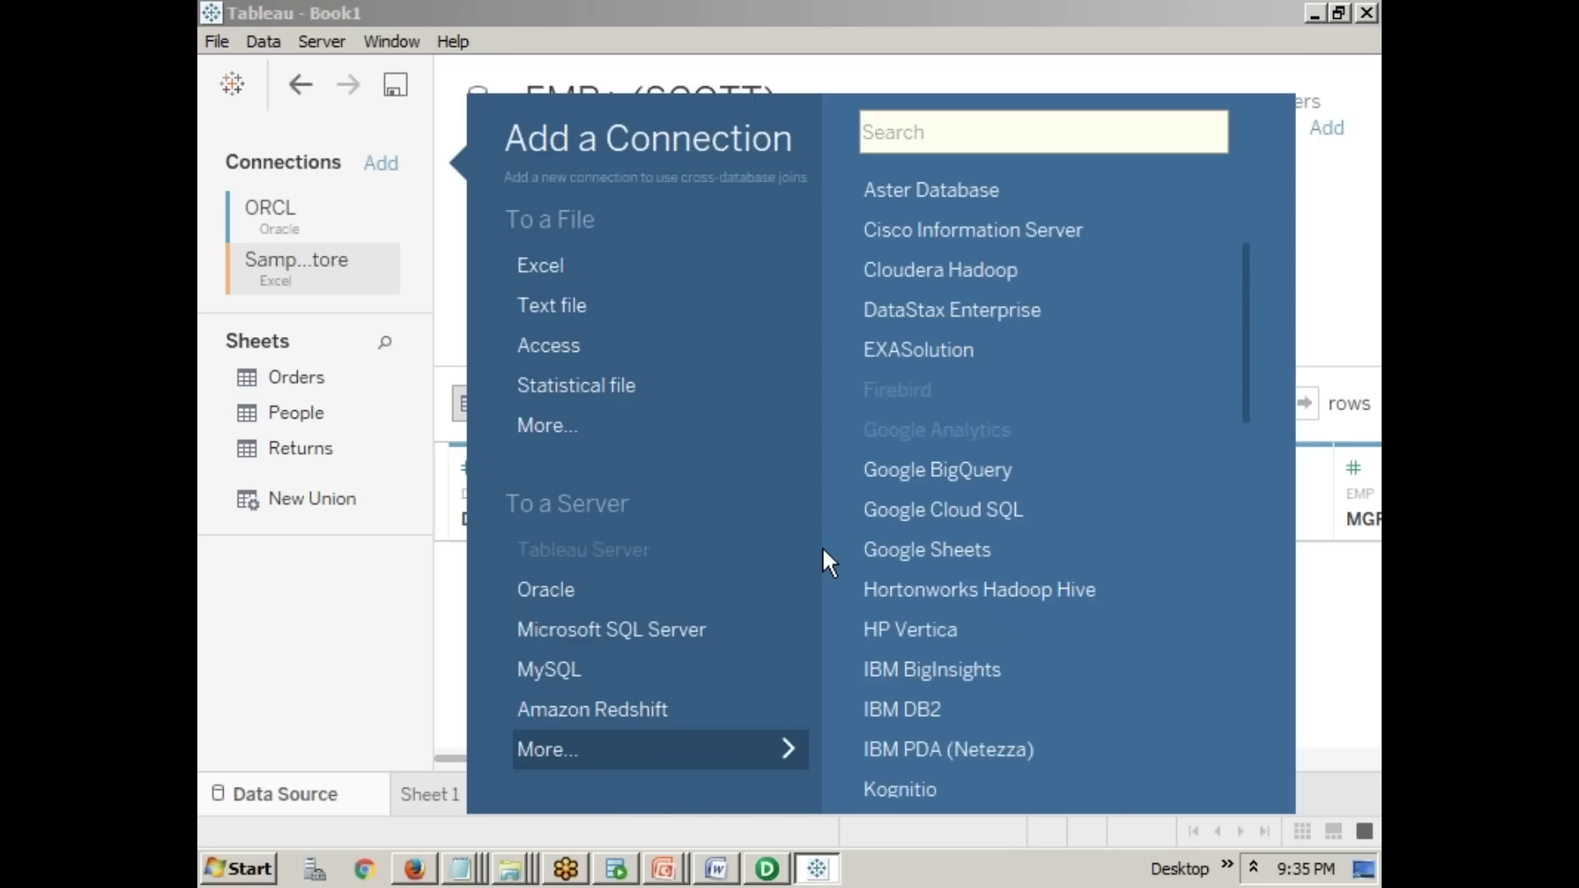
# - Accept the connection-error fix and drag the broken Orders table out of the data source
pyautogui.click(381, 634)
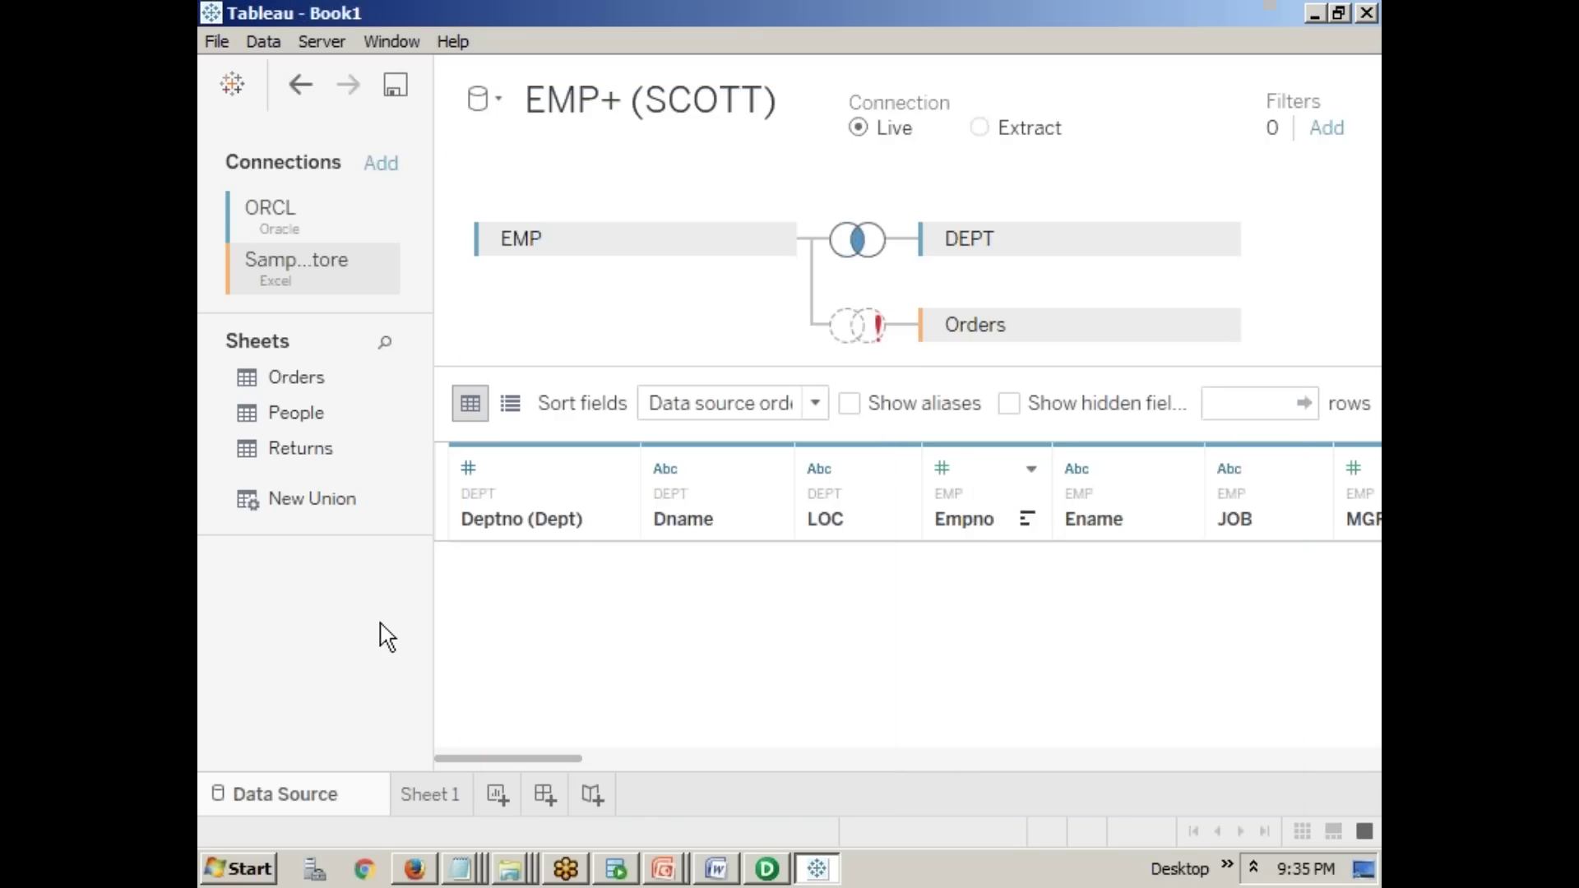
pyautogui.click(442, 798)
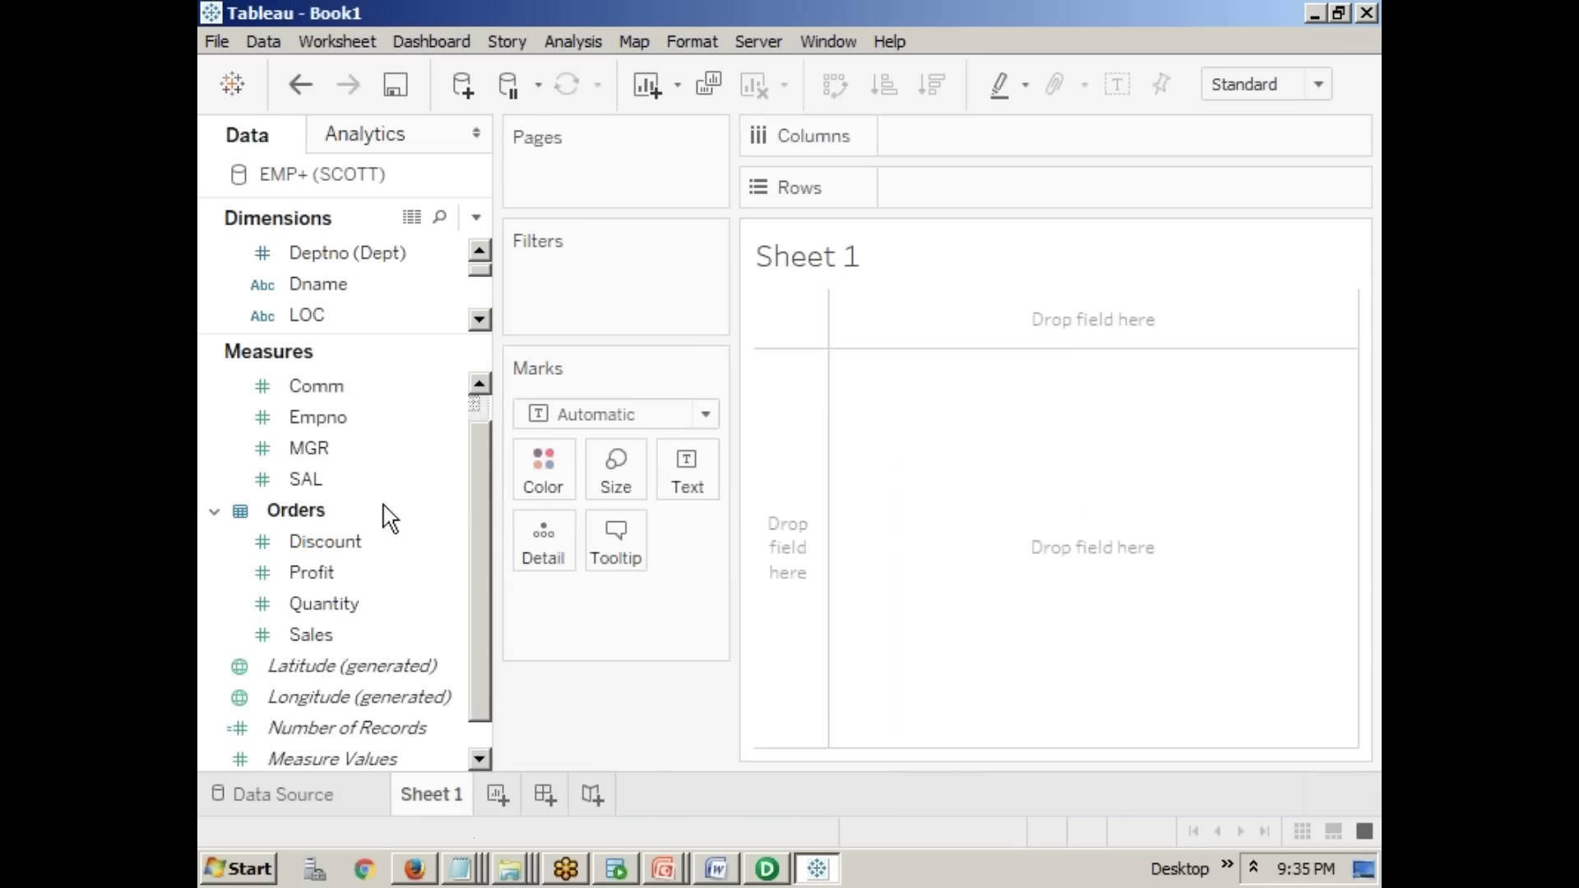
pyautogui.click(331, 290)
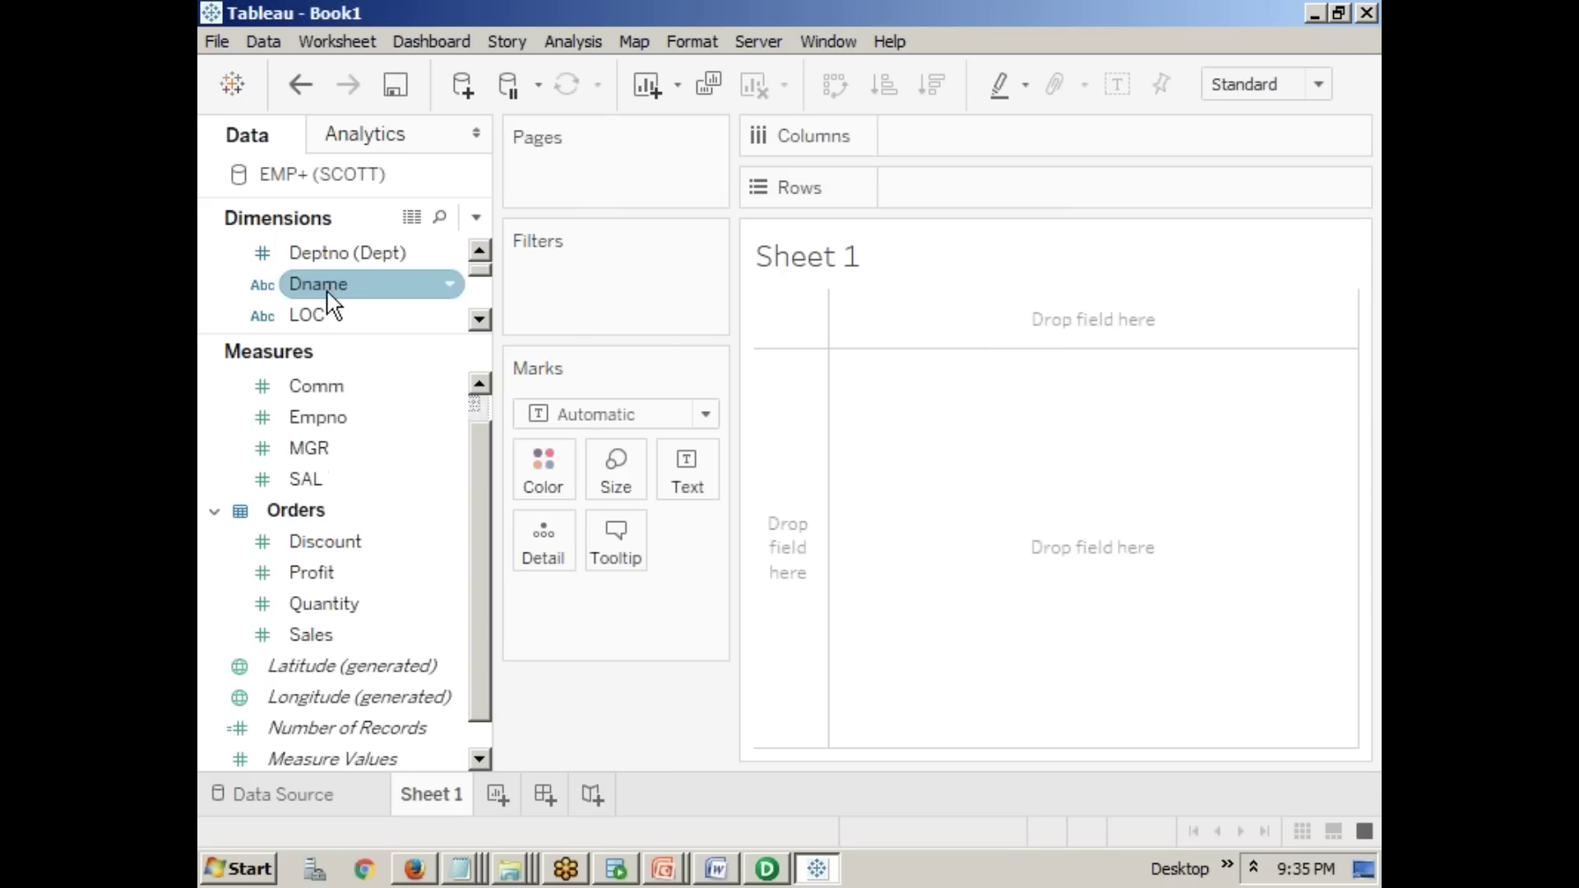
pyautogui.moveTo(338, 294)
pyautogui.mouseDown()
pyautogui.moveTo(436, 305)
pyautogui.moveTo(895, 183)
pyautogui.moveTo(959, 148)
pyautogui.moveTo(905, 135)
pyautogui.mouseUp()
pyautogui.click(868, 497)
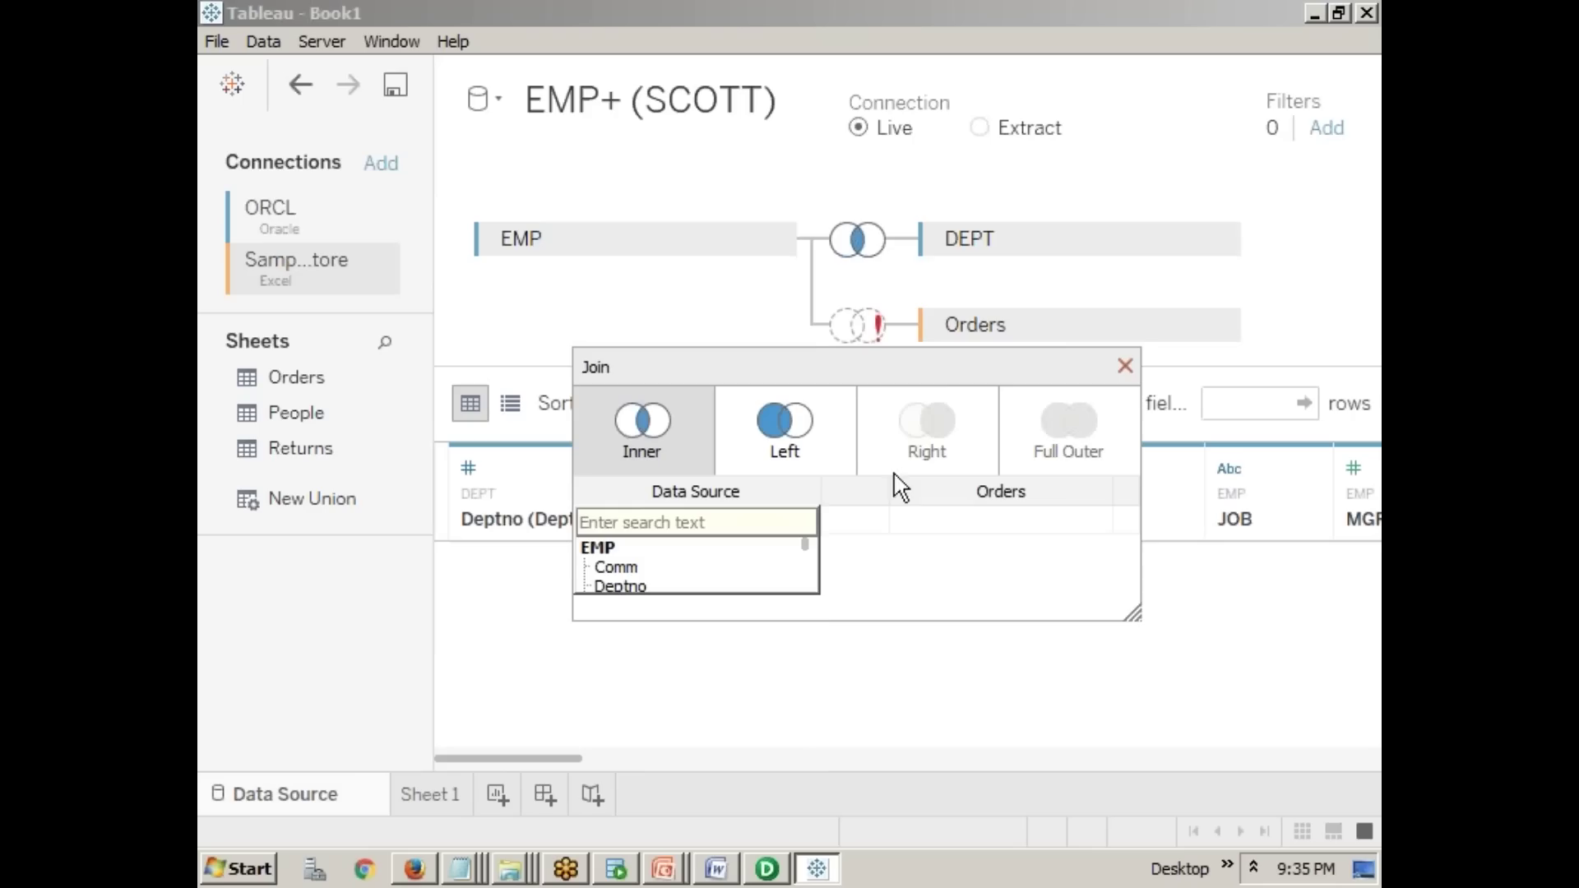
pyautogui.moveTo(956, 332); pyautogui.dragTo(247, 634)
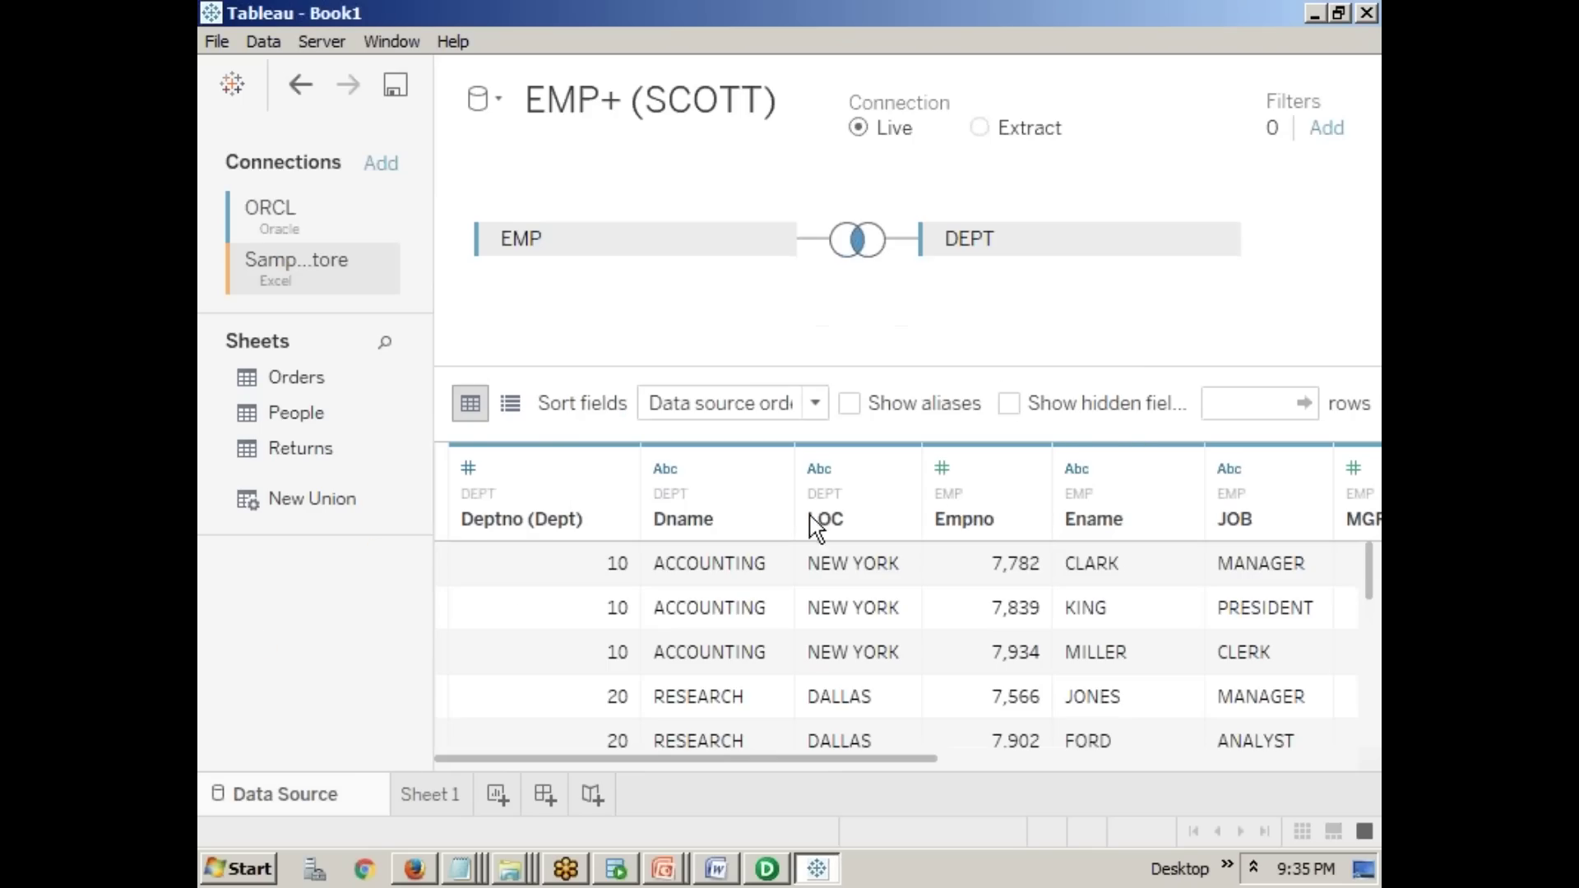
# - Chart SUM(SAL) by Dname as bars and check values, RESEARCH highest at 10,875
pyautogui.click(446, 795)
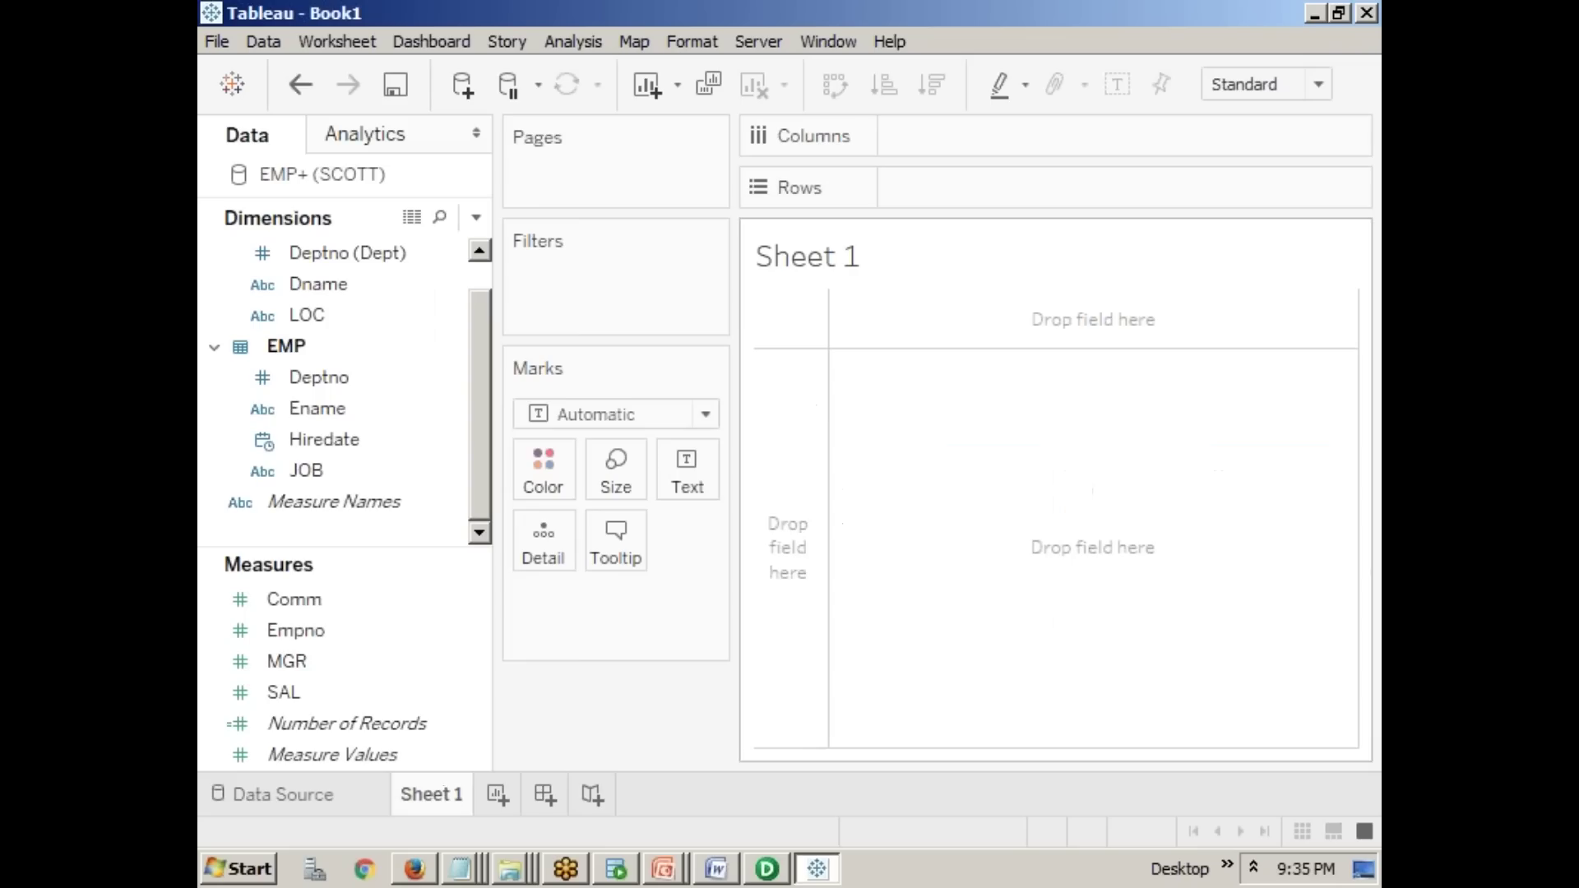
pyautogui.click(332, 409)
pyautogui.click(344, 286)
pyautogui.moveTo(345, 296)
pyautogui.mouseDown()
pyautogui.moveTo(453, 306)
pyautogui.moveTo(917, 205)
pyautogui.moveTo(974, 140)
pyautogui.moveTo(981, 156)
pyautogui.mouseUp()
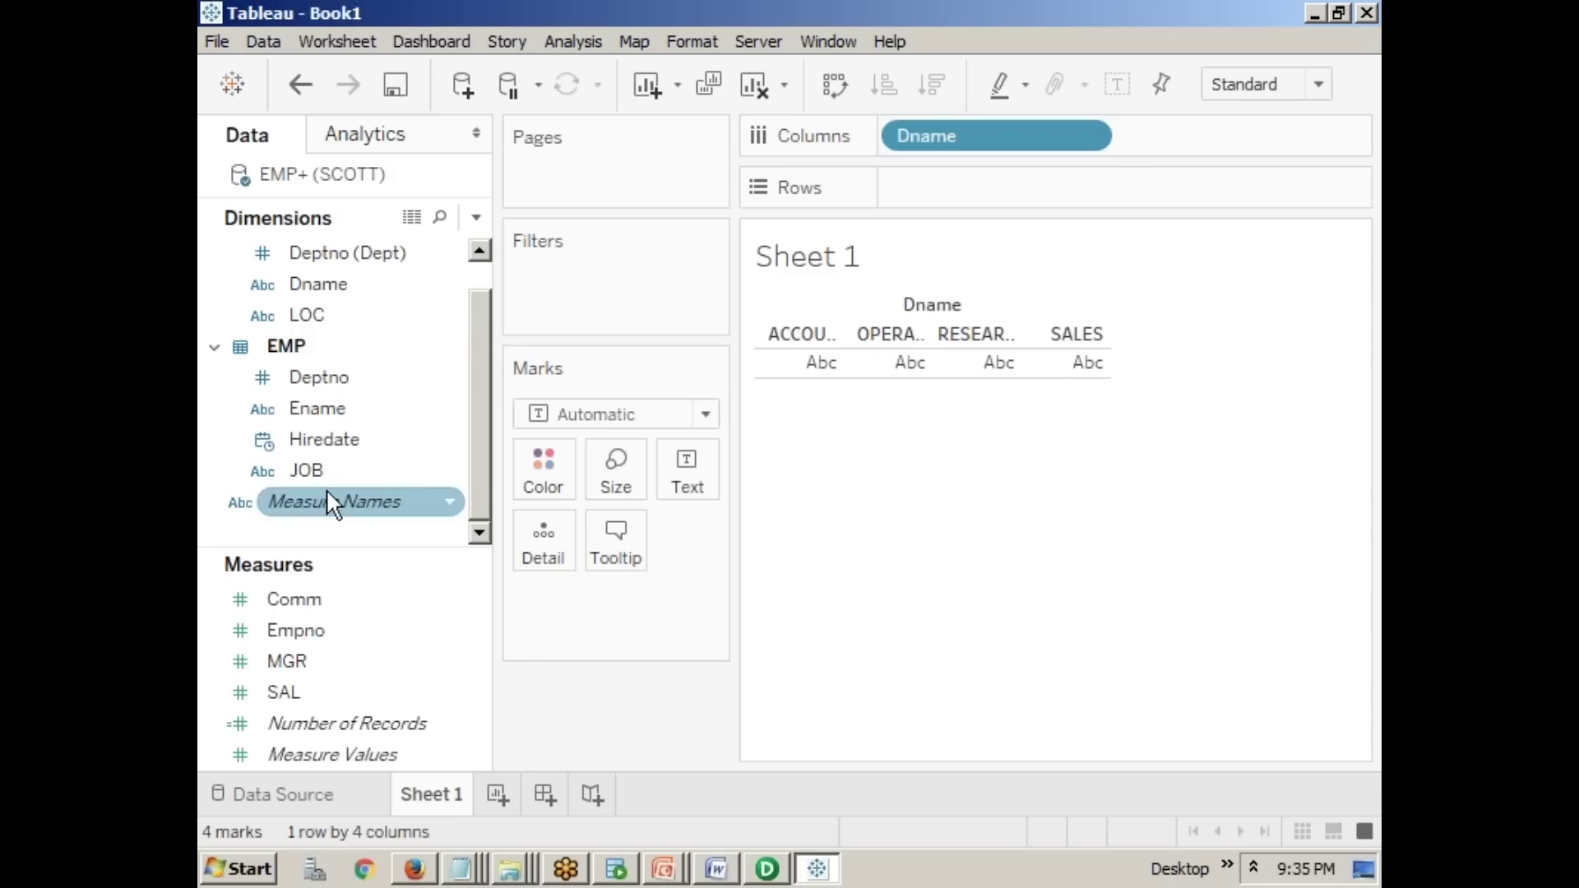
pyautogui.moveTo(290, 695); pyautogui.dragTo(900, 190)
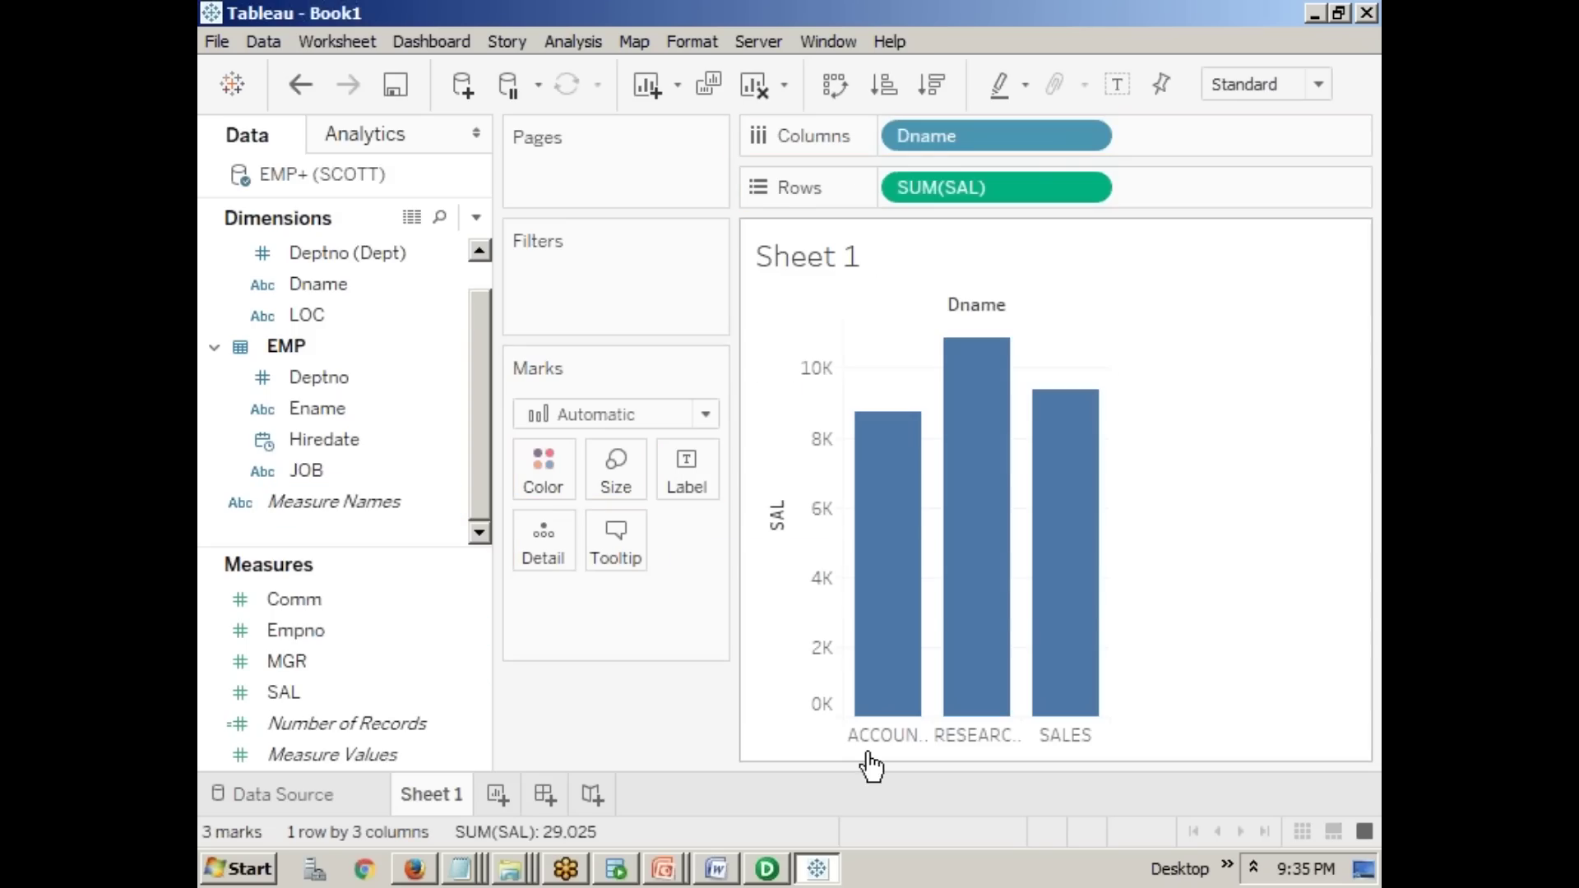
pyautogui.moveTo(892, 524)
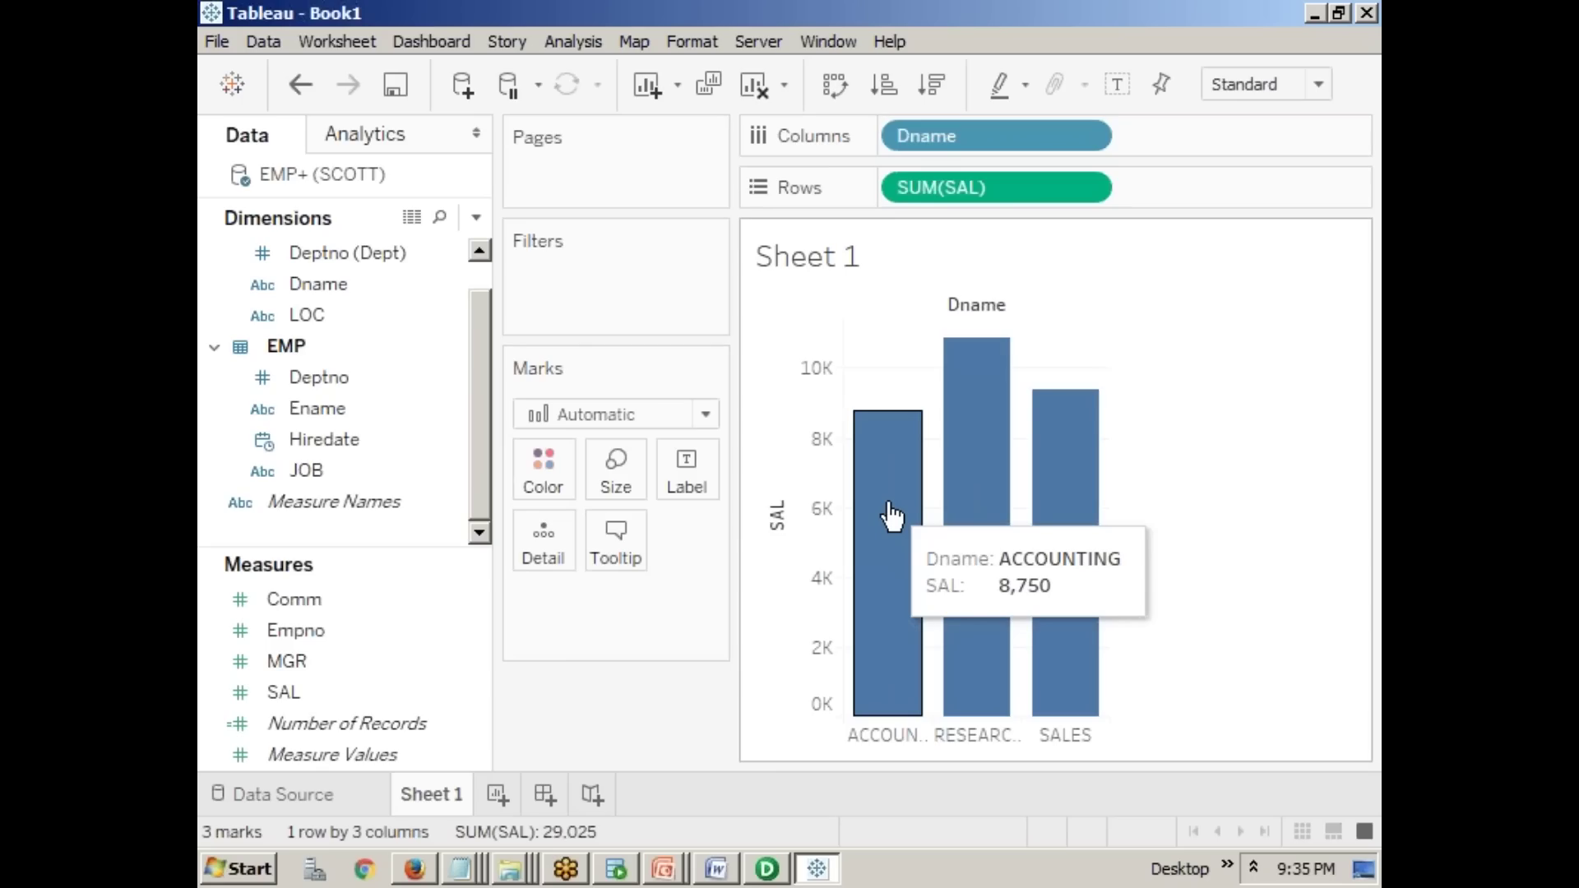
pyautogui.moveTo(977, 517)
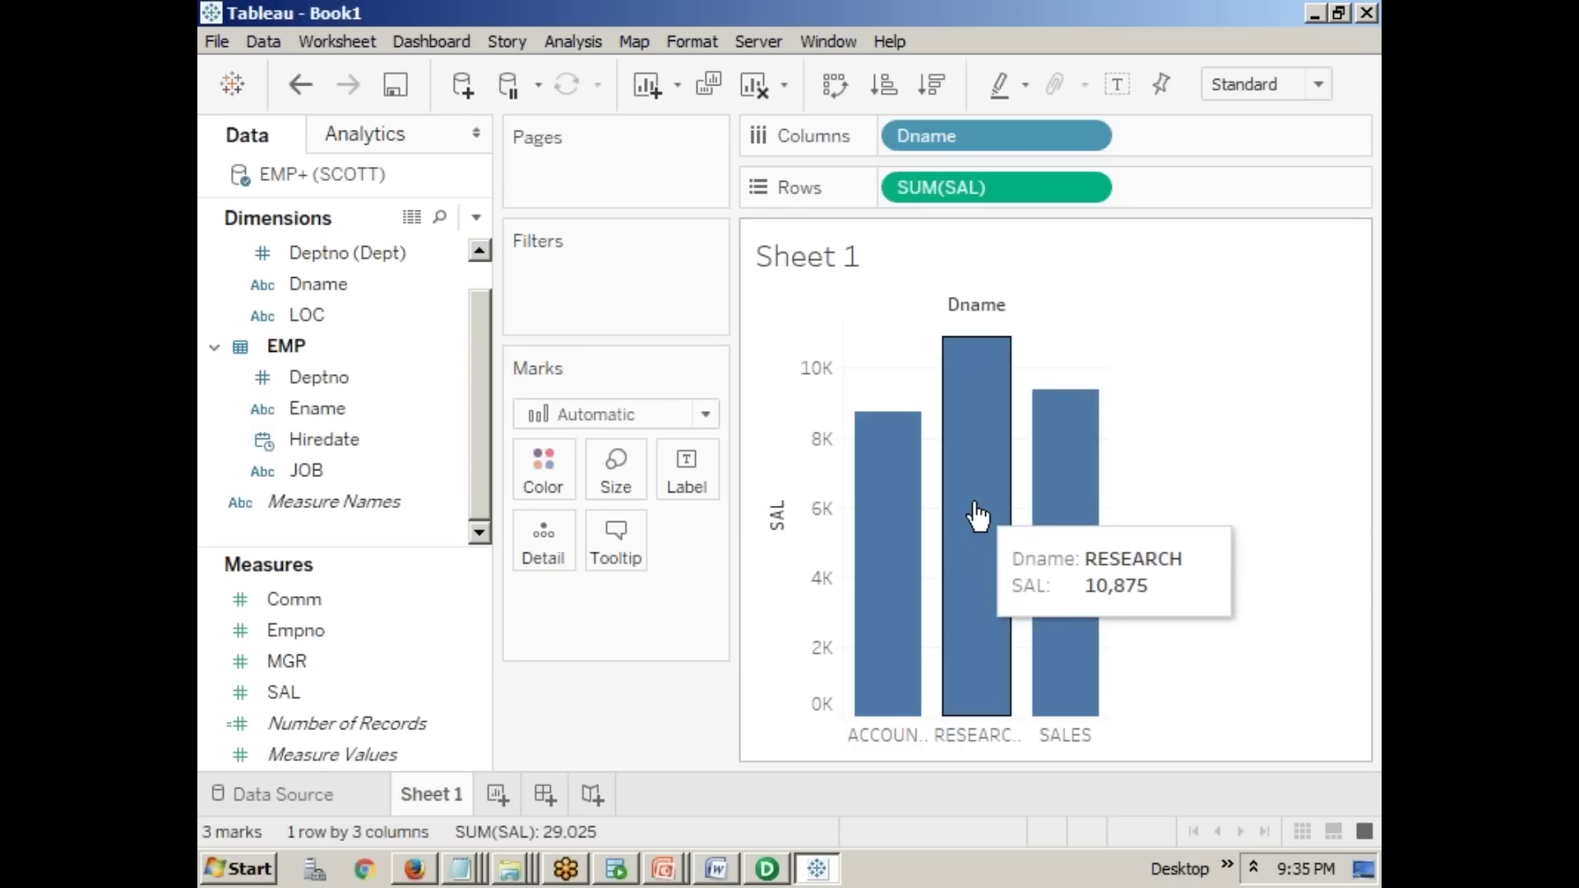
pyautogui.moveTo(1072, 516)
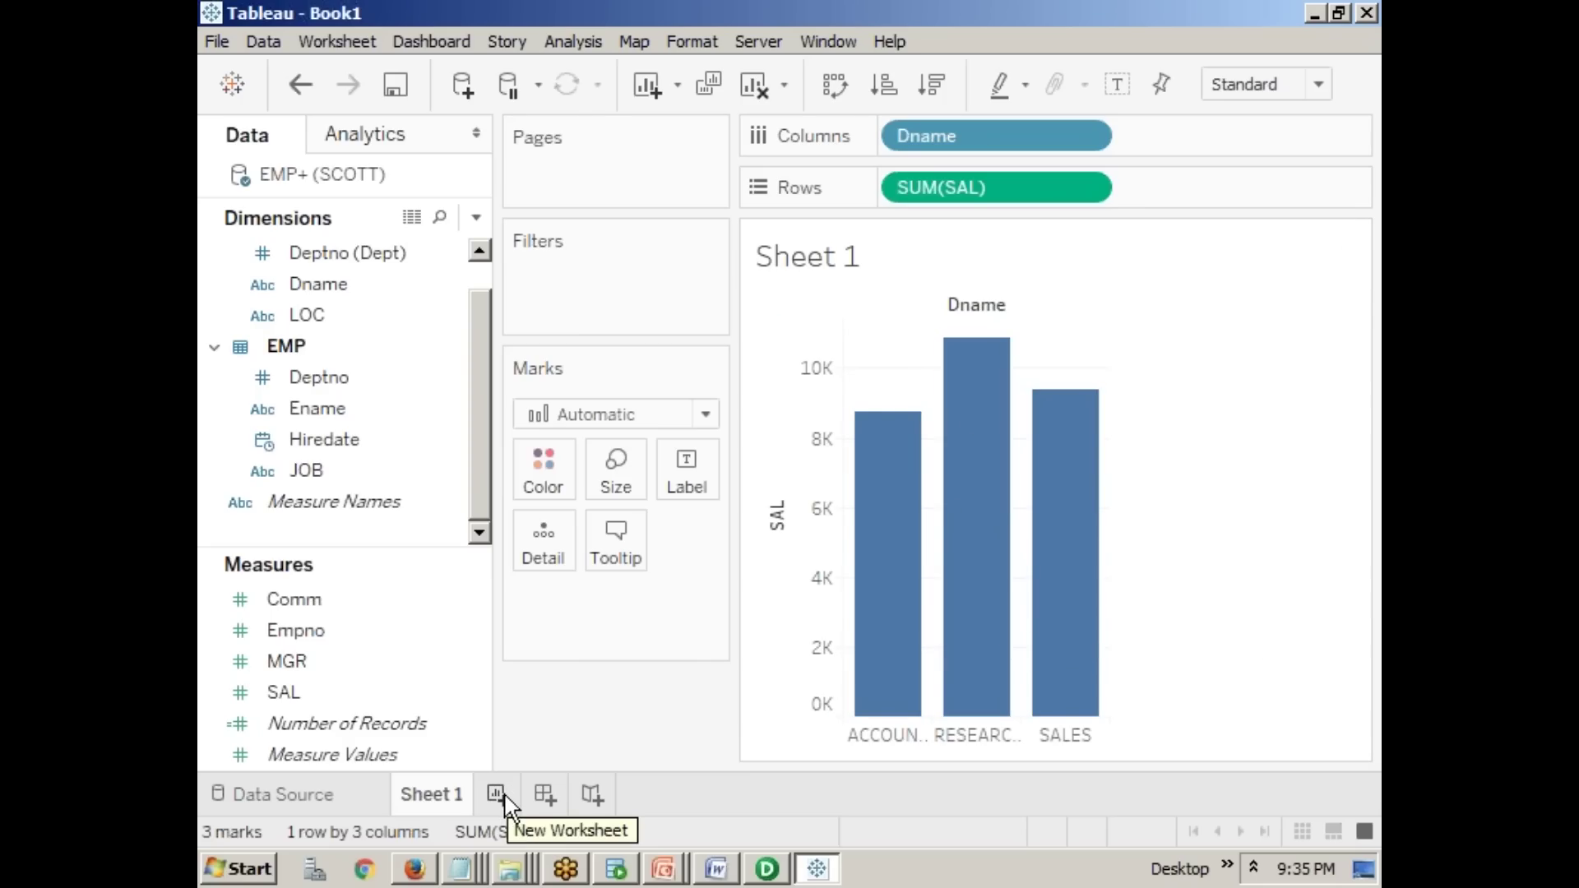
pyautogui.rightClick(437, 795)
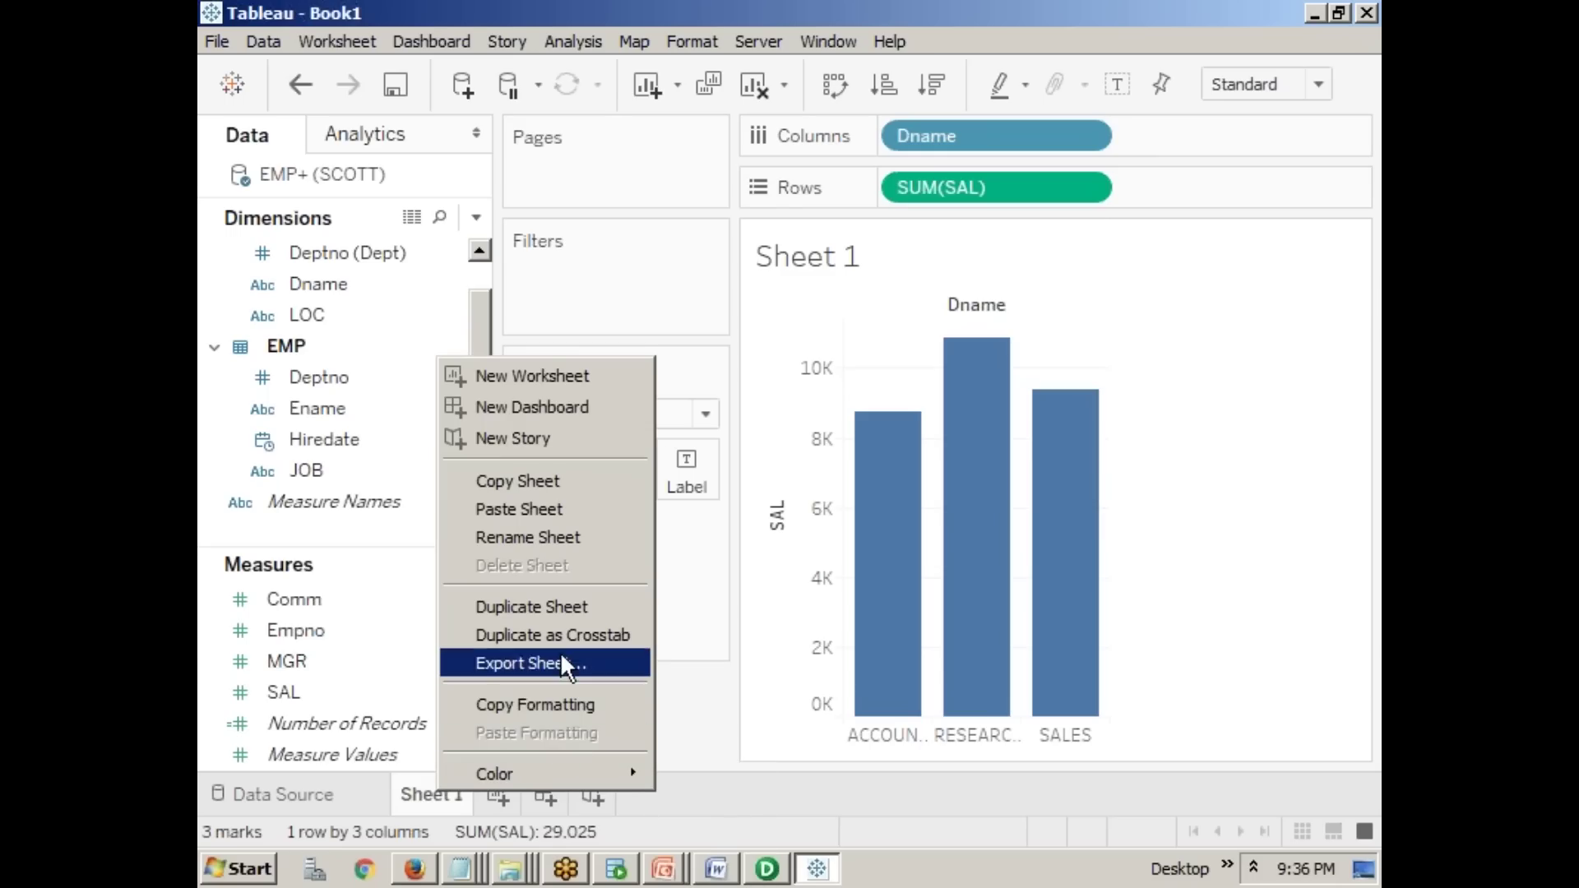
# - Rename the Sheet 1 tab to 'Dname Wise Sal'
pyautogui.click(428, 796)
pyautogui.doubleClick(431, 798)
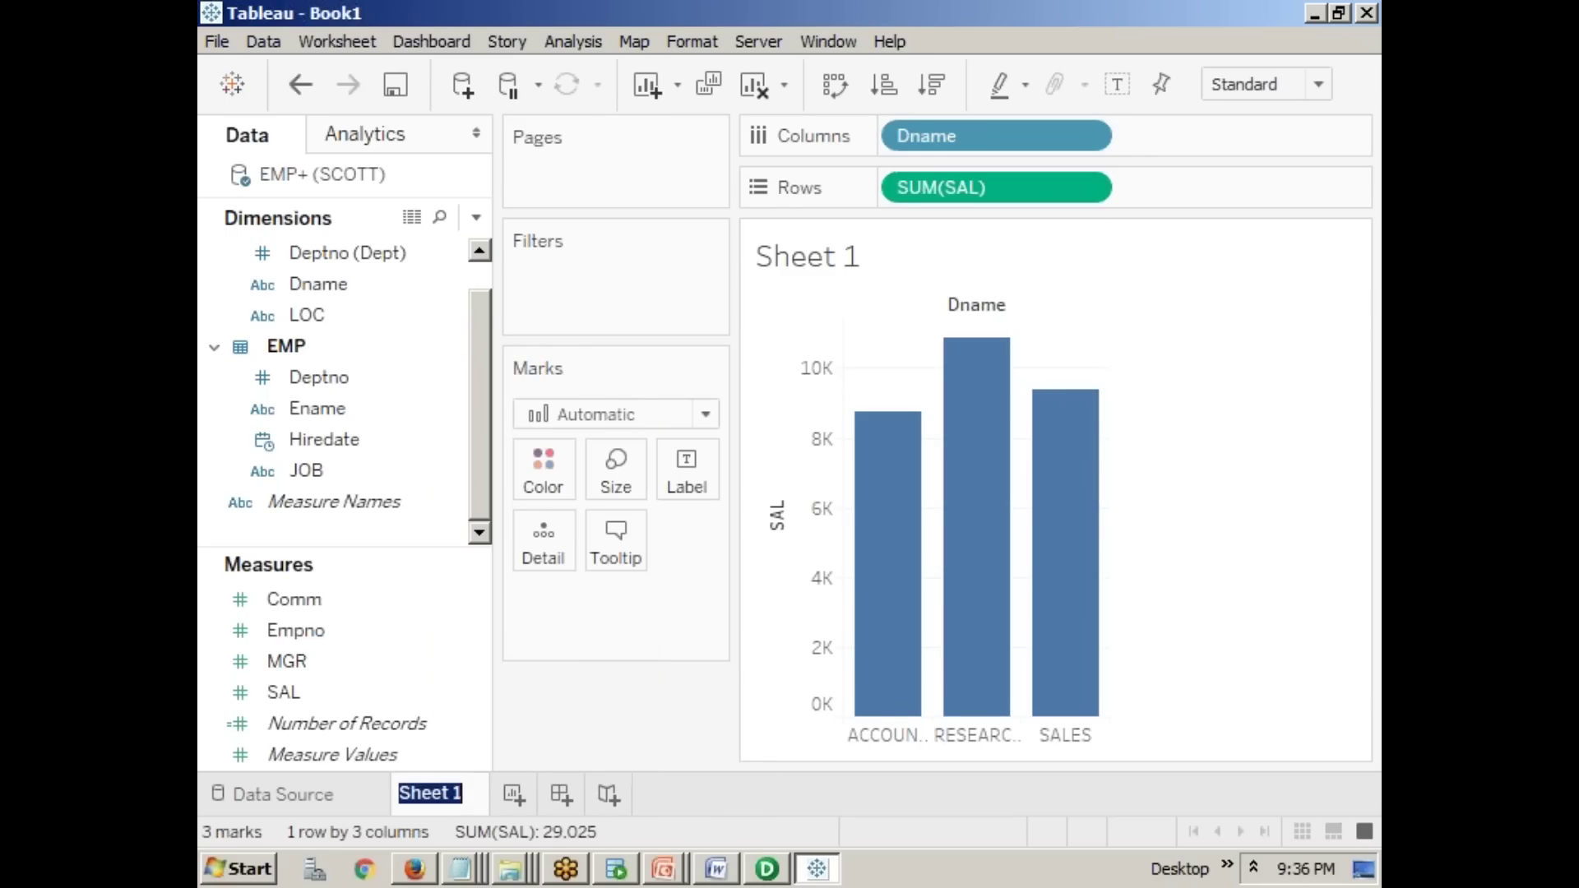
pyautogui.write('D')
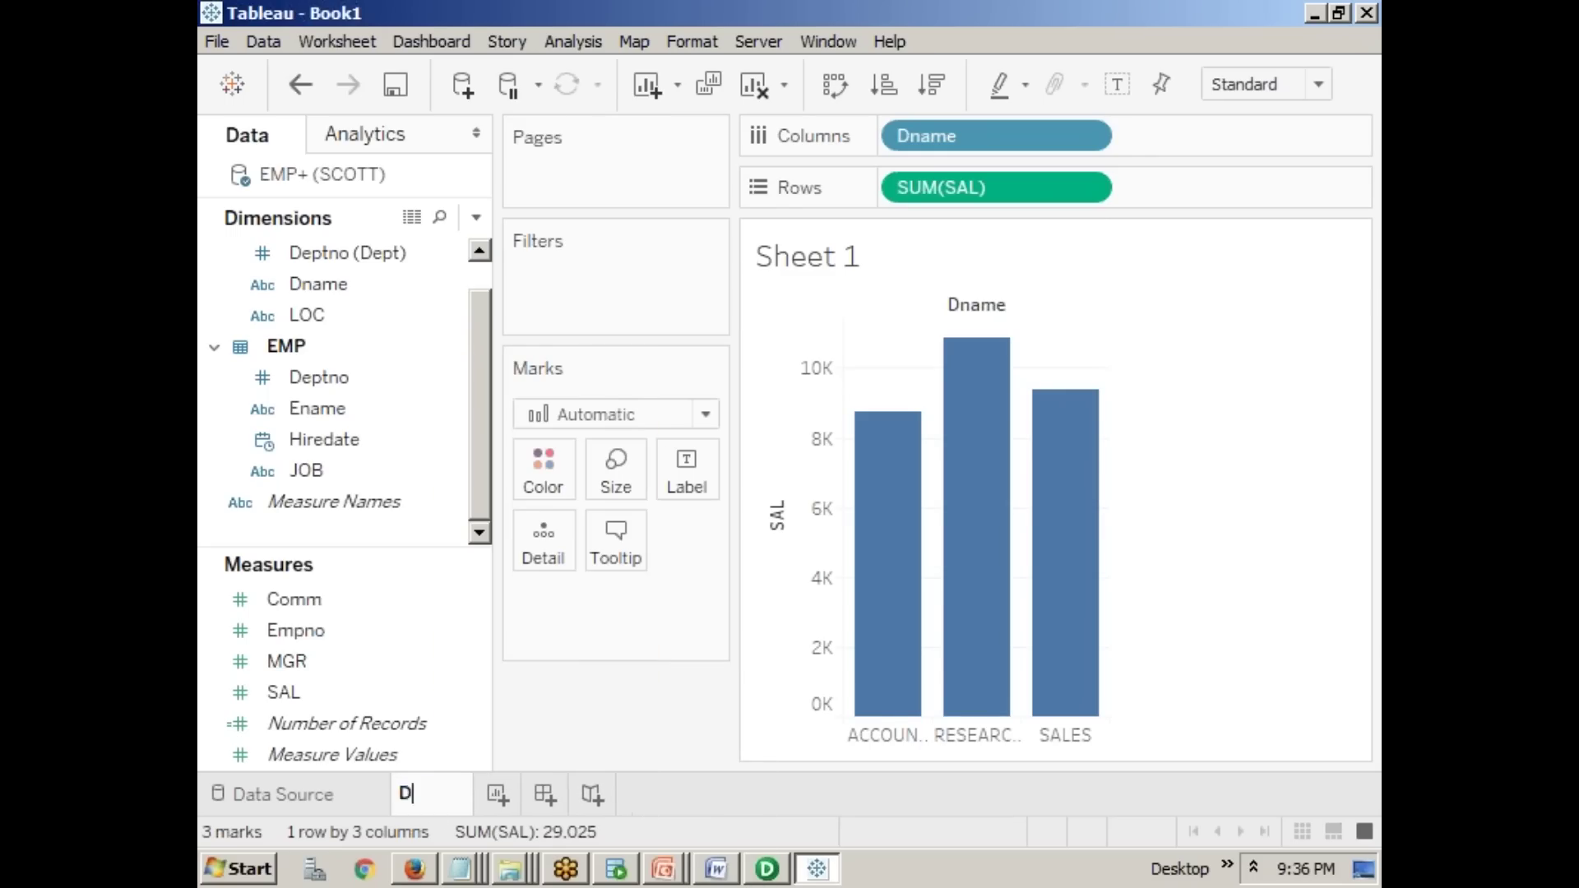
pyautogui.write('name Wise Sal')
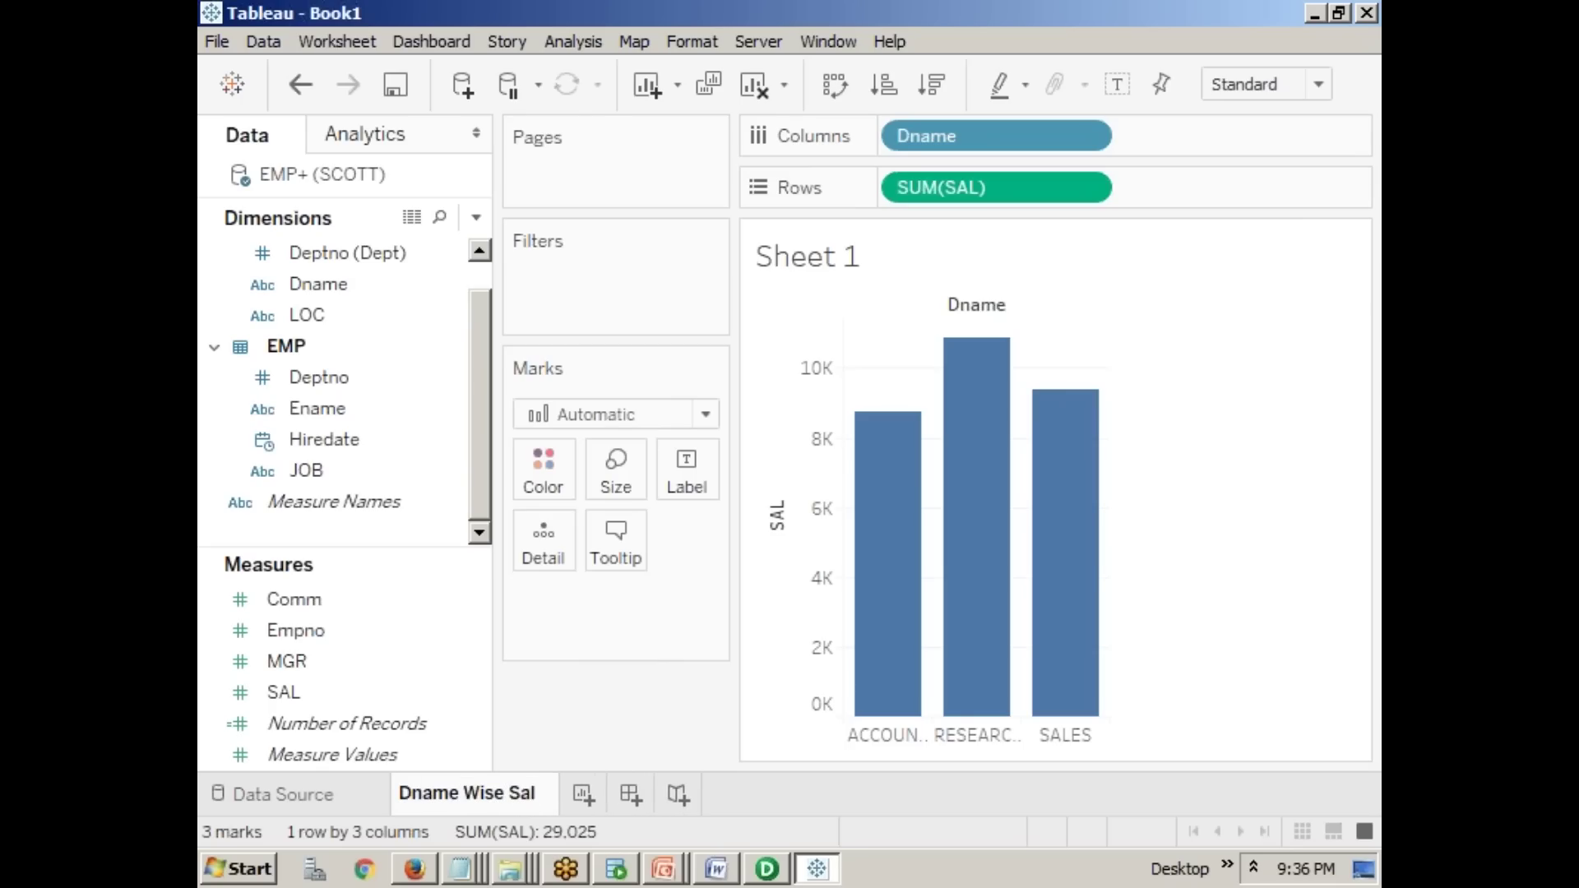
pyautogui.press('Return')
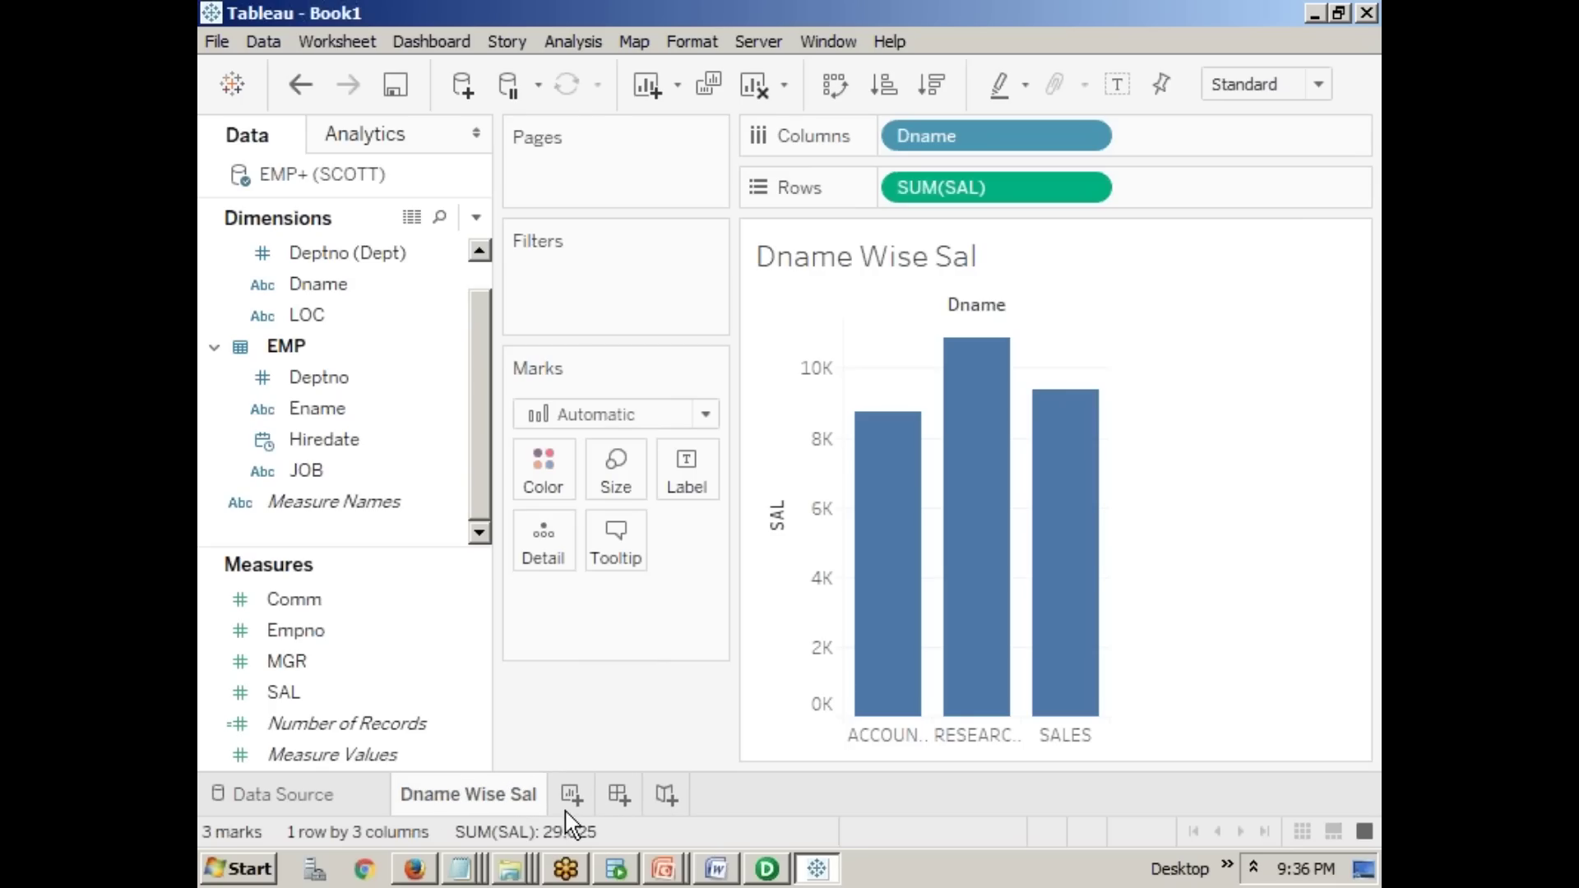
# - Add Sheet 2 and plot SUM(SAL) by JOB as bars, MANAGER highest, CLERK at 4,150
pyautogui.click(573, 796)
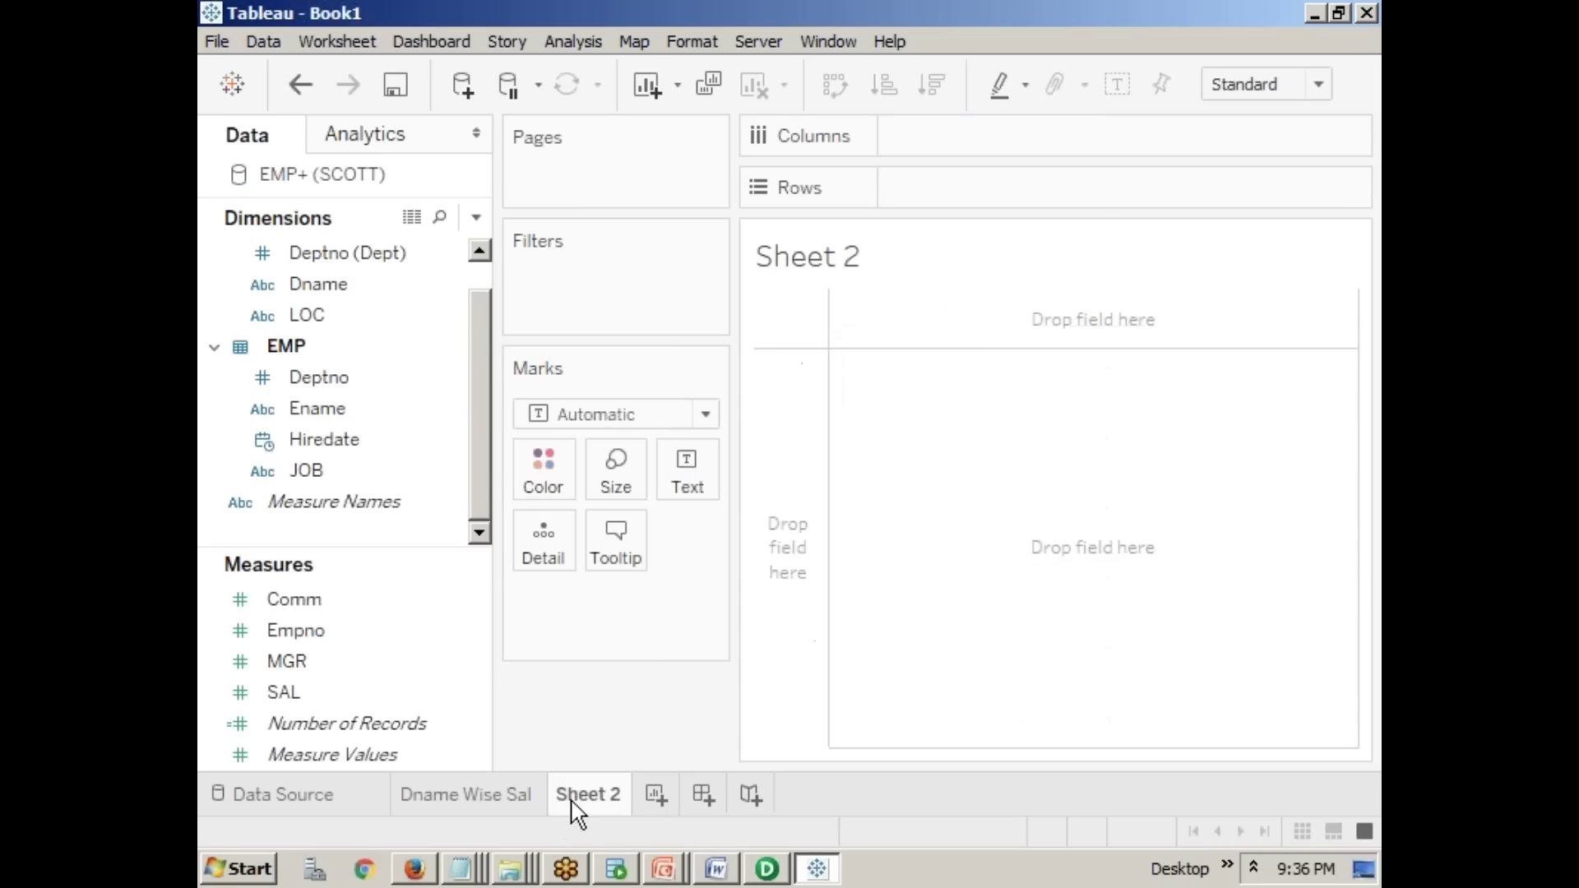
pyautogui.click(395, 470)
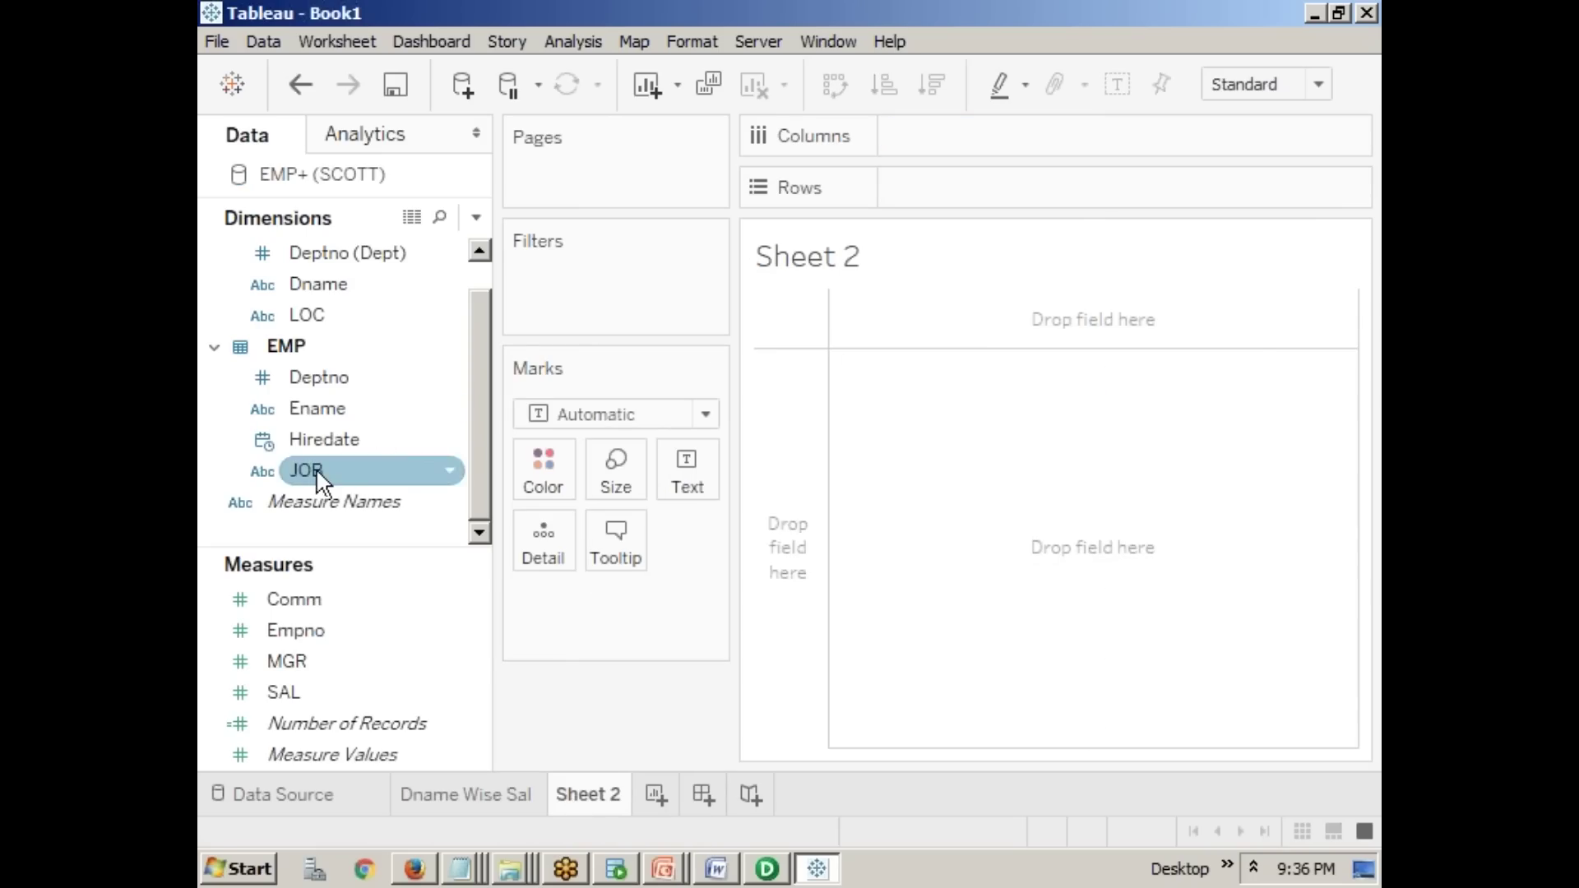
pyautogui.moveTo(325, 481); pyautogui.dragTo(921, 141)
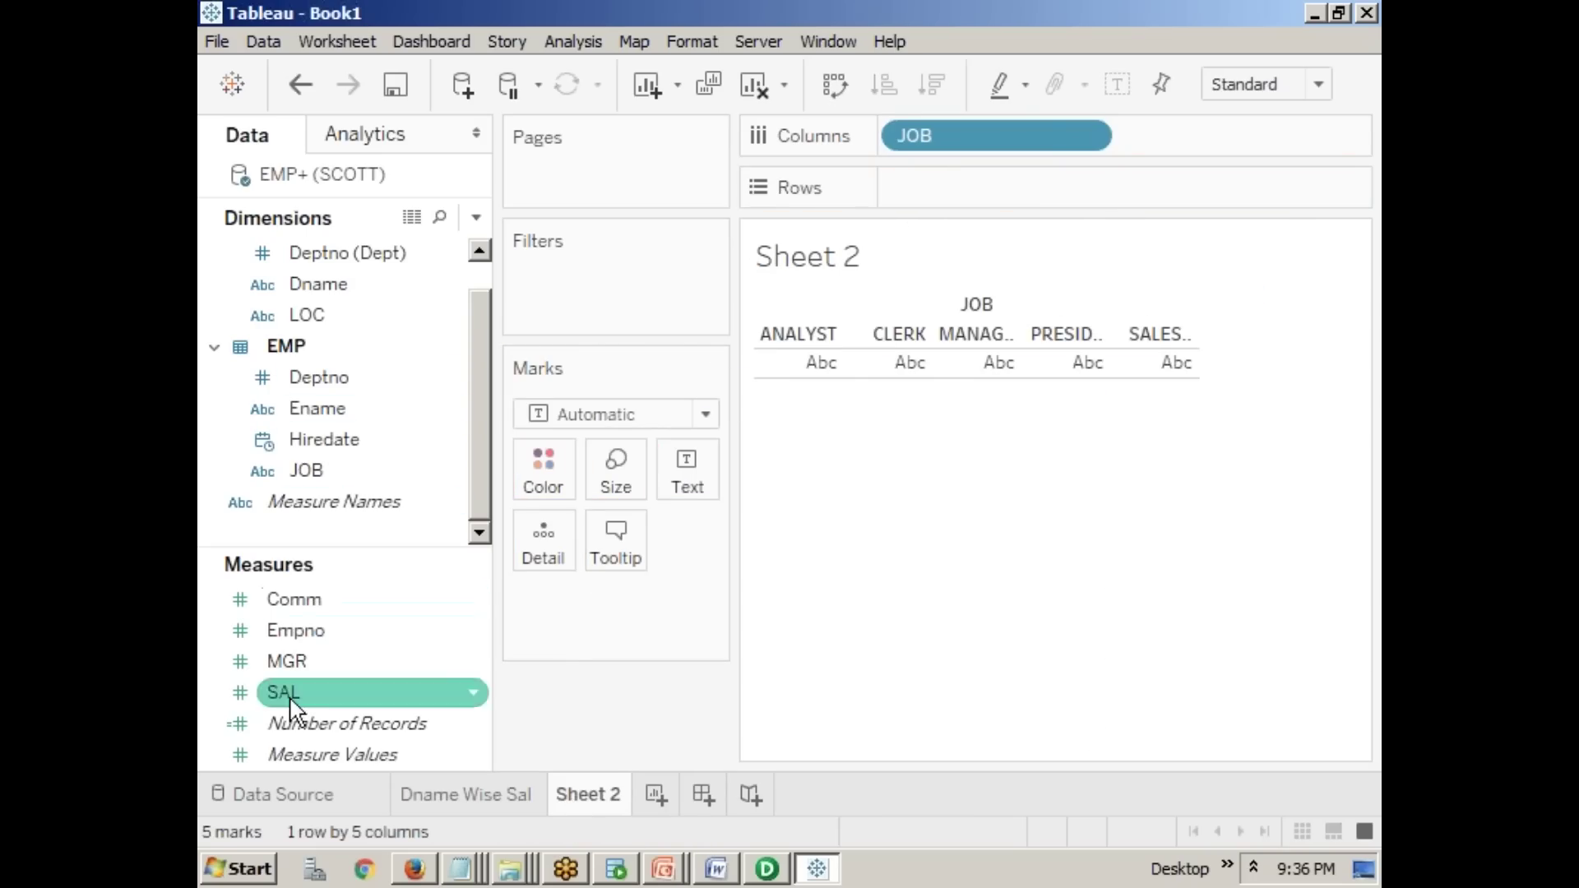
pyautogui.moveTo(287, 695); pyautogui.dragTo(576, 687)
pyautogui.moveTo(948, 195); pyautogui.dragTo(948, 197)
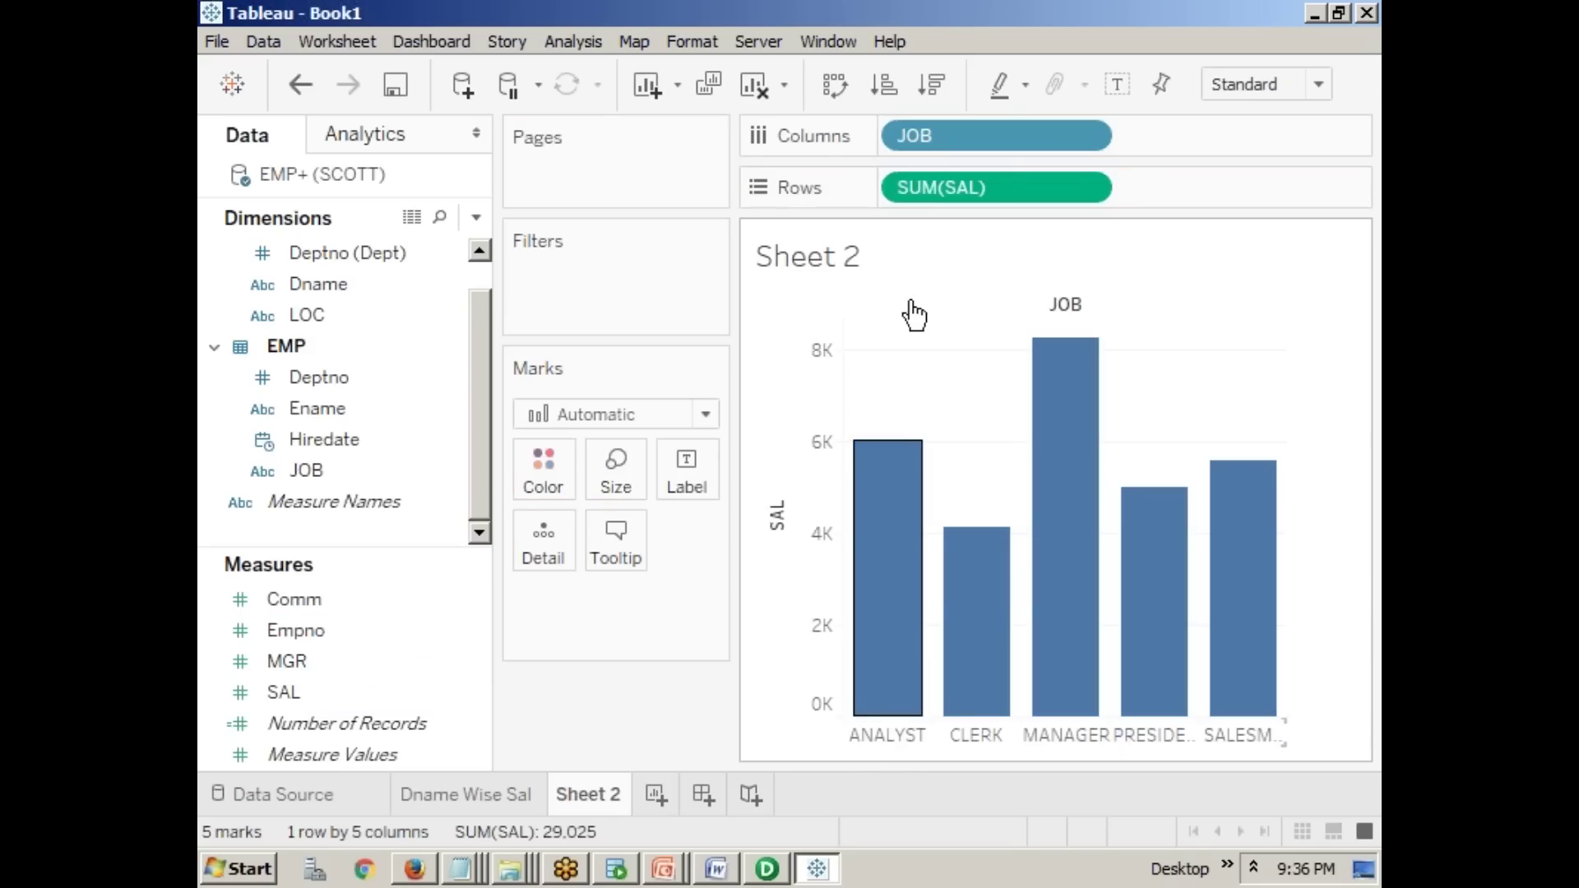
pyautogui.moveTo(995, 684)
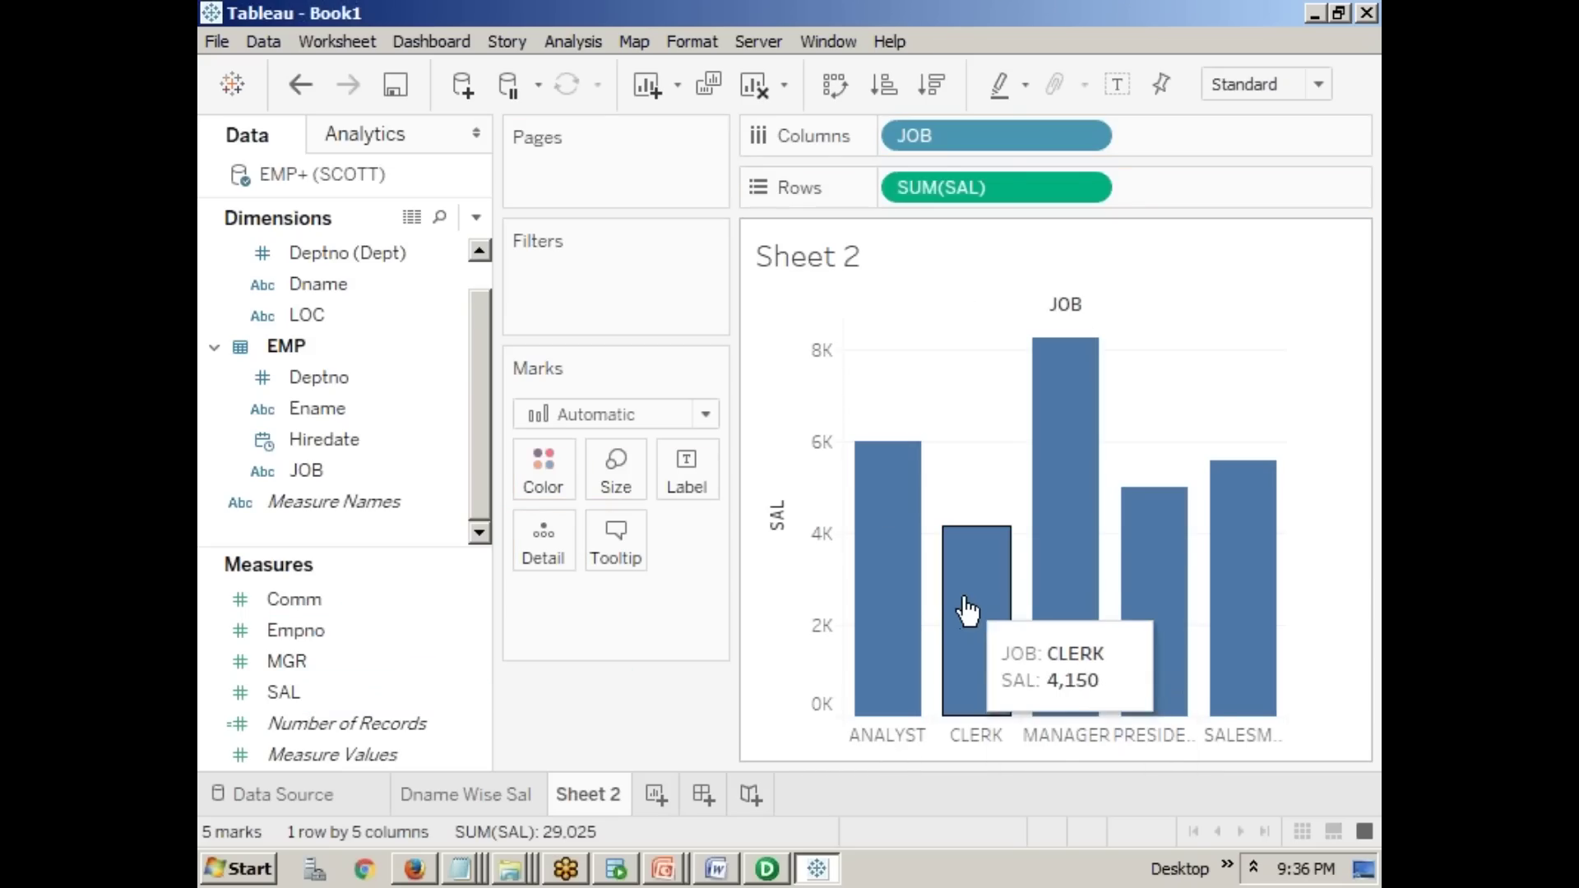
pyautogui.doubleClick(585, 792)
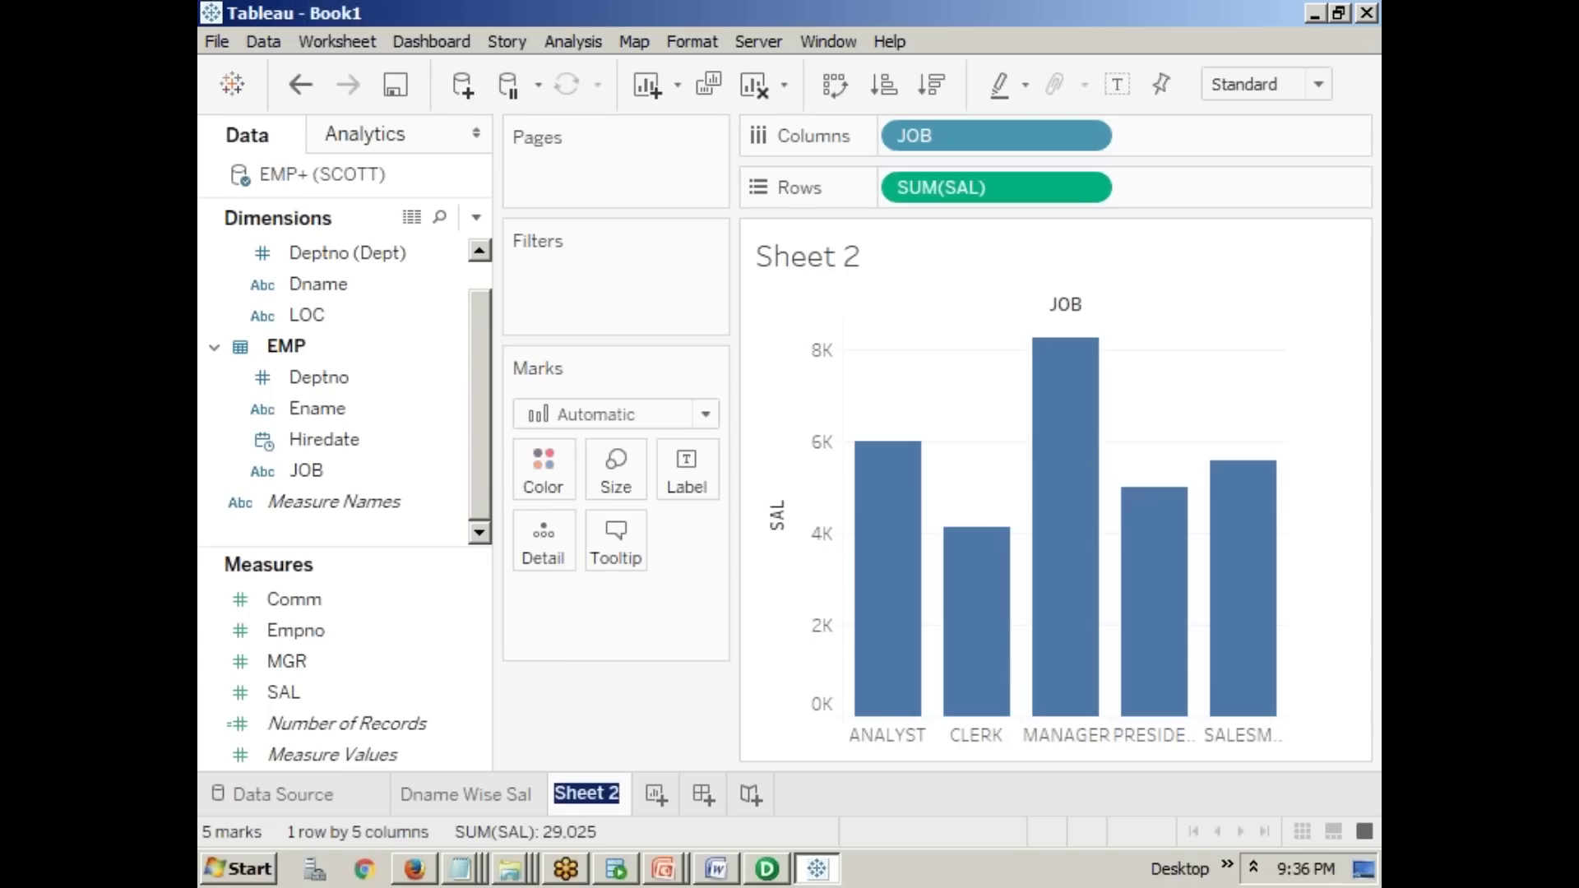
# - Rename Sheet 2 to 'Job wise Sal' and flip between it and the Dname Wise Sal sheet
pyautogui.write('Job')
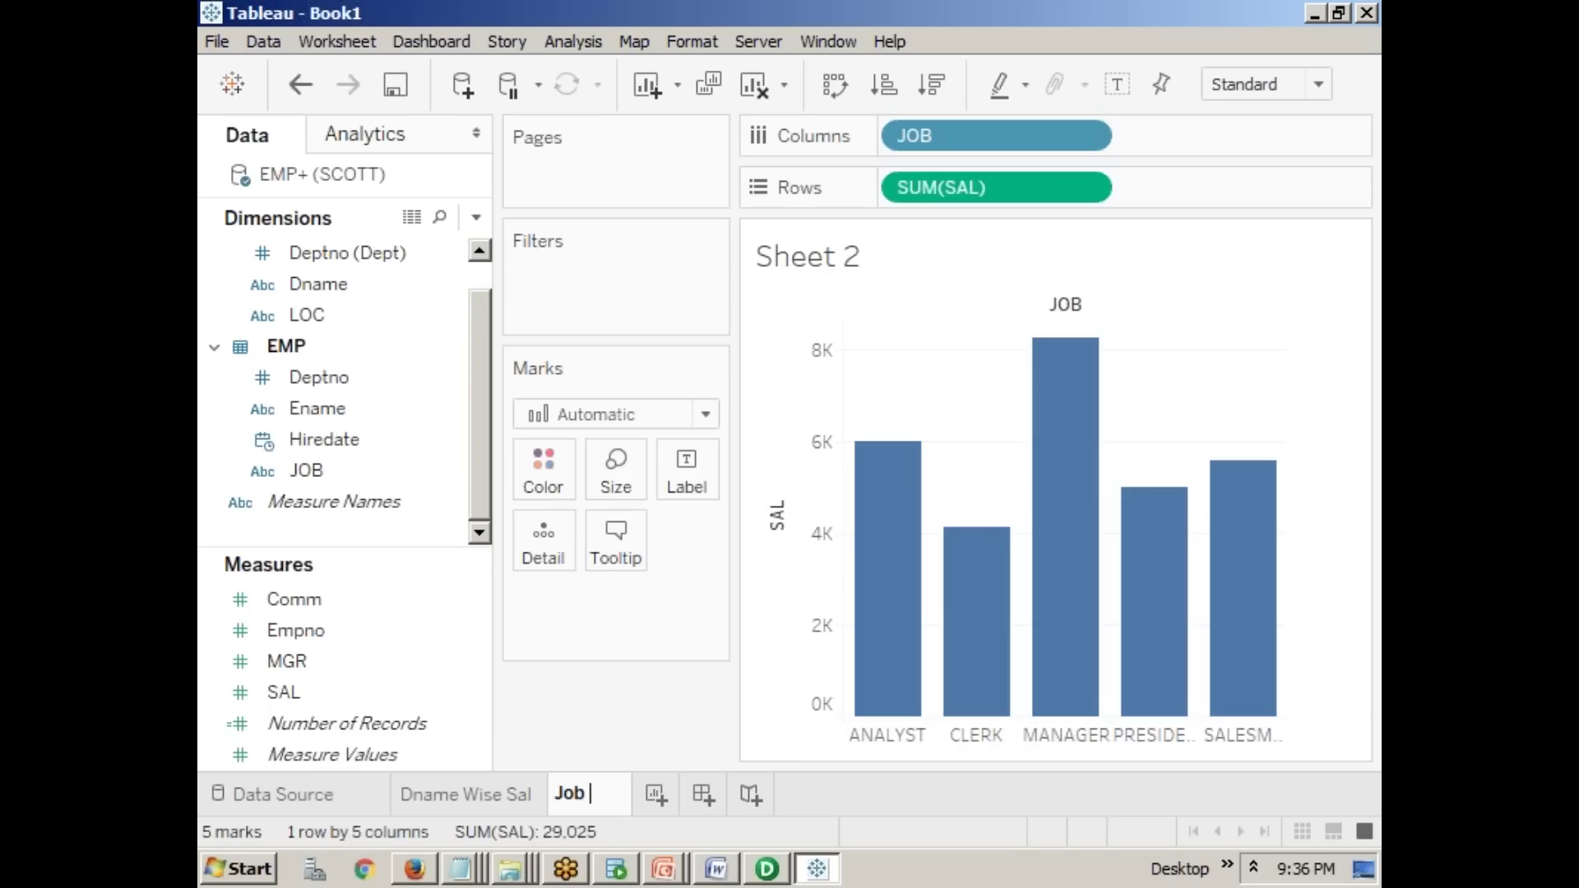
pyautogui.write(' wise Sal')
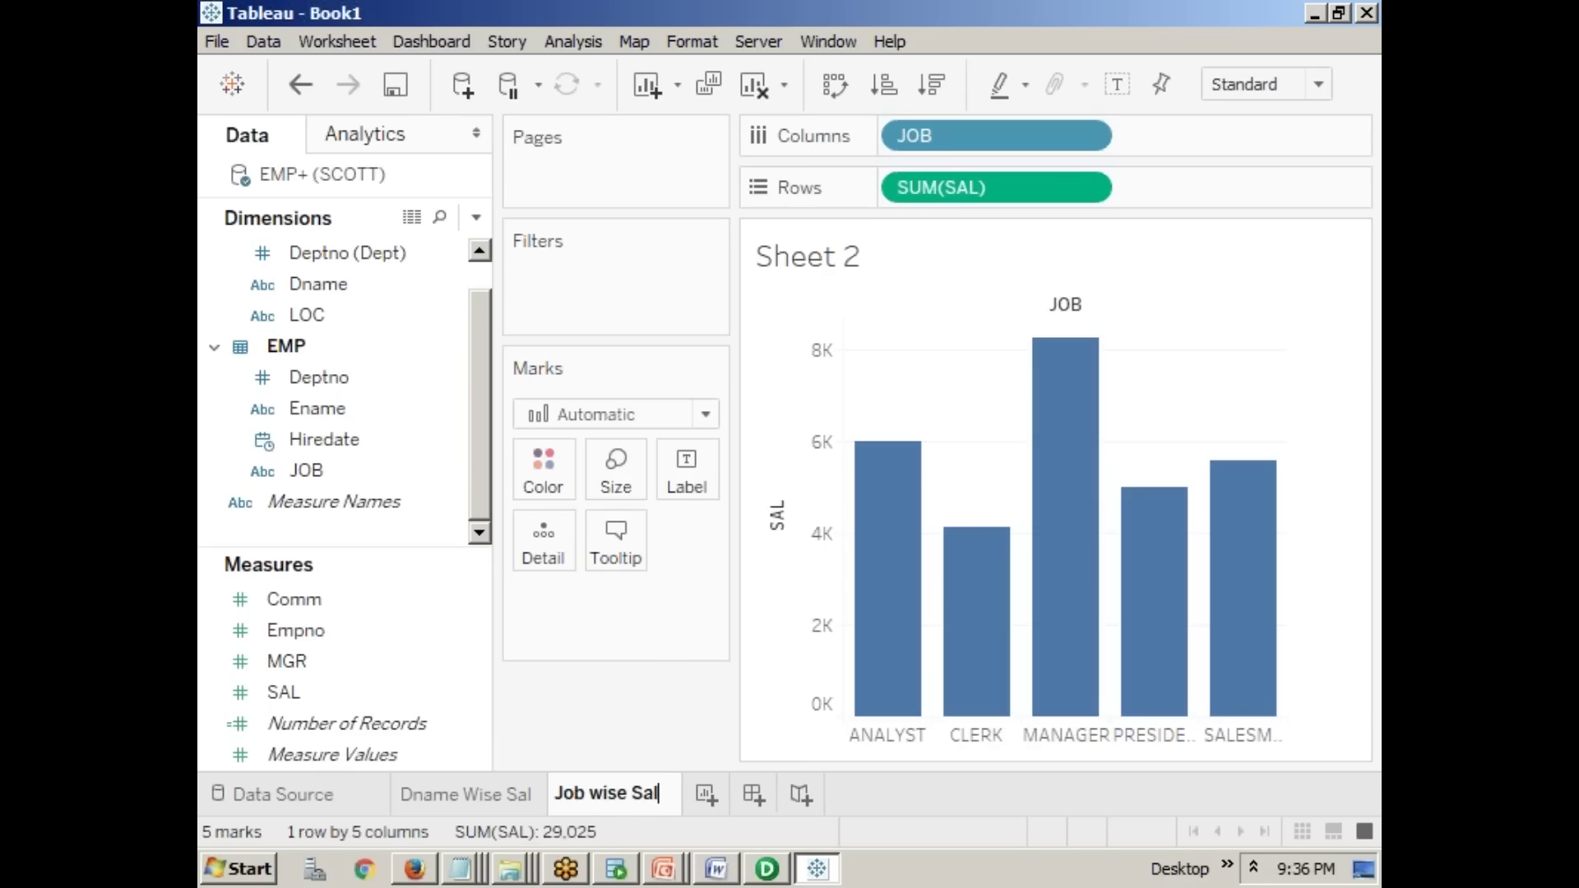
pyautogui.press('Return')
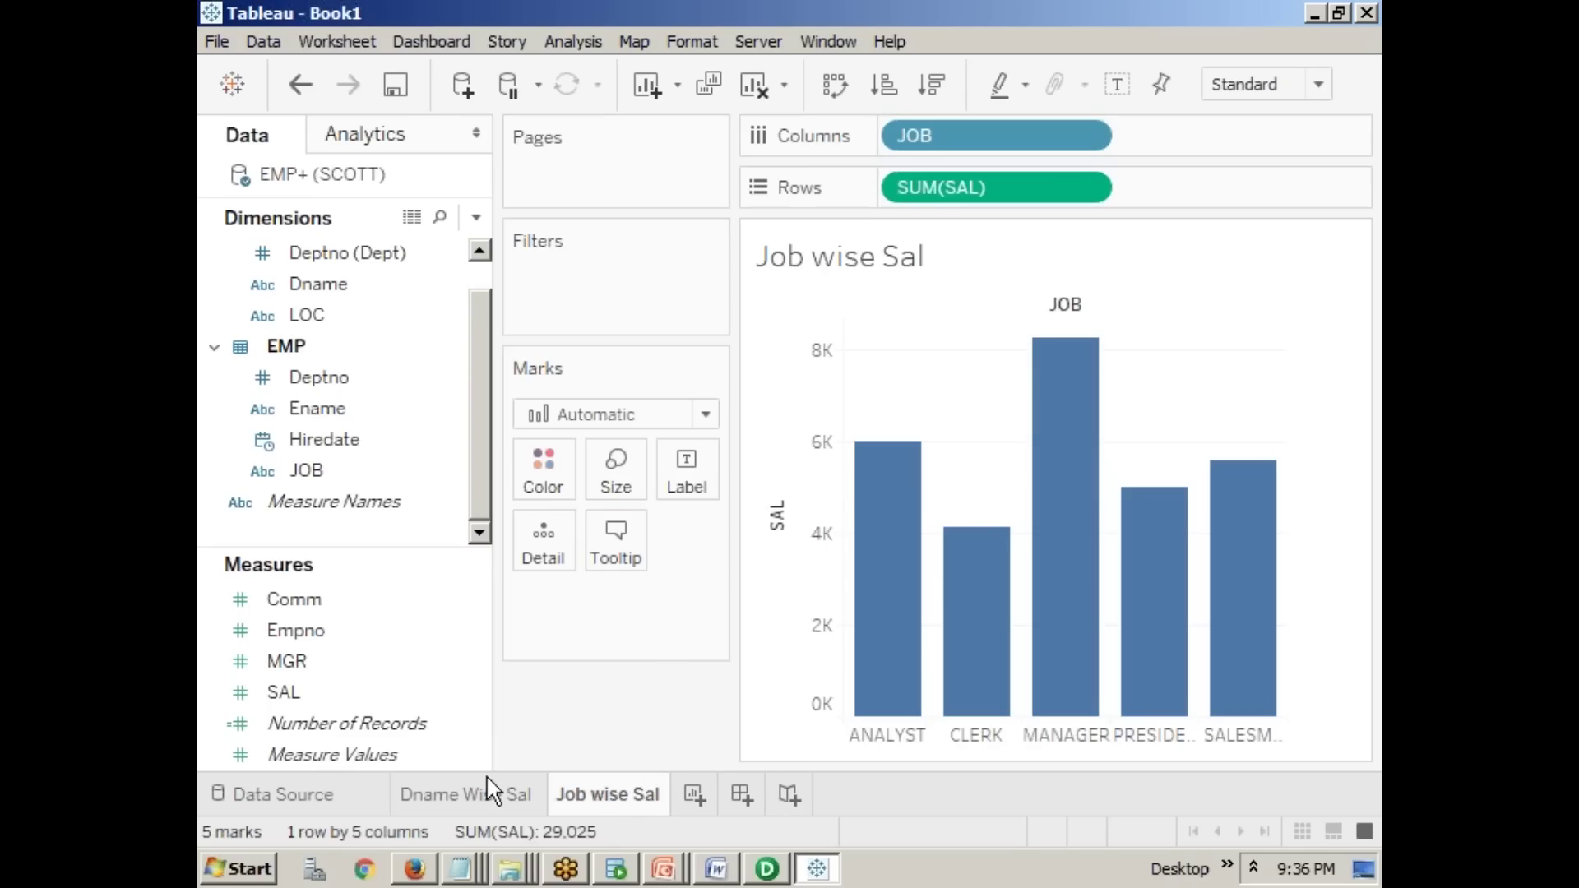
pyautogui.click(477, 802)
pyautogui.click(575, 796)
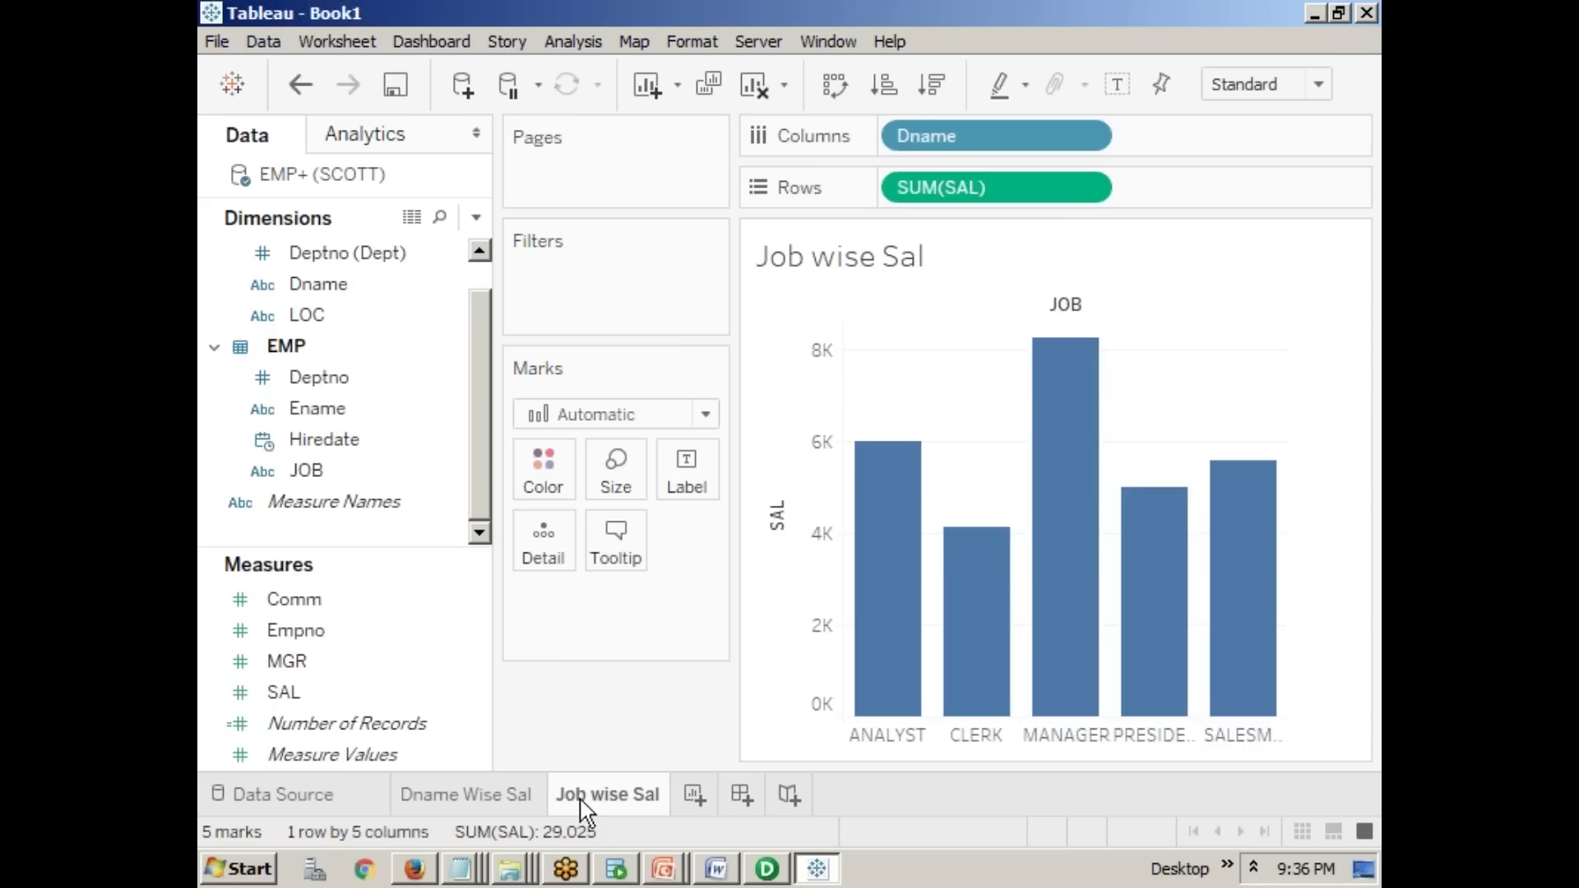
pyautogui.click(506, 798)
pyautogui.click(644, 797)
pyautogui.click(666, 870)
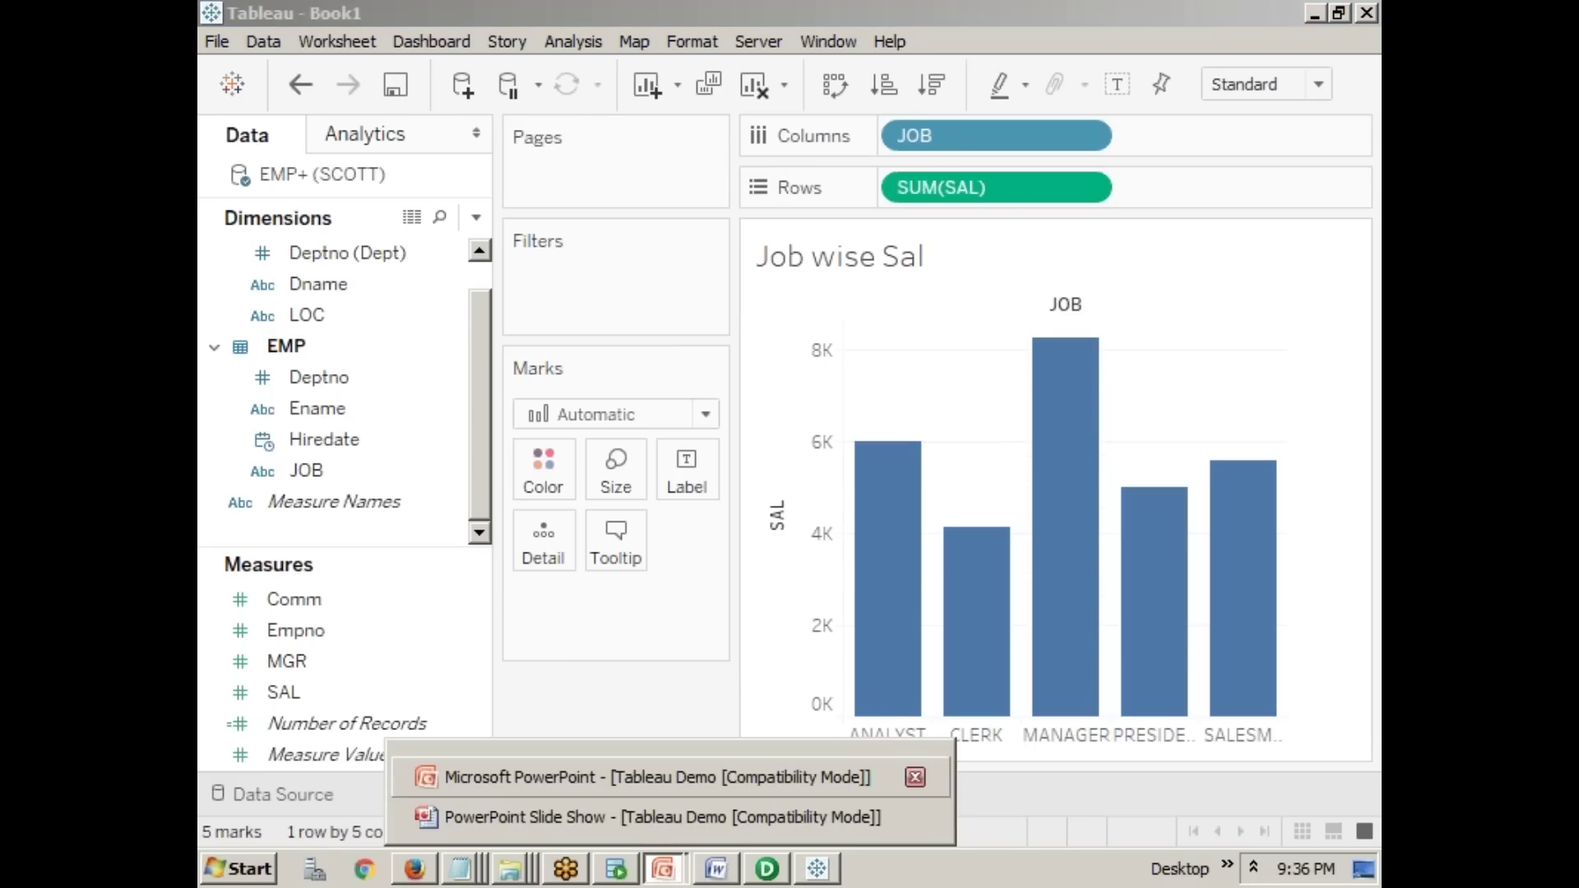
pyautogui.click(681, 817)
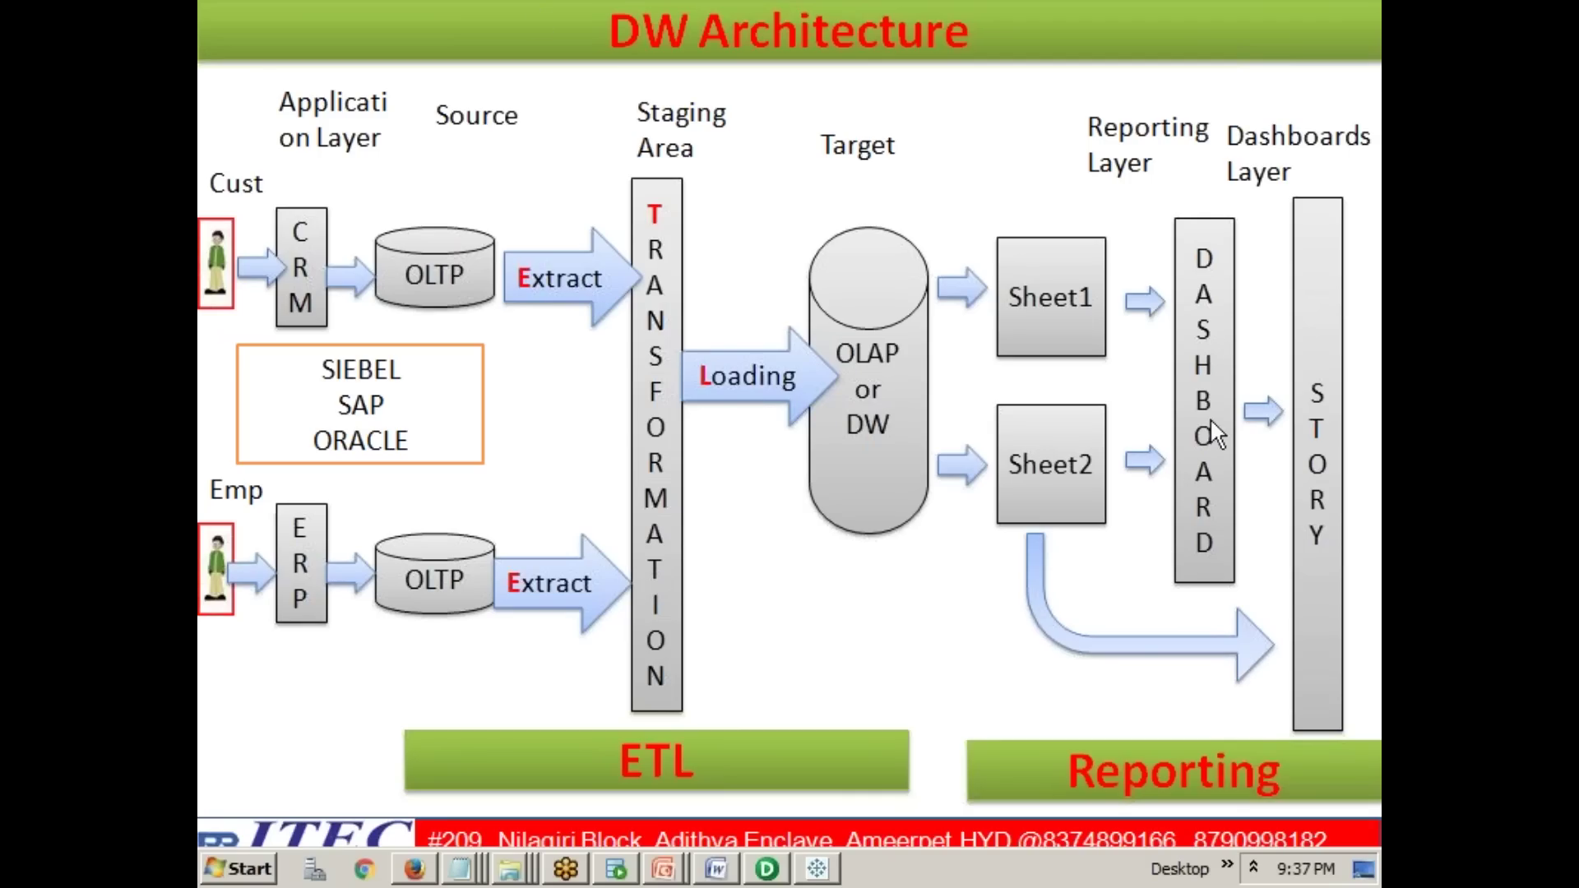
pyautogui.click(813, 879)
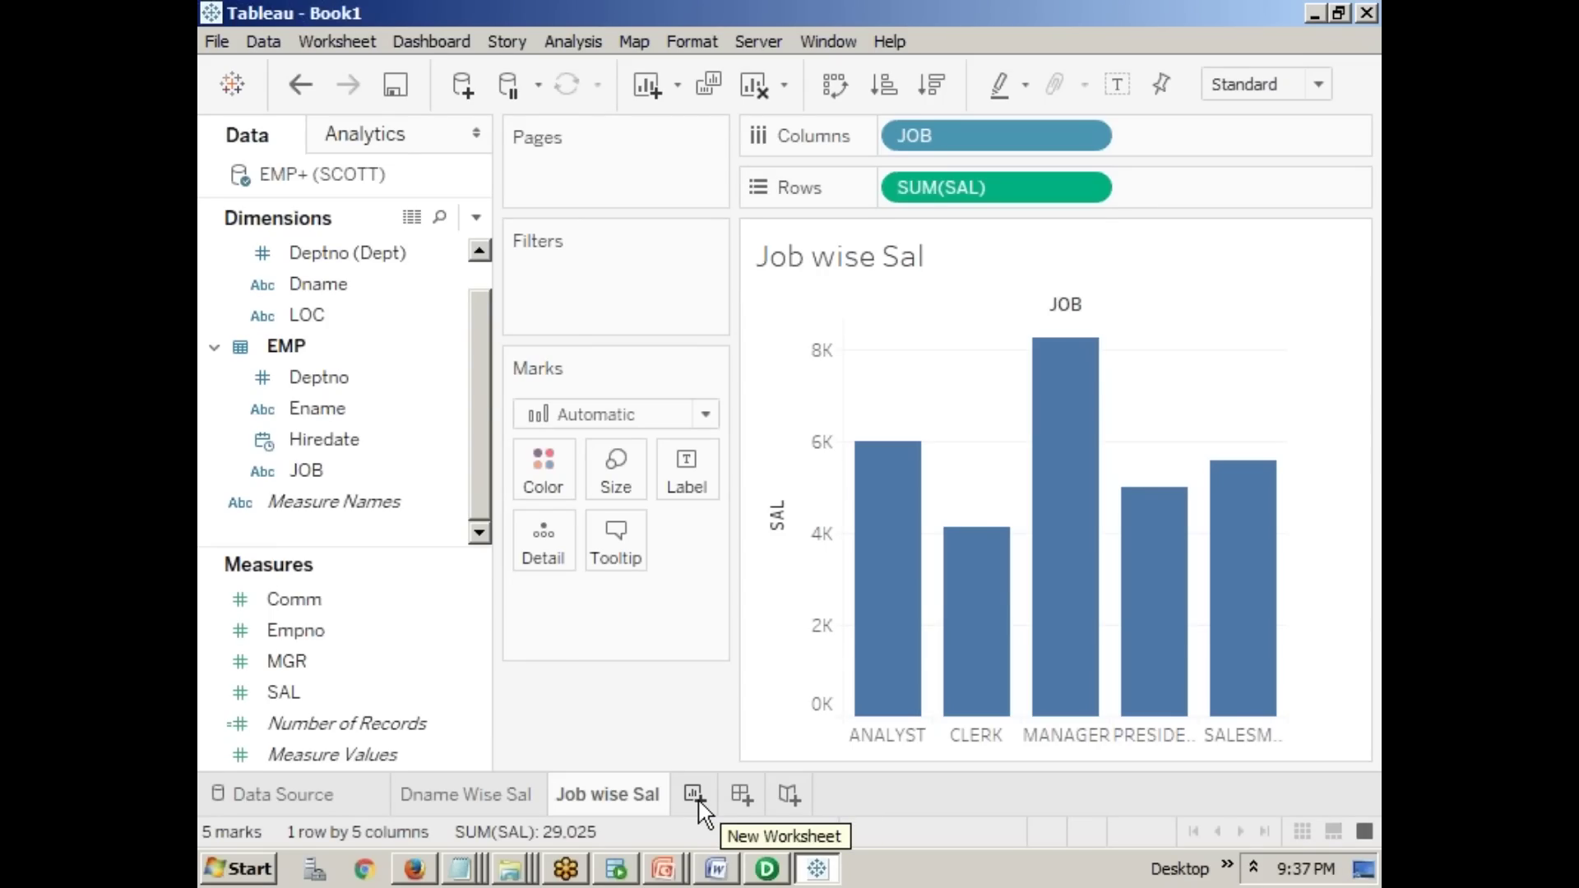
pyautogui.click(749, 803)
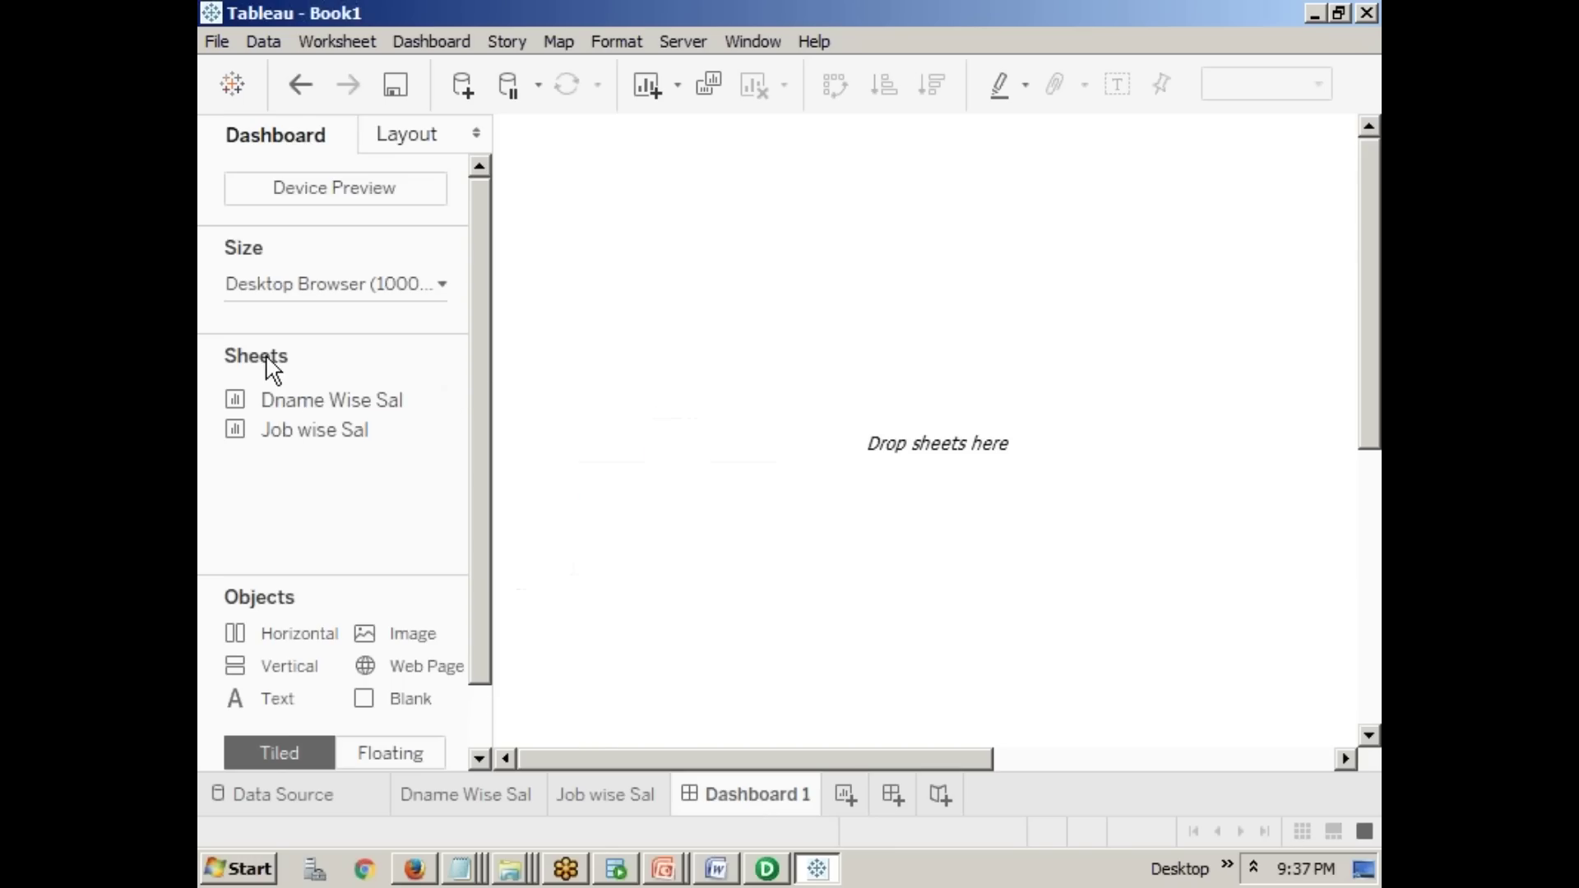
pyautogui.moveTo(265, 412)
pyautogui.moveTo(315, 405); pyautogui.dragTo(744, 374)
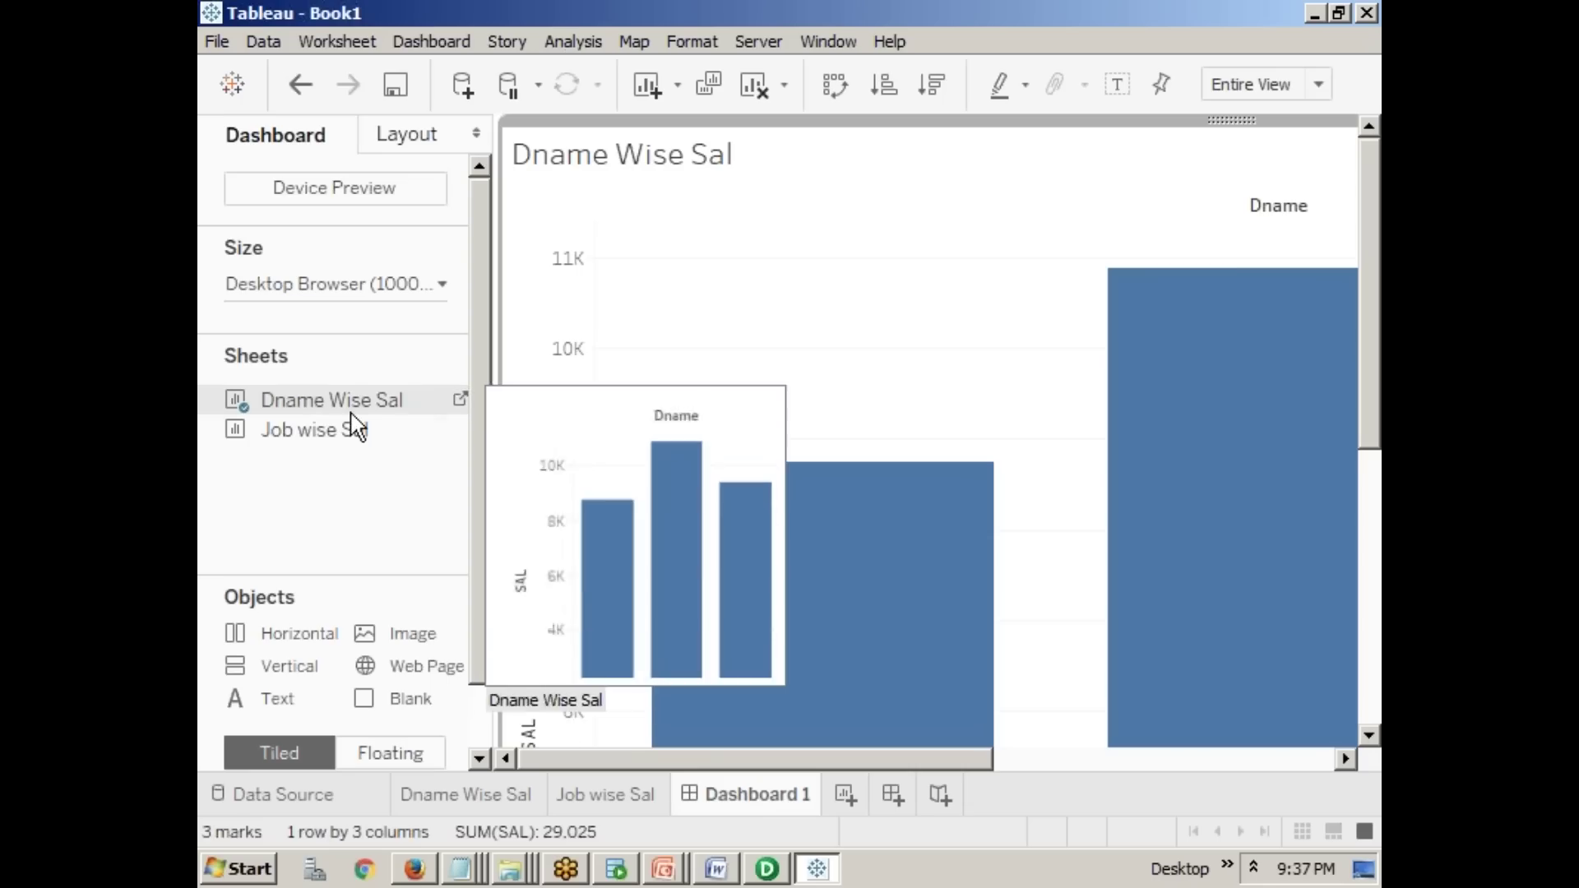
pyautogui.moveTo(315, 429)
pyautogui.mouseDown()
pyautogui.moveTo(546, 298)
pyautogui.moveTo(806, 197)
pyautogui.moveTo(909, 201)
pyautogui.moveTo(885, 357)
pyautogui.moveTo(688, 468)
pyautogui.moveTo(1172, 456)
pyautogui.moveTo(1057, 617)
pyautogui.moveTo(831, 630)
pyautogui.mouseUp()
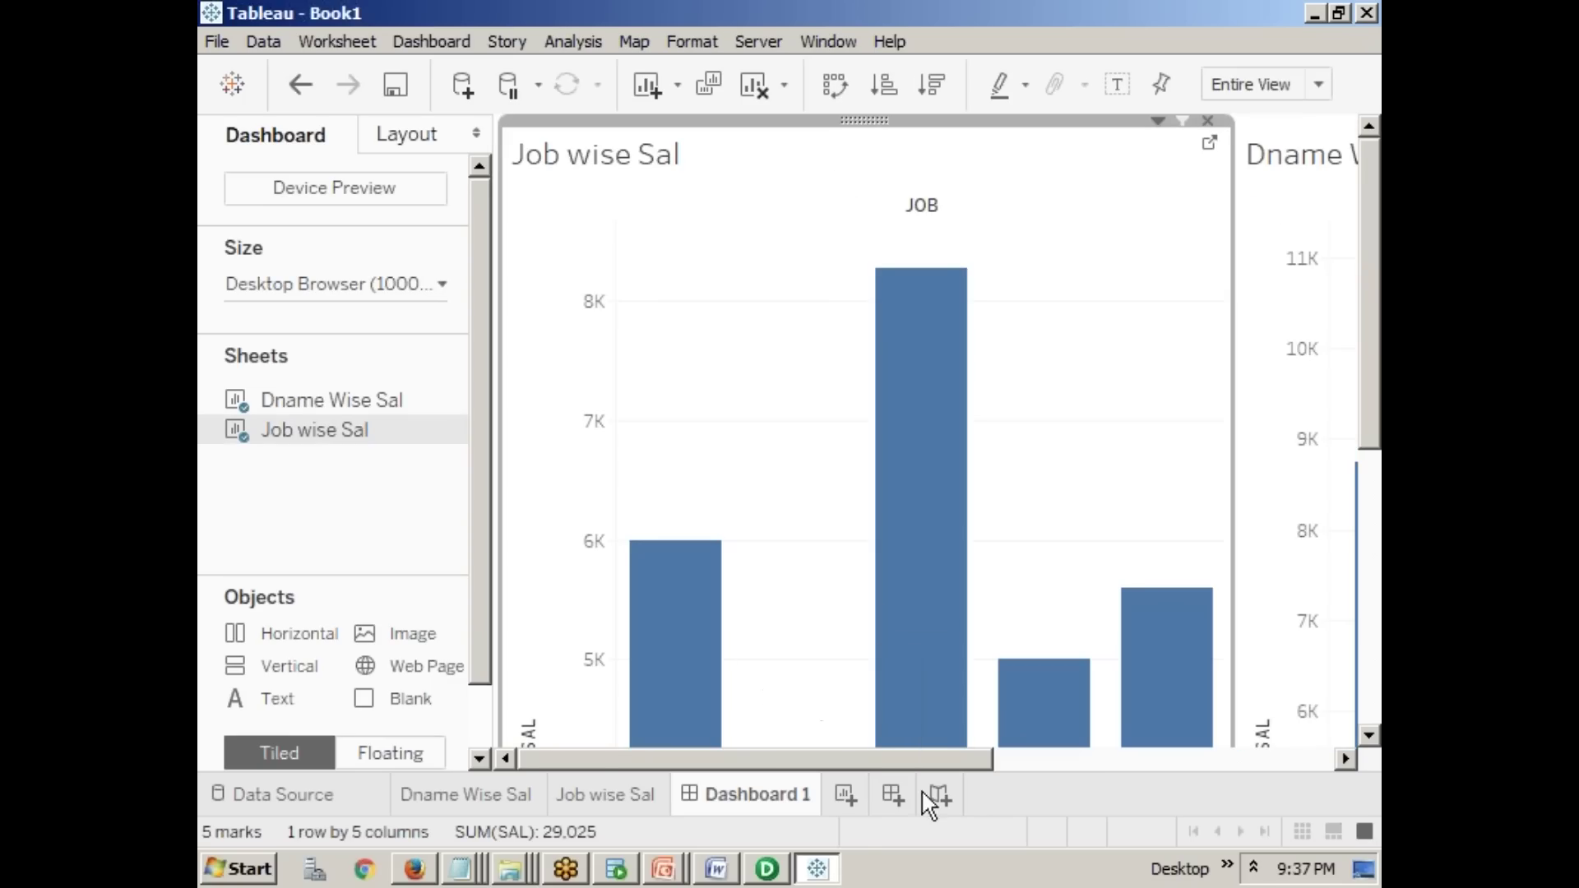
pyautogui.moveTo(922, 756); pyautogui.dragTo(1181, 759)
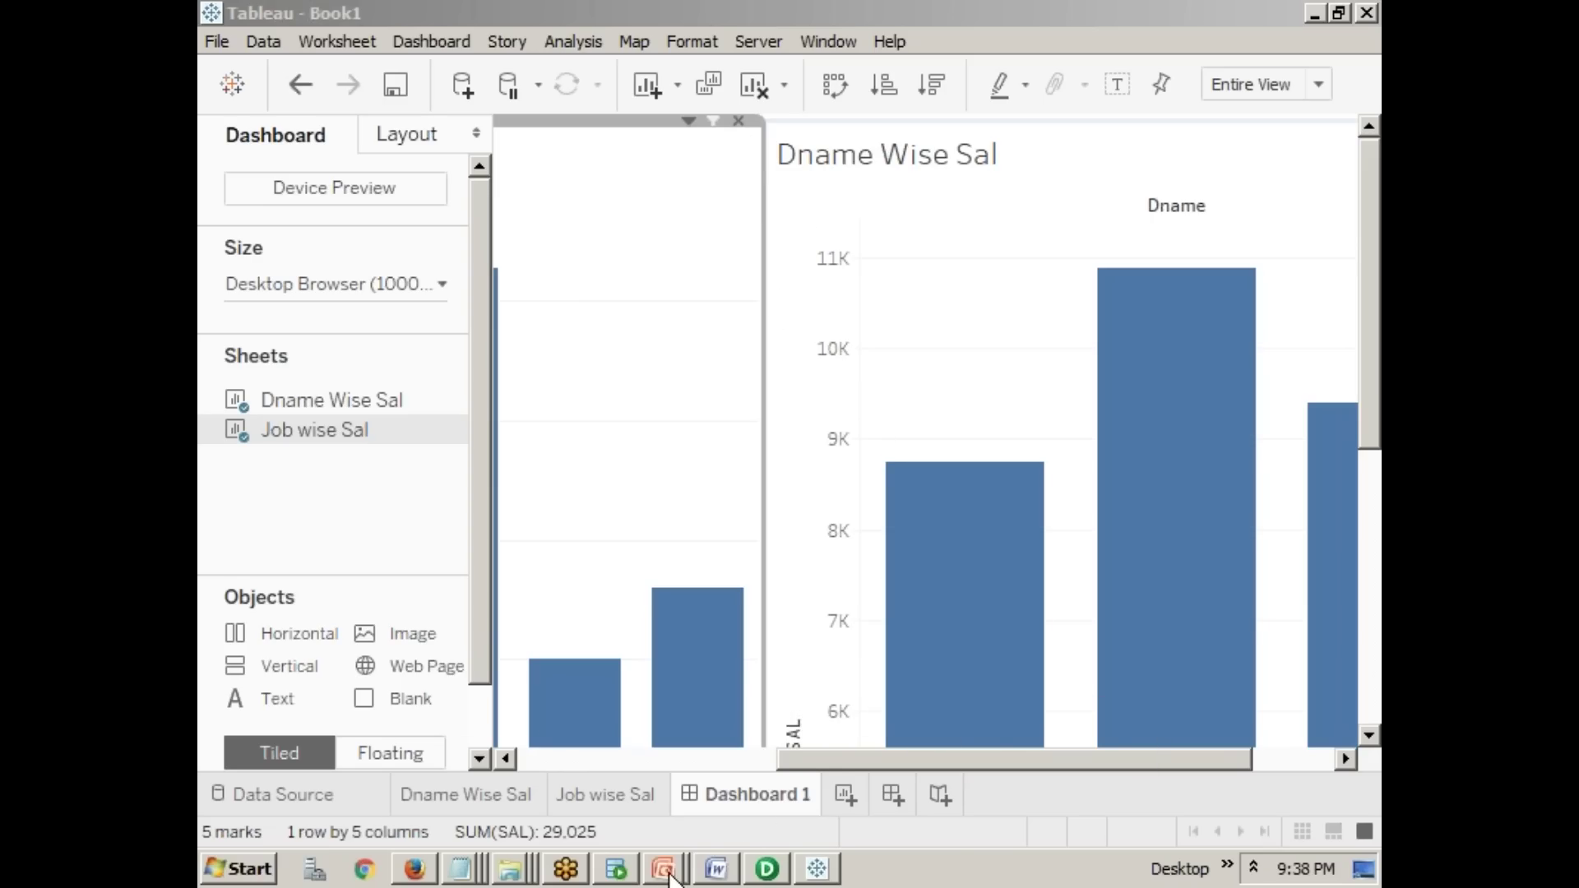
pyautogui.click(681, 875)
pyautogui.click(663, 814)
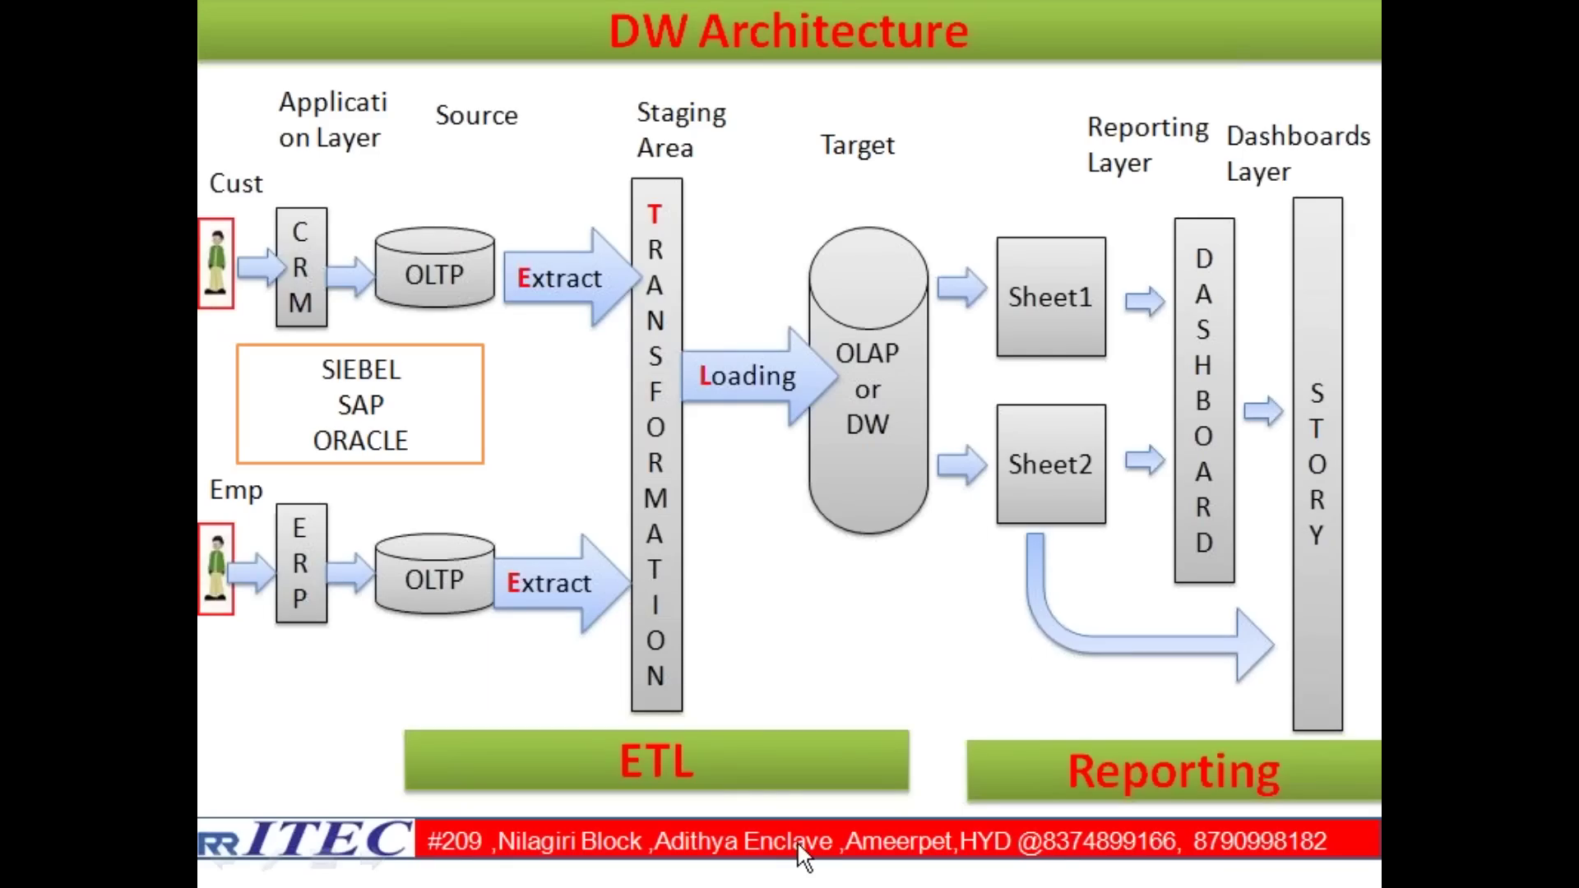
pyautogui.hotkey('alt', 'Tab')
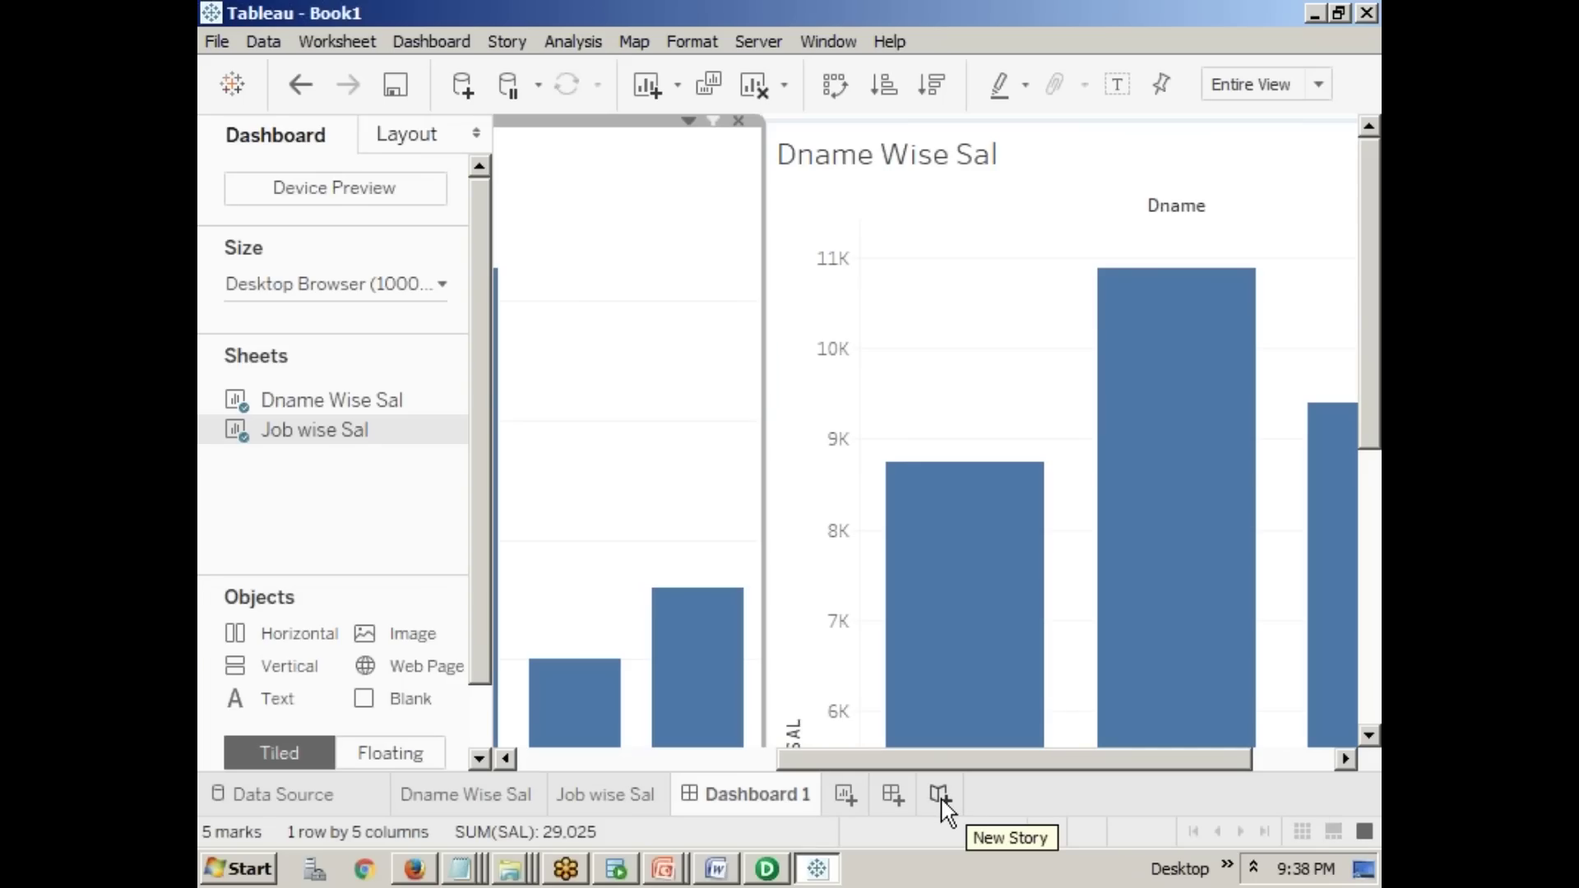
# - Create Story 1 and drag Dashboard 1, Job wise Sal, then Dname Wise Sal onto its story point
pyautogui.click(940, 795)
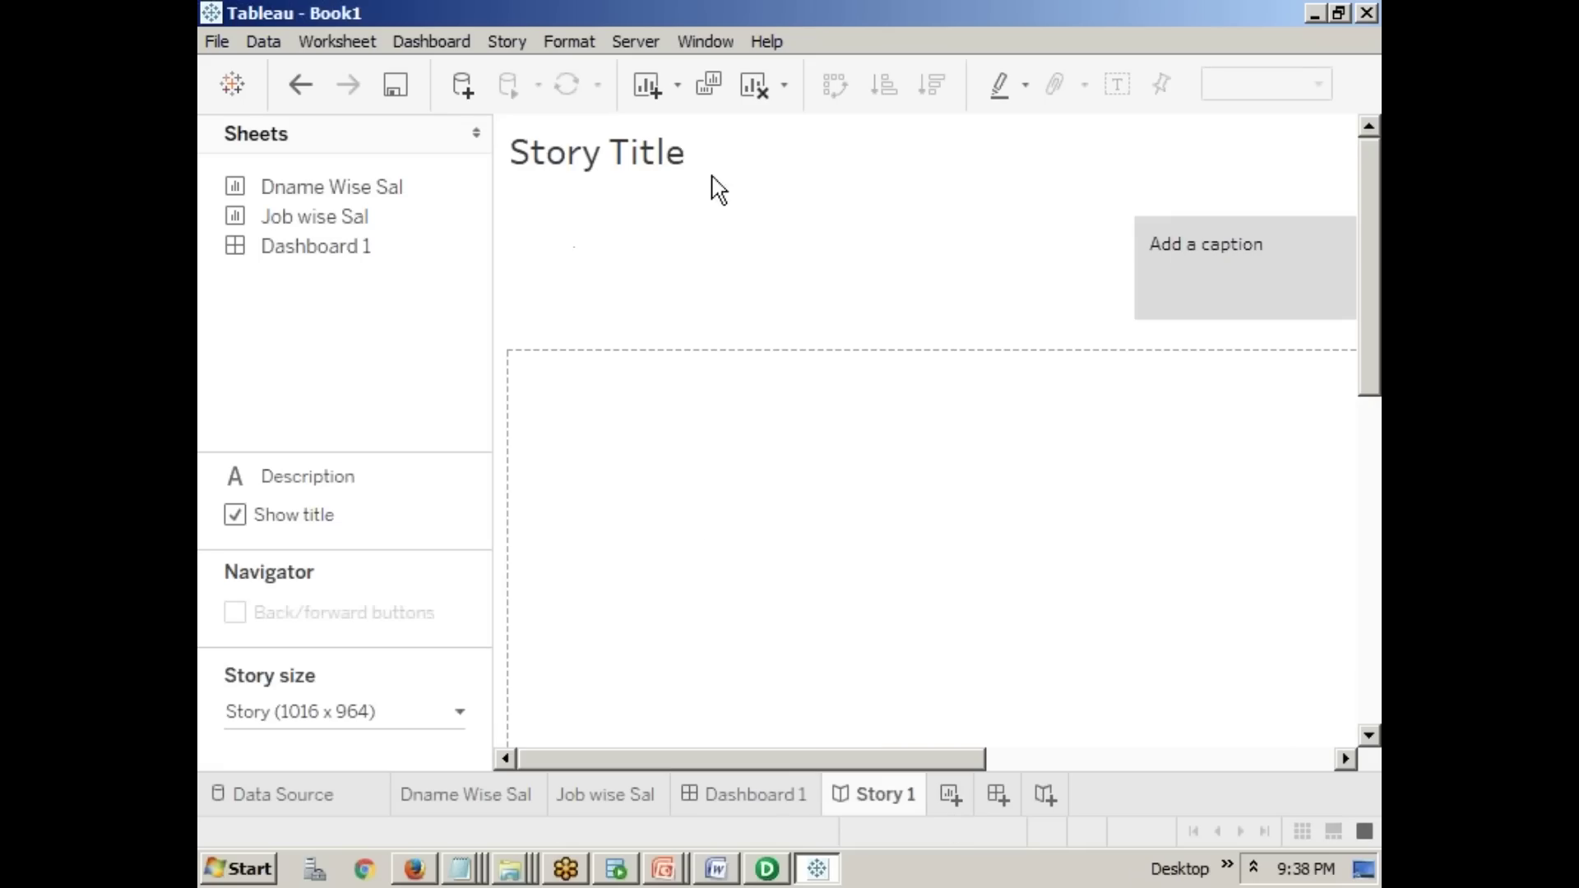
pyautogui.click(1237, 271)
pyautogui.moveTo(316, 247); pyautogui.dragTo(663, 511)
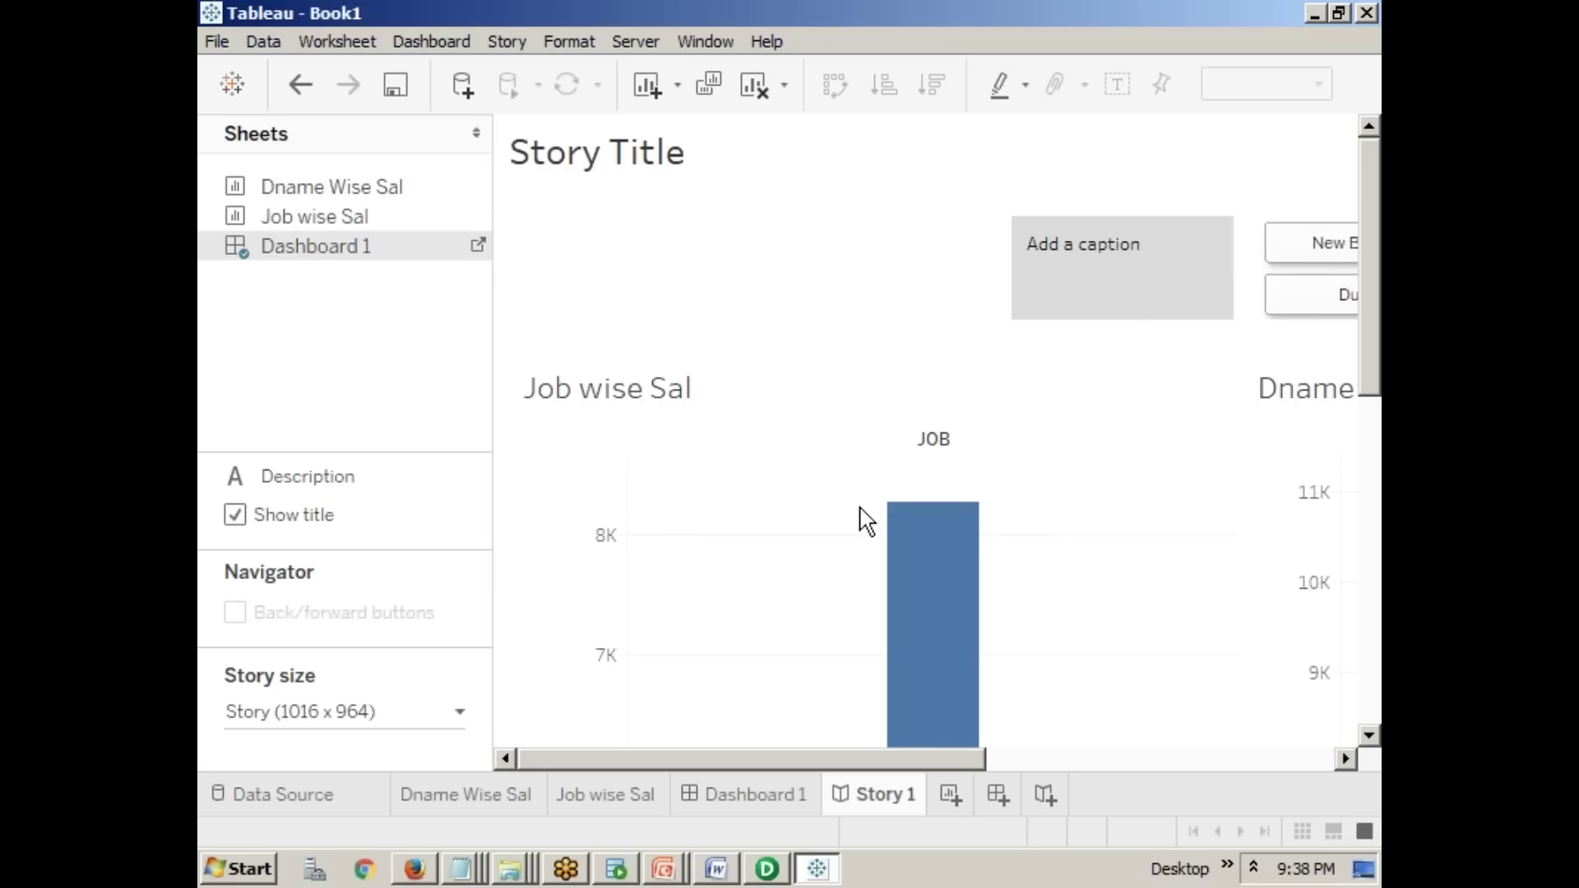
pyautogui.moveTo(341, 234)
pyautogui.moveTo(338, 221); pyautogui.dragTo(611, 380)
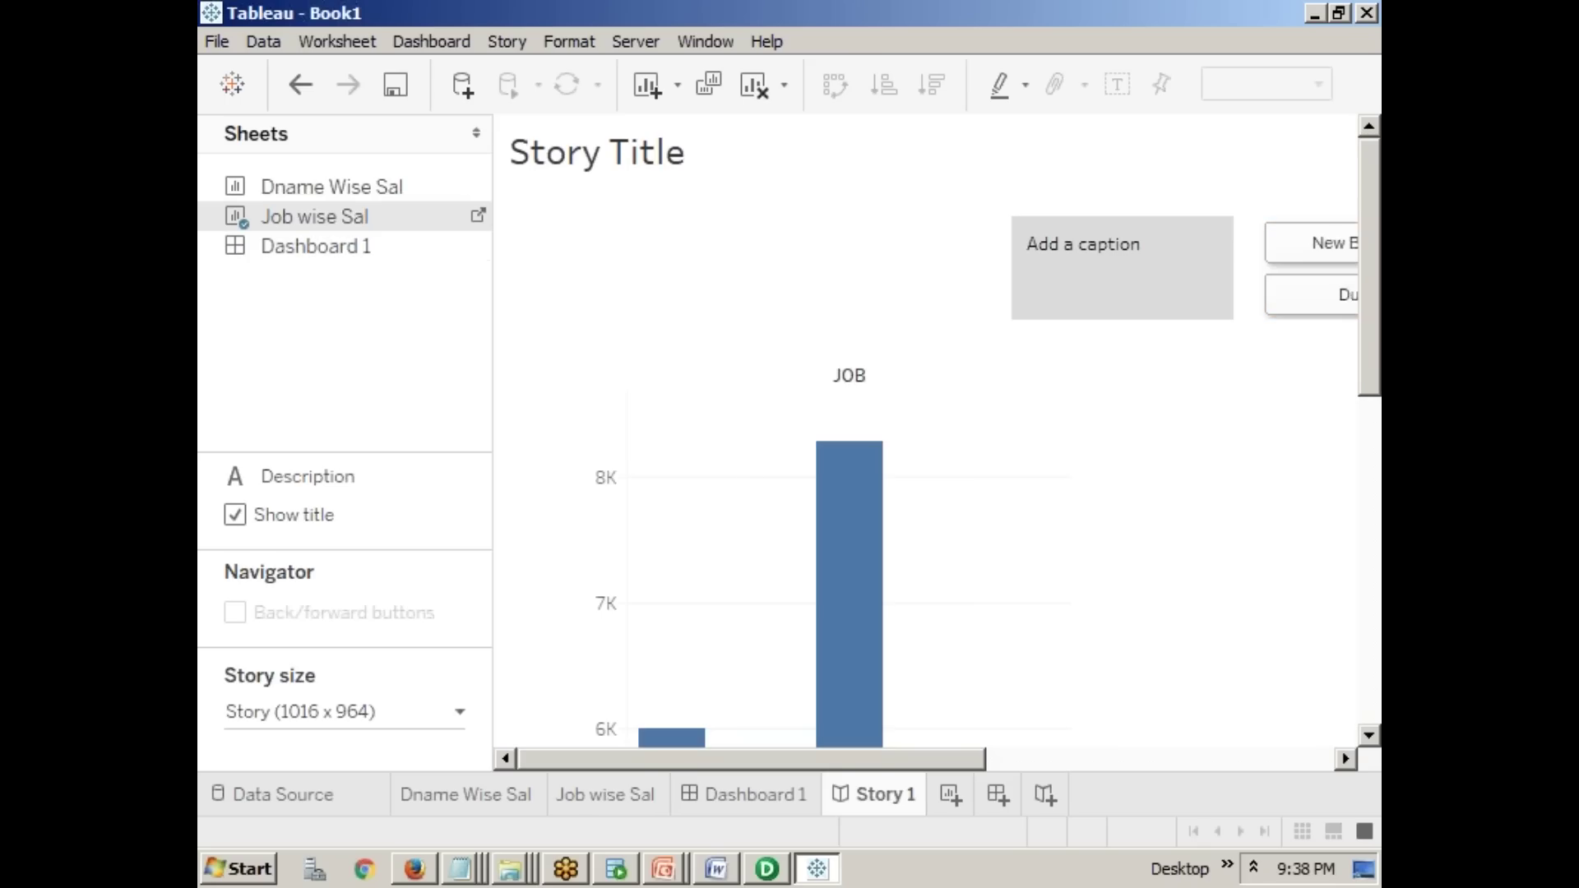
pyautogui.moveTo(867, 758); pyautogui.dragTo(1121, 764)
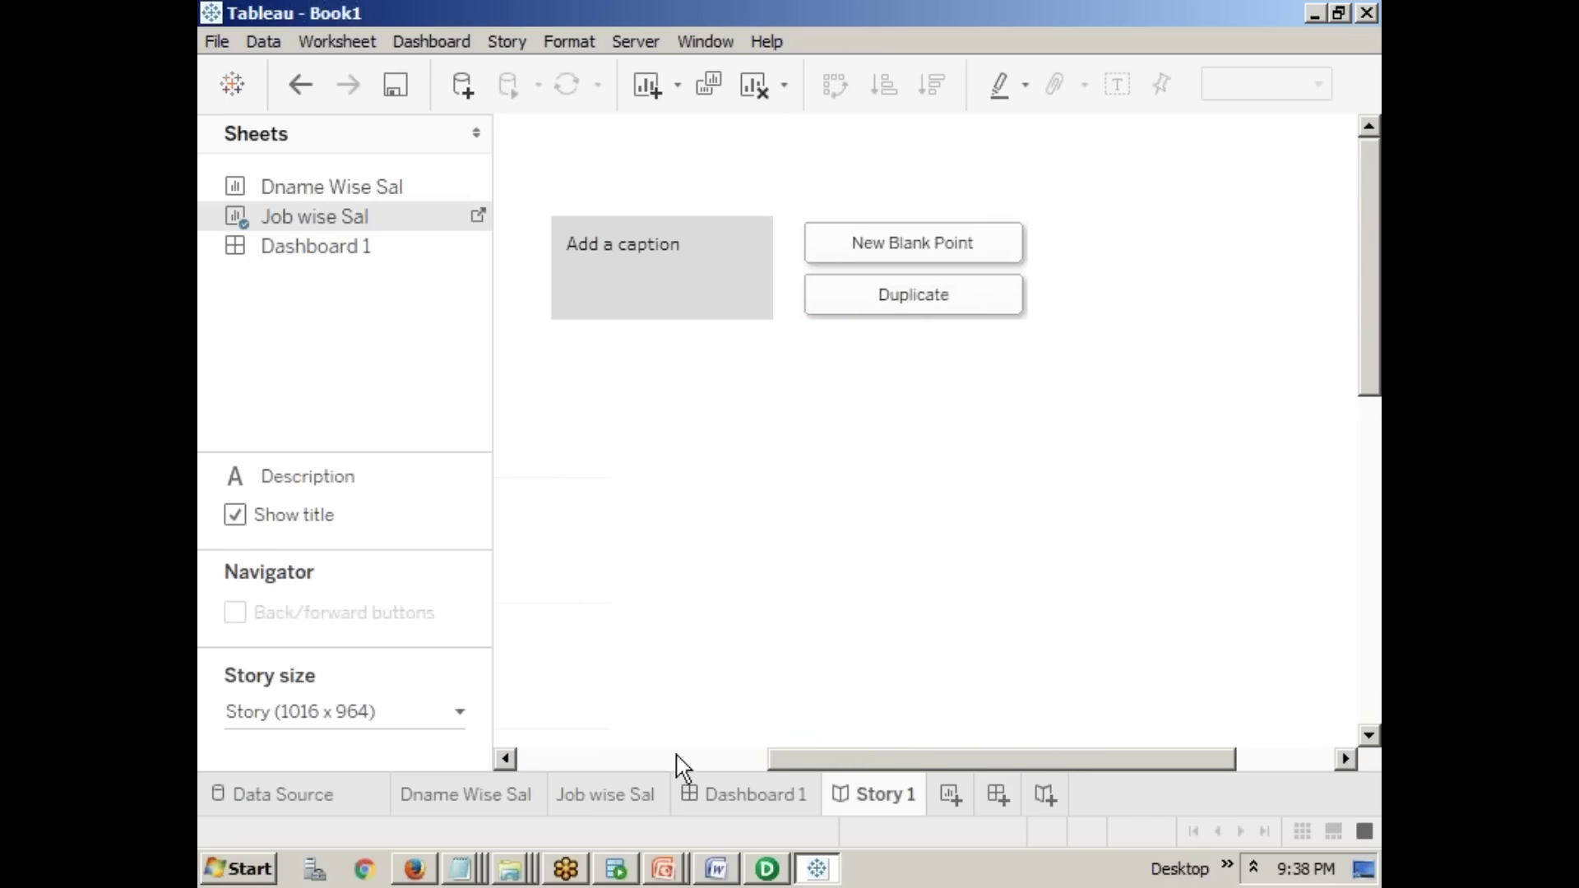
pyautogui.moveTo(910, 756); pyautogui.dragTo(585, 757)
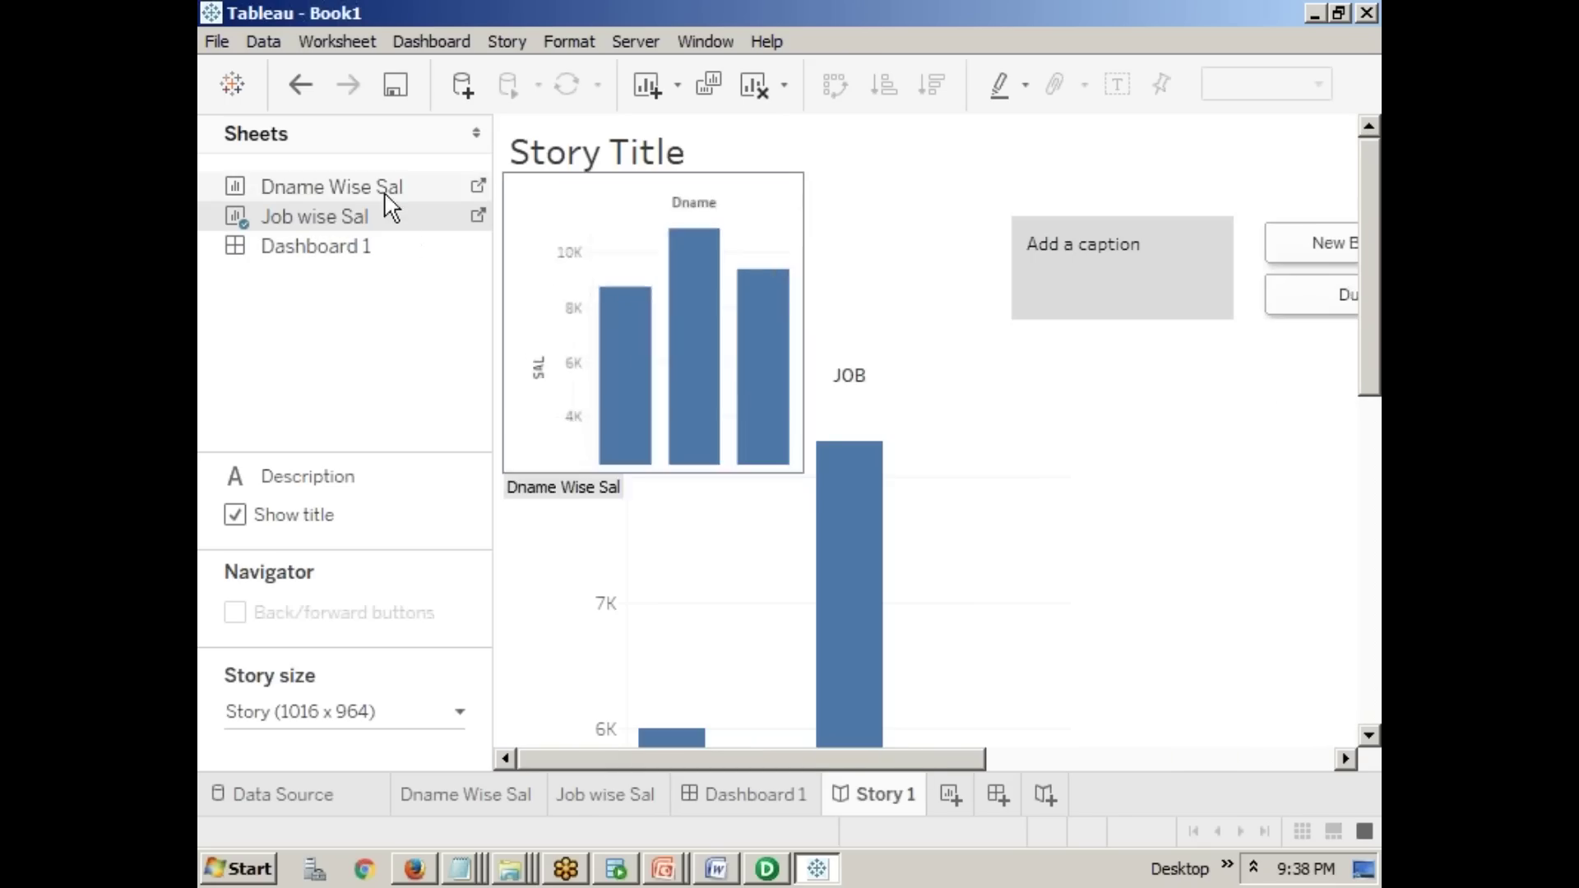
pyautogui.moveTo(374, 188); pyautogui.dragTo(768, 386)
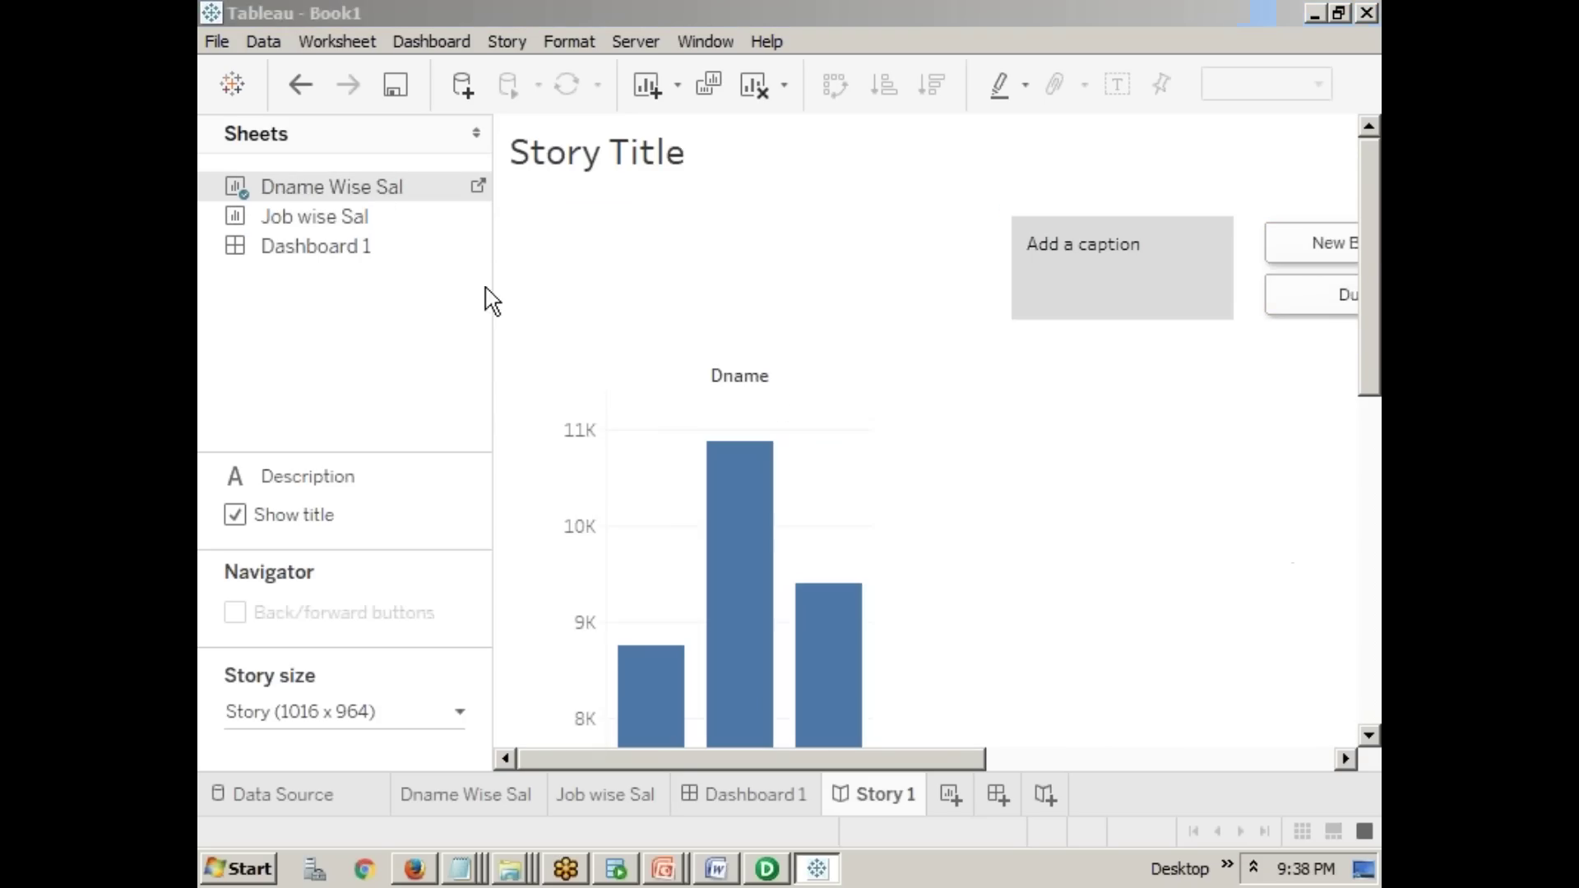
# - Mark up the sheets list with pen strokes and underline the Story Title
pyautogui.moveTo(374, 151); pyautogui.dragTo(407, 169)
pyautogui.moveTo(427, 264); pyautogui.dragTo(436, 280)
pyautogui.moveTo(346, 353); pyautogui.dragTo(393, 371)
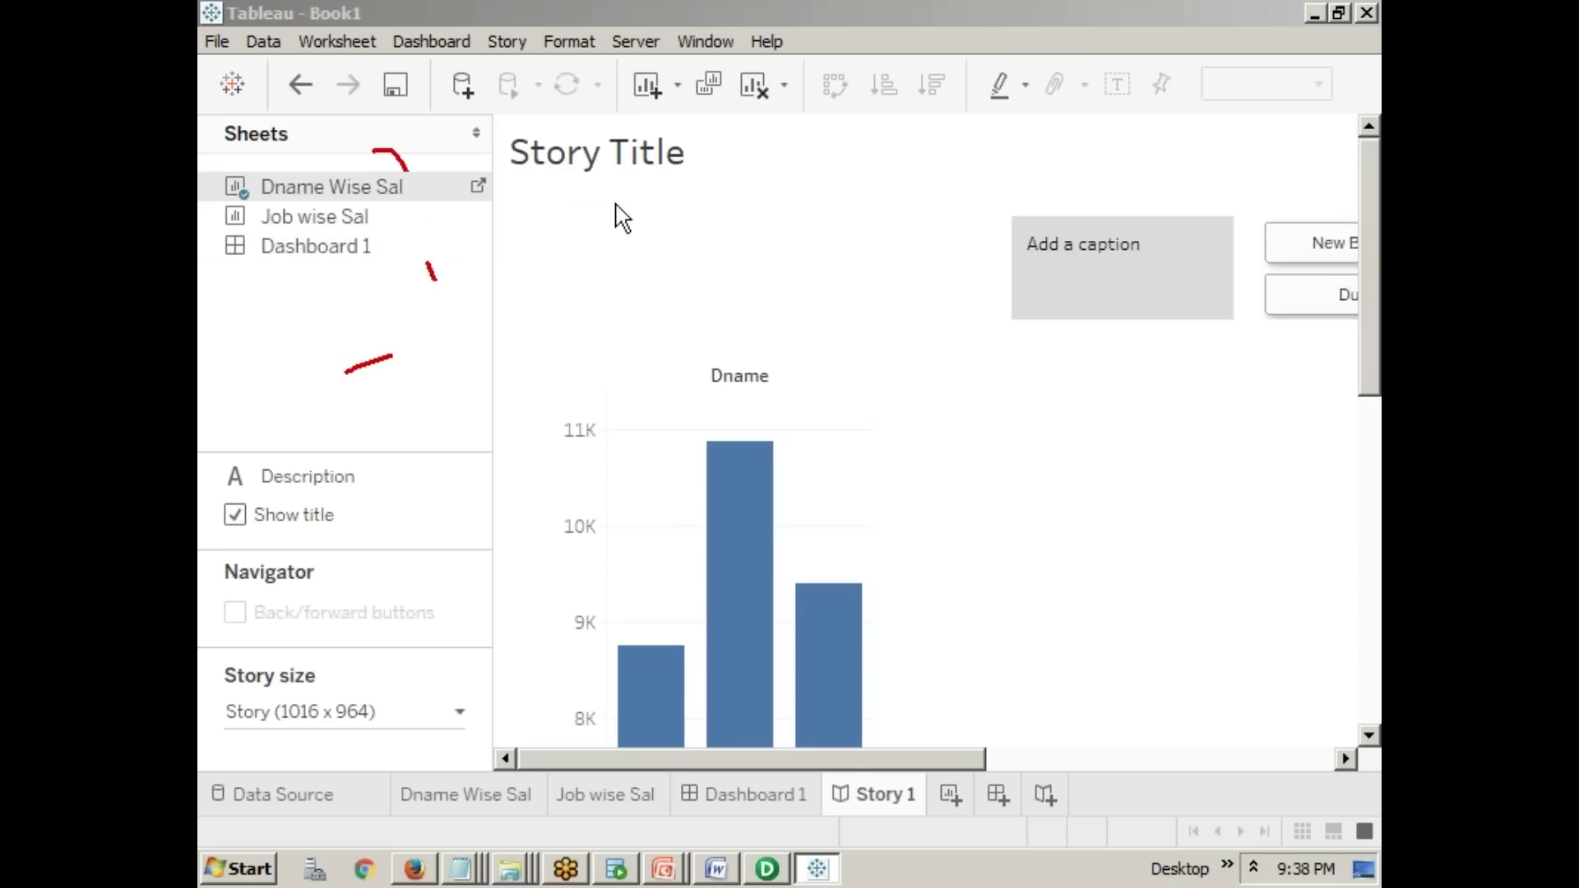
pyautogui.moveTo(545, 179); pyautogui.dragTo(657, 179)
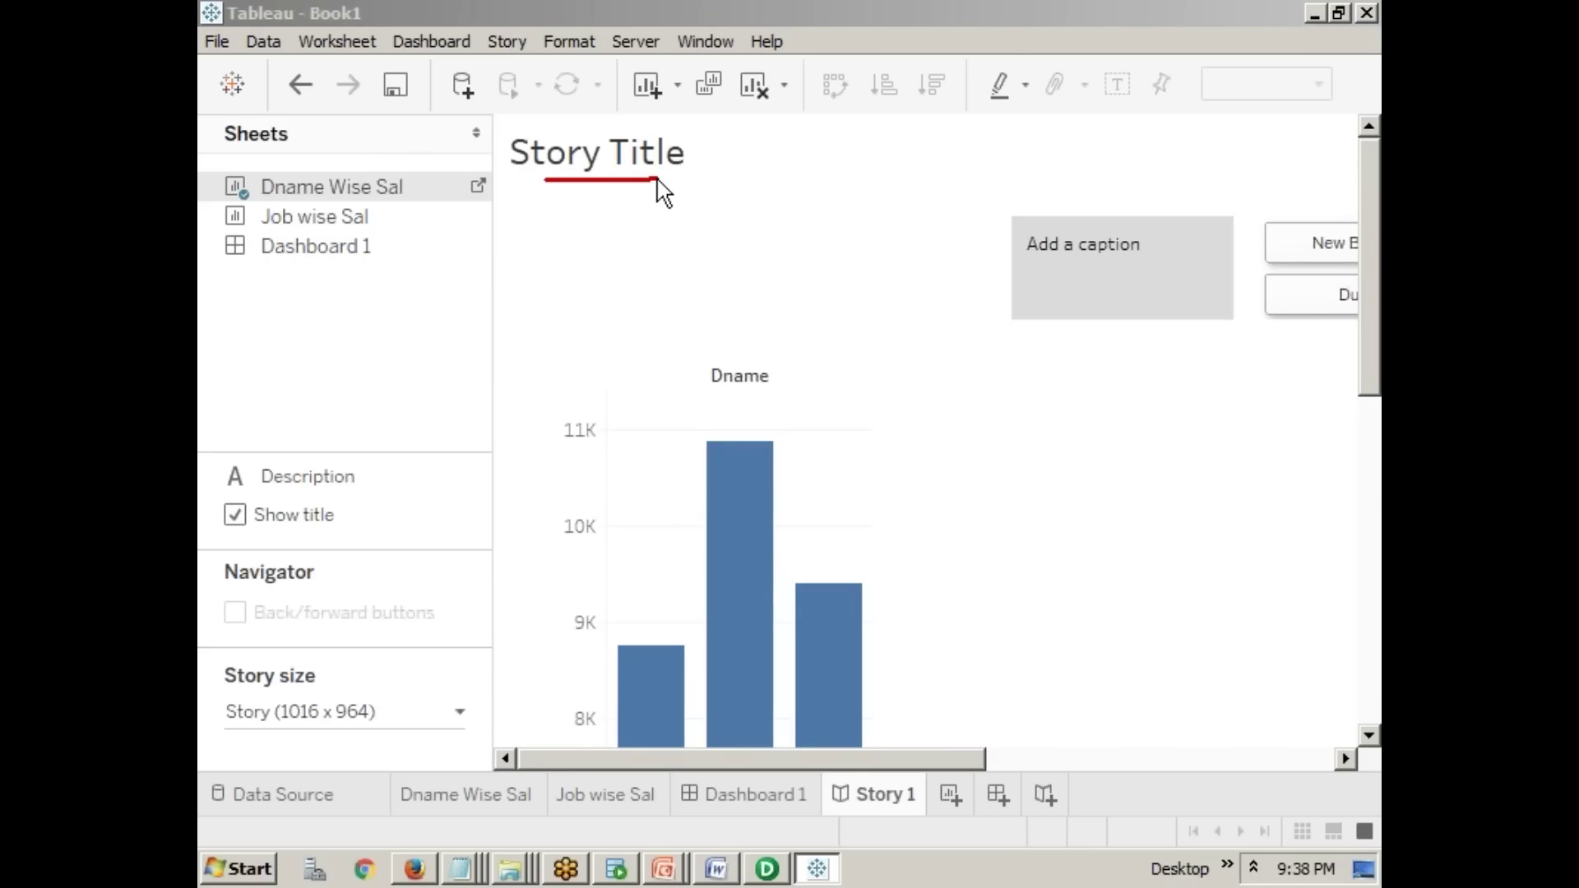
pyautogui.moveTo(440, 170); pyautogui.dragTo(482, 120)
# - Bring the DW Architecture PowerPoint slide show back from the taskbar
pyautogui.click(668, 870)
pyautogui.click(668, 870)
pyautogui.click(668, 870)
pyautogui.click(685, 818)
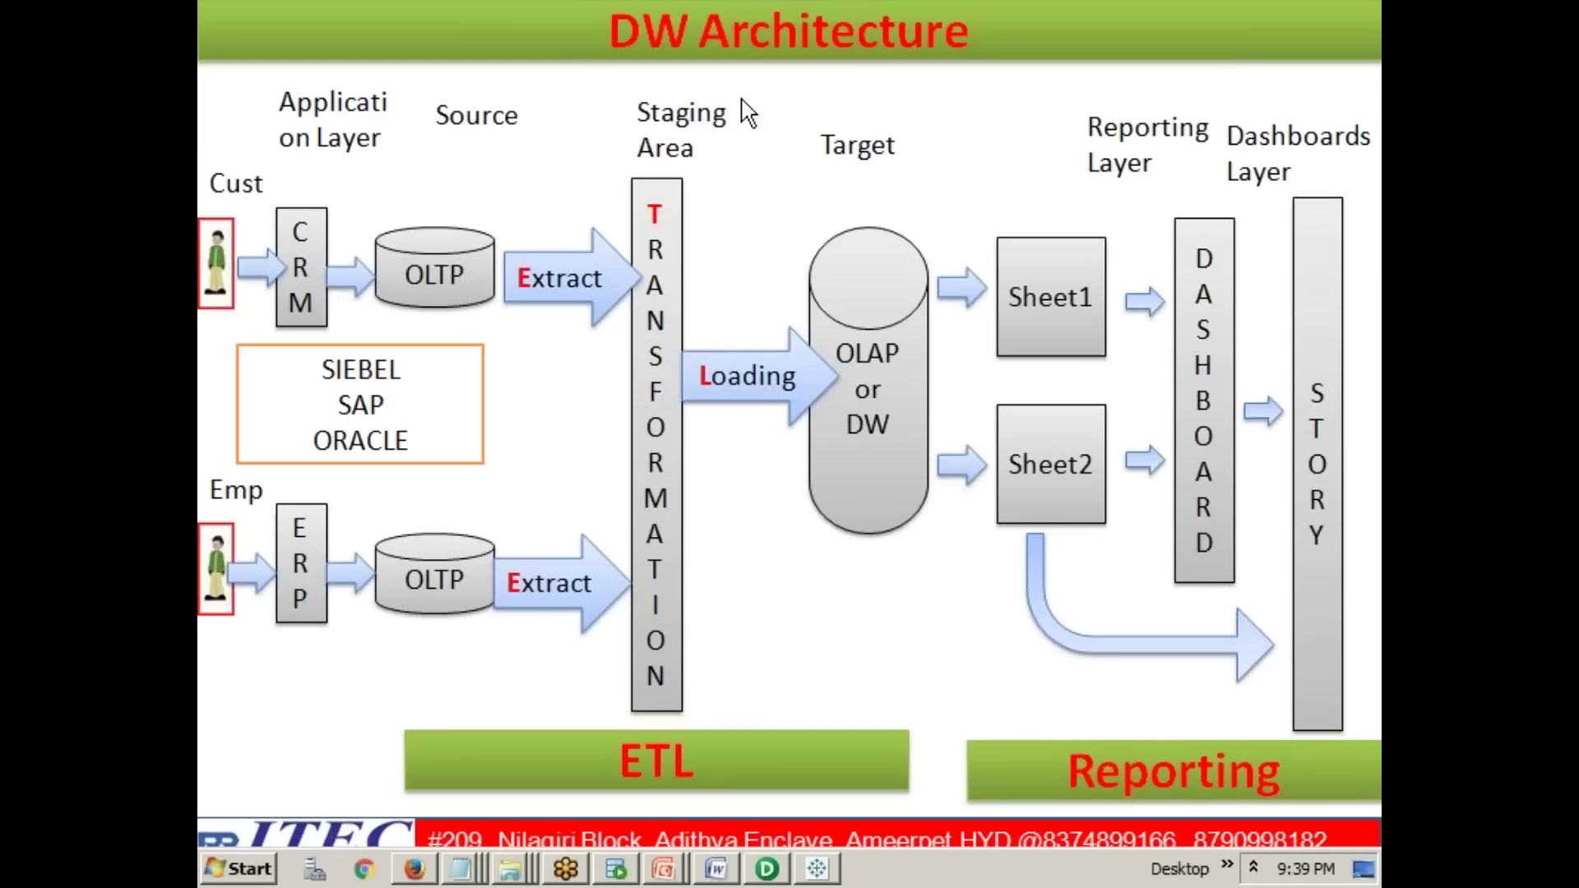
# - Highlight DASHBOARD, the STORY arrow, the curved Sheet2 arrow and the Reporting label on the slide
pyautogui.moveTo(1203, 247); pyautogui.dragTo(1203, 549)
pyautogui.moveTo(1234, 432)
pyautogui.mouseDown()
pyautogui.moveTo(1258, 412)
pyautogui.moveTo(1313, 411)
pyautogui.moveTo(1320, 503)
pyautogui.mouseUp()
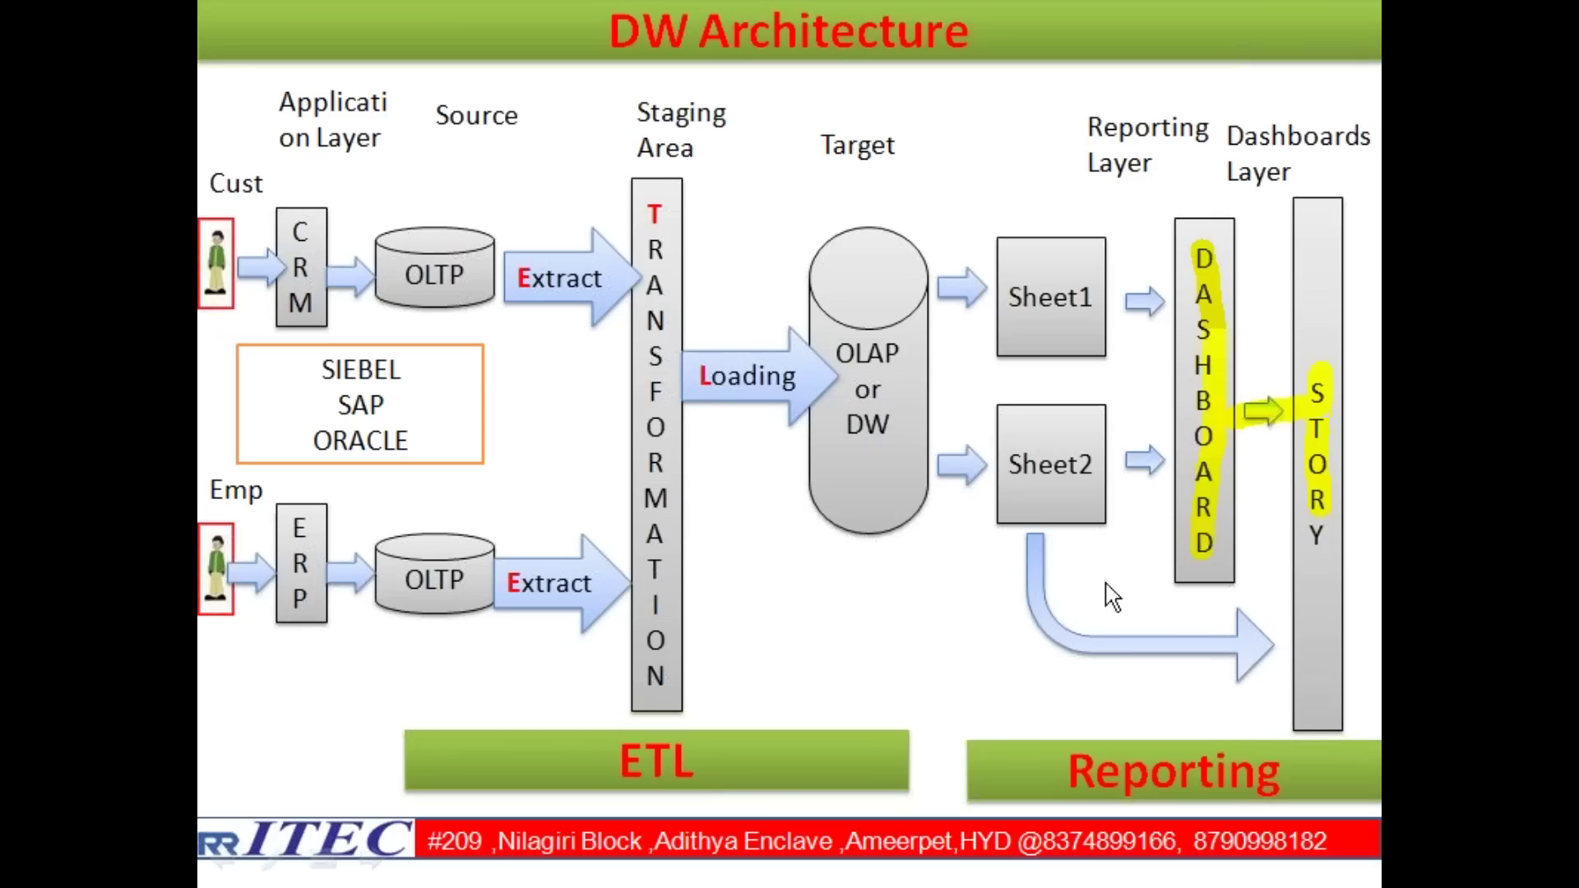
pyautogui.moveTo(1032, 530)
pyautogui.mouseDown()
pyautogui.moveTo(1064, 645)
pyautogui.moveTo(1271, 650)
pyautogui.mouseUp()
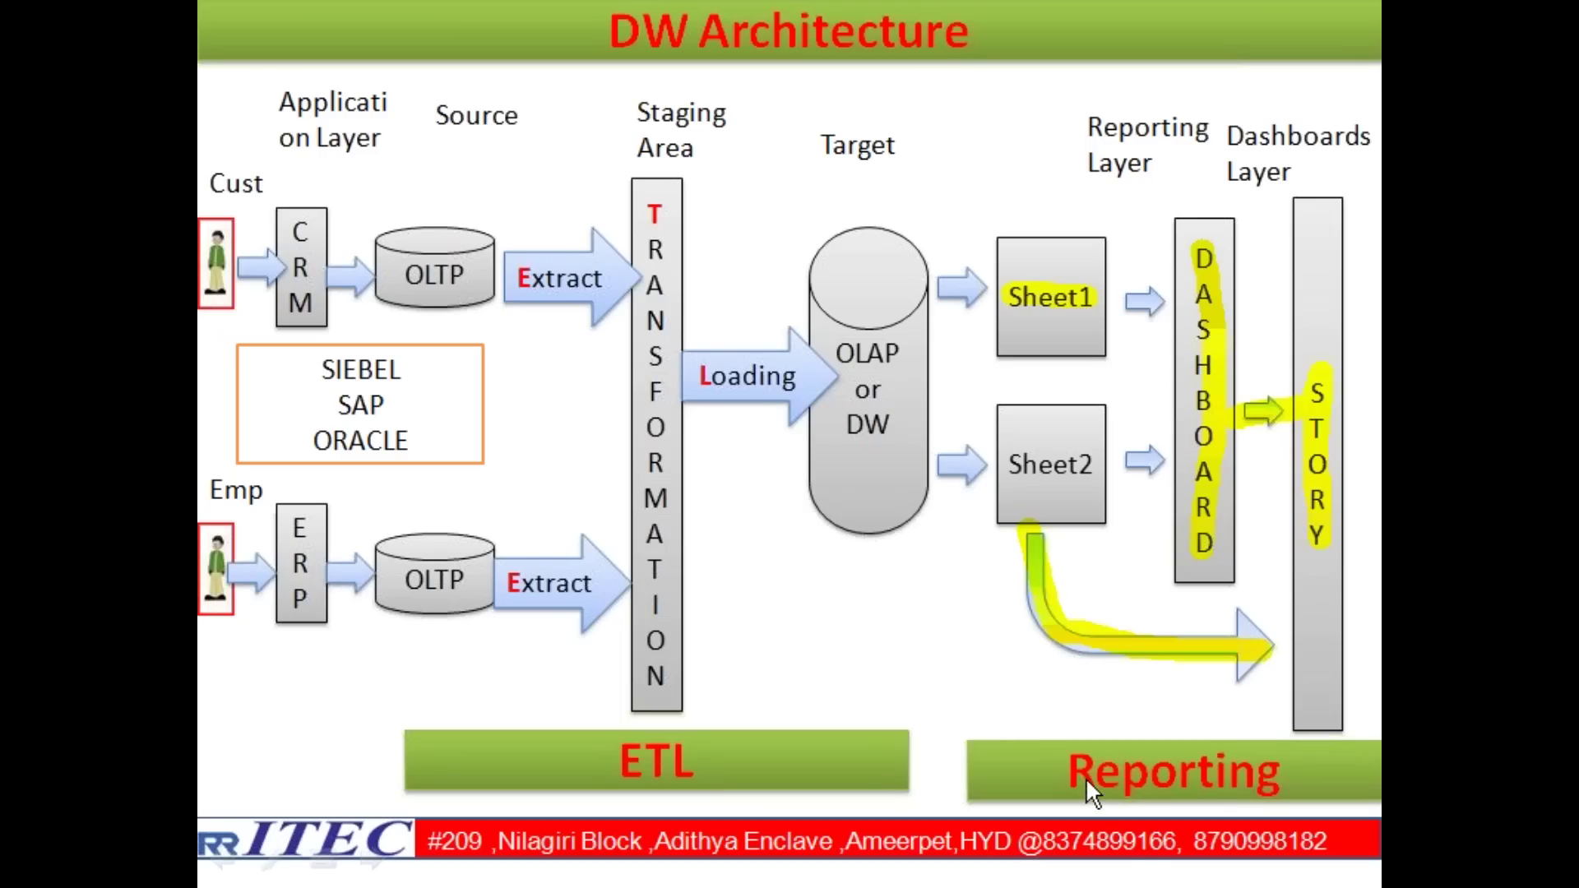
pyautogui.moveTo(1072, 755); pyautogui.dragTo(1273, 768)
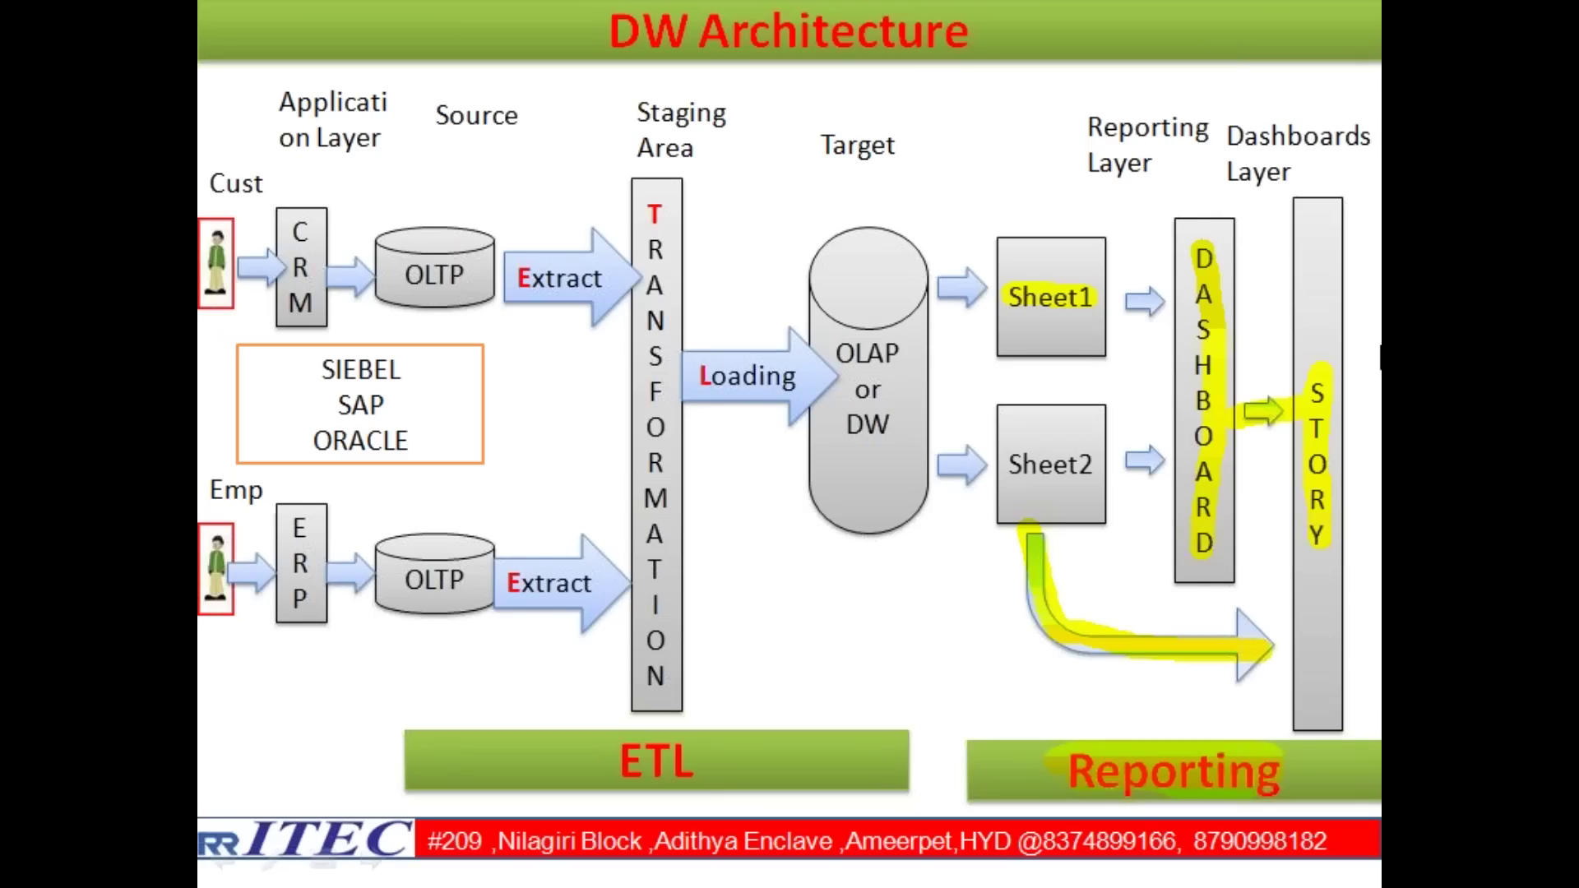
# - Switch over to the Untitled - Notepad notes window
pyautogui.hotkey('alt', 'Tab')
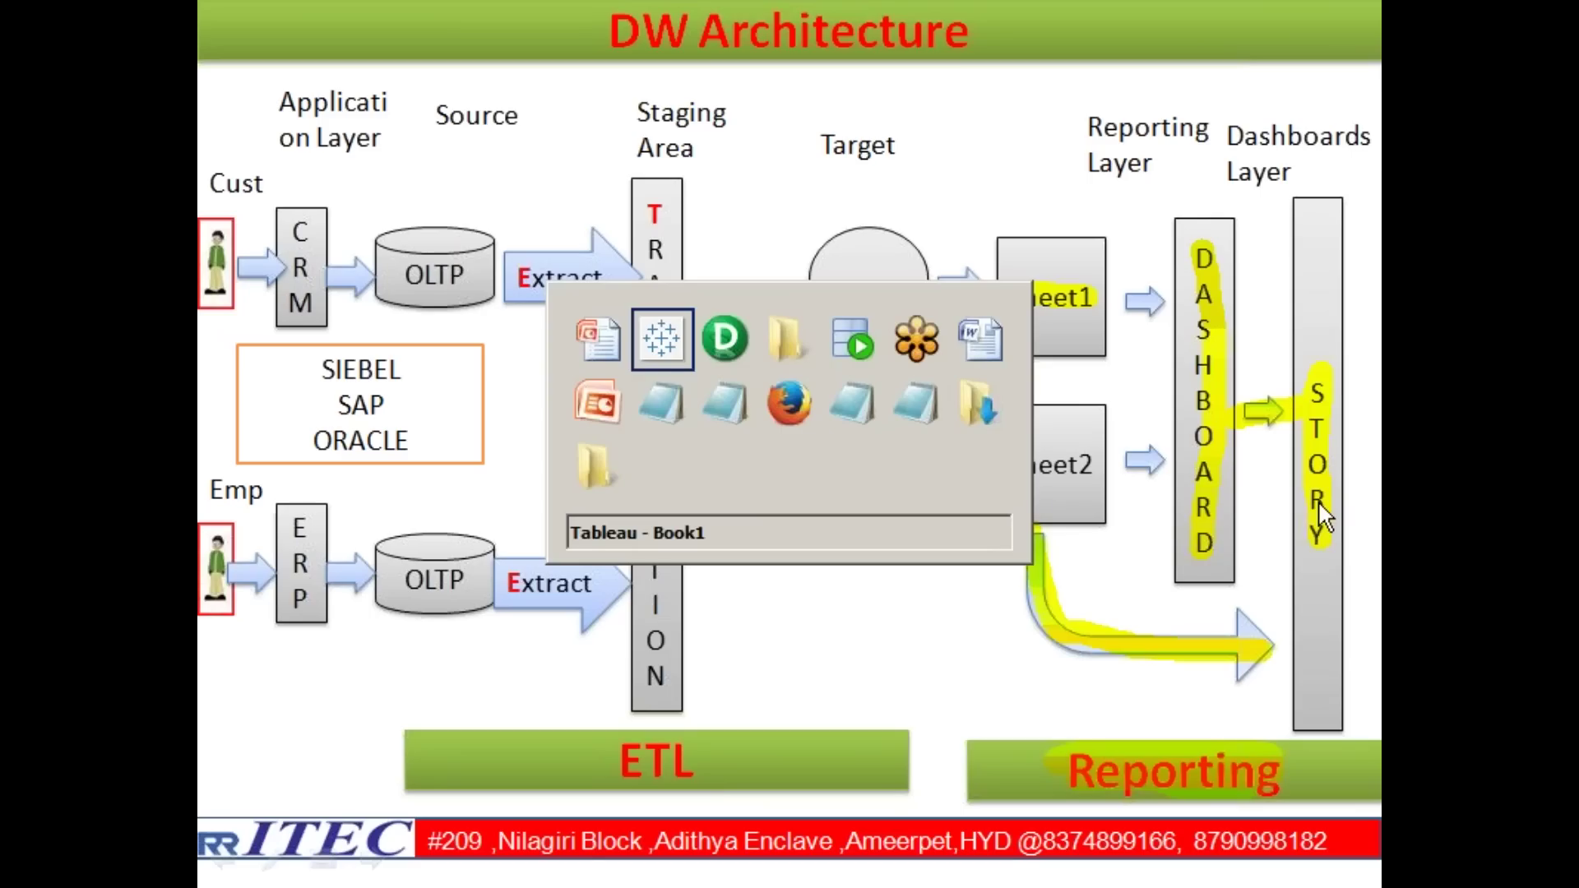
pyautogui.hotkey('alt', 'Tab')
pyautogui.hotkey('alt', 'Tab')
pyautogui.hotkey('alt', 'Tab')
pyautogui.hotkey('alt', 'Tab')
pyautogui.hotkey('alt', 'Tab')
pyautogui.hotkey('alt', 'Tab')
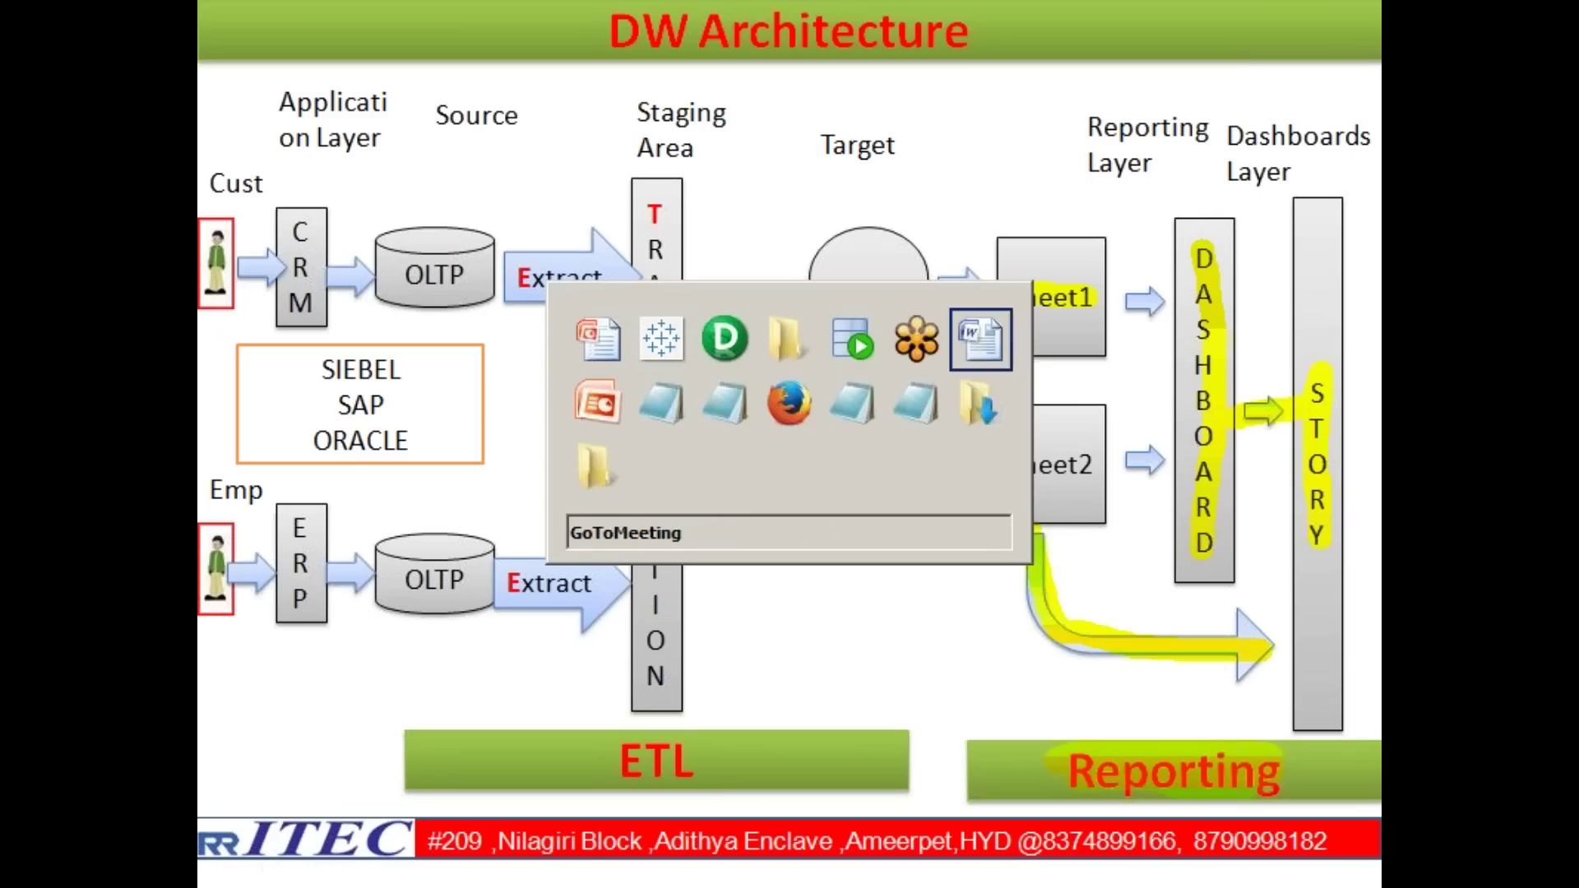
pyautogui.hotkey('alt', 'Tab')
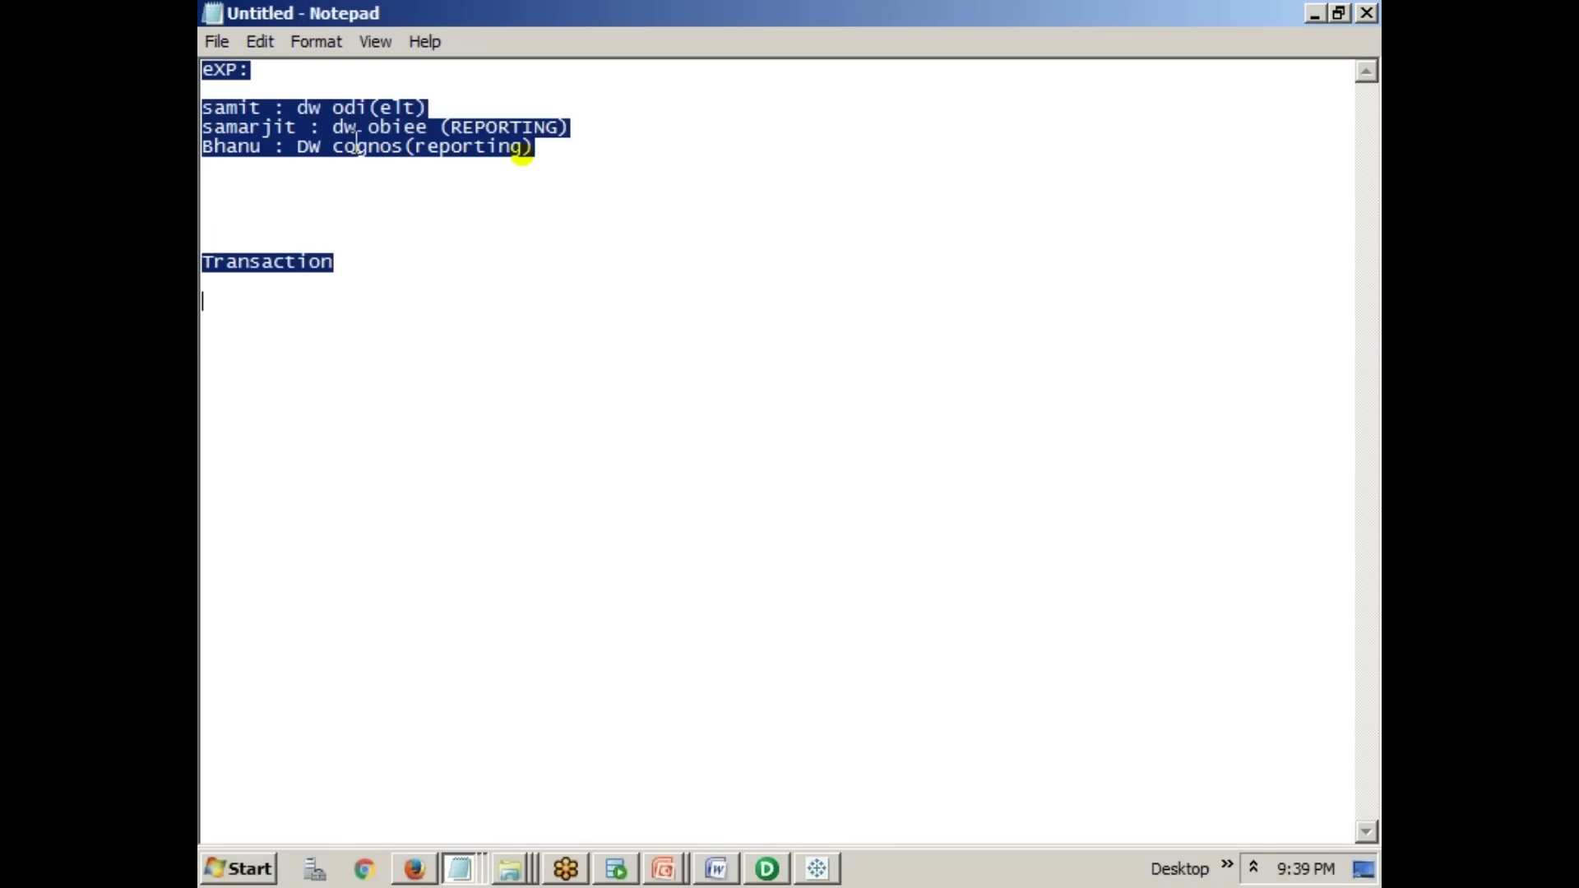
# - Highlight obiee (REPORTING) and draw yellow braces with handwritten notes beside the reporting tools
pyautogui.moveTo(371, 123)
pyautogui.mouseDown()
pyautogui.moveTo(581, 136)
pyautogui.moveTo(901, 215)
pyautogui.mouseUp()
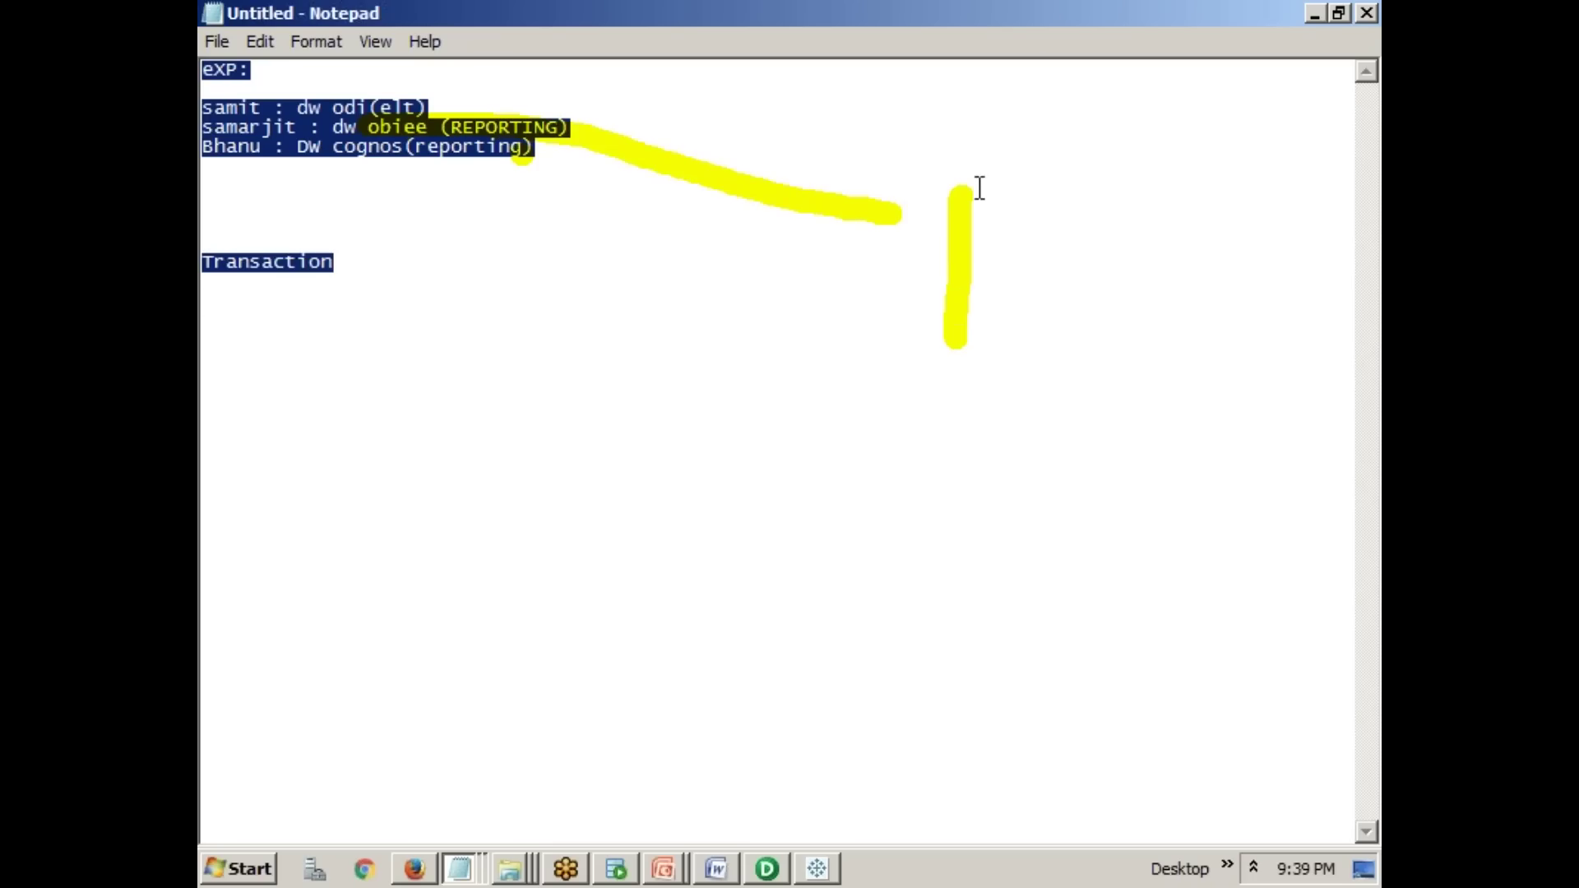
pyautogui.moveTo(990, 176)
pyautogui.mouseDown()
pyautogui.moveTo(962, 279)
pyautogui.moveTo(974, 463)
pyautogui.moveTo(902, 486)
pyautogui.mouseUp()
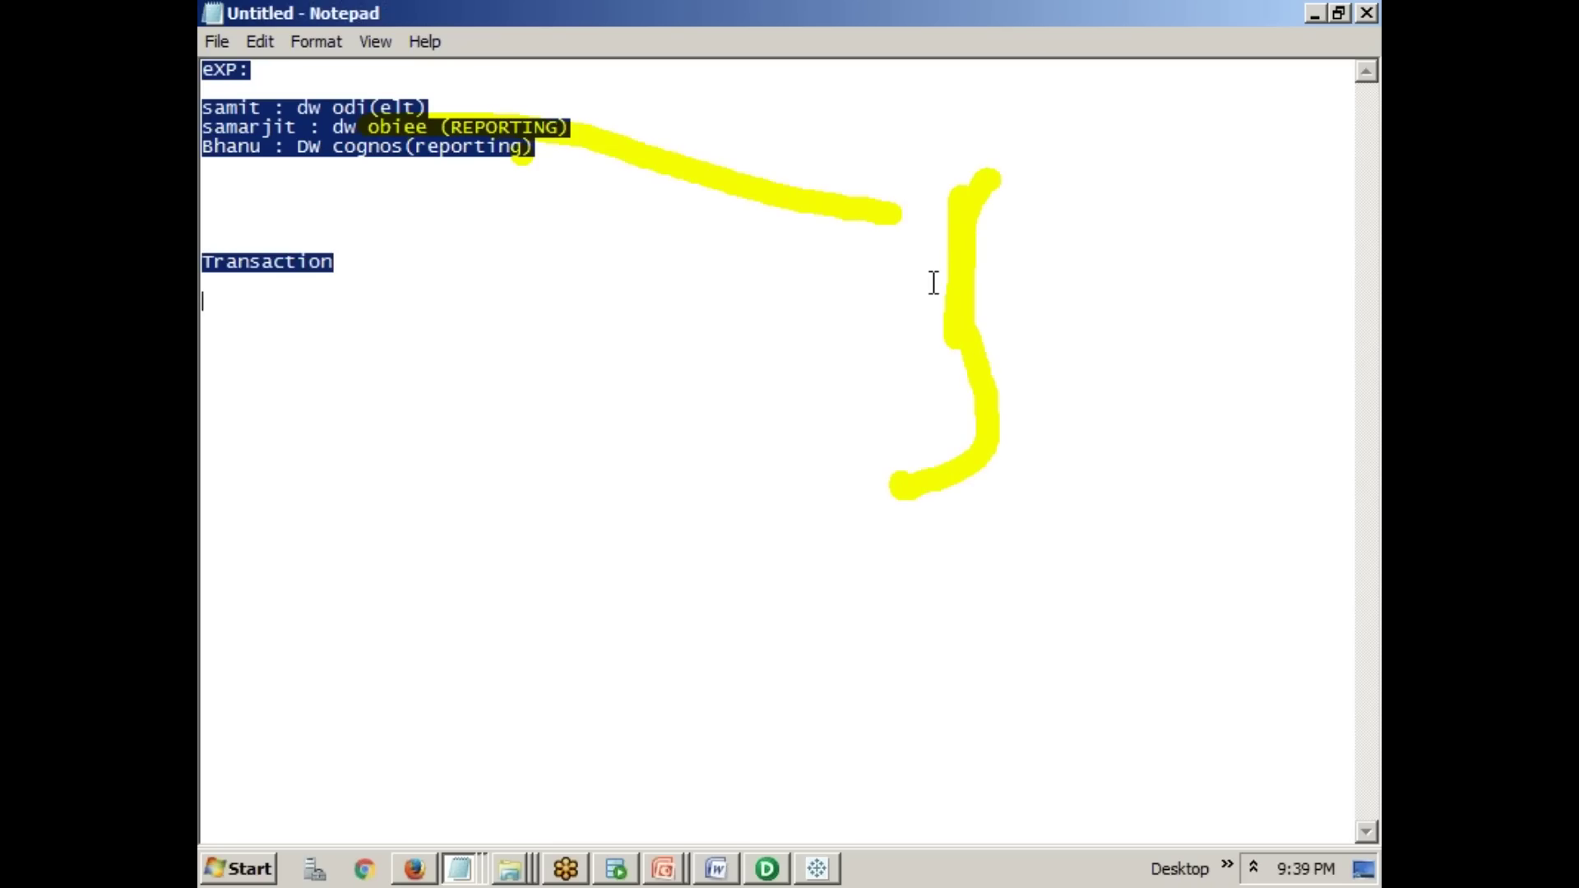
pyautogui.moveTo(983, 184); pyautogui.dragTo(1057, 164)
pyautogui.moveTo(1055, 374)
pyautogui.mouseDown()
pyautogui.moveTo(1044, 310)
pyautogui.moveTo(1102, 448)
pyautogui.mouseUp()
pyautogui.moveTo(1107, 335)
pyautogui.mouseDown()
pyautogui.moveTo(1143, 419)
pyautogui.moveTo(1192, 388)
pyautogui.moveTo(1192, 310)
pyautogui.moveTo(1244, 387)
pyautogui.moveTo(1293, 289)
pyautogui.moveTo(1367, 304)
pyautogui.moveTo(1356, 343)
pyautogui.mouseUp()
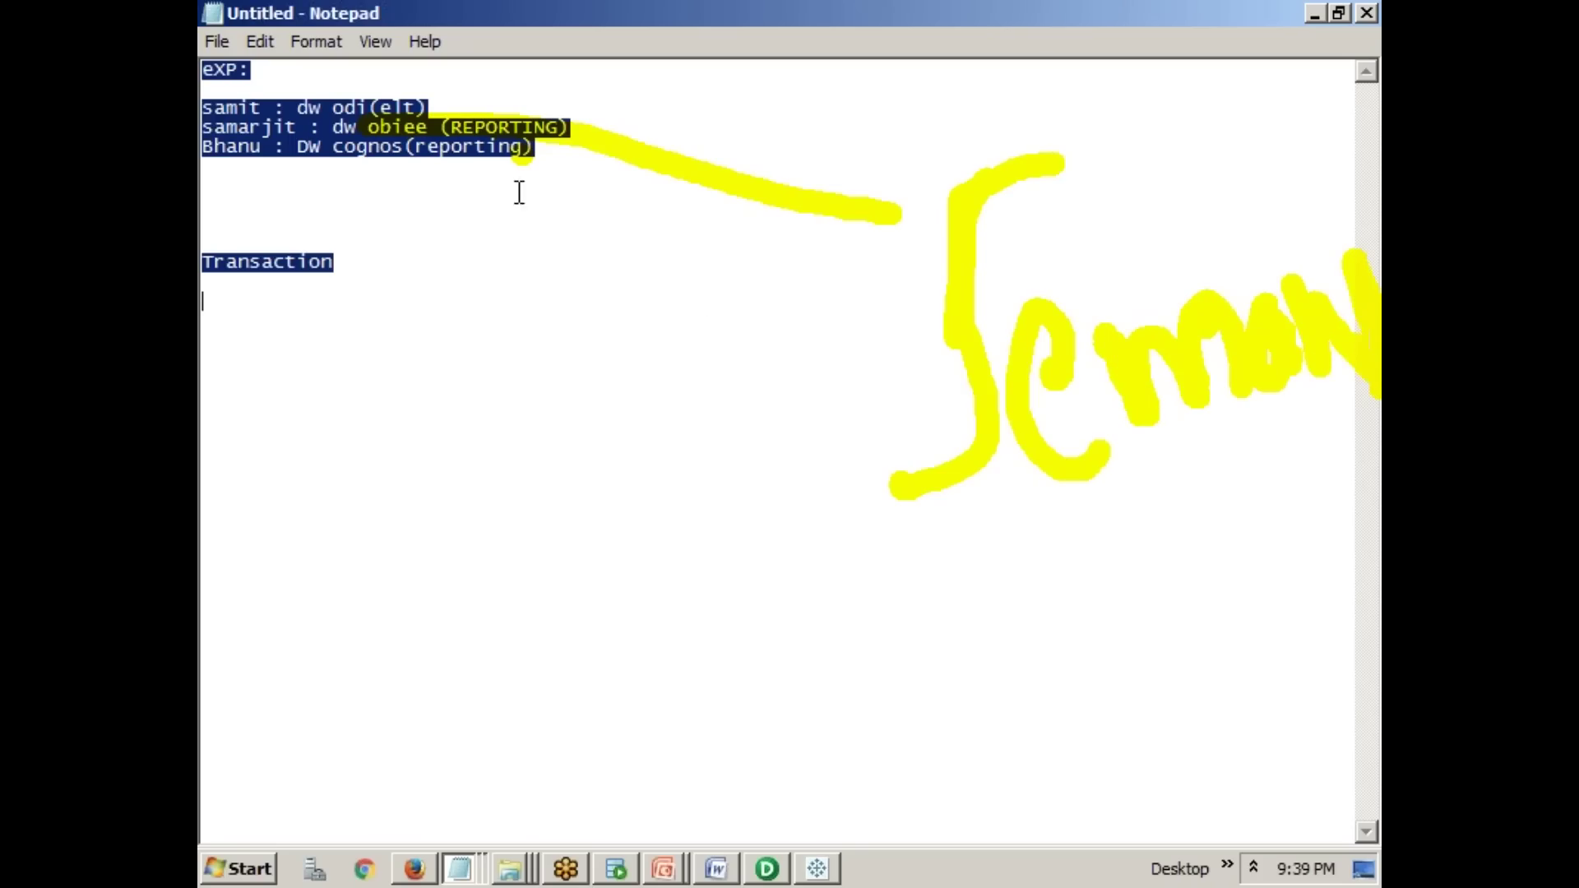
pyautogui.moveTo(411, 152)
pyautogui.mouseDown()
pyautogui.moveTo(523, 408)
pyautogui.moveTo(874, 719)
pyautogui.moveTo(879, 706)
pyautogui.mouseUp()
pyautogui.moveTo(940, 585)
pyautogui.mouseDown()
pyautogui.moveTo(924, 634)
pyautogui.moveTo(1096, 704)
pyautogui.moveTo(1234, 606)
pyautogui.moveTo(1336, 626)
pyautogui.moveTo(1341, 591)
pyautogui.moveTo(1378, 642)
pyautogui.mouseUp()
pyautogui.moveTo(1372, 545); pyautogui.dragTo(1371, 575)
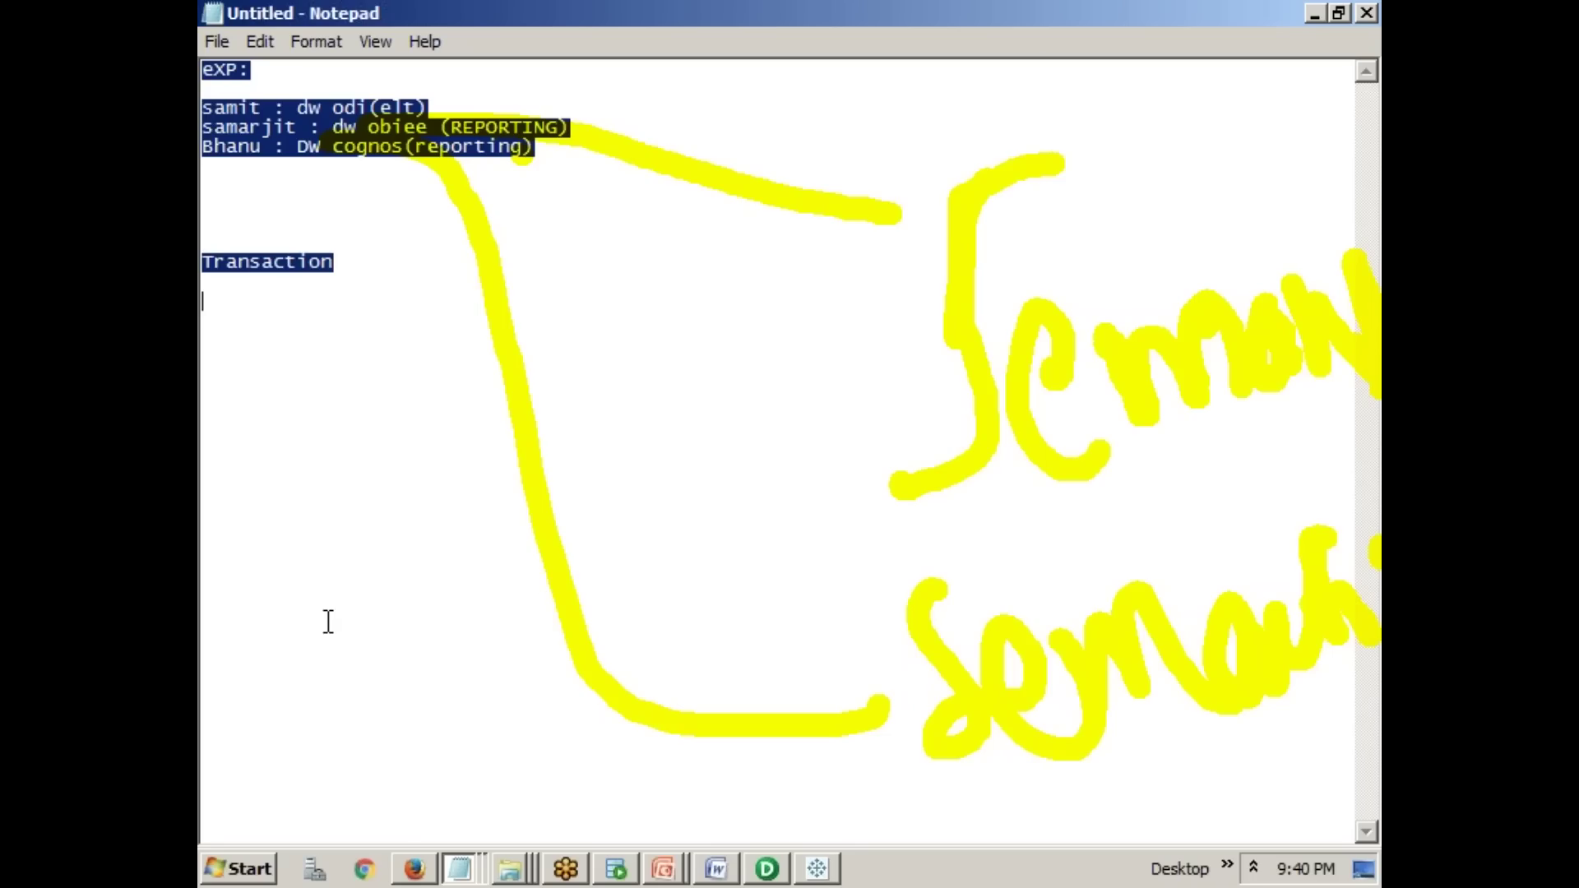
# - Handwrite the abbreviations Fm and cpF at the lower left of the notes
pyautogui.moveTo(304, 589); pyautogui.dragTo(330, 761)
pyautogui.moveTo(355, 542); pyautogui.dragTo(287, 568)
pyautogui.moveTo(359, 632); pyautogui.dragTo(324, 650)
pyautogui.moveTo(415, 535)
pyautogui.mouseDown()
pyautogui.moveTo(427, 687)
pyautogui.moveTo(481, 596)
pyautogui.moveTo(563, 670)
pyautogui.mouseUp()
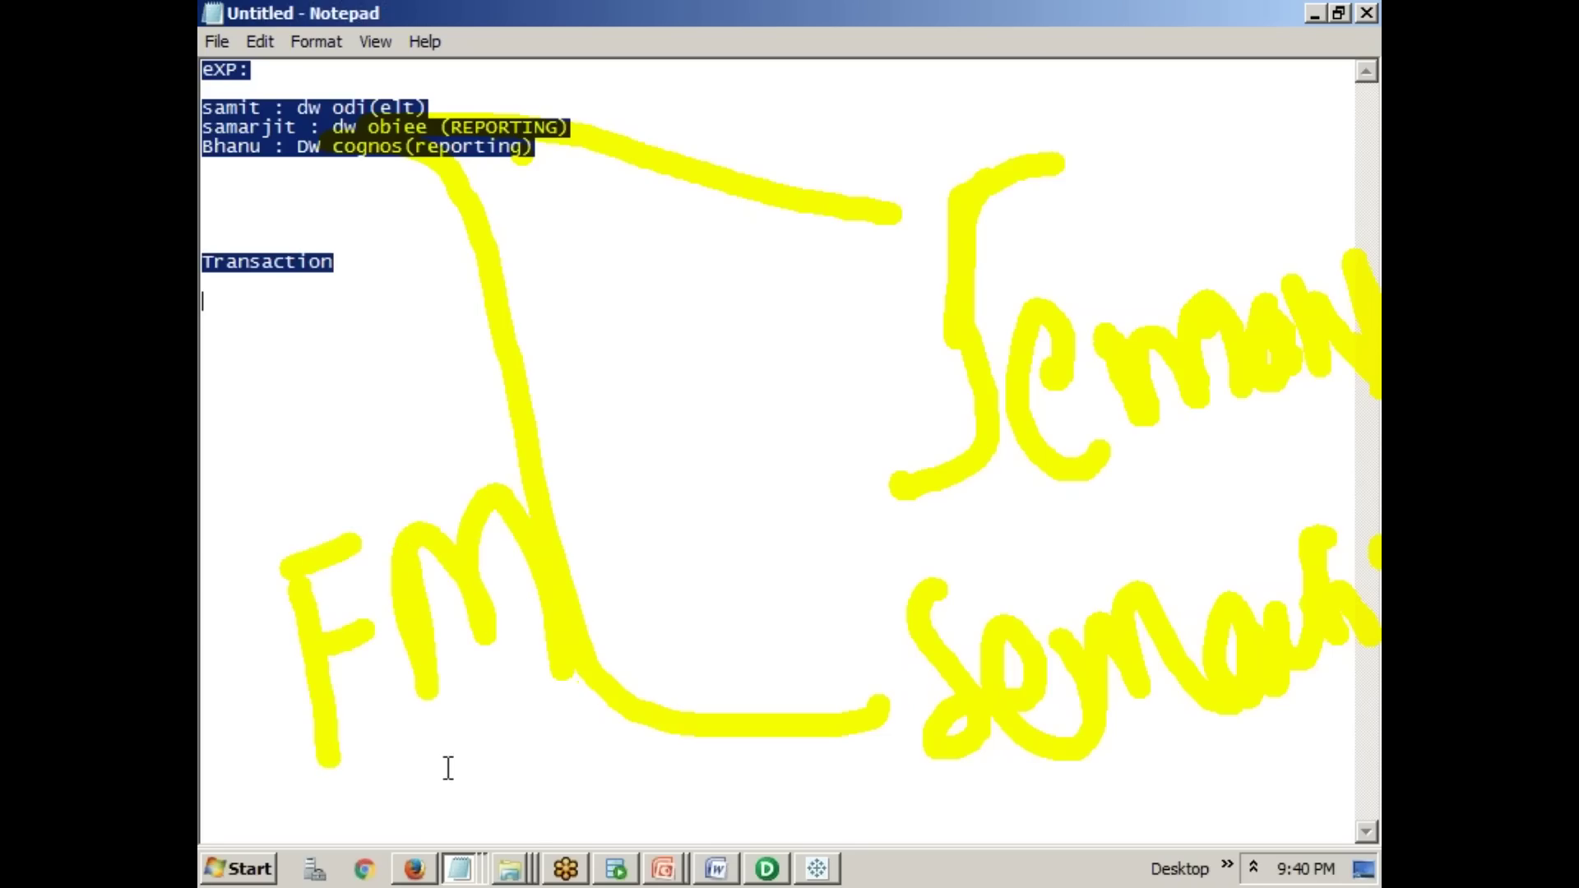
pyautogui.moveTo(531, 755)
pyautogui.mouseDown()
pyautogui.moveTo(494, 797)
pyautogui.moveTo(543, 807)
pyautogui.mouseUp()
pyautogui.moveTo(576, 760)
pyautogui.mouseDown()
pyautogui.moveTo(594, 814)
pyautogui.moveTo(606, 737)
pyautogui.moveTo(645, 751)
pyautogui.moveTo(698, 730)
pyautogui.mouseUp()
pyautogui.moveTo(666, 780); pyautogui.dragTo(734, 774)
pyautogui.moveTo(771, 781)
pyautogui.mouseDown()
pyautogui.moveTo(782, 804)
pyautogui.moveTo(817, 782)
pyautogui.moveTo(912, 789)
pyautogui.moveTo(963, 835)
pyautogui.moveTo(1074, 843)
pyautogui.mouseUp()
# - Write fpd and AP near the top brace, then return to the DW Architecture slide show
pyautogui.moveTo(576, 119); pyautogui.dragTo(723, 284)
pyautogui.moveTo(658, 333)
pyautogui.mouseDown()
pyautogui.moveTo(728, 300)
pyautogui.moveTo(793, 417)
pyautogui.moveTo(804, 335)
pyautogui.mouseUp()
pyautogui.moveTo(833, 247)
pyautogui.mouseDown()
pyautogui.moveTo(846, 335)
pyautogui.moveTo(905, 329)
pyautogui.mouseUp()
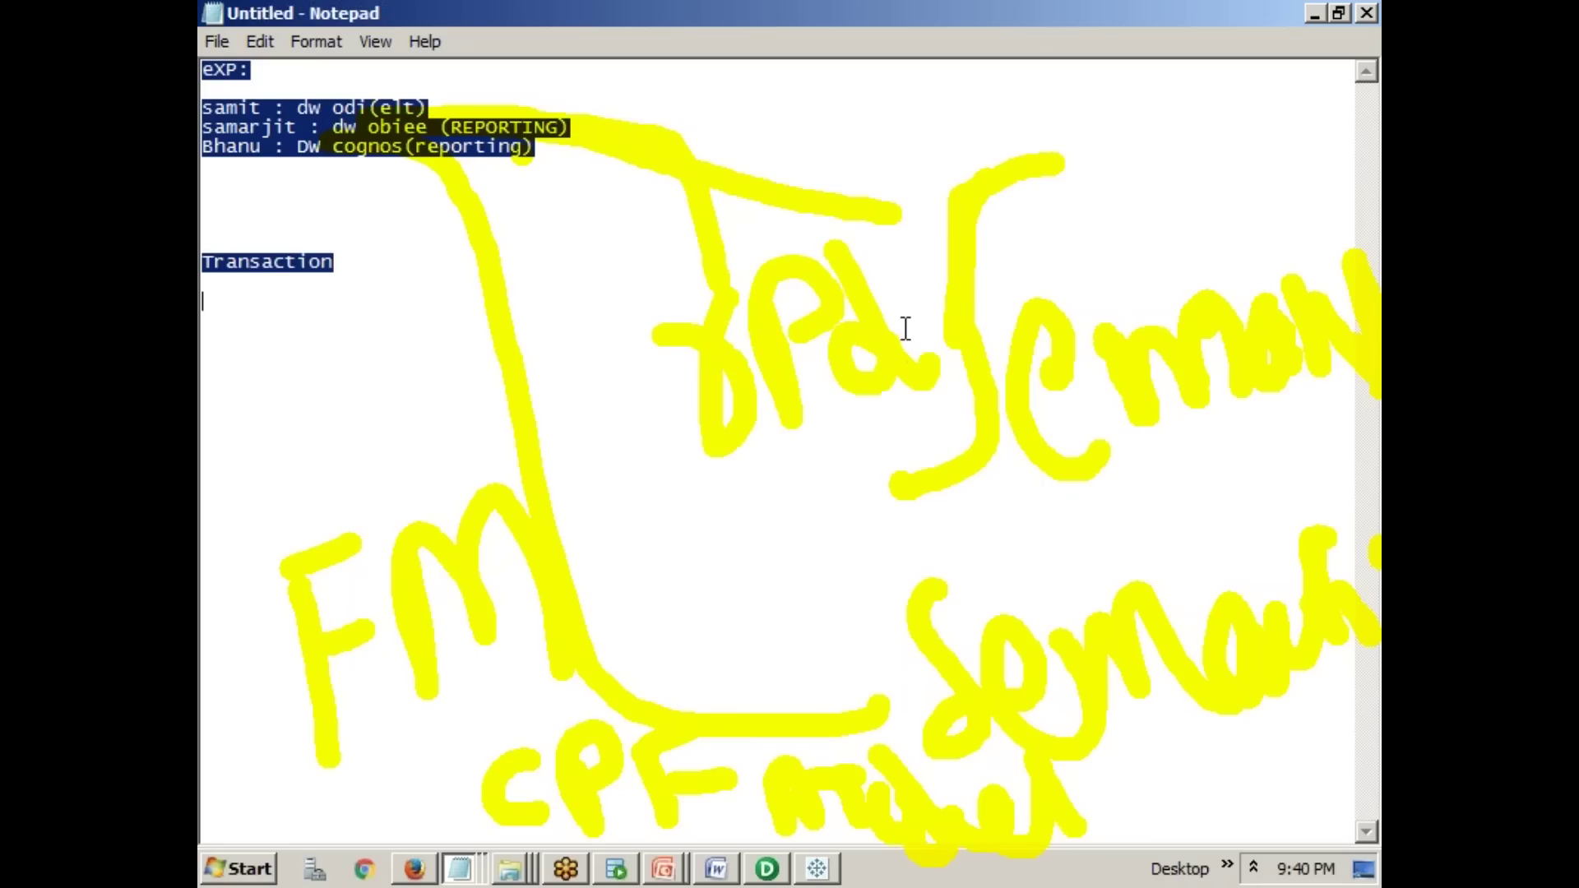
pyautogui.moveTo(608, 220)
pyautogui.mouseDown()
pyautogui.moveTo(641, 176)
pyautogui.moveTo(613, 239)
pyautogui.moveTo(733, 246)
pyautogui.moveTo(739, 228)
pyautogui.moveTo(840, 199)
pyautogui.mouseUp()
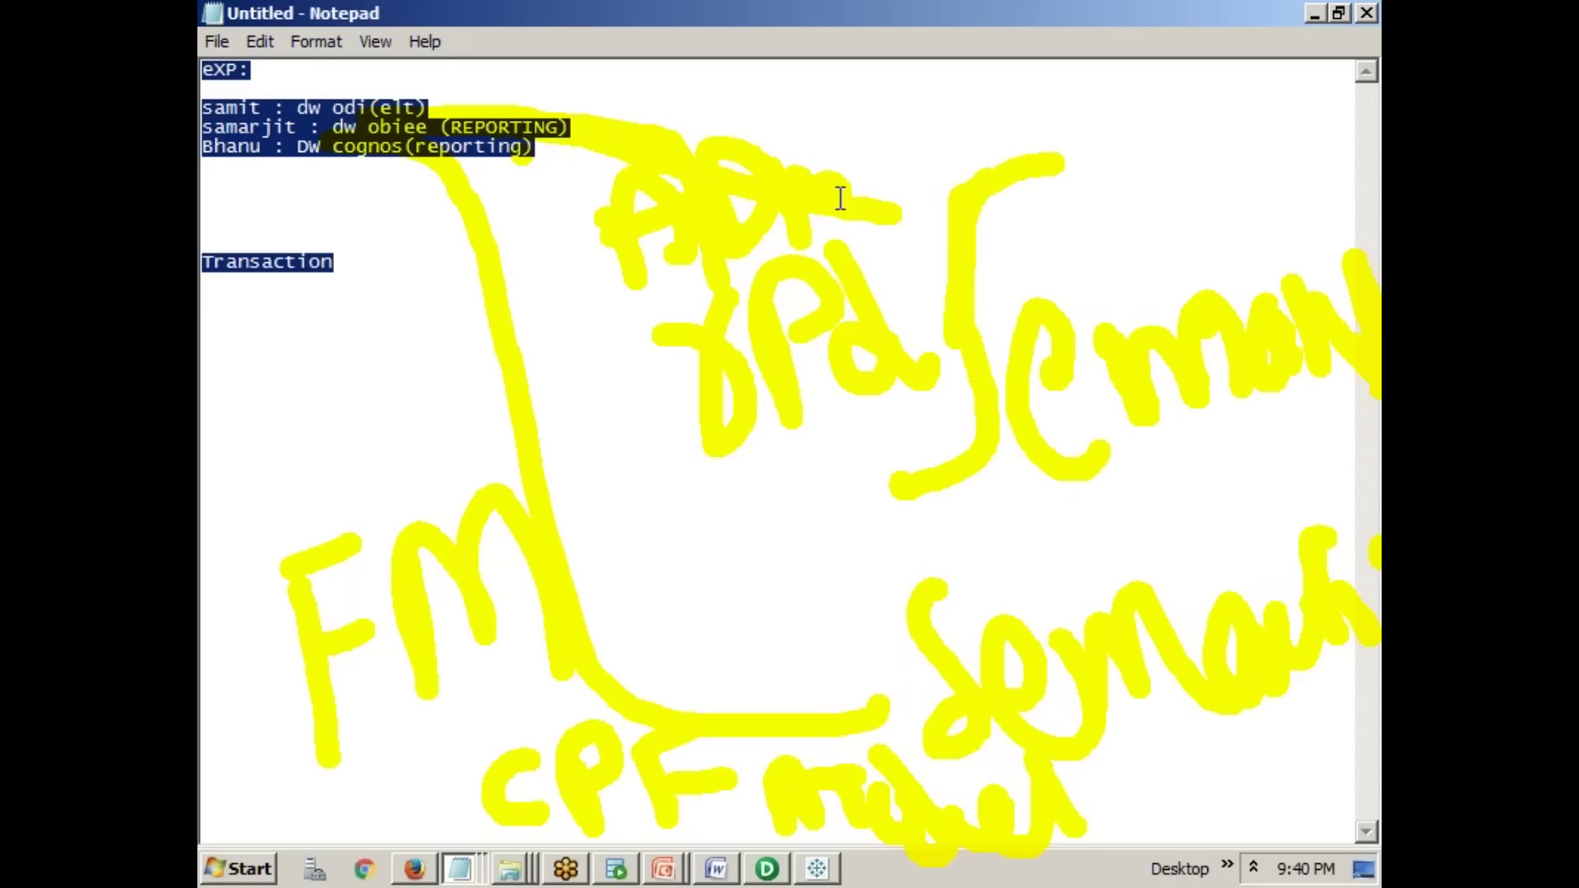
pyautogui.click(676, 872)
pyautogui.click(672, 818)
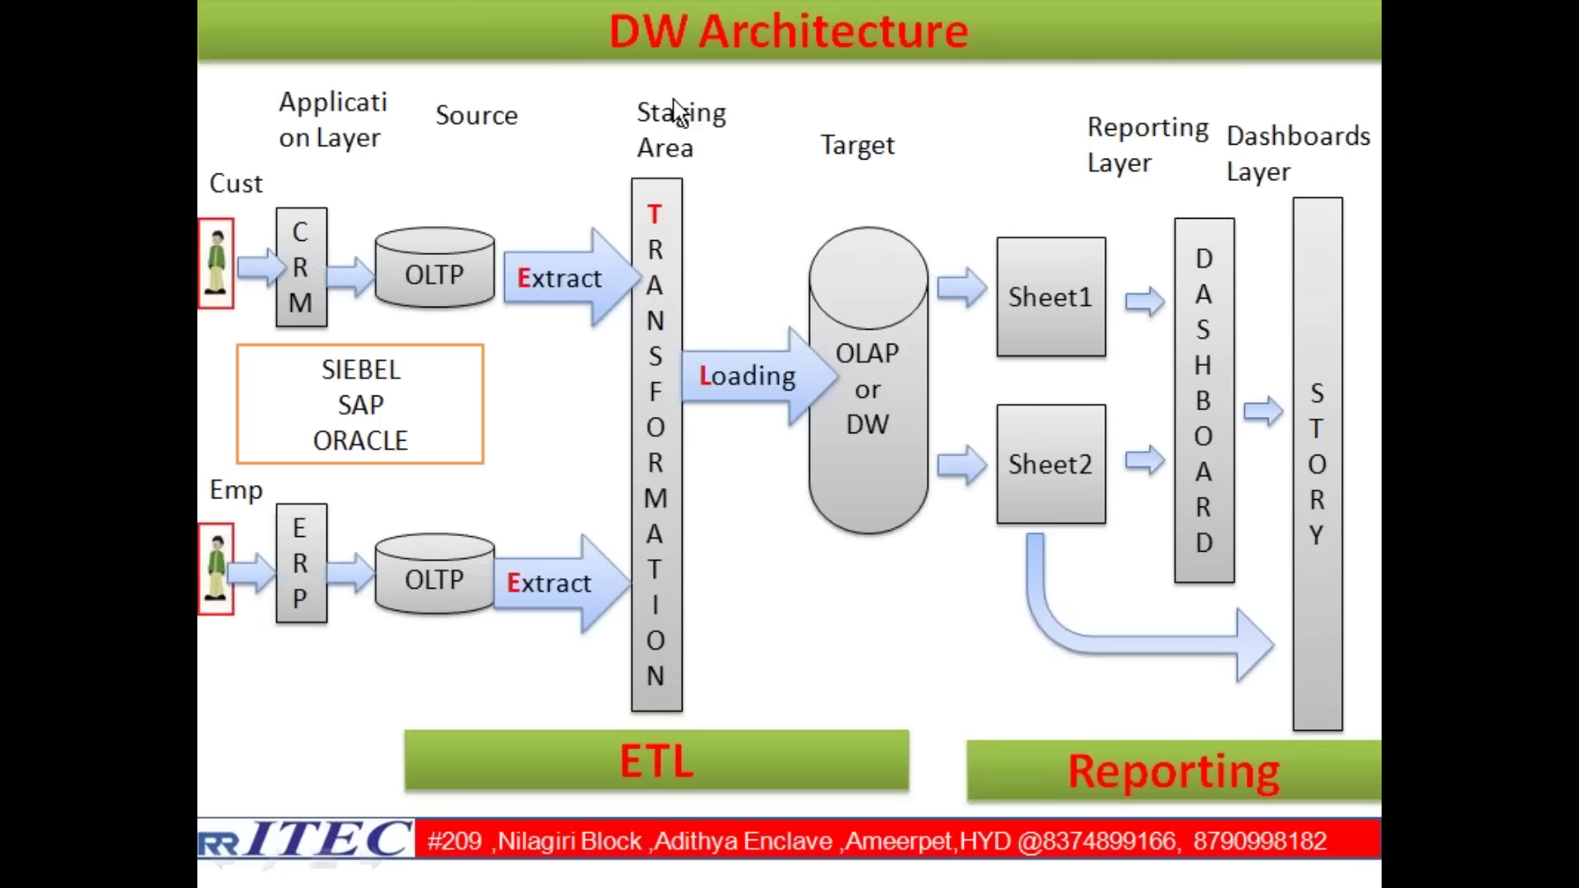
# - Draw a tall red rectangle separating the OLAP cylinder from the Sheet1 and Sheet2 boxes
pyautogui.moveTo(945, 179); pyautogui.dragTo(950, 654)
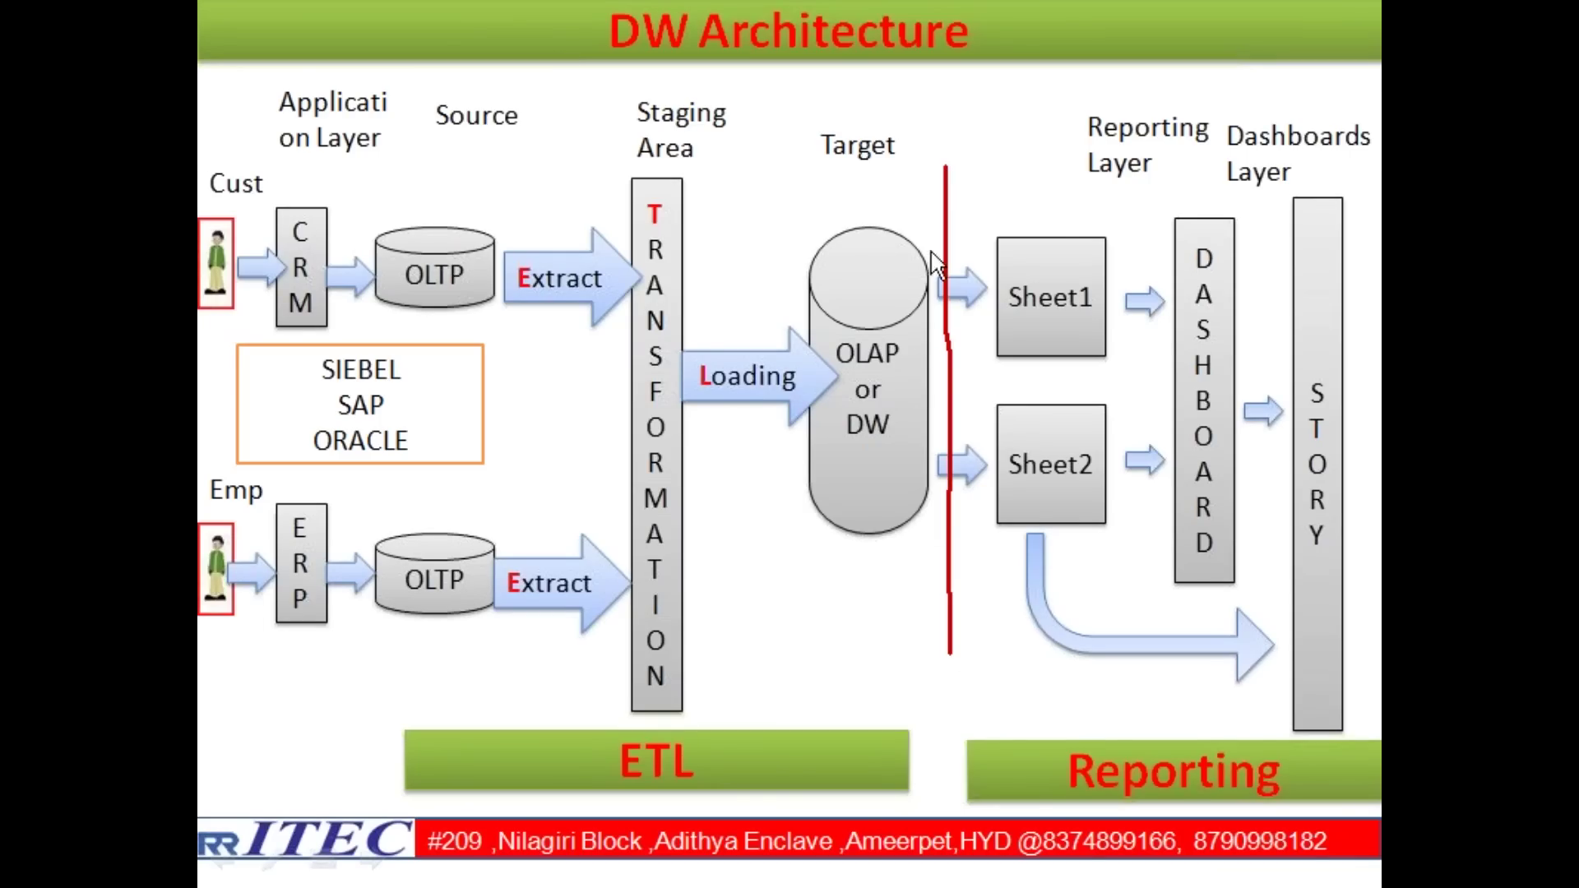
pyautogui.moveTo(944, 161)
pyautogui.mouseDown()
pyautogui.moveTo(969, 165)
pyautogui.moveTo(981, 469)
pyautogui.mouseUp()
pyautogui.moveTo(981, 523); pyautogui.dragTo(980, 642)
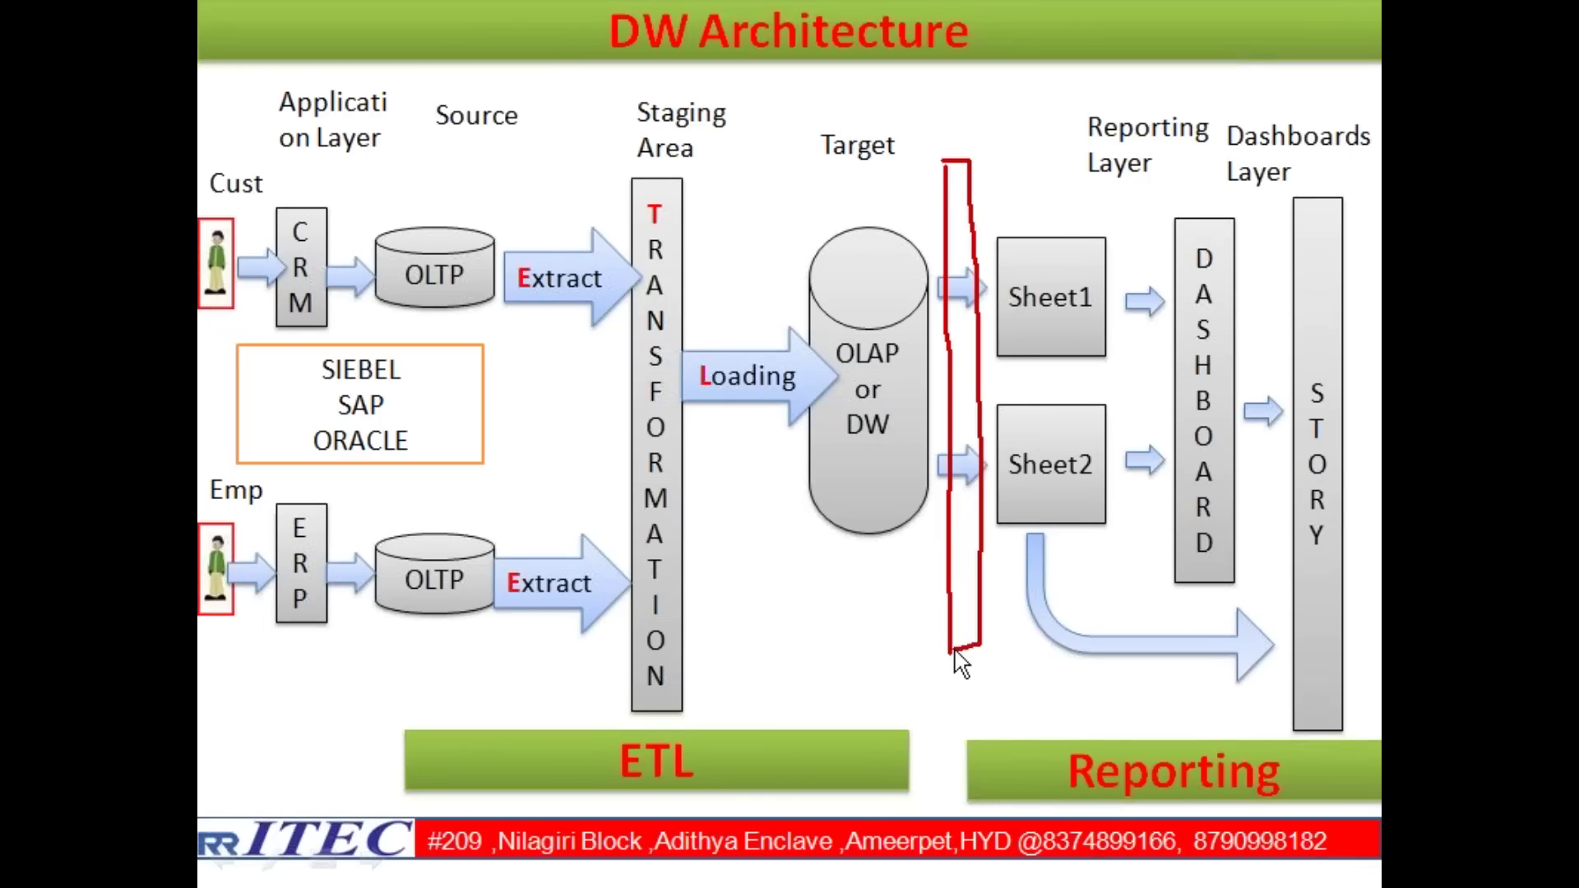